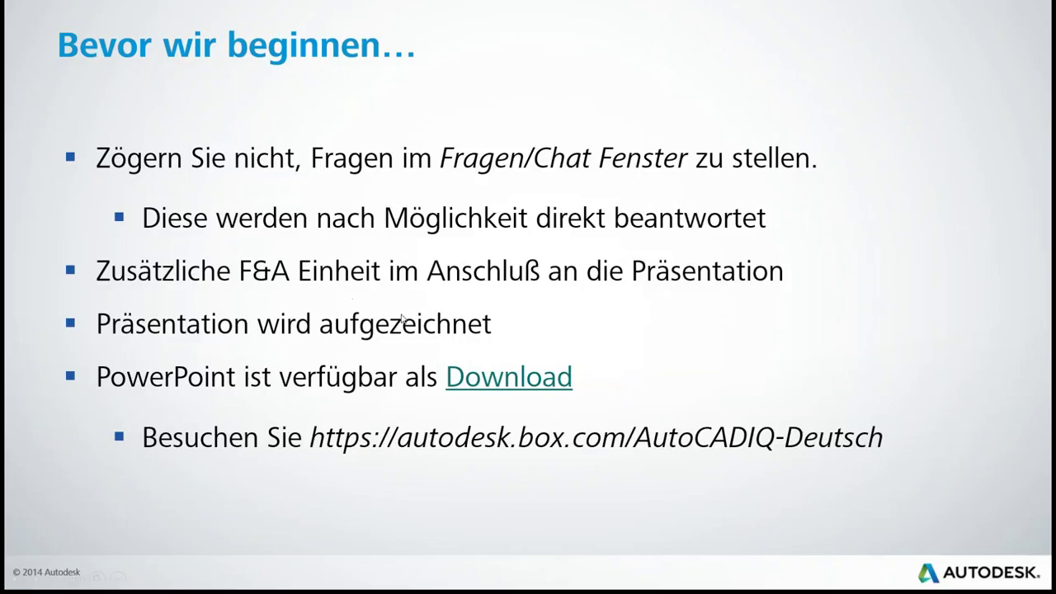
Step: Advance the slideshow to the 'Bevor wir beginnen…' slide about help webinars and feedback
{"action": "key", "text": "Right"}
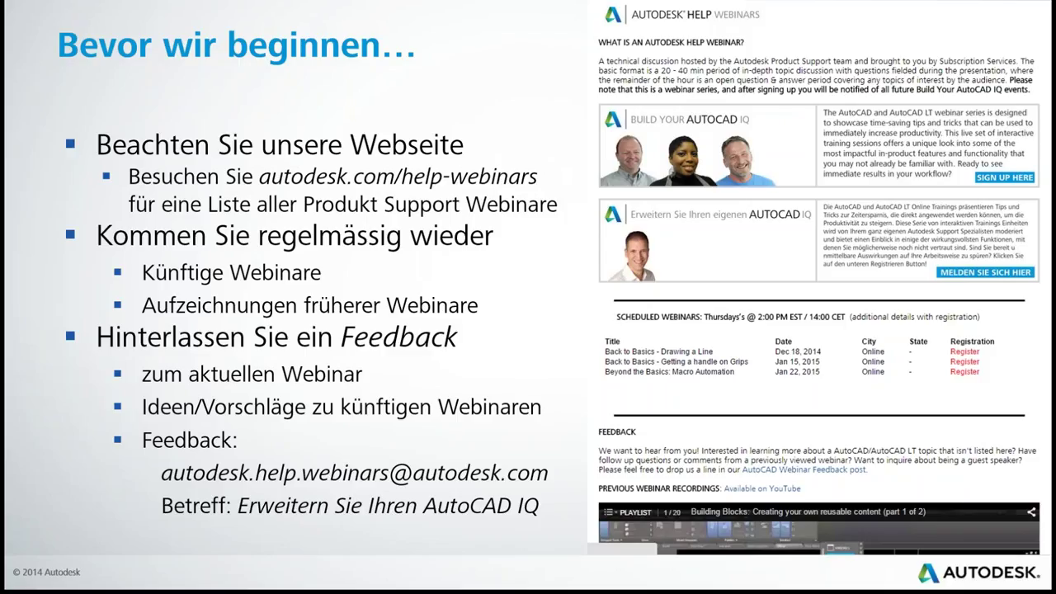
Step: Advance to the 'Willkommen bei der Autodesk Help Webinar Reihe' slide listing previous webinars
{"action": "left_click", "coordinate": [314, 251]}
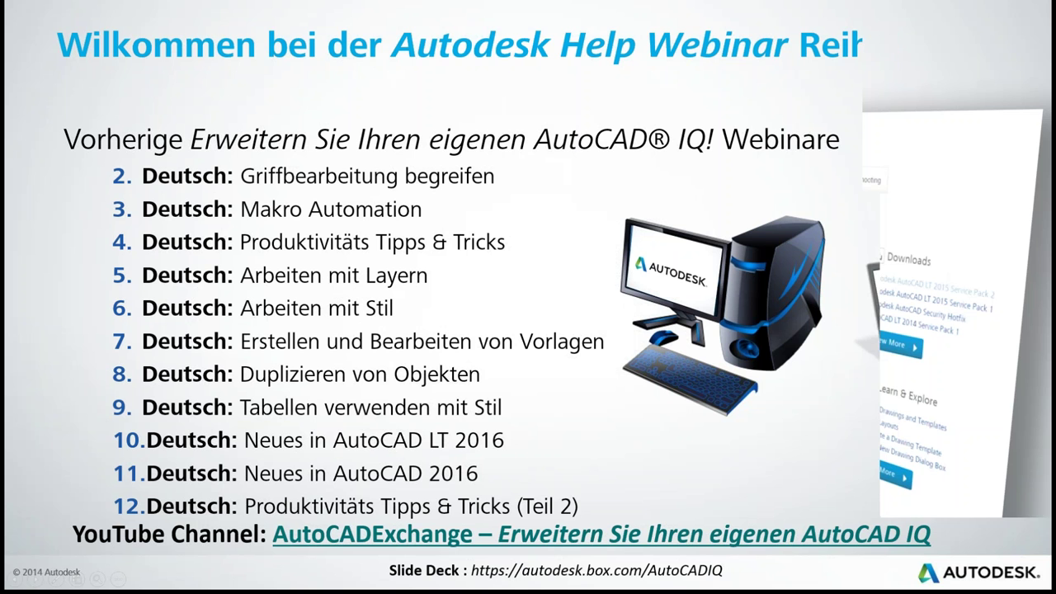
Step: Advance to the 'Autodesk Knowledge Network Top Ten Artikel' slide
{"action": "left_click", "coordinate": [355, 140]}
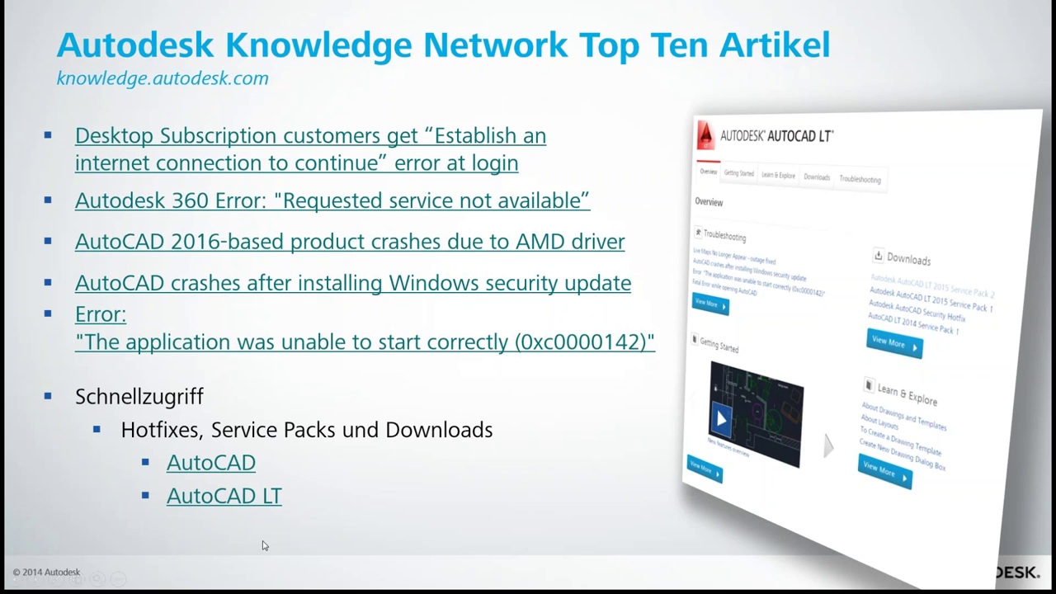
Step: Advance to the 'Back to Basics – Ändern Befehle' title slide
{"action": "key", "text": "Page_Down"}
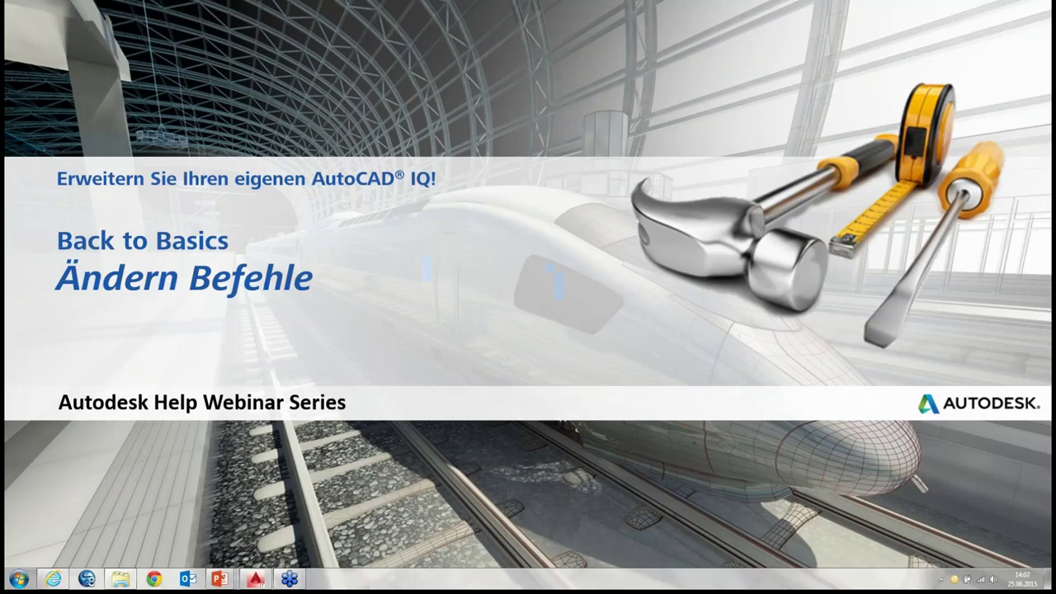
Step: Step past Agenda to the 'Demonstration' slide and exit to the normal editing view
{"action": "left_click", "coordinate": [688, 359]}
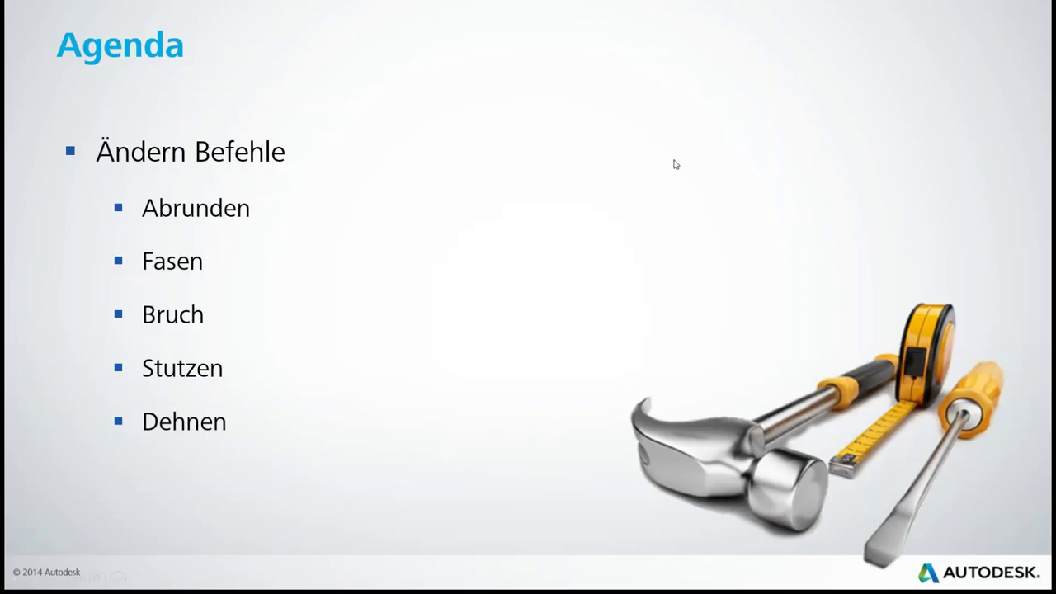
{"action": "left_click", "coordinate": [554, 236]}
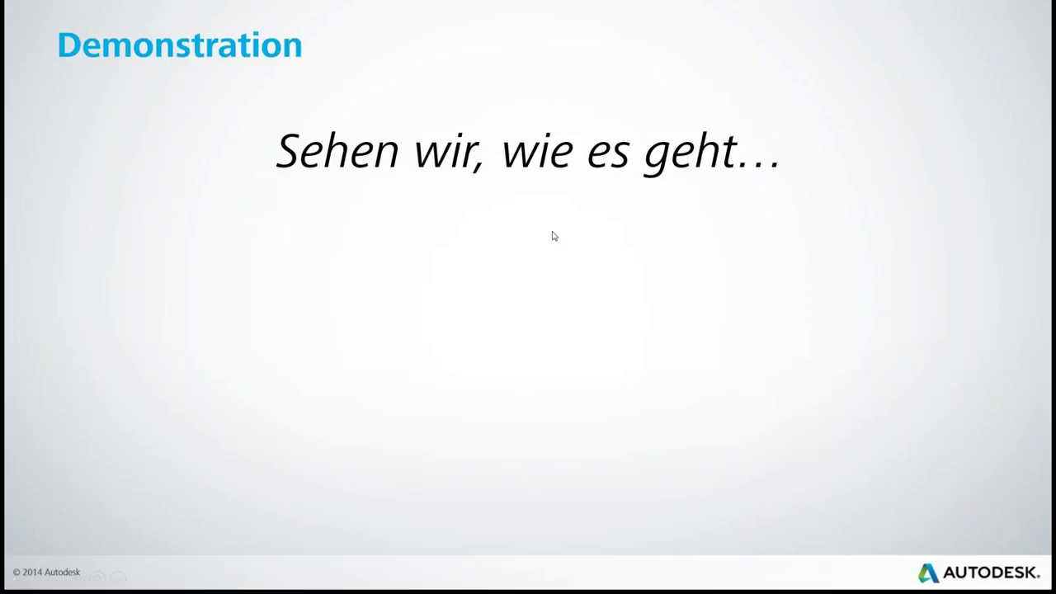
{"action": "key", "text": "Escape"}
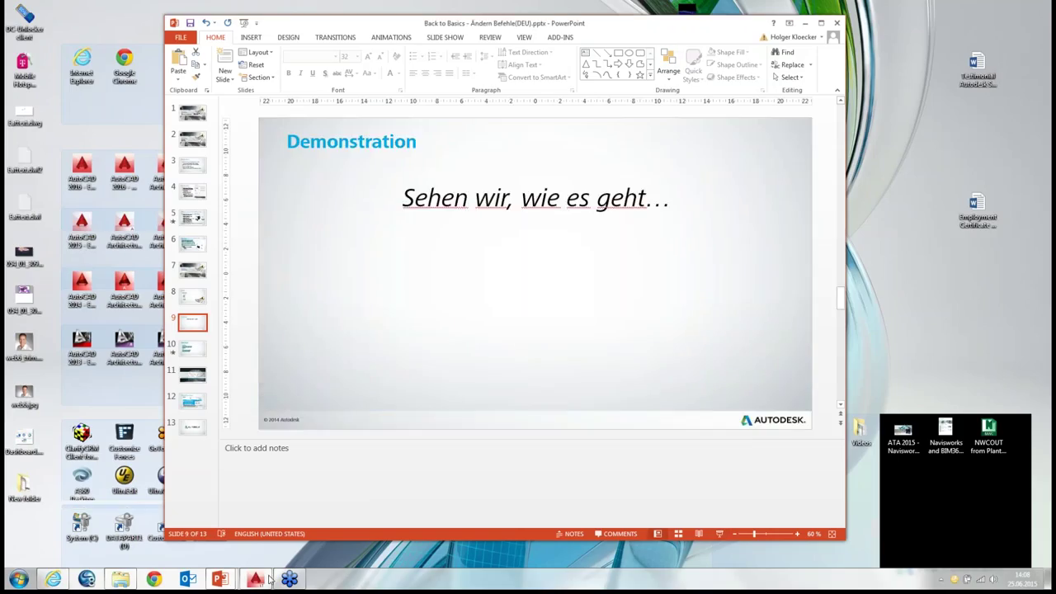
Step: Switch to AutoCAD, zoom in on example E1, and expand the fillet/chamfer list and Ändern panel
{"action": "left_click", "coordinate": [256, 577]}
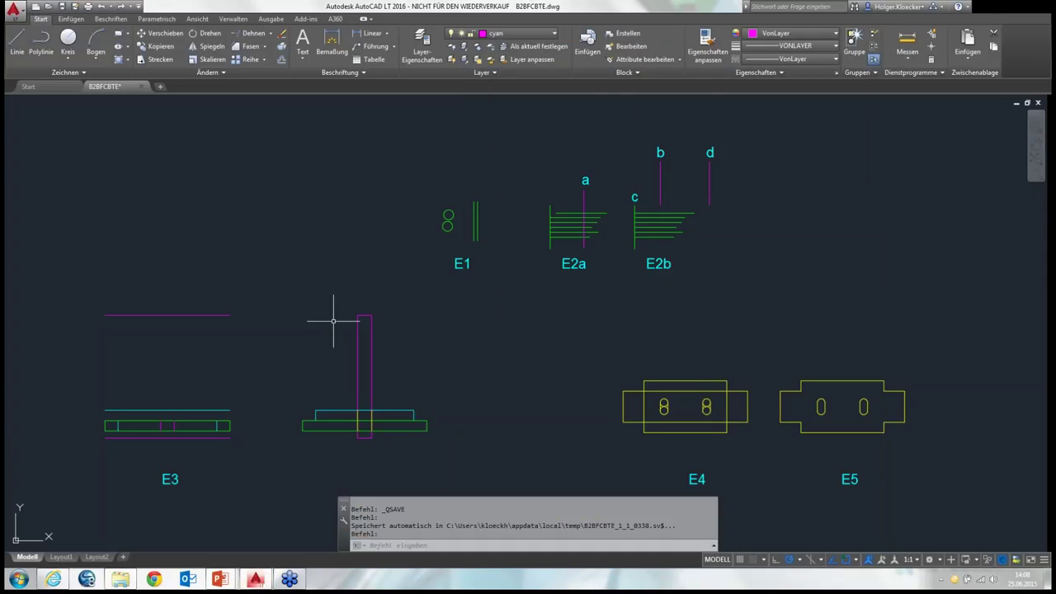
{"action": "mouse_move", "coordinate": [330, 317]}
{"action": "middle_mouse_down"}
{"action": "mouse_move", "coordinate": [439, 322]}
{"action": "mouse_move", "coordinate": [342, 364]}
{"action": "middle_mouse_up"}
{"action": "scroll", "coordinate": [566, 236], "scroll_direction": "up", "scroll_amount": 4}
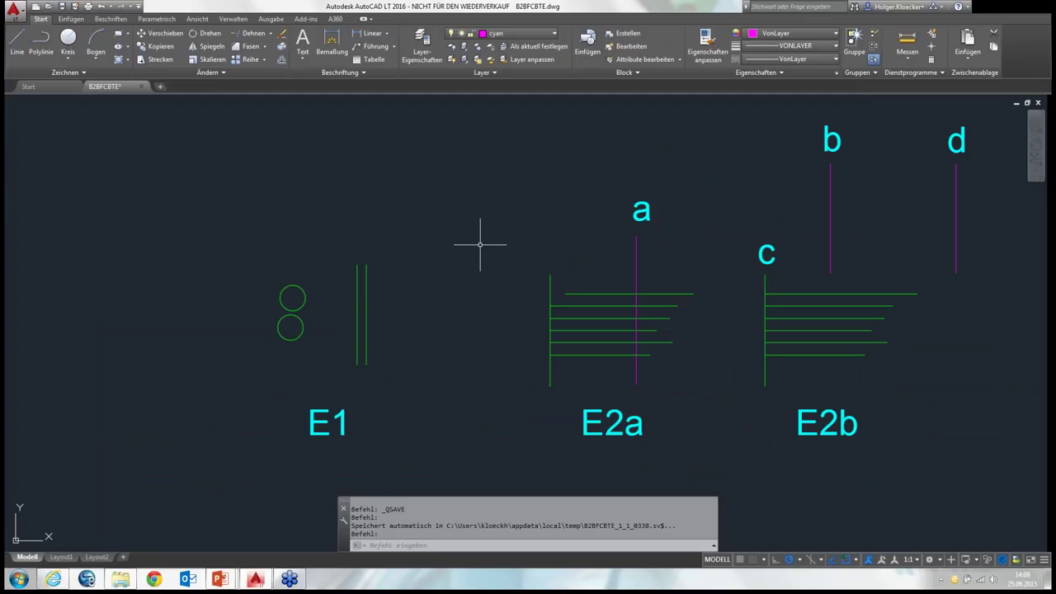
{"action": "scroll", "coordinate": [415, 239], "scroll_direction": "up", "scroll_amount": 3}
{"action": "middle_click_drag", "start_coordinate": [415, 267], "coordinate": [450, 233]}
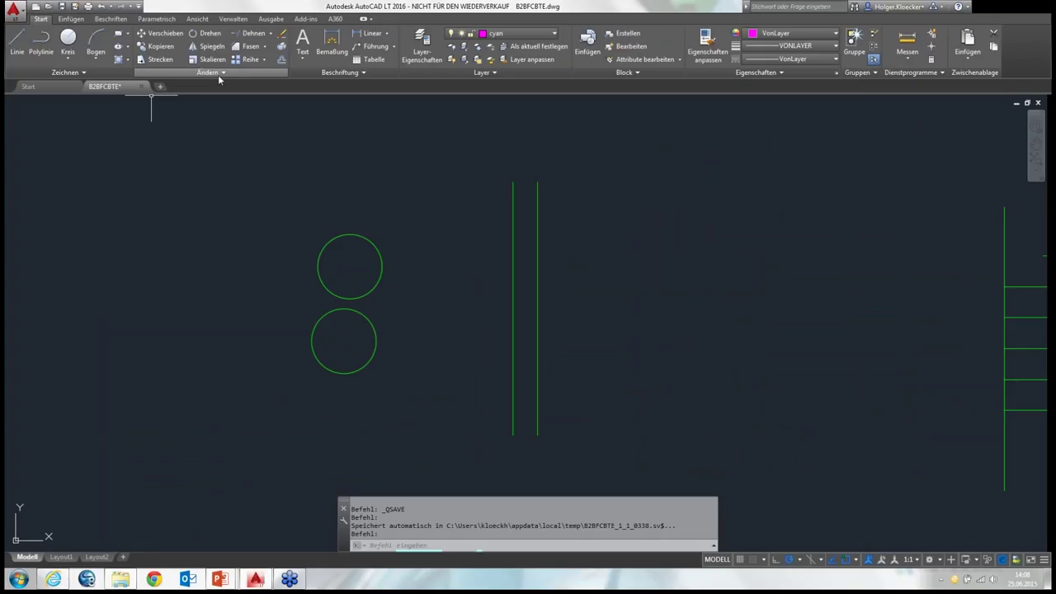
{"action": "left_click", "coordinate": [265, 47]}
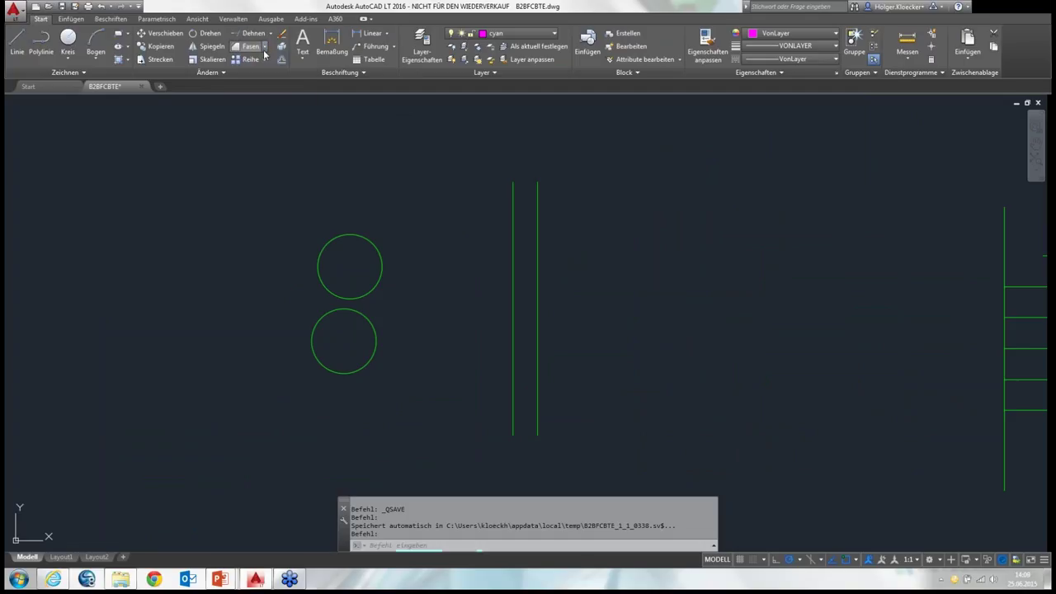
{"action": "left_click", "coordinate": [207, 72]}
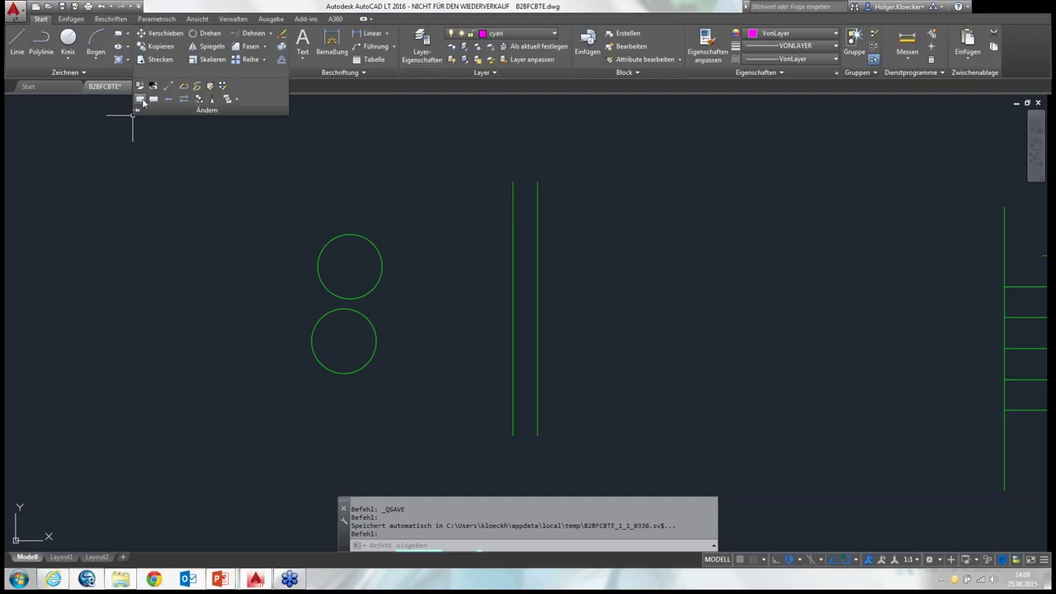
{"action": "left_click", "coordinate": [141, 99]}
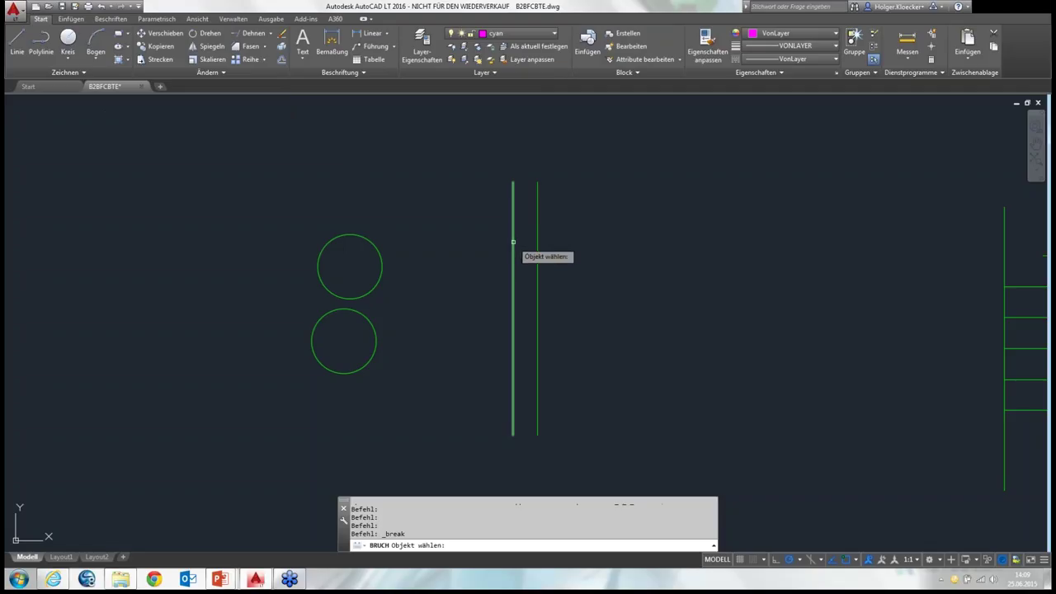
{"action": "left_click", "coordinate": [511, 246]}
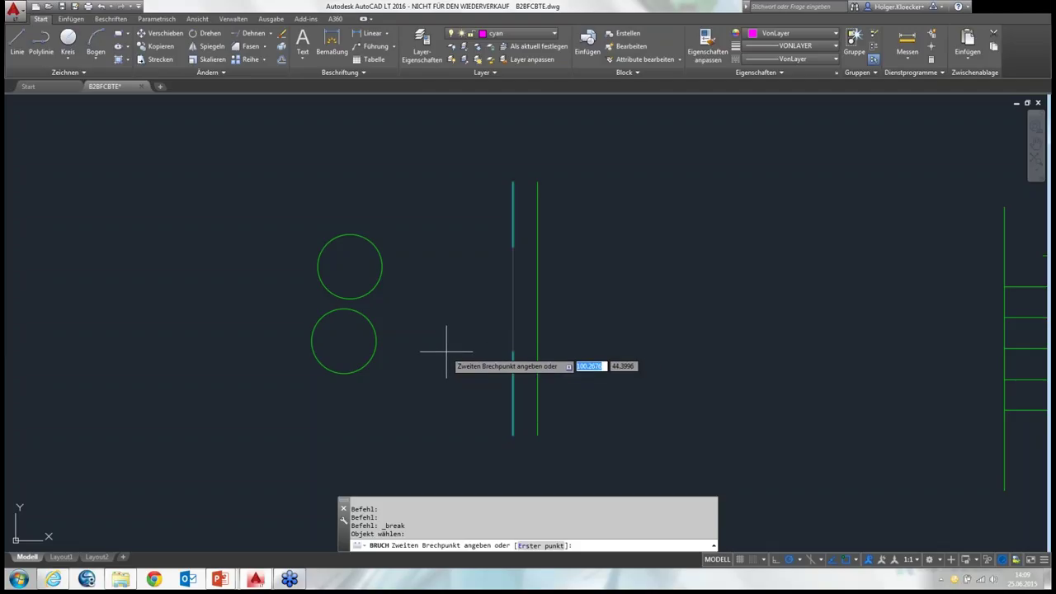
{"action": "left_click", "coordinate": [453, 348]}
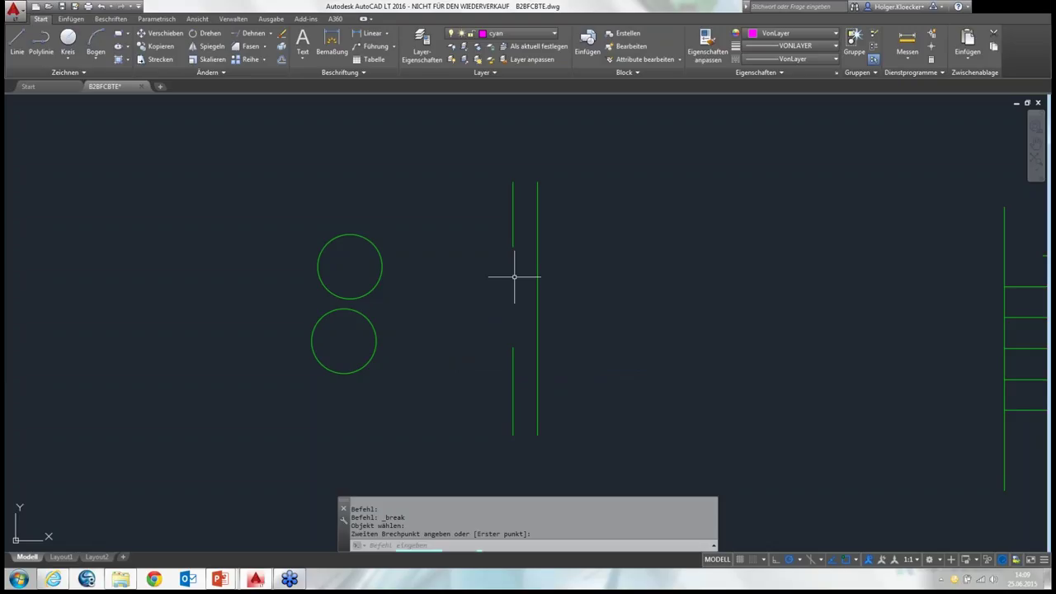
{"action": "left_click", "coordinate": [100, 6]}
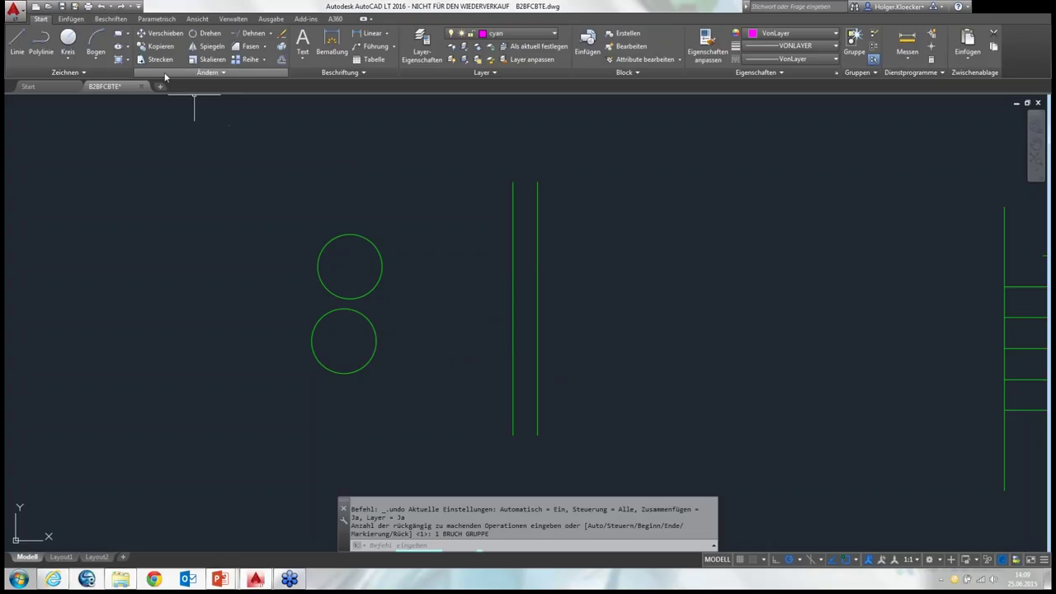
Step: Try BRUCH on the left vertical line with first point 2, cancel, and restart BRUCH
{"action": "left_click", "coordinate": [212, 72]}
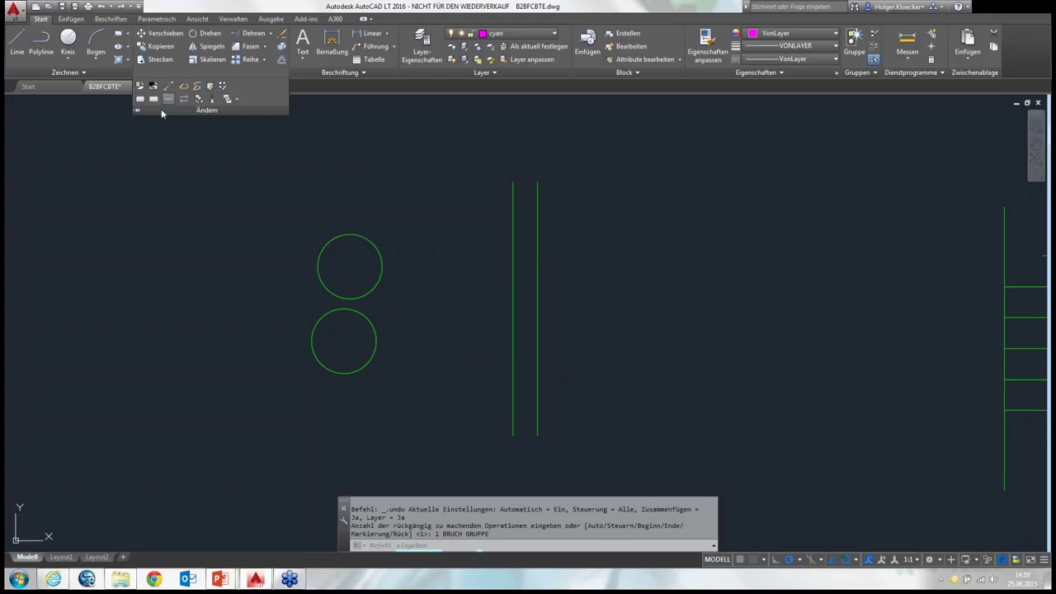
{"action": "left_click", "coordinate": [141, 99]}
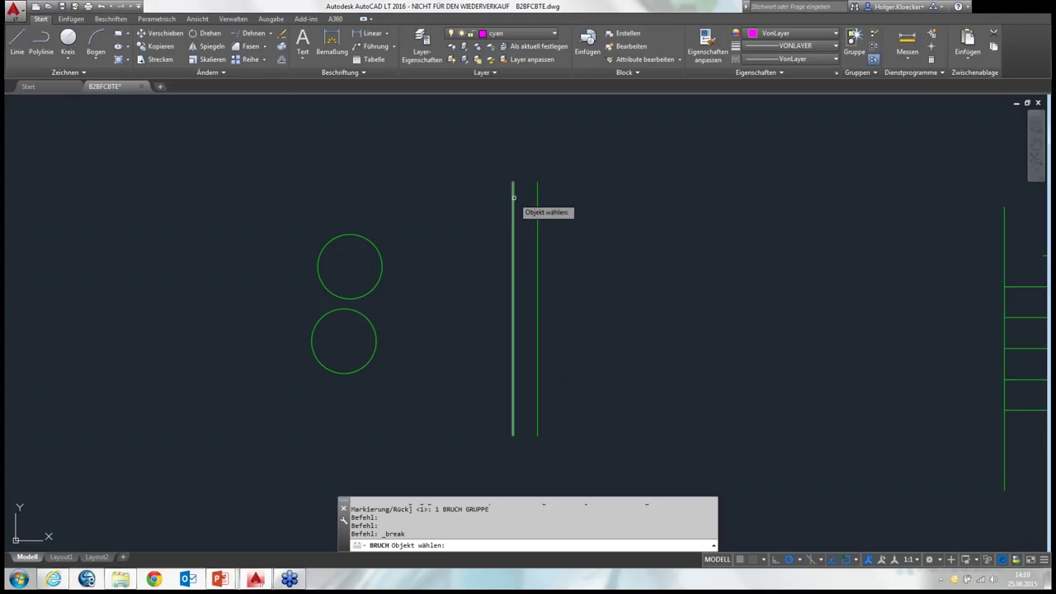
{"action": "left_click", "coordinate": [514, 198]}
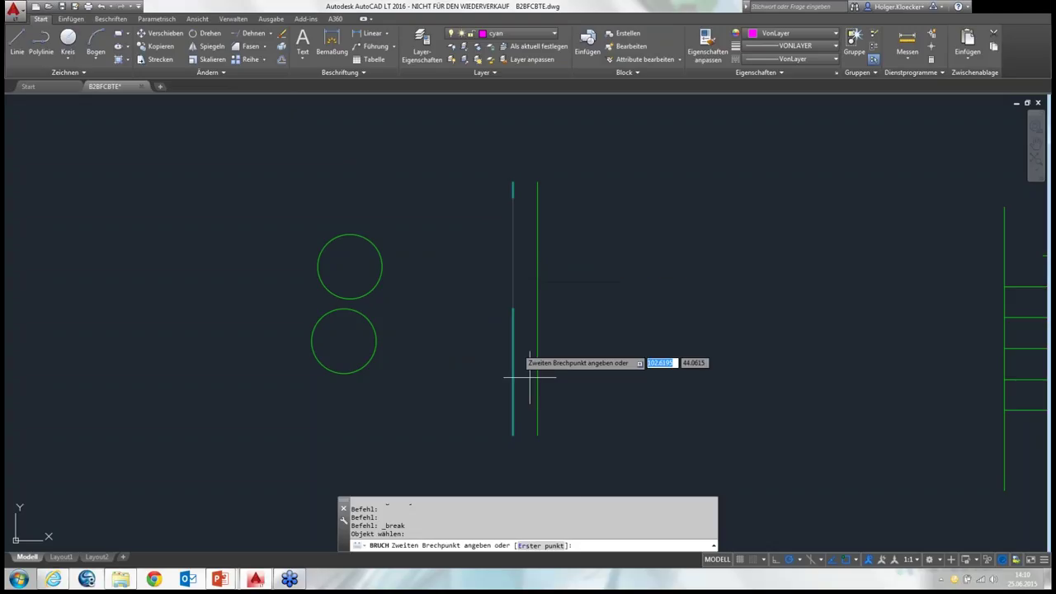
{"action": "left_click", "coordinate": [548, 546]}
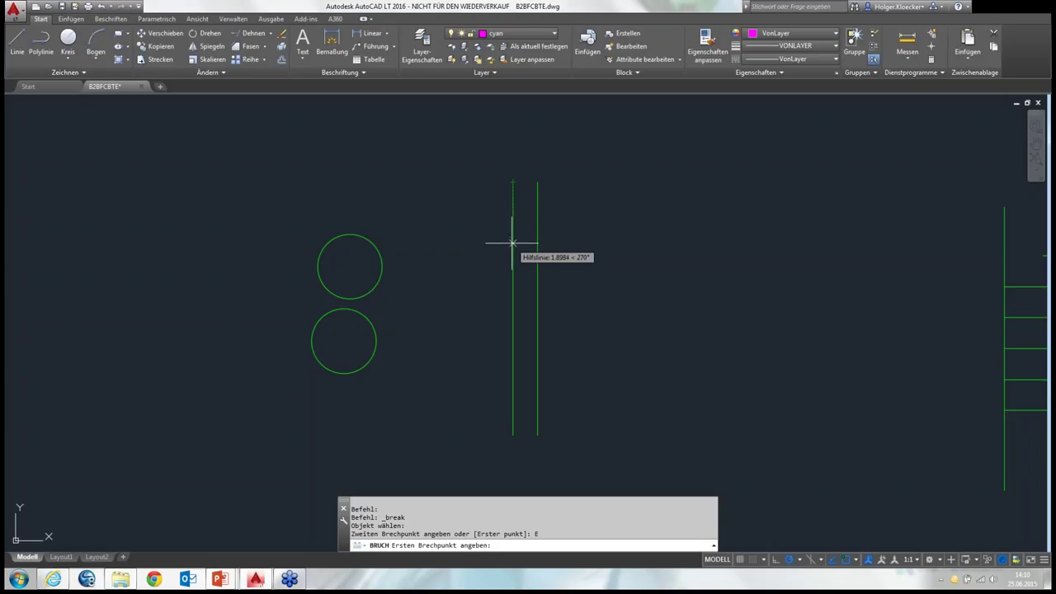
{"action": "type", "text": "2"}
{"action": "key", "text": "Return"}
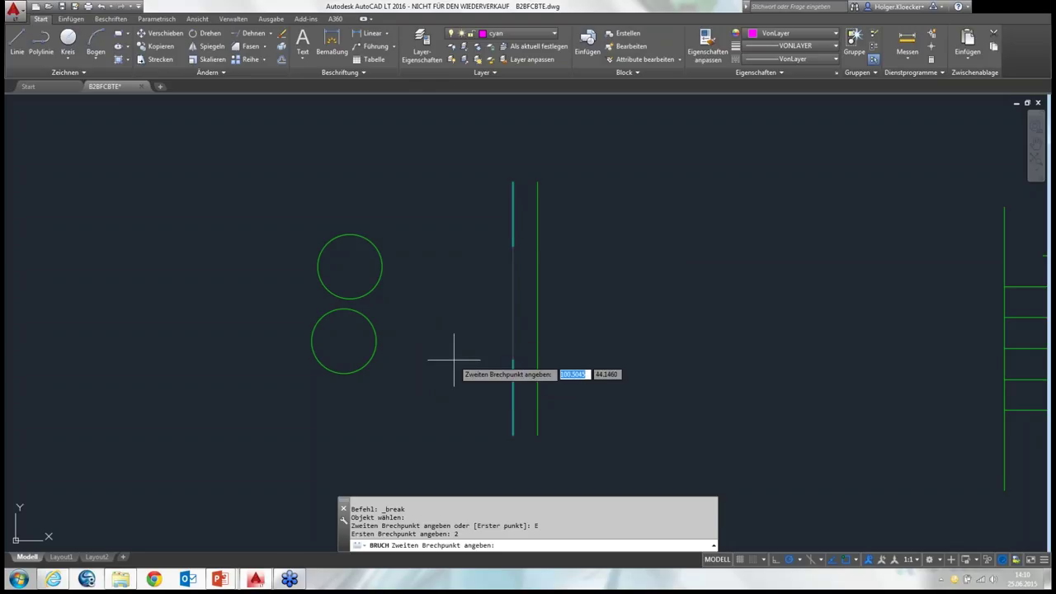
{"action": "key", "text": "Escape"}
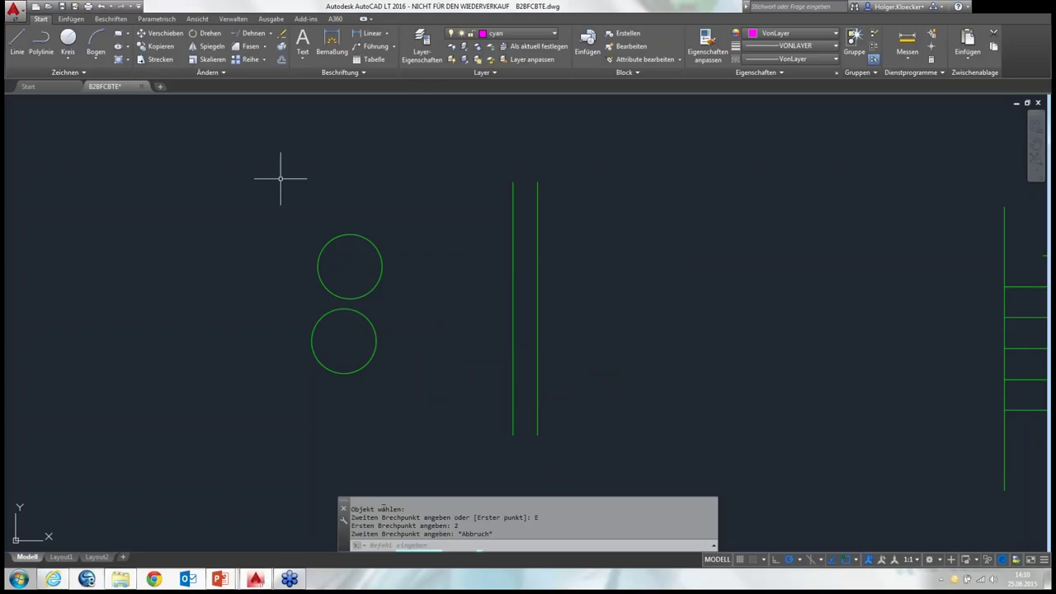
{"action": "left_click", "coordinate": [223, 73]}
{"action": "left_click", "coordinate": [153, 99]}
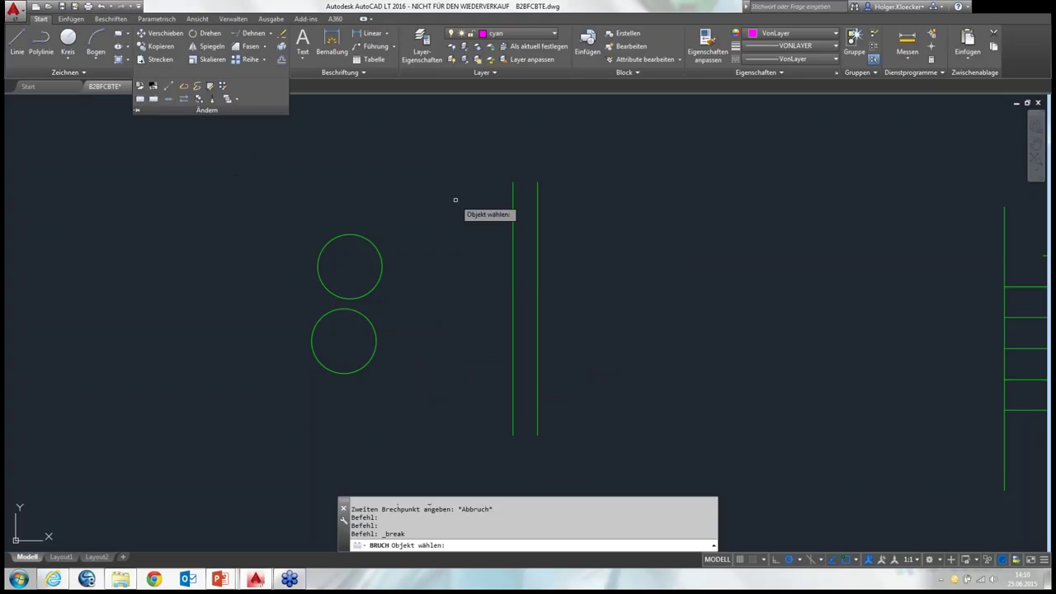
Step: Break the left vertical line from level with the upper circle's centre down to a second point
{"action": "left_click", "coordinate": [512, 218]}
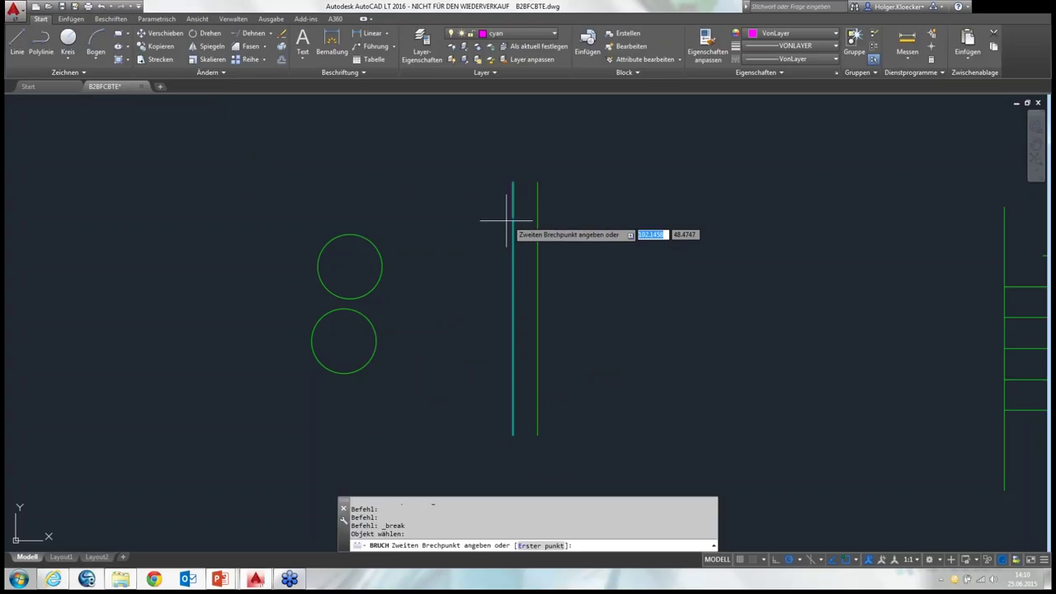
{"action": "right_click", "coordinate": [503, 223]}
{"action": "left_click", "coordinate": [537, 285]}
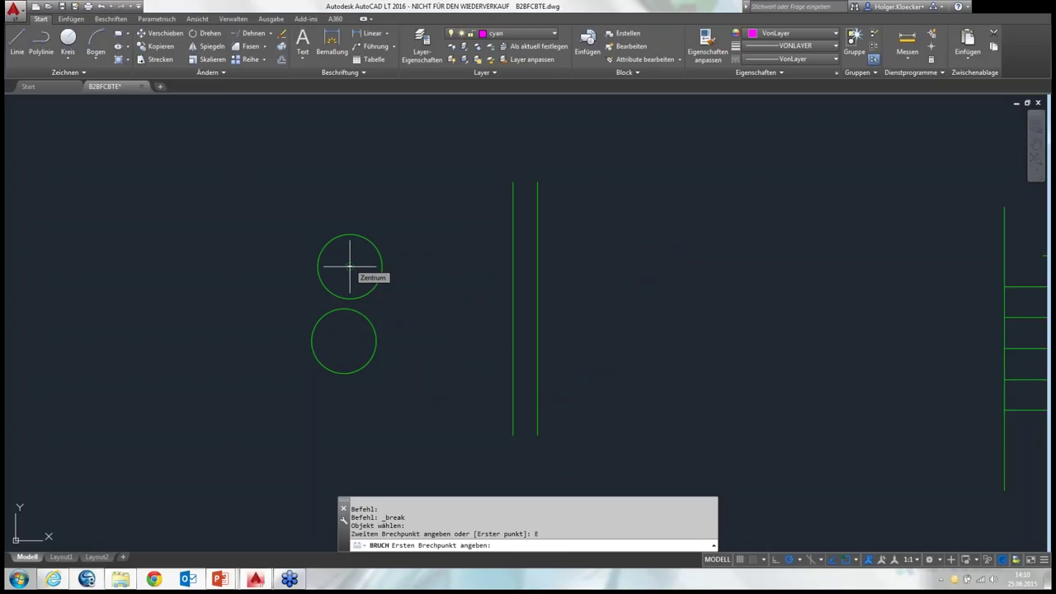
{"action": "left_click", "coordinate": [349, 265]}
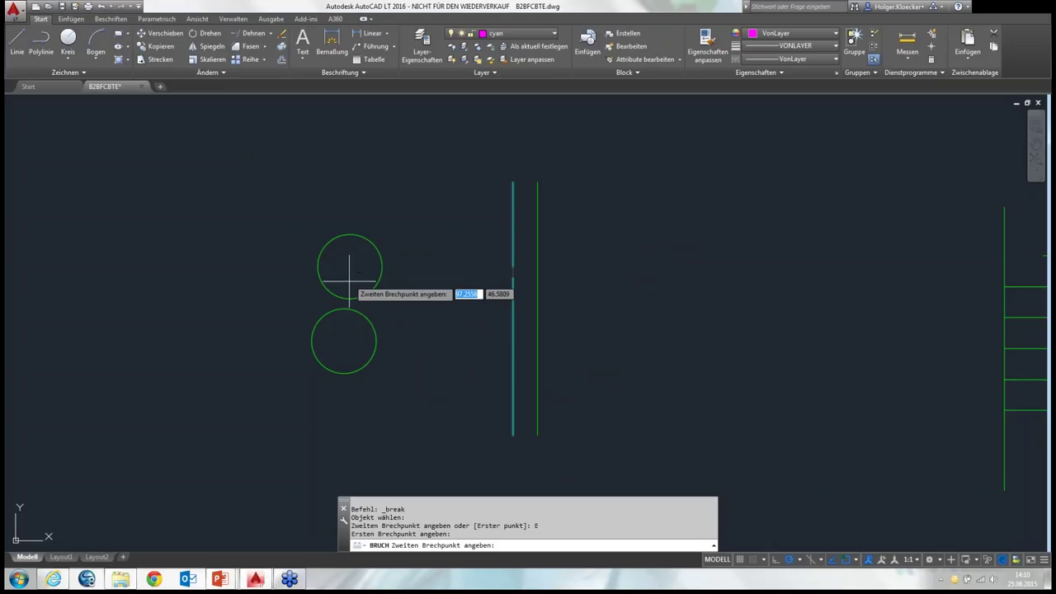
{"action": "left_click", "coordinate": [343, 340]}
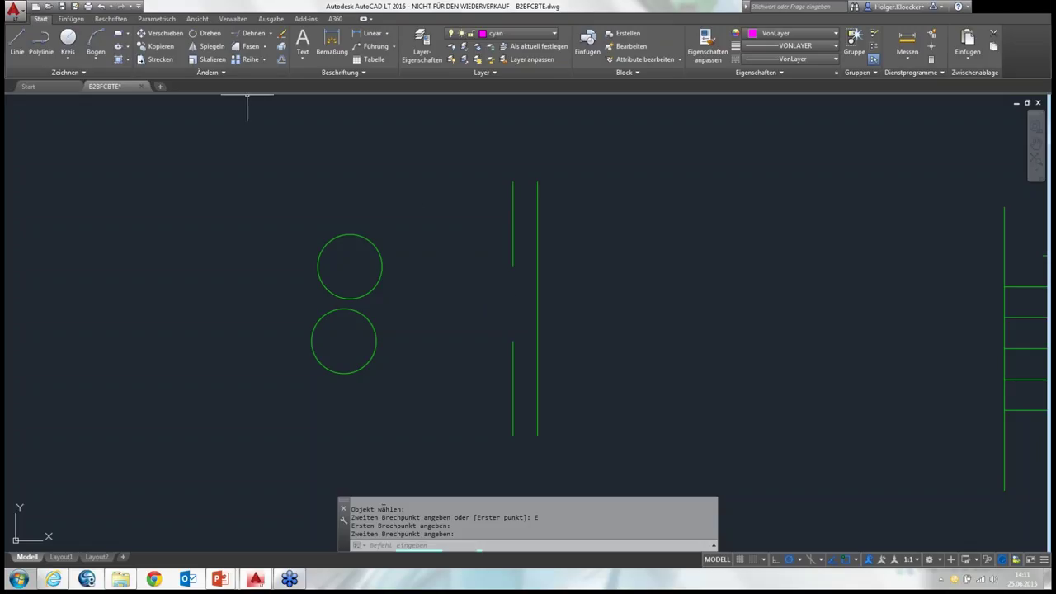
{"action": "left_click", "coordinate": [229, 75]}
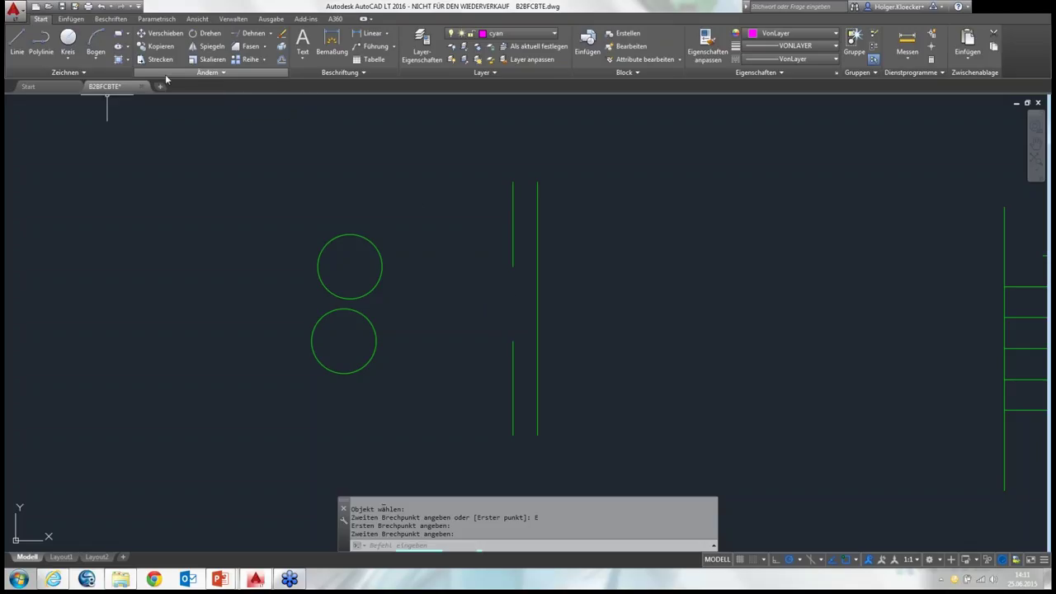
Step: Cancel BRUCH, frame examples E1, E2a and E2b, and start Stutzen from the Dehnen dropdown
{"action": "left_click", "coordinate": [167, 77]}
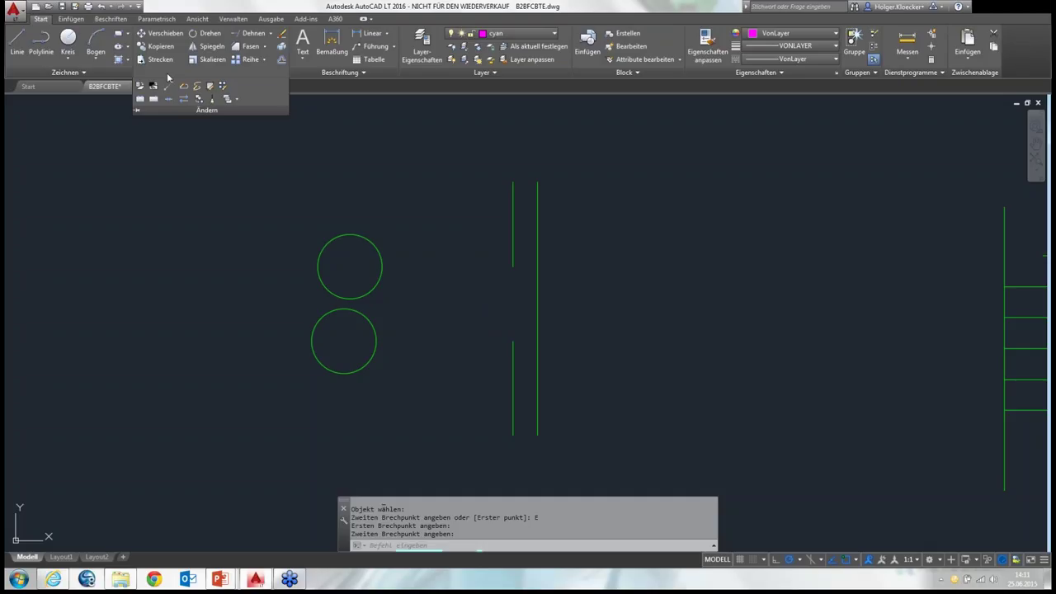
{"action": "key", "text": "Escape"}
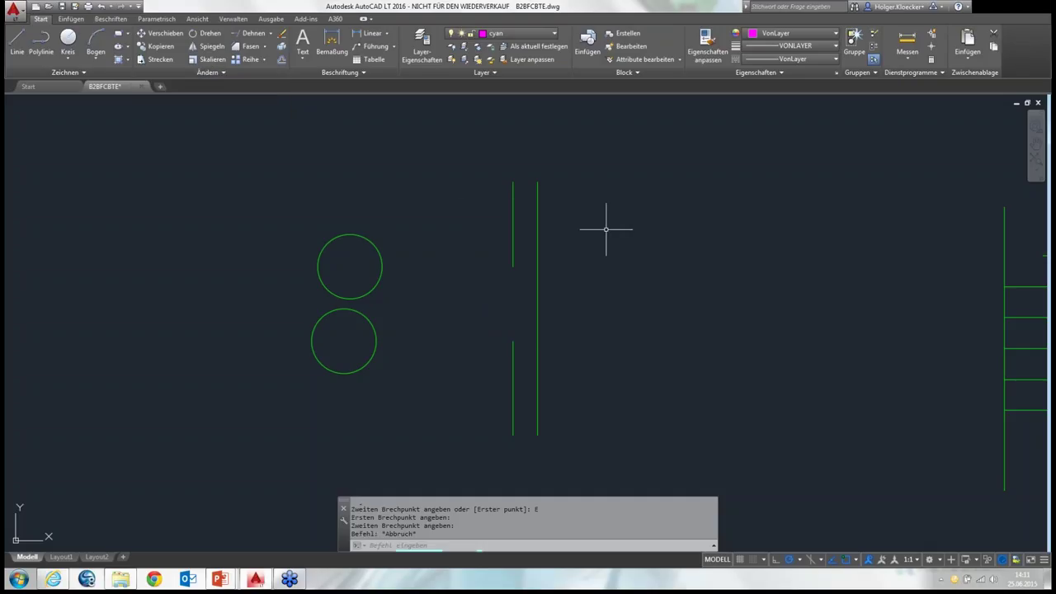
{"action": "mouse_move", "coordinate": [636, 245]}
{"action": "middle_mouse_down"}
{"action": "mouse_move", "coordinate": [335, 224]}
{"action": "mouse_move", "coordinate": [323, 273]}
{"action": "mouse_move", "coordinate": [264, 263]}
{"action": "mouse_move", "coordinate": [342, 270]}
{"action": "middle_mouse_up"}
{"action": "scroll", "coordinate": [419, 228], "scroll_direction": "down", "scroll_amount": 3}
{"action": "scroll", "coordinate": [379, 229], "scroll_direction": "up", "scroll_amount": 2}
{"action": "scroll", "coordinate": [323, 273], "scroll_direction": "down", "scroll_amount": 2}
{"action": "scroll", "coordinate": [329, 267], "scroll_direction": "up", "scroll_amount": 2}
{"action": "scroll", "coordinate": [264, 263], "scroll_direction": "down", "scroll_amount": 2}
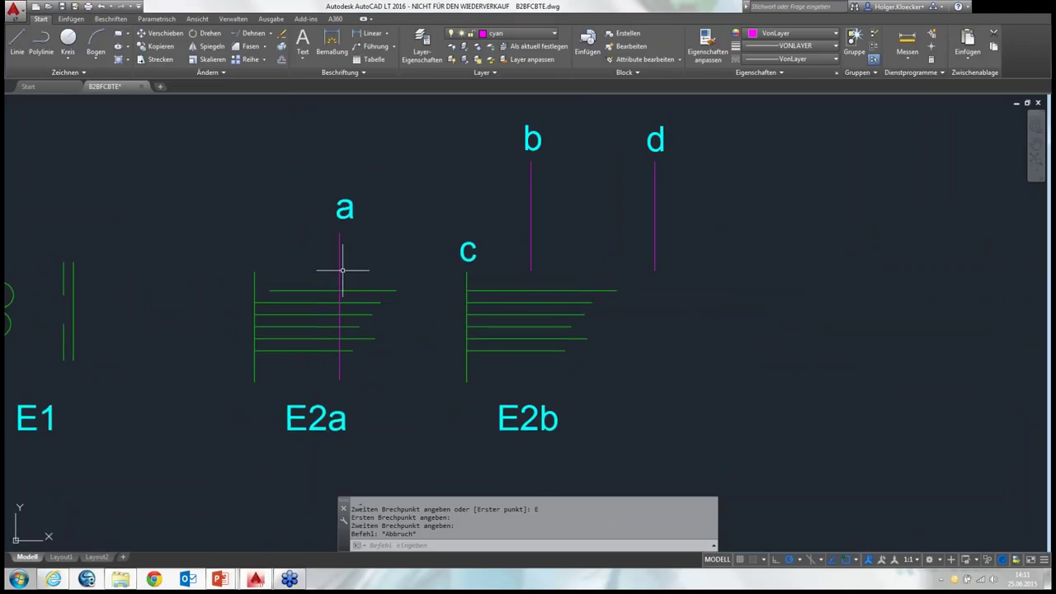
{"action": "left_click", "coordinate": [271, 34]}
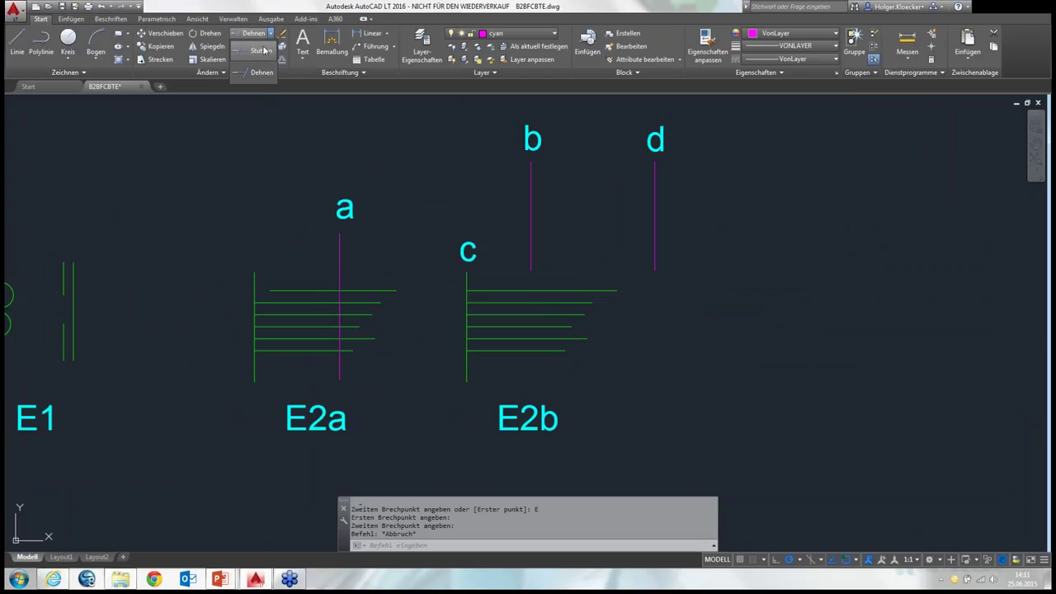
{"action": "left_click", "coordinate": [263, 52]}
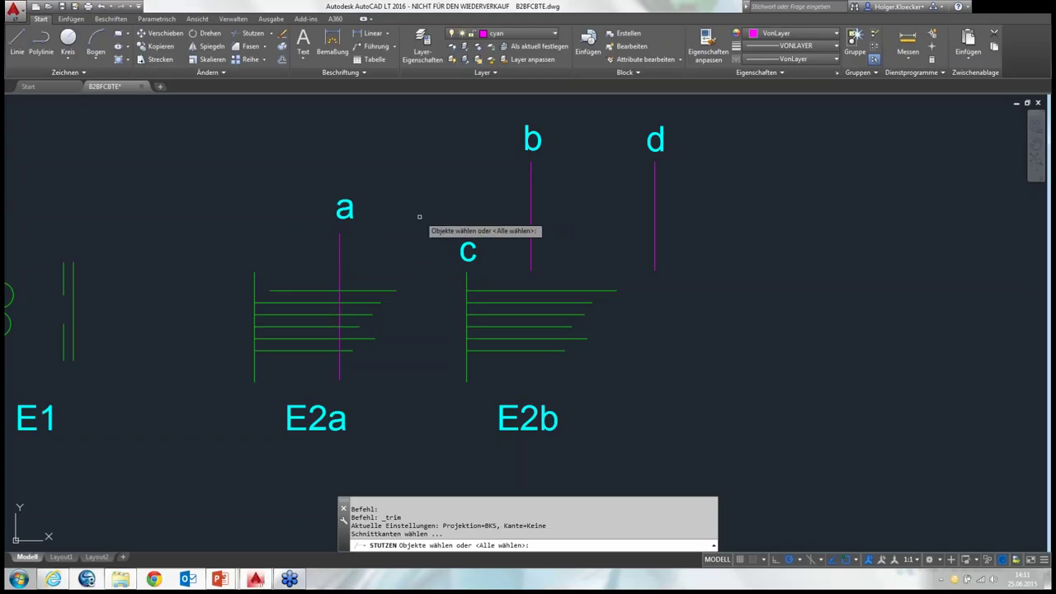
{"action": "left_click", "coordinate": [340, 256]}
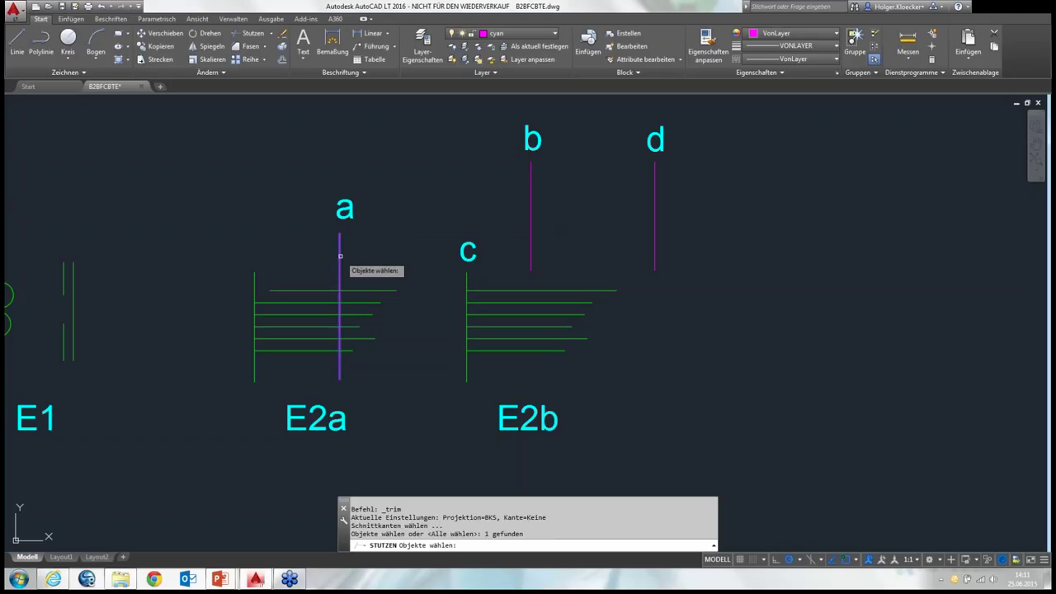
{"action": "left_click", "coordinate": [530, 207]}
{"action": "left_click", "coordinate": [656, 214]}
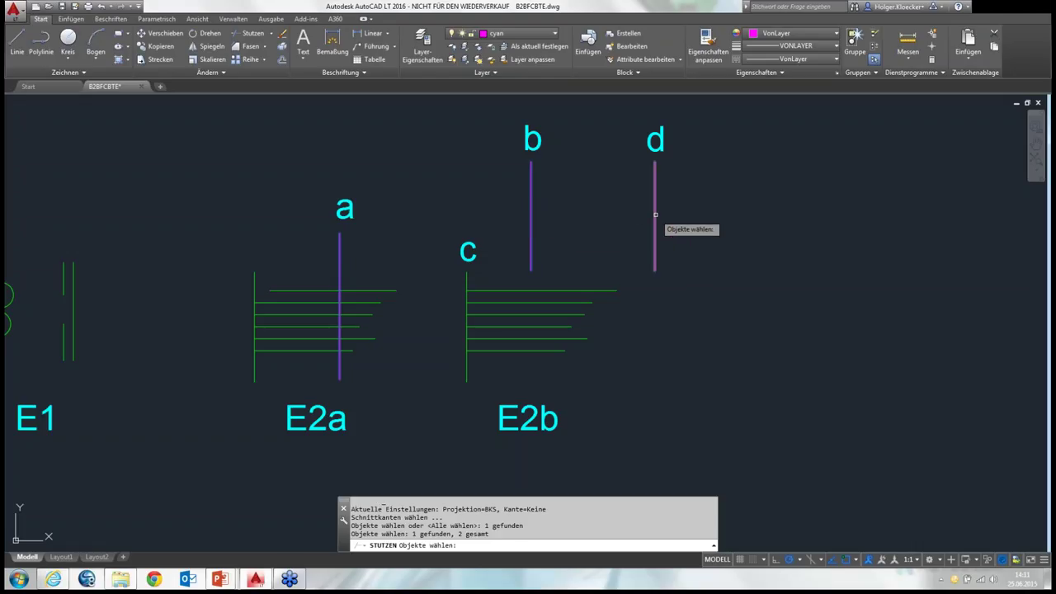
{"action": "key", "text": "Return"}
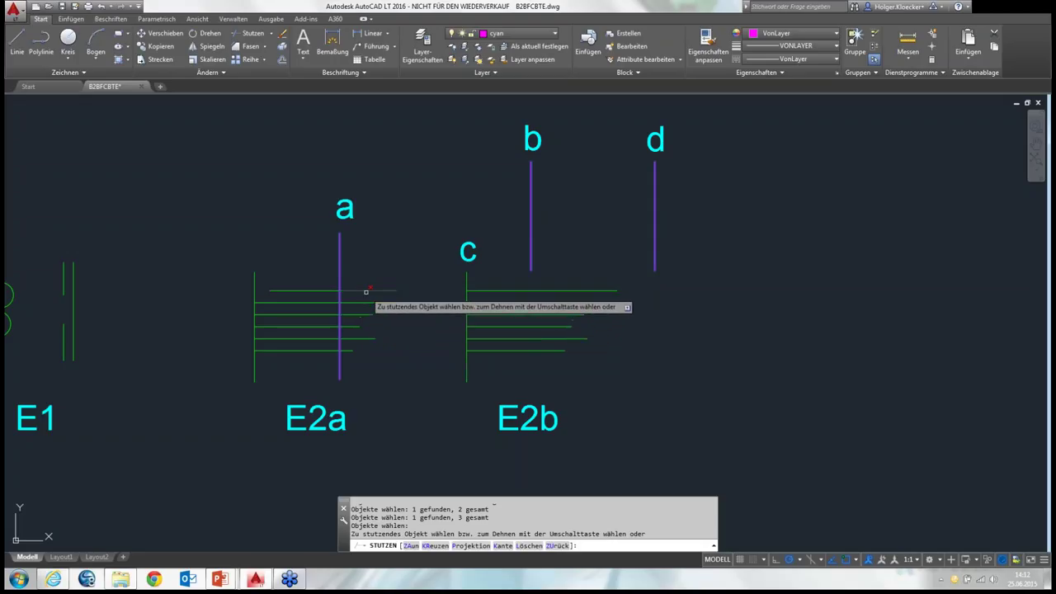
{"action": "left_click", "coordinate": [367, 295]}
{"action": "left_click", "coordinate": [368, 303]}
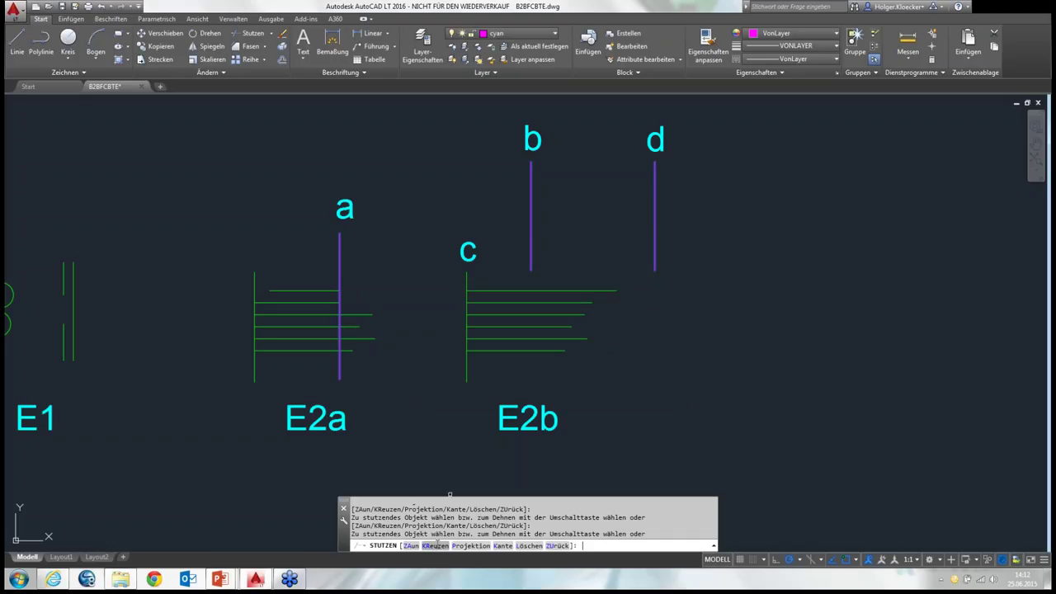
{"action": "left_click", "coordinate": [437, 547]}
{"action": "left_click", "coordinate": [404, 380]}
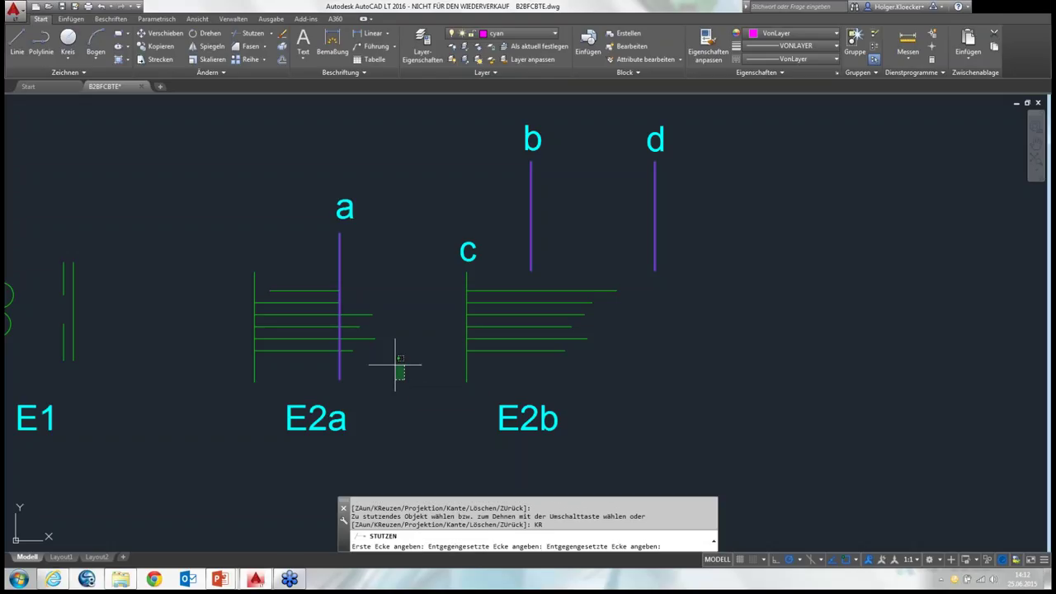
{"action": "left_click", "coordinate": [350, 285]}
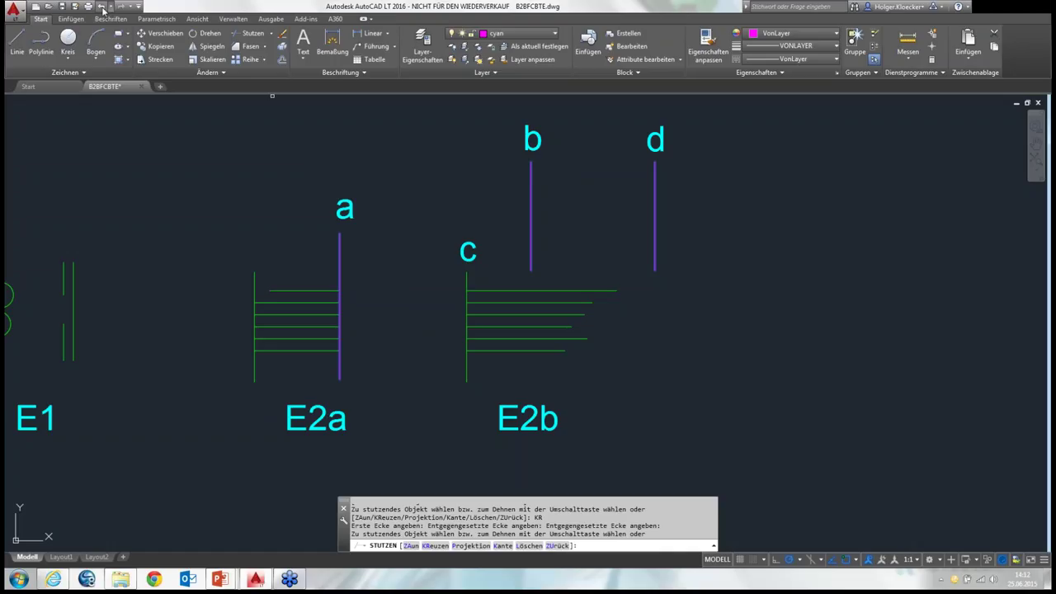
{"action": "left_click", "coordinate": [102, 7]}
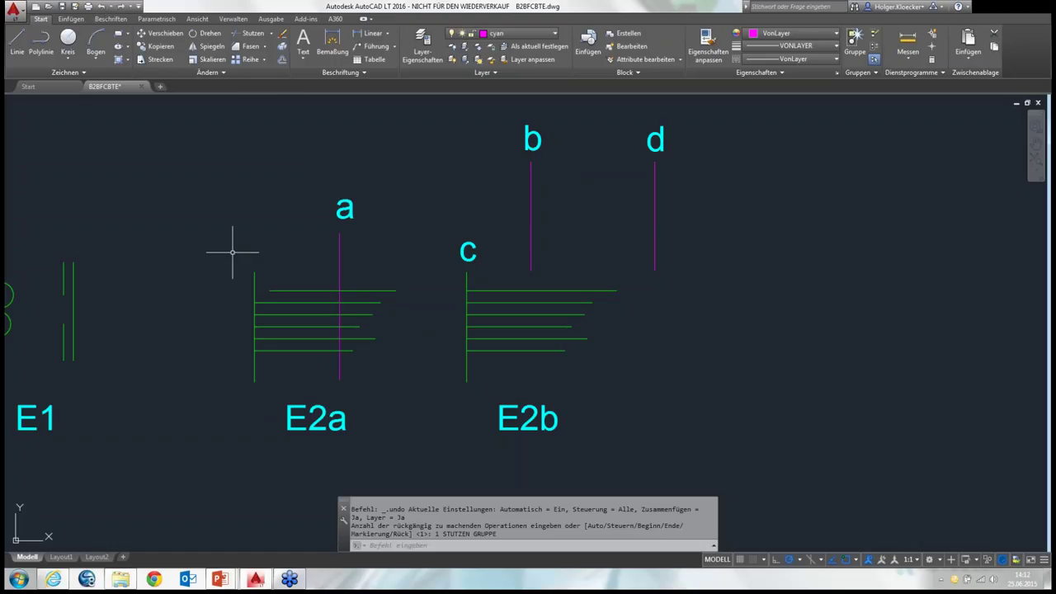
Step: Start Stutzen and select lines a, b and d as cutting edges
{"action": "left_click", "coordinate": [249, 34]}
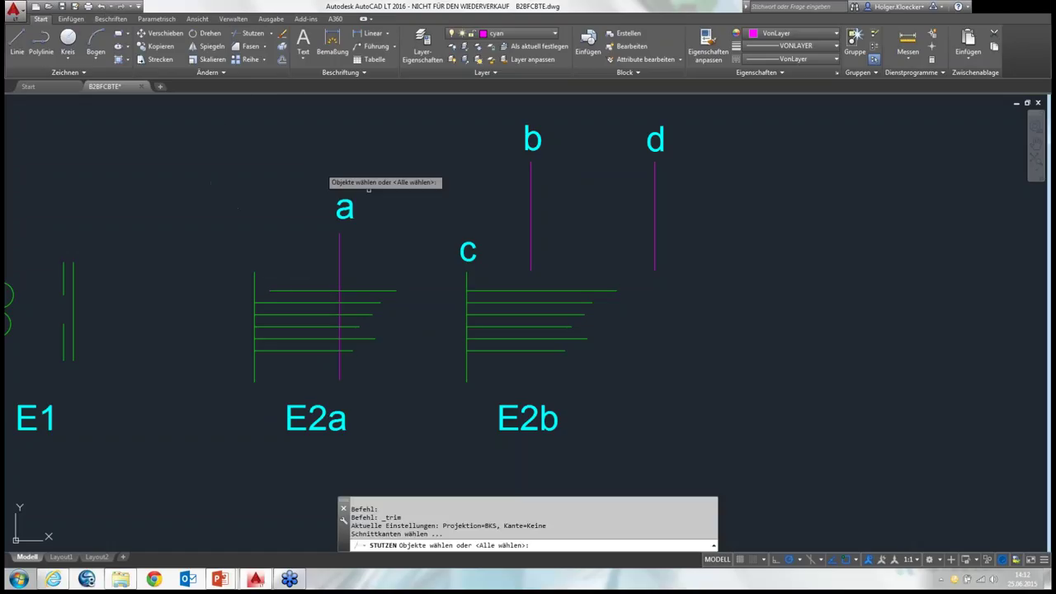
{"action": "left_click", "coordinate": [339, 264]}
{"action": "left_click", "coordinate": [531, 209]}
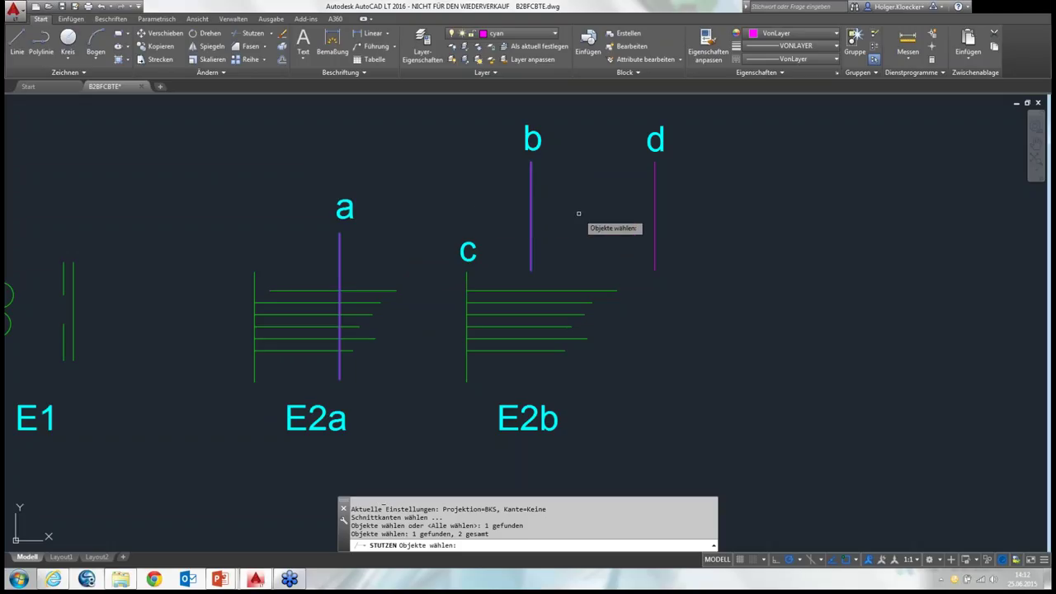
{"action": "left_click", "coordinate": [655, 224]}
{"action": "key", "text": "Return"}
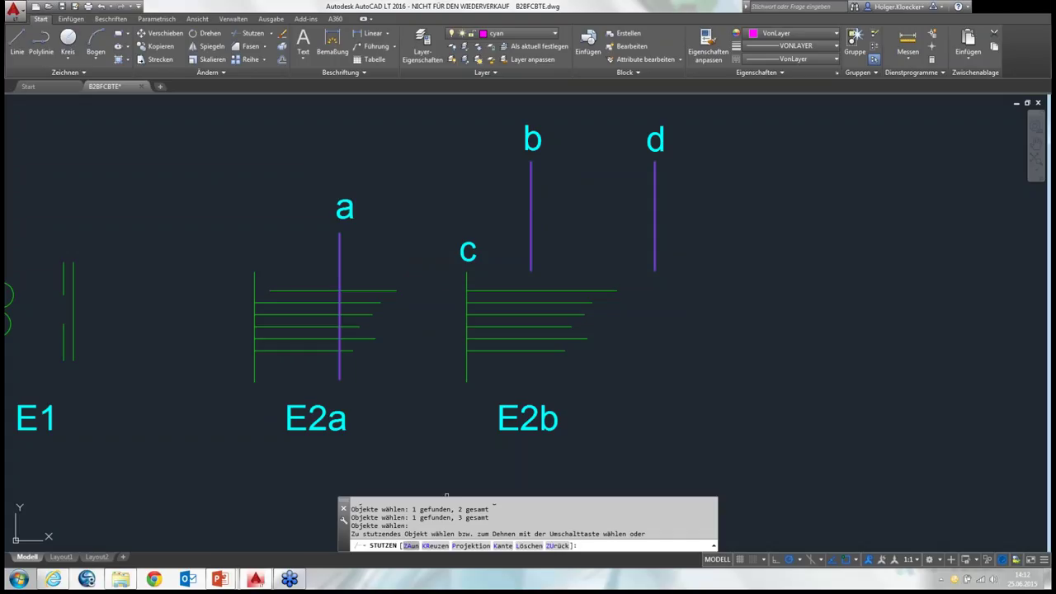
Step: Trim the E2a lines back to line a with a ZA fence drawn across them
{"action": "type", "text": "ZA"}
{"action": "key", "text": "Return"}
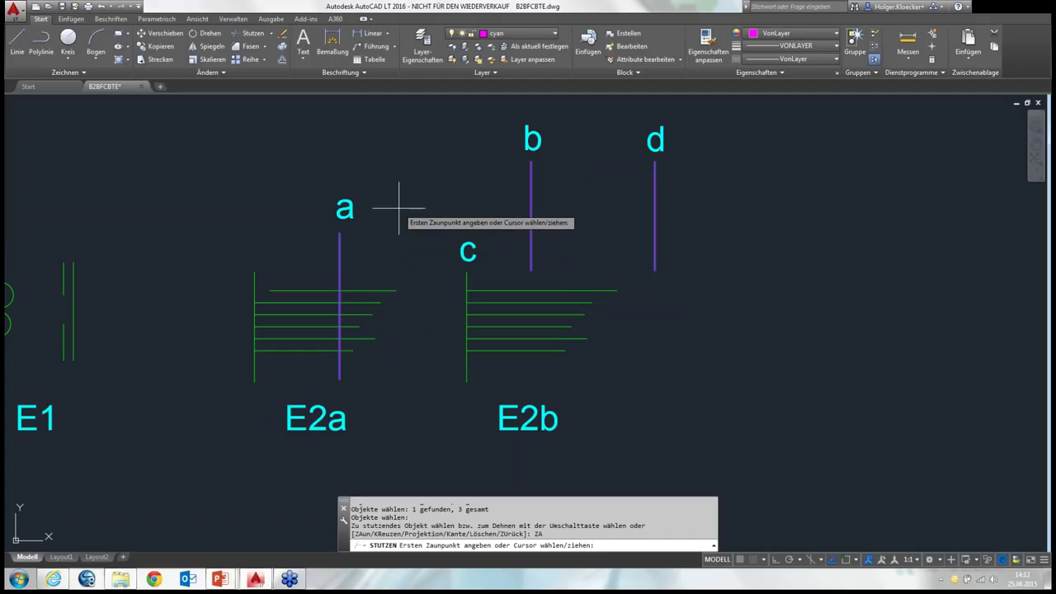
{"action": "left_click", "coordinate": [399, 208]}
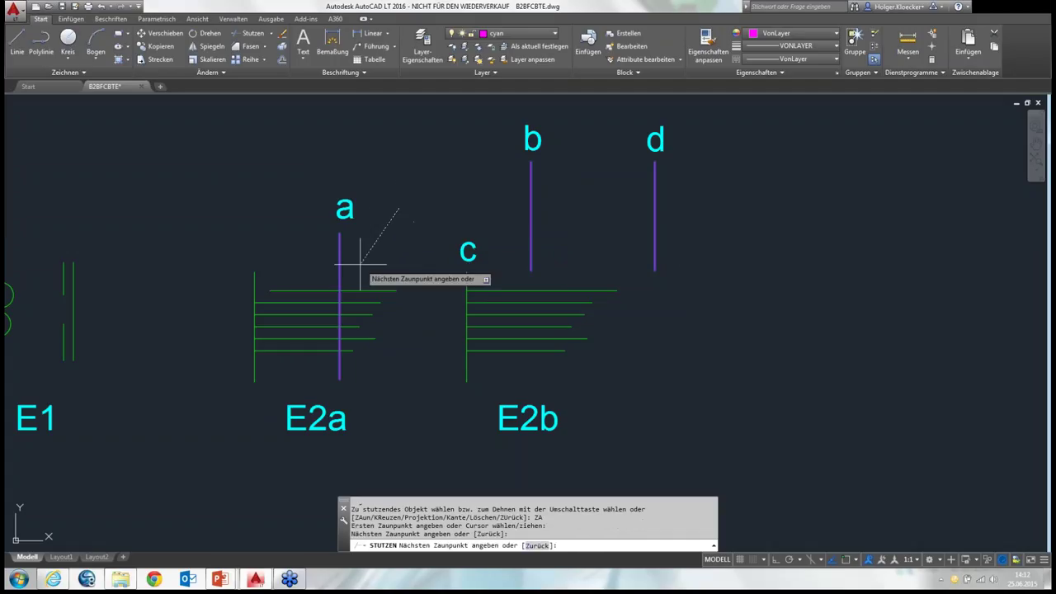
{"action": "left_click", "coordinate": [356, 319]}
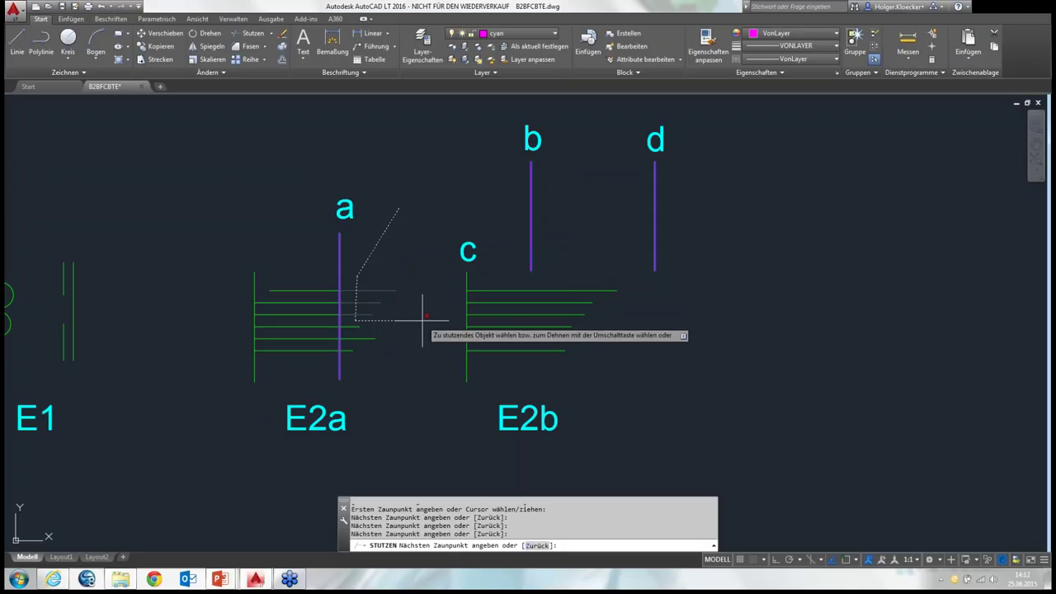
{"action": "left_click", "coordinate": [422, 319]}
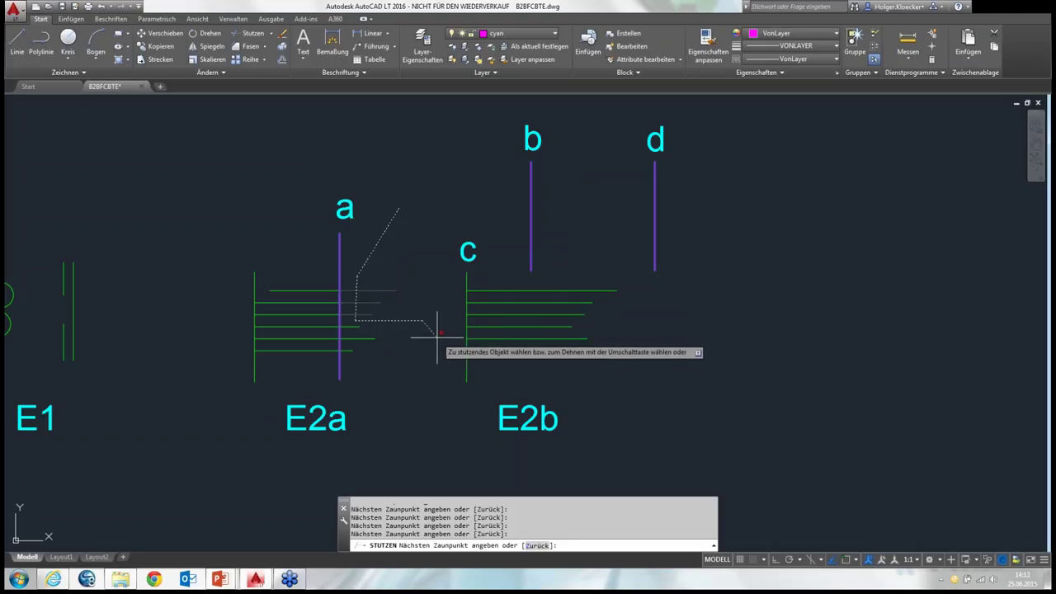
{"action": "right_click", "coordinate": [437, 334]}
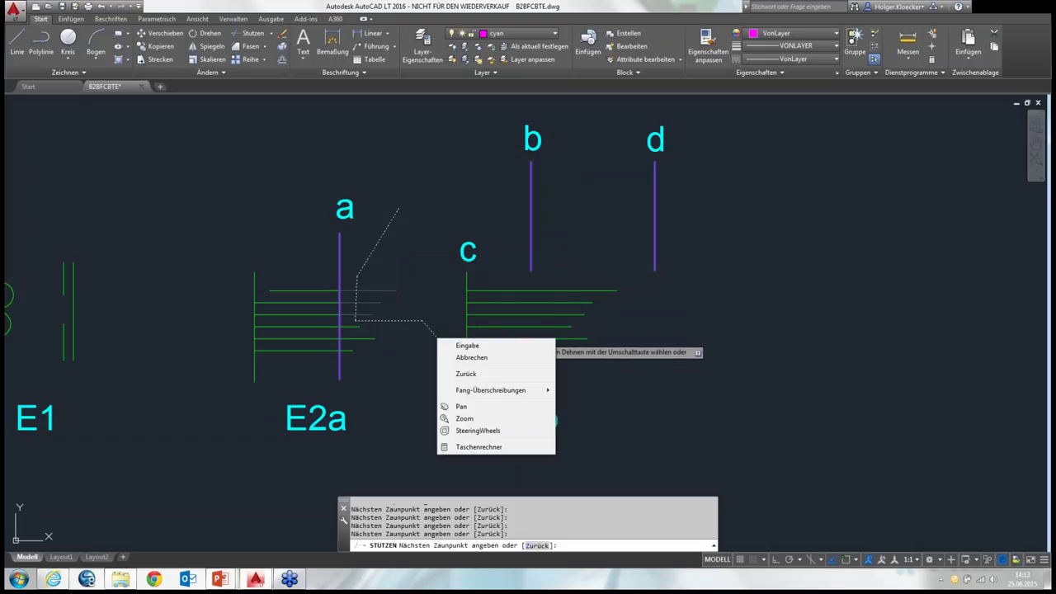
{"action": "left_click", "coordinate": [453, 343]}
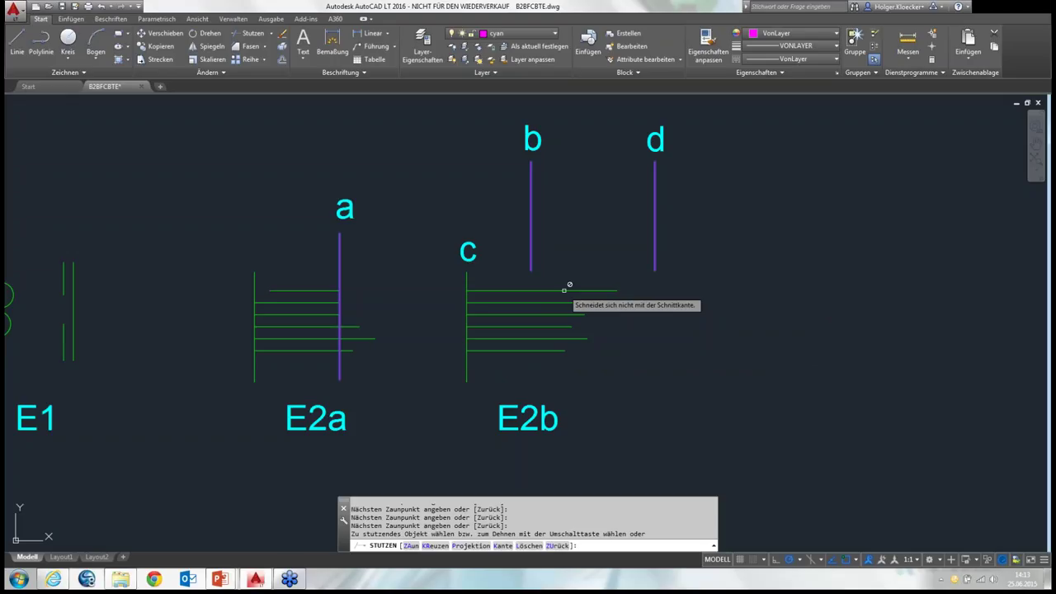
Step: Cancel the trim, set EDGEMODE to 1 for extended cutting edges, and restart Trim
{"action": "key", "text": "Escape"}
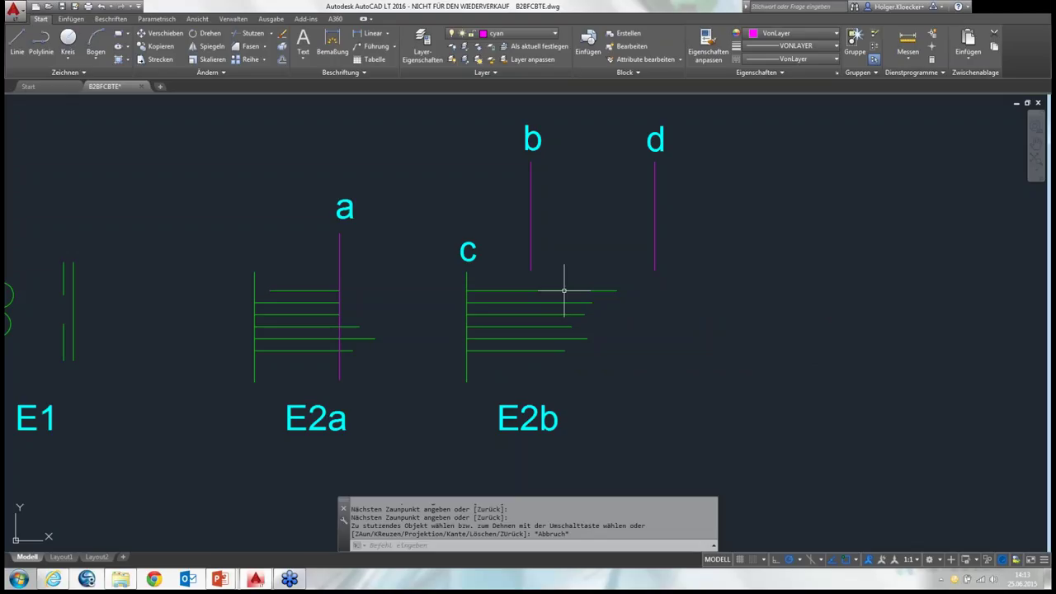
{"action": "type", "text": "EDGEMODE"}
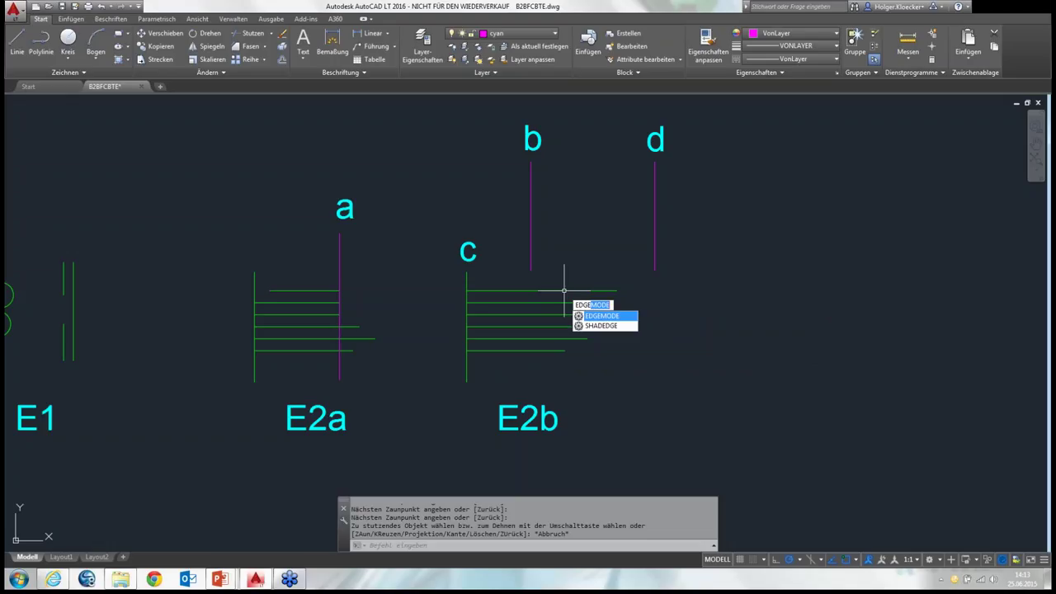
{"action": "key", "text": "Return"}
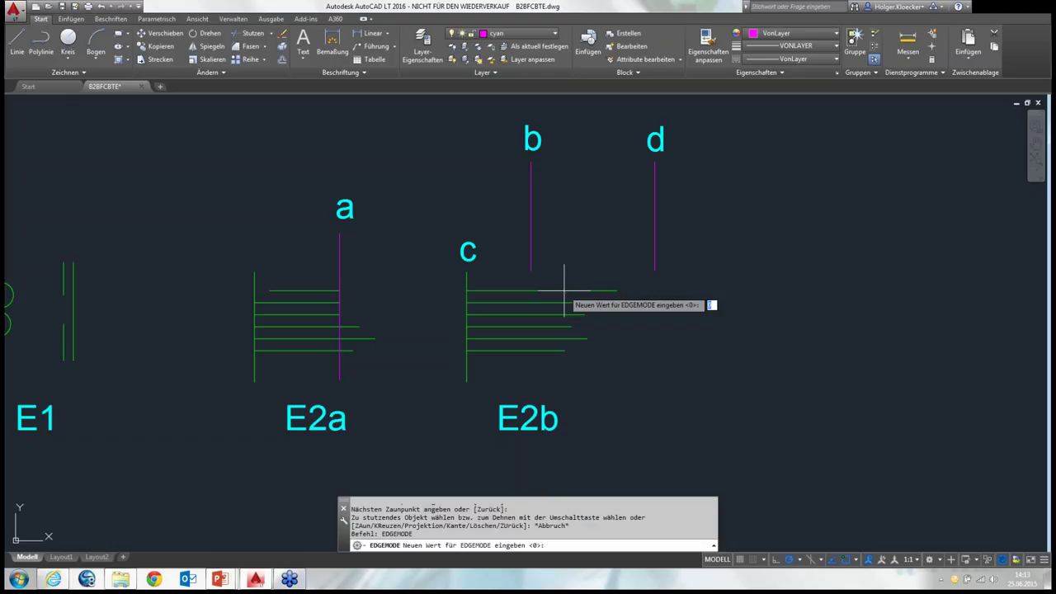
{"action": "type", "text": "1"}
{"action": "key", "text": "Return"}
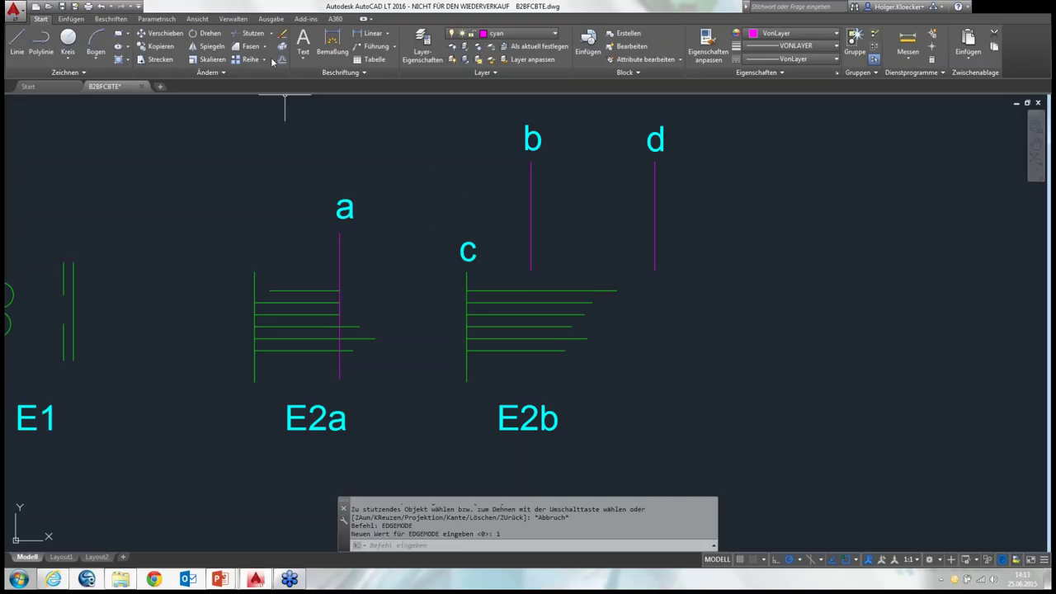
{"action": "left_click", "coordinate": [253, 34]}
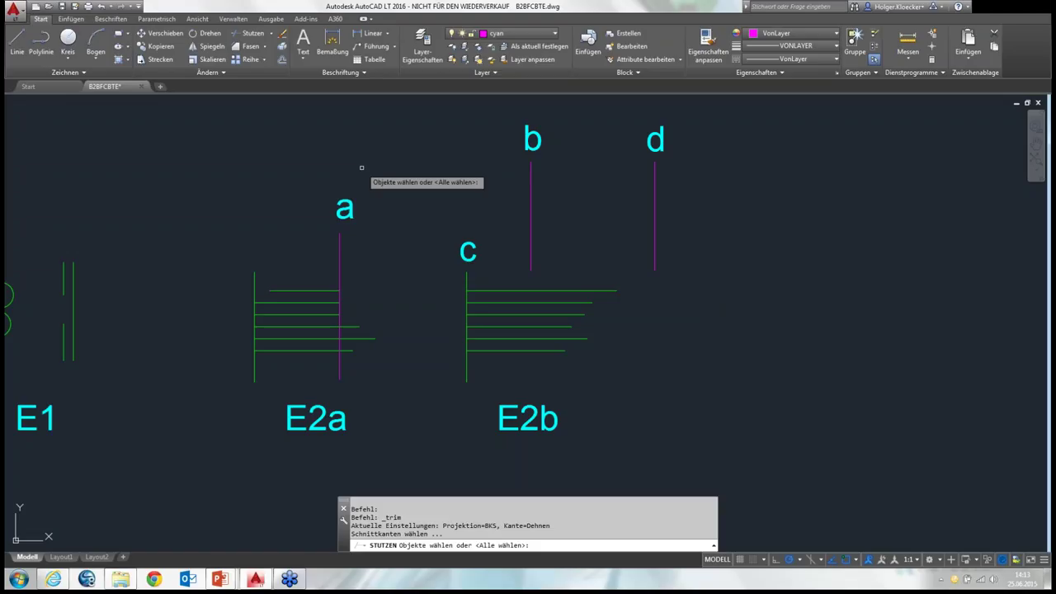
Step: With lines b and d as cutting edges, trim the five upper E2b lines back to line b
{"action": "left_click", "coordinate": [530, 196]}
{"action": "left_click", "coordinate": [654, 191]}
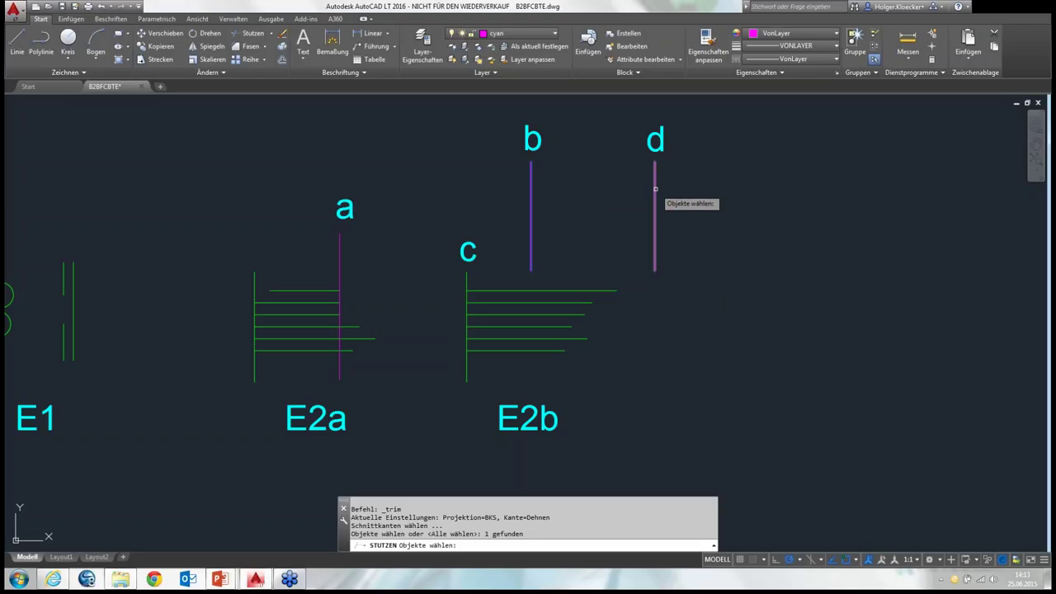
{"action": "key", "text": "Return"}
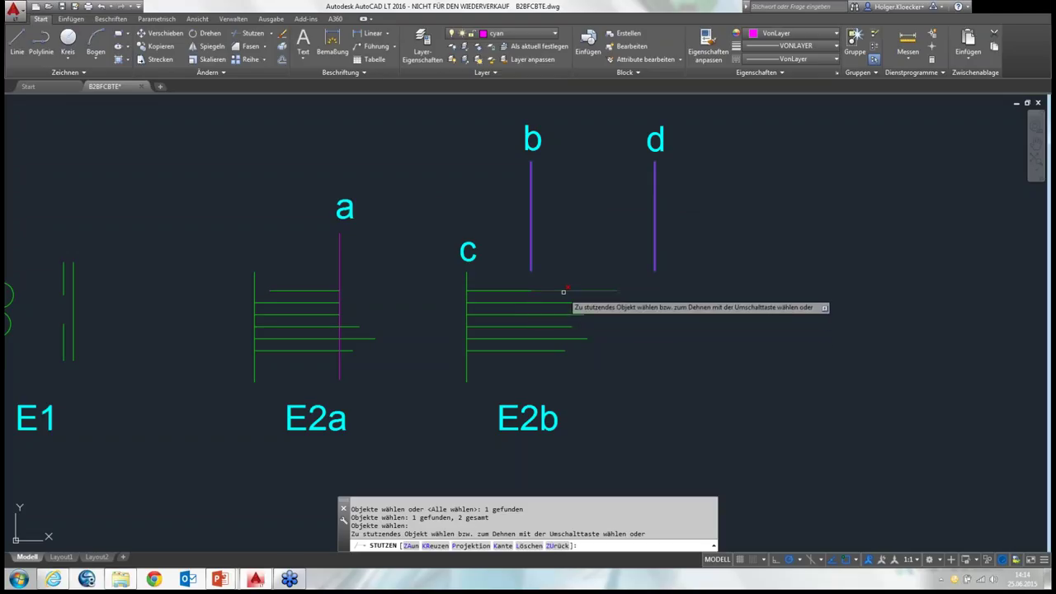
{"action": "left_click", "coordinate": [564, 293]}
{"action": "left_click", "coordinate": [564, 302]}
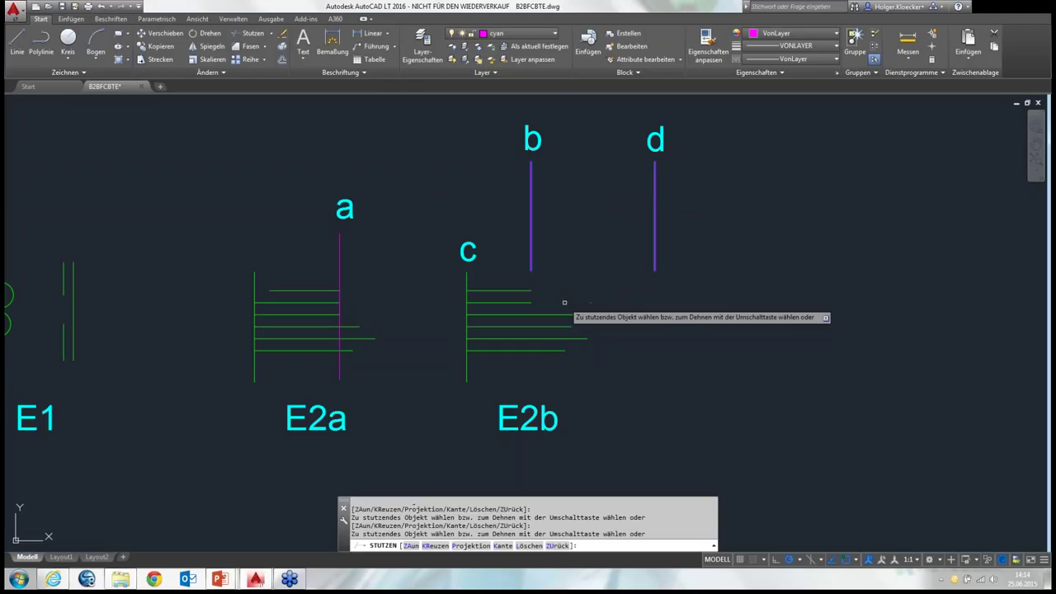
{"action": "left_click", "coordinate": [564, 314]}
{"action": "left_click", "coordinate": [564, 327]}
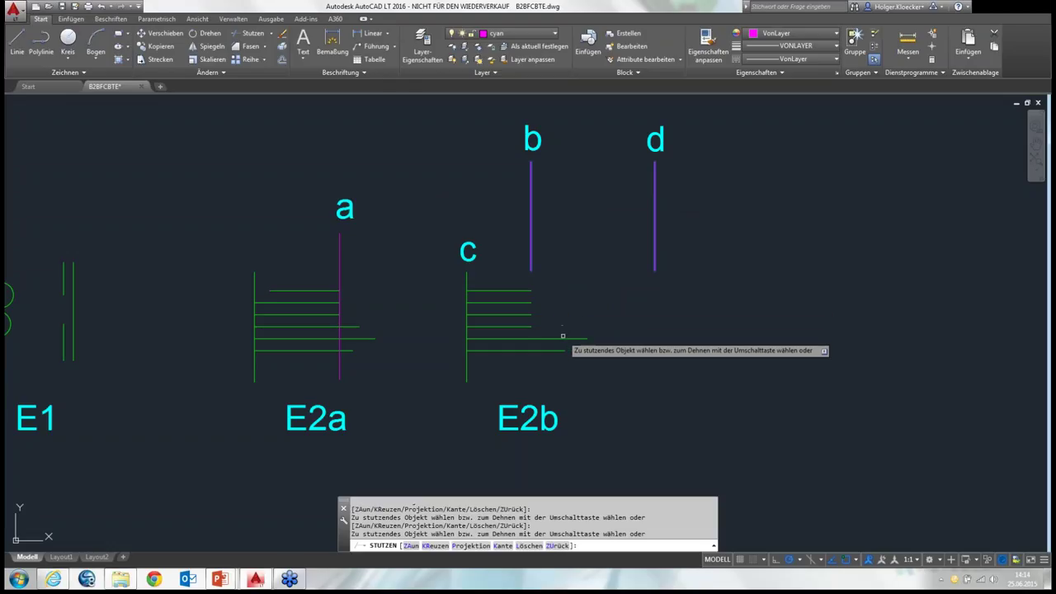
{"action": "left_click", "coordinate": [562, 338]}
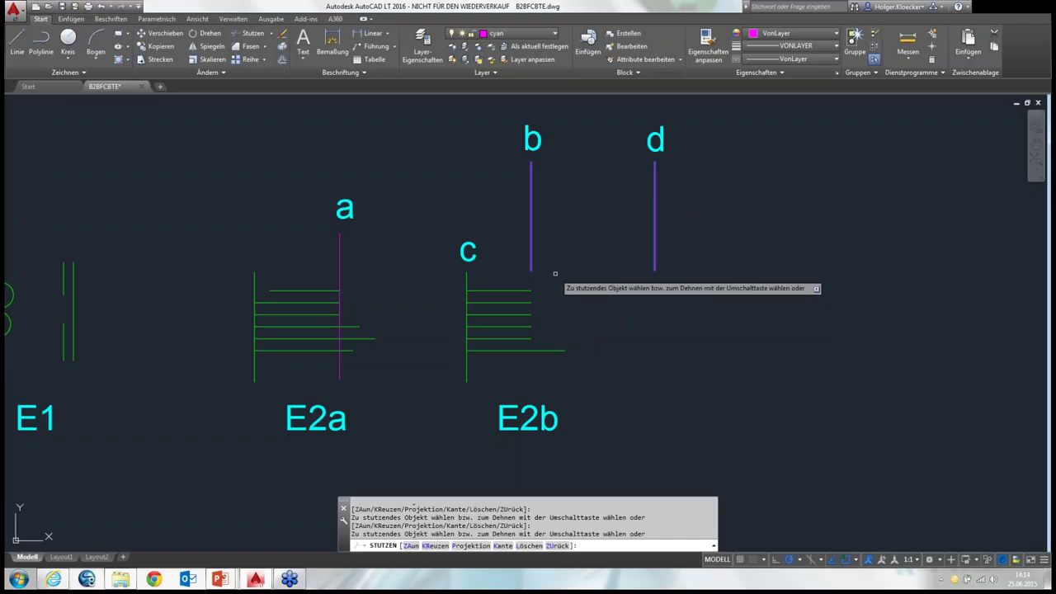
{"action": "left_click", "coordinate": [273, 35]}
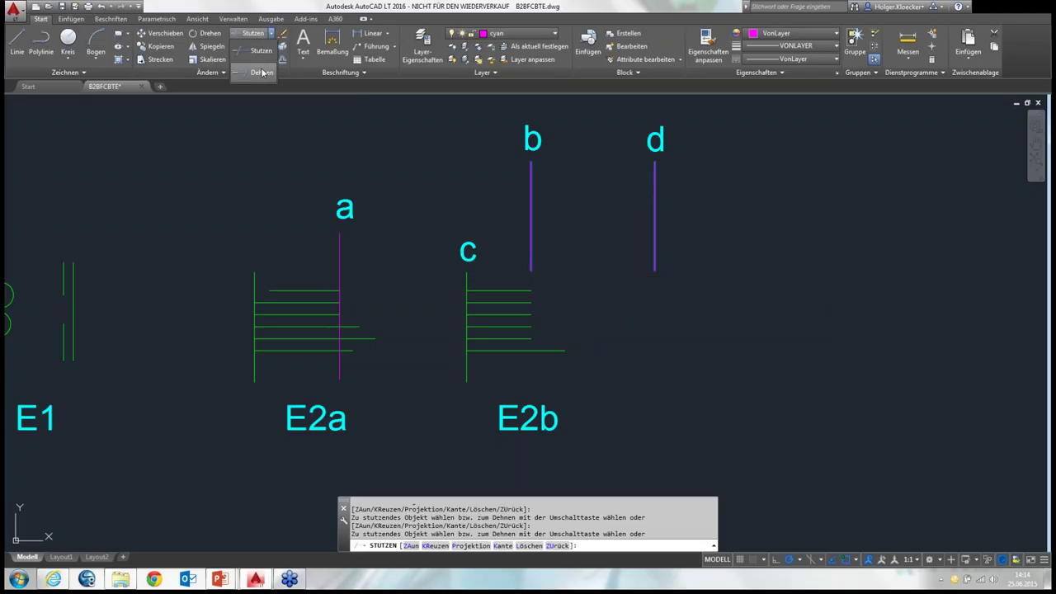
Step: Switch to Extend with b and d as boundaries and extend three E2b lines to line d
{"action": "left_click", "coordinate": [251, 65]}
{"action": "left_click", "coordinate": [662, 224]}
{"action": "left_click", "coordinate": [488, 190]}
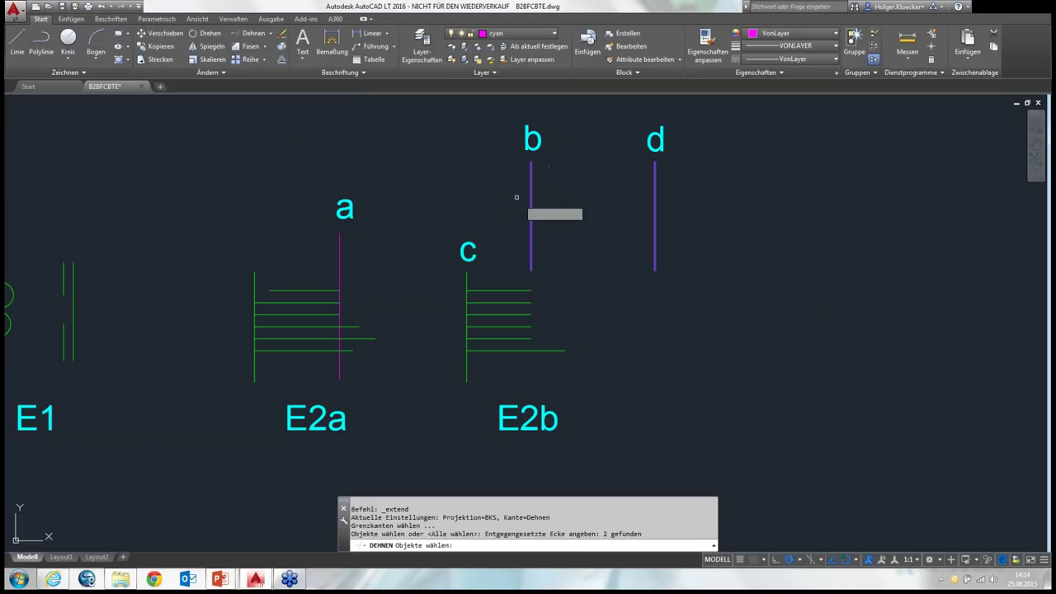
{"action": "key", "text": "Return"}
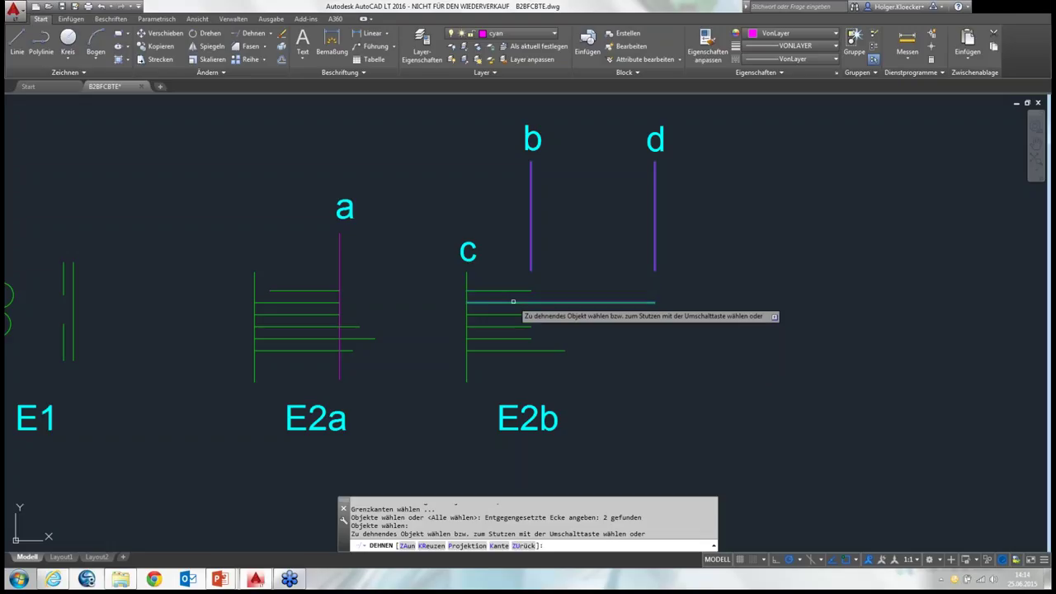
{"action": "left_click", "coordinate": [513, 314]}
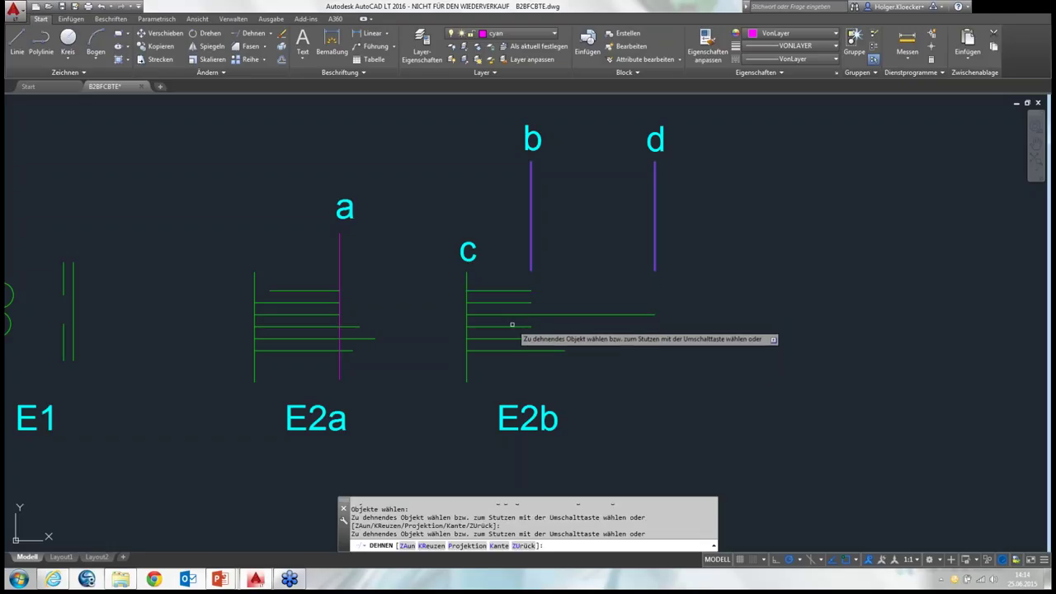
{"action": "left_click", "coordinate": [510, 326]}
{"action": "left_click", "coordinate": [509, 338]}
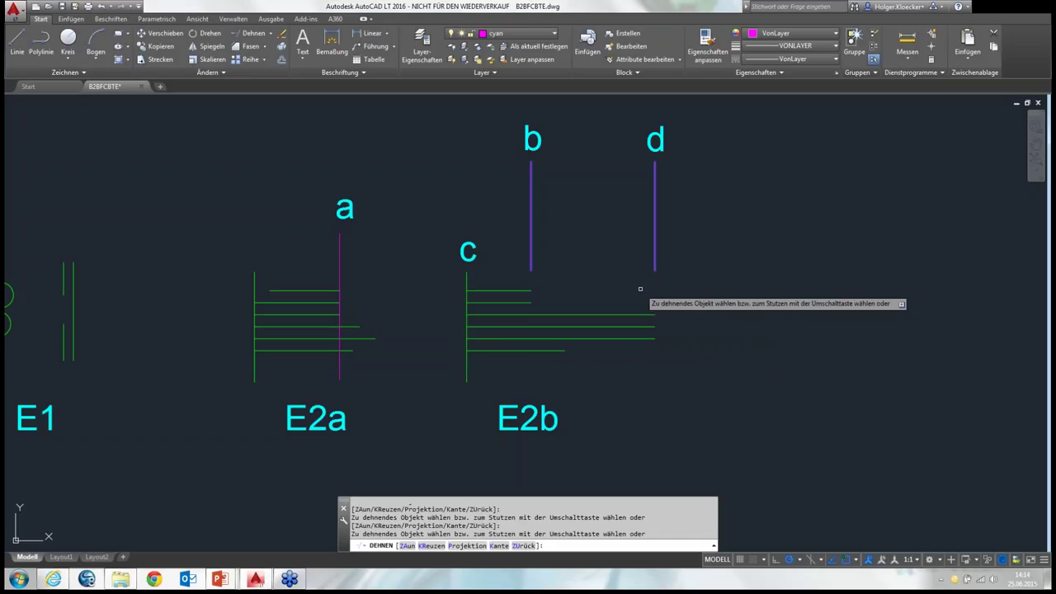
{"action": "key", "text": "Return"}
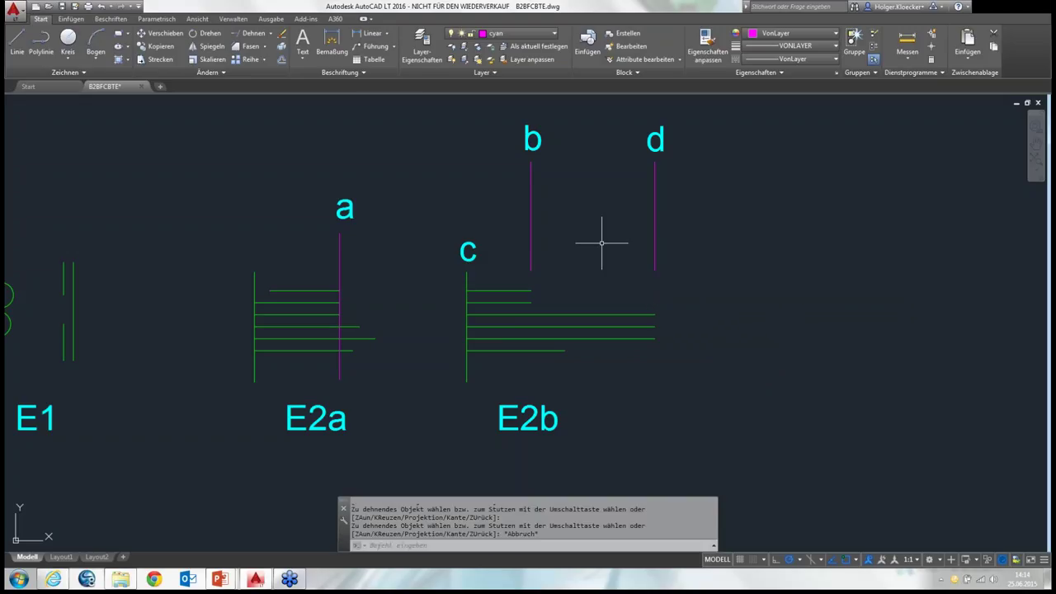
Step: Restart Extend using lines a, b and d as boundary edges
{"action": "left_click", "coordinate": [247, 33]}
{"action": "left_click", "coordinate": [668, 216]}
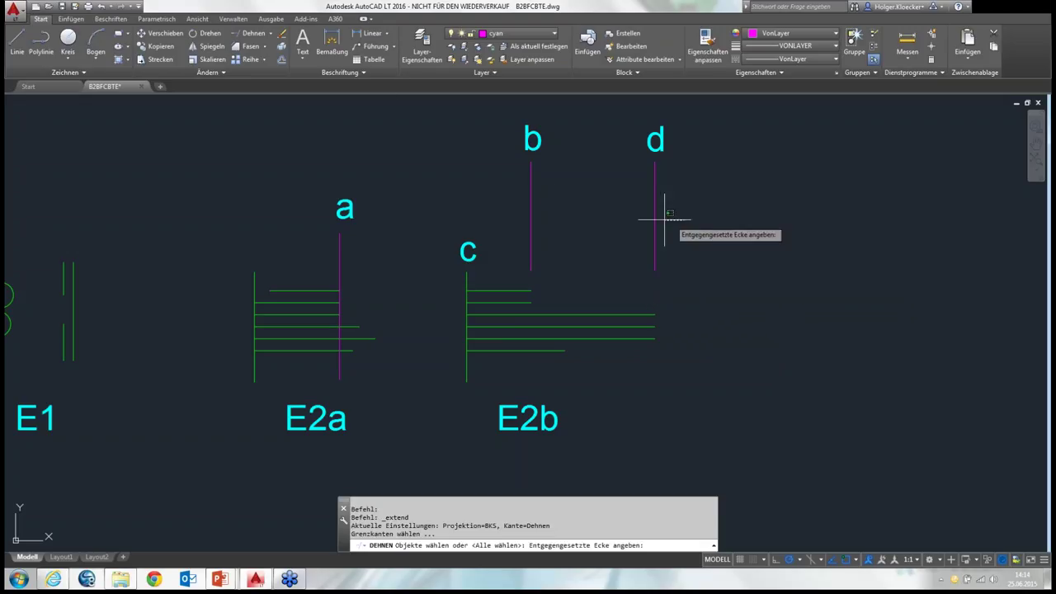
{"action": "left_click", "coordinate": [499, 193]}
{"action": "left_click", "coordinate": [387, 265]}
{"action": "left_click", "coordinate": [303, 242]}
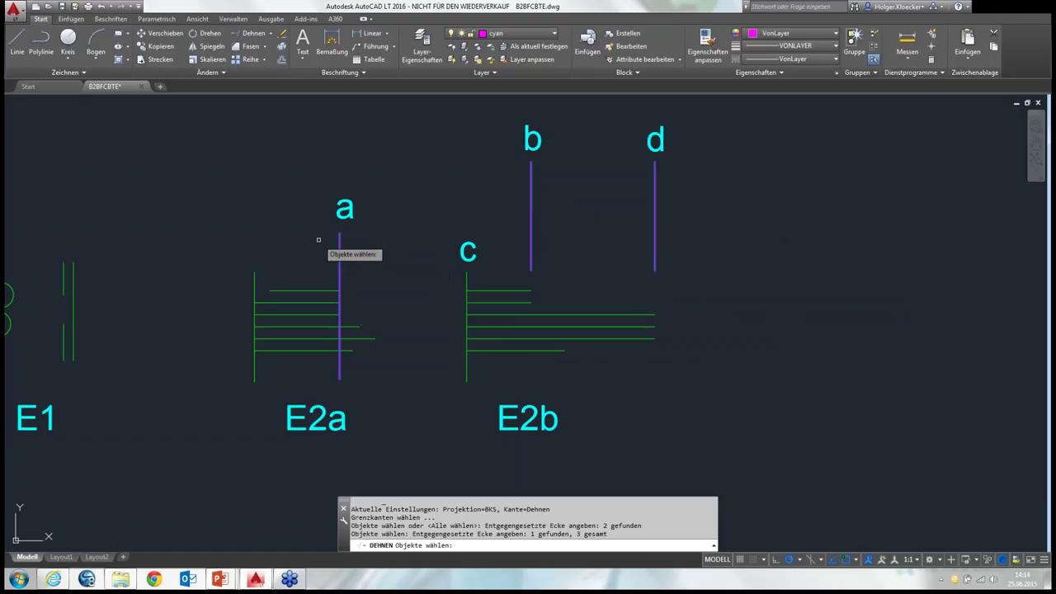
{"action": "key", "text": "Return"}
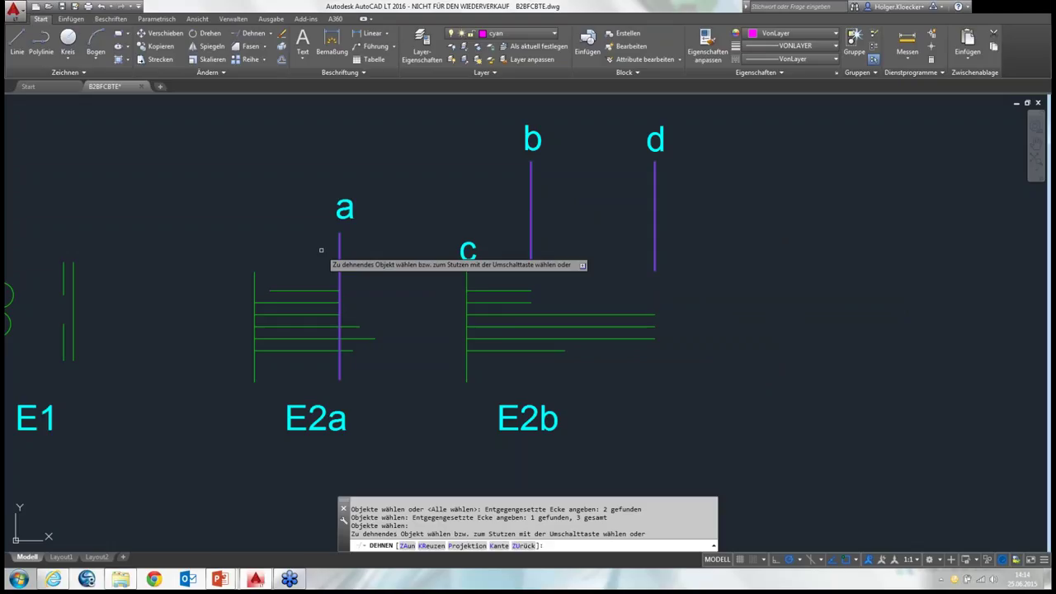
Step: Extend the top three E2a lines to line b
{"action": "left_click", "coordinate": [315, 292]}
{"action": "left_click", "coordinate": [316, 302]}
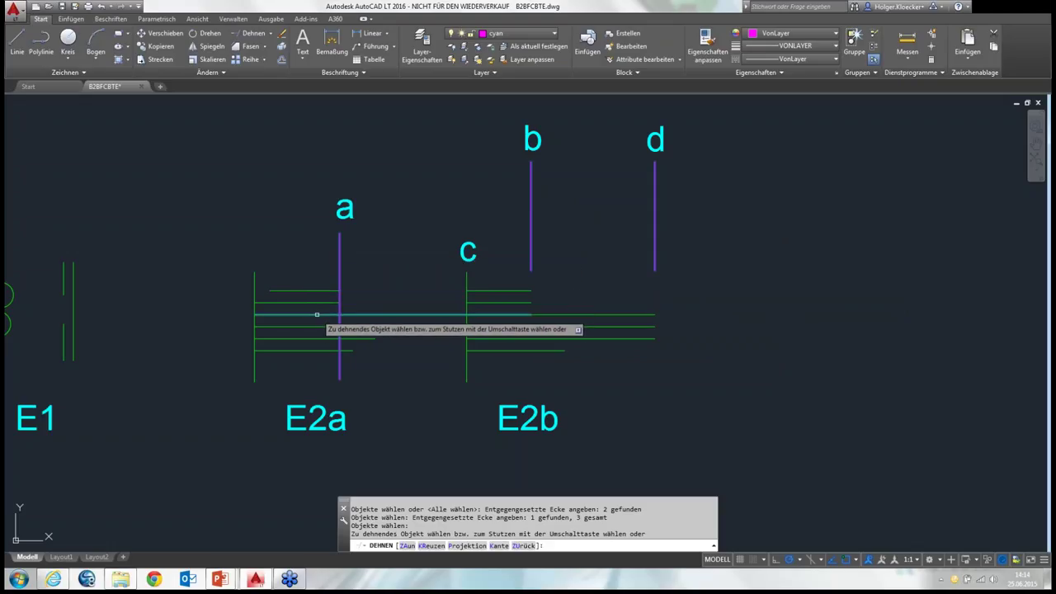
{"action": "left_click", "coordinate": [317, 314]}
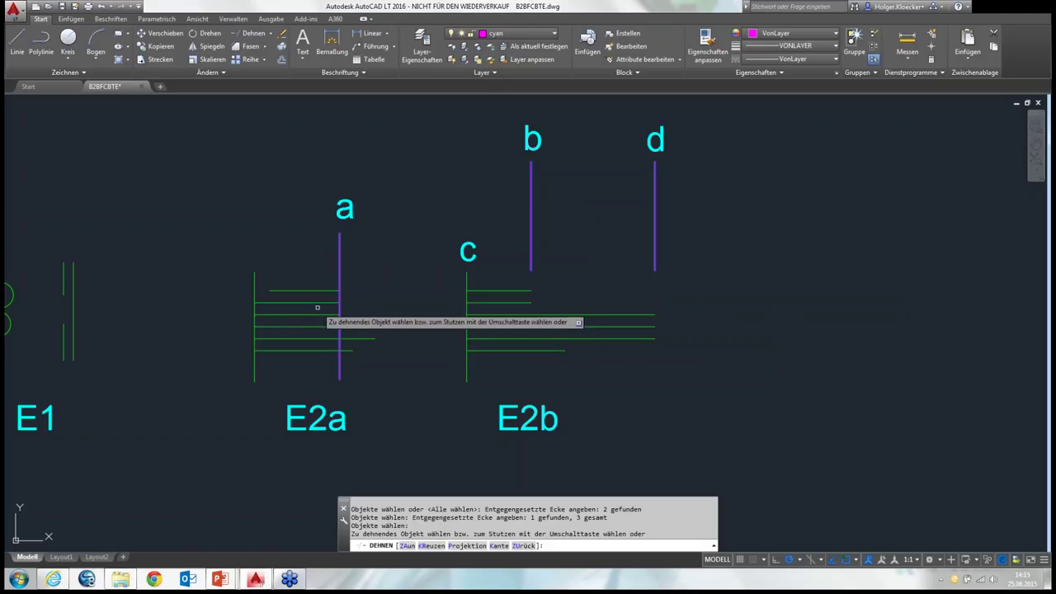
{"action": "left_click", "coordinate": [317, 291]}
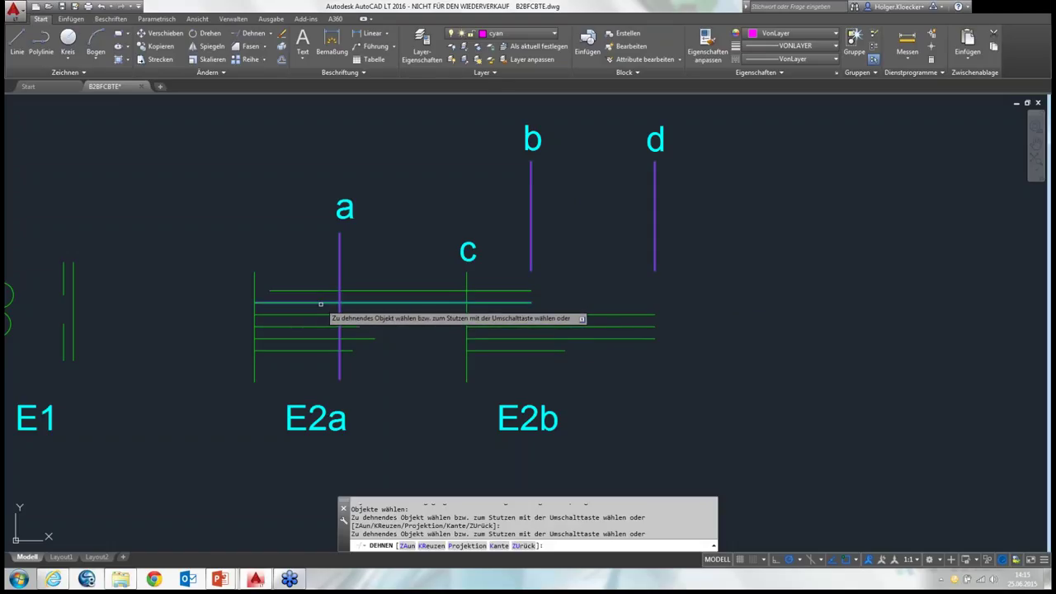
{"action": "left_click", "coordinate": [320, 303]}
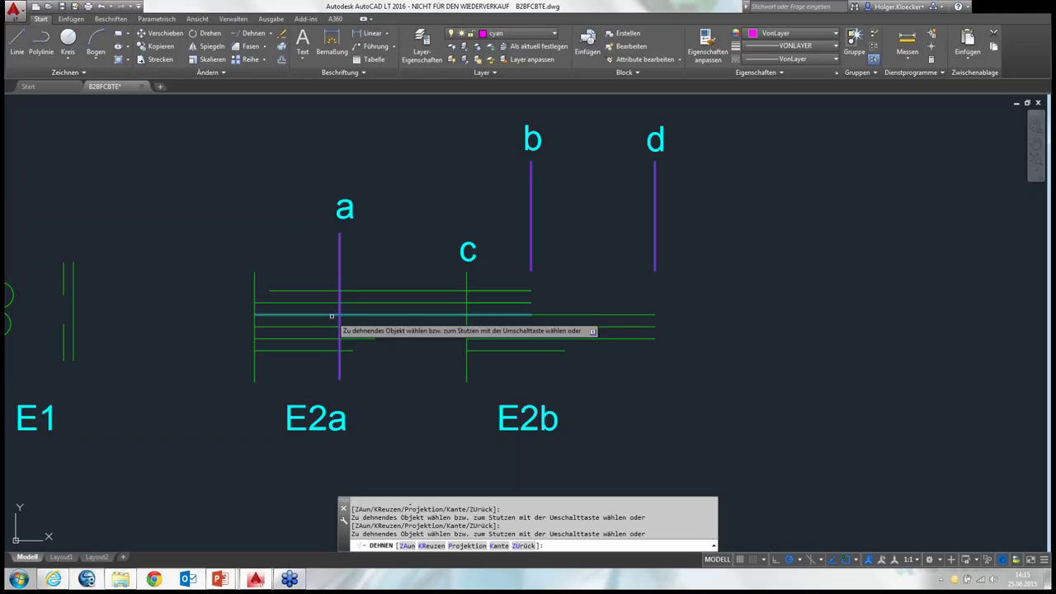
{"action": "left_click", "coordinate": [330, 315]}
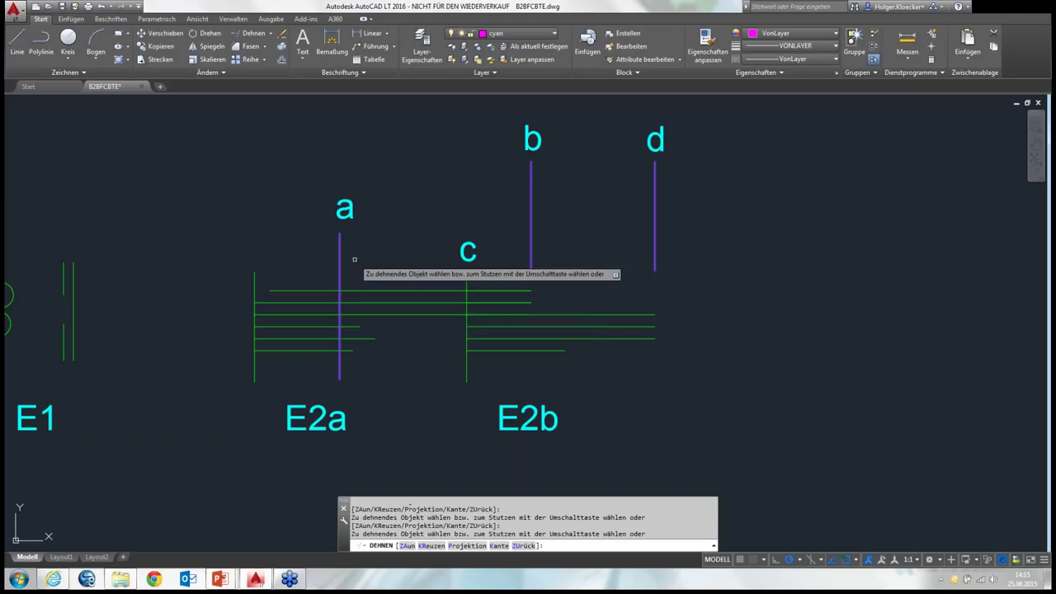
{"action": "left_click", "coordinate": [324, 303]}
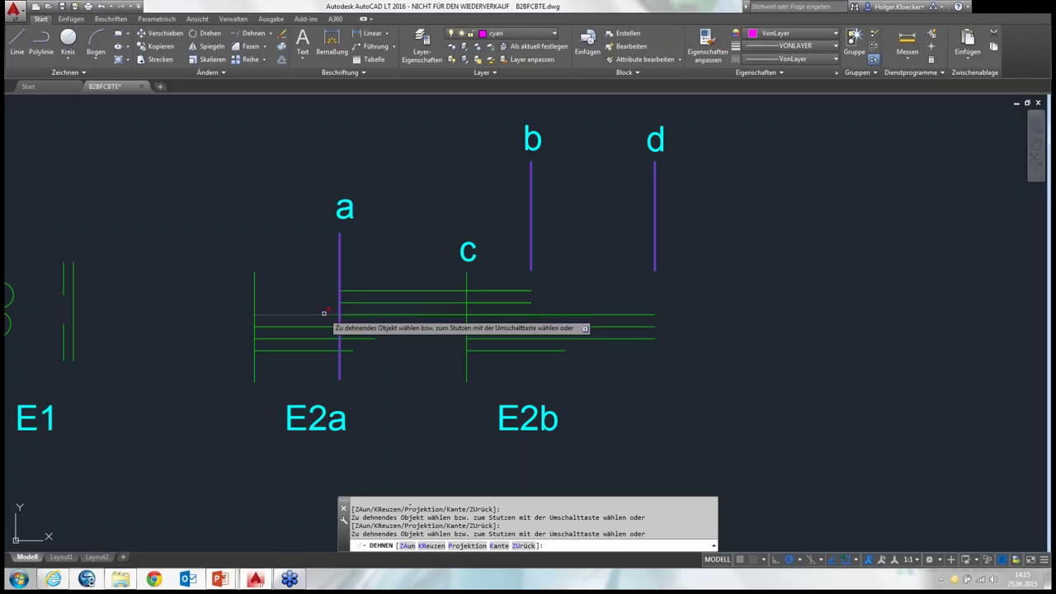
Step: Shift-trim the E2a line parts left of line a and the E2b ends past line b
{"action": "left_click", "coordinate": [323, 314], "text": "shift"}
{"action": "left_click", "coordinate": [323, 327], "text": "shift"}
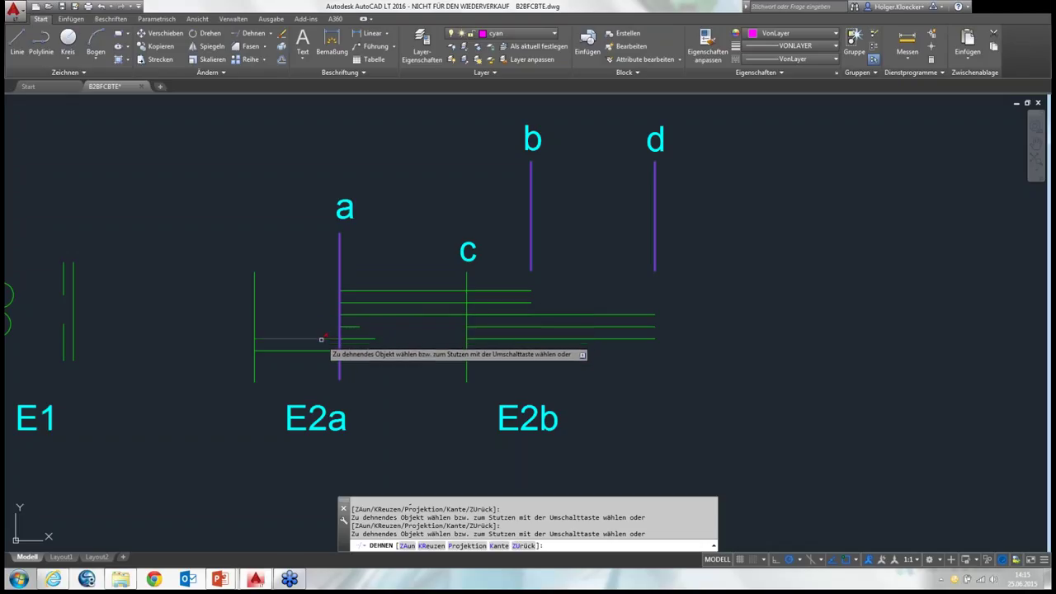
{"action": "left_click", "coordinate": [321, 339], "text": "shift"}
{"action": "left_click", "coordinate": [319, 350], "text": "shift"}
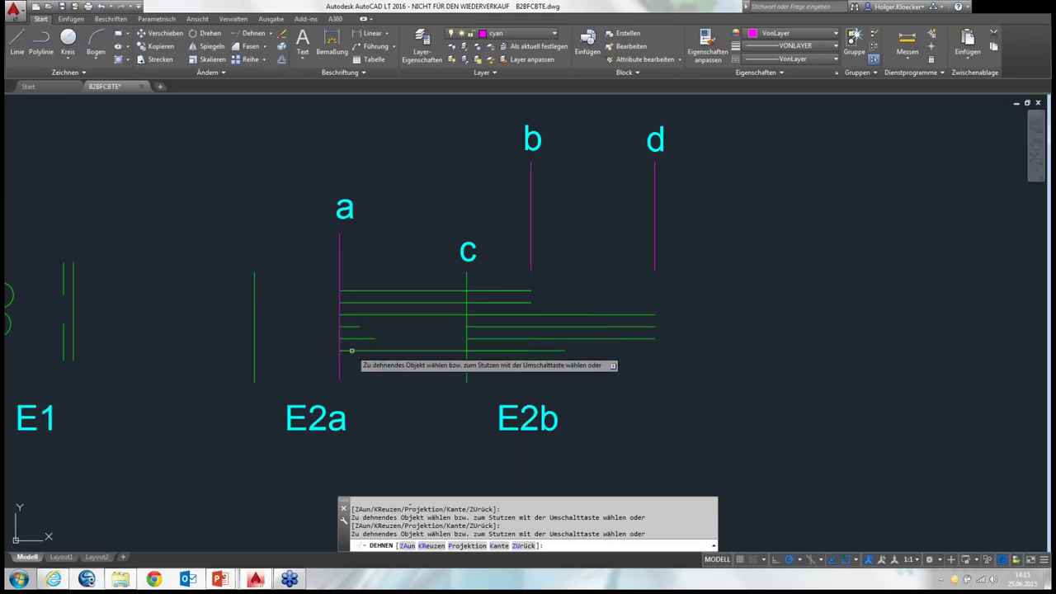
{"action": "left_click", "coordinate": [357, 338]}
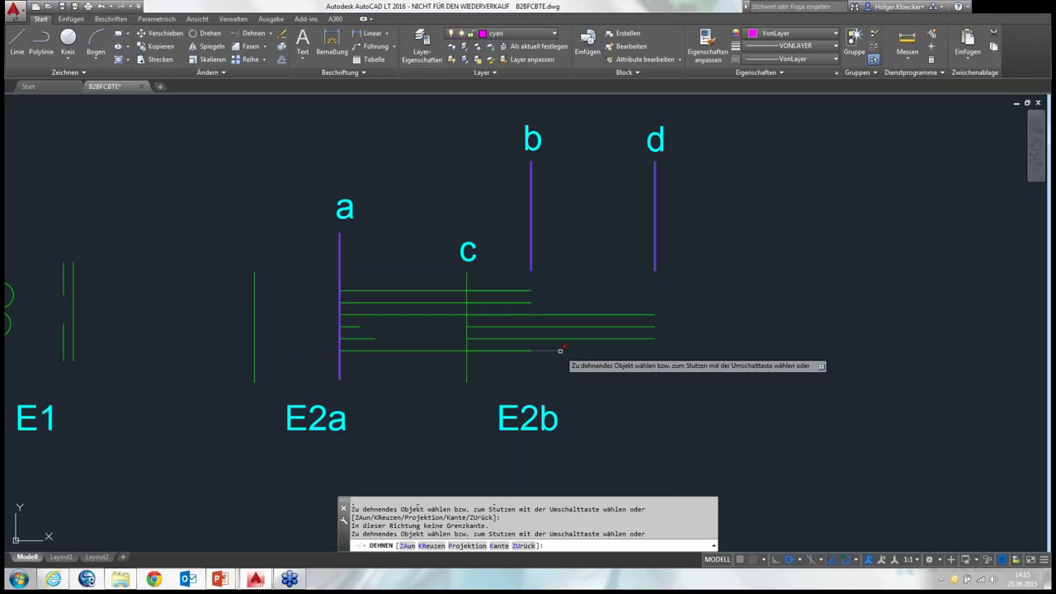
{"action": "left_click", "coordinate": [560, 354]}
{"action": "left_click", "coordinate": [566, 336], "text": "shift"}
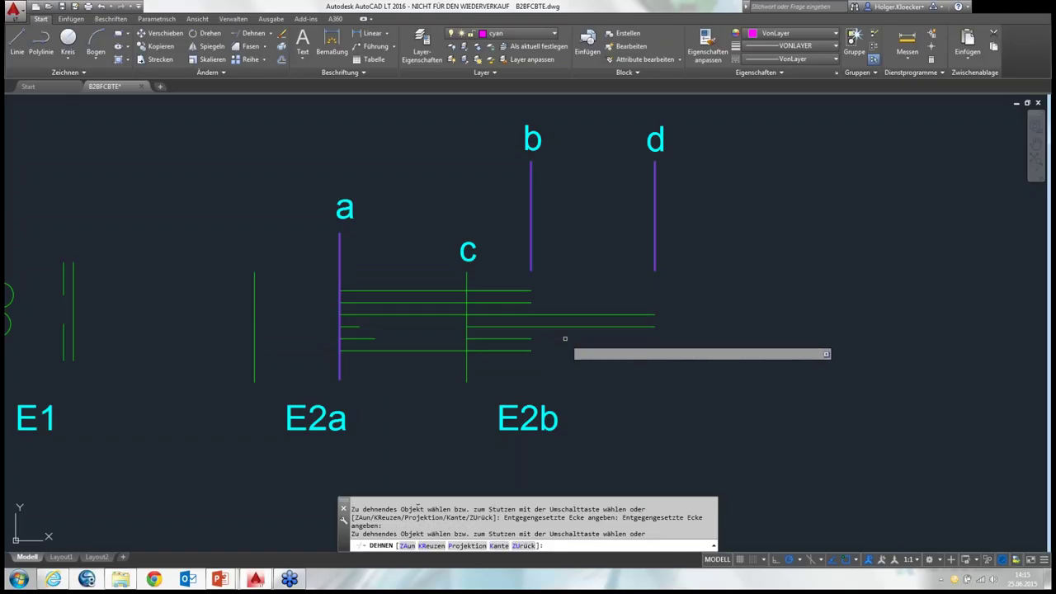
{"action": "left_click", "coordinate": [569, 327], "text": "shift"}
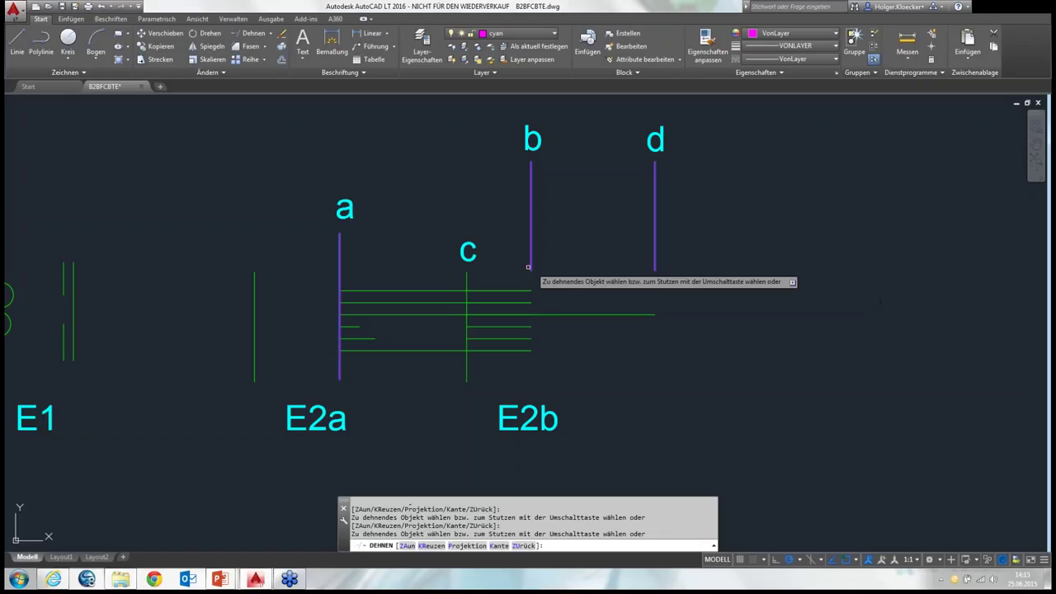
Step: Cancel Extend, zoom and pan onto E3 and the T-profile, and start a fresh Extend
{"action": "scroll", "coordinate": [493, 229], "scroll_direction": "down", "scroll_amount": 1}
{"action": "middle_click_drag", "start_coordinate": [493, 228], "coordinate": [477, 135]}
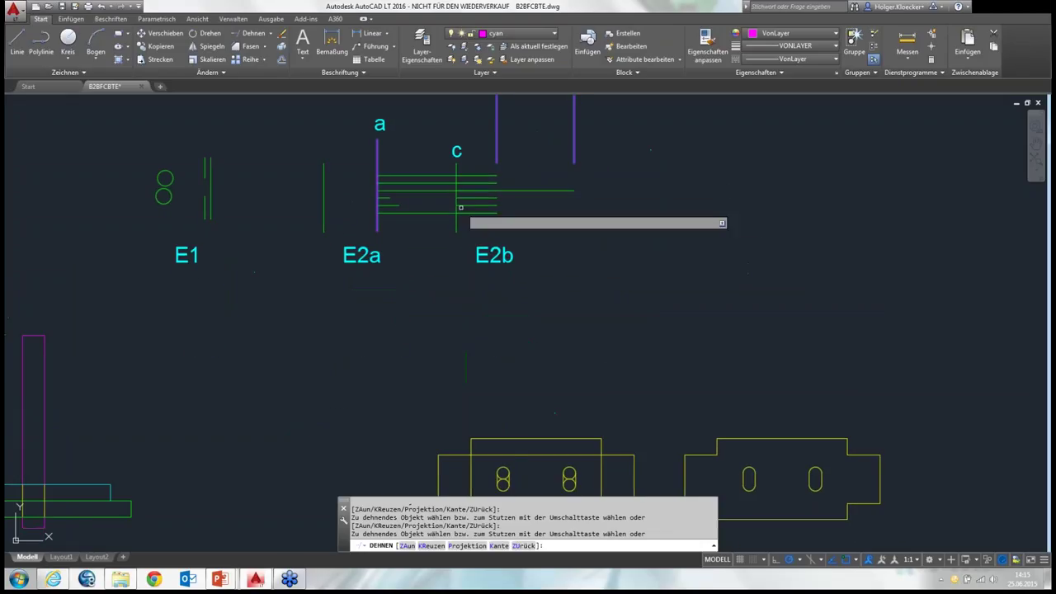
{"action": "scroll", "coordinate": [477, 135], "scroll_direction": "down", "scroll_amount": 1}
{"action": "middle_click_drag", "start_coordinate": [467, 236], "coordinate": [543, 222]}
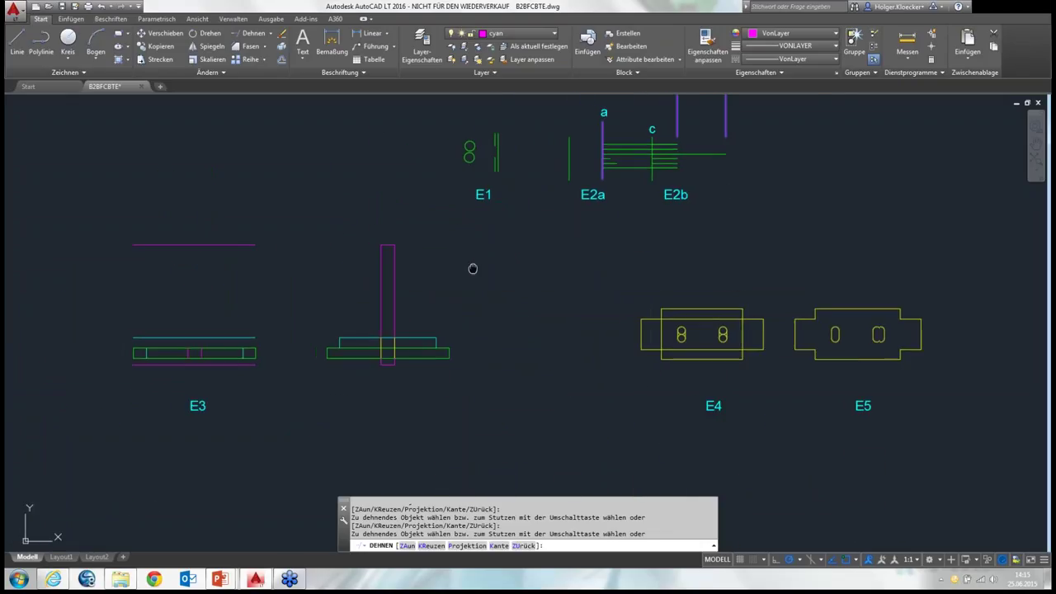
{"action": "mouse_move", "coordinate": [474, 266]}
{"action": "middle_mouse_down"}
{"action": "mouse_move", "coordinate": [526, 251]}
{"action": "mouse_move", "coordinate": [518, 270]}
{"action": "middle_mouse_up"}
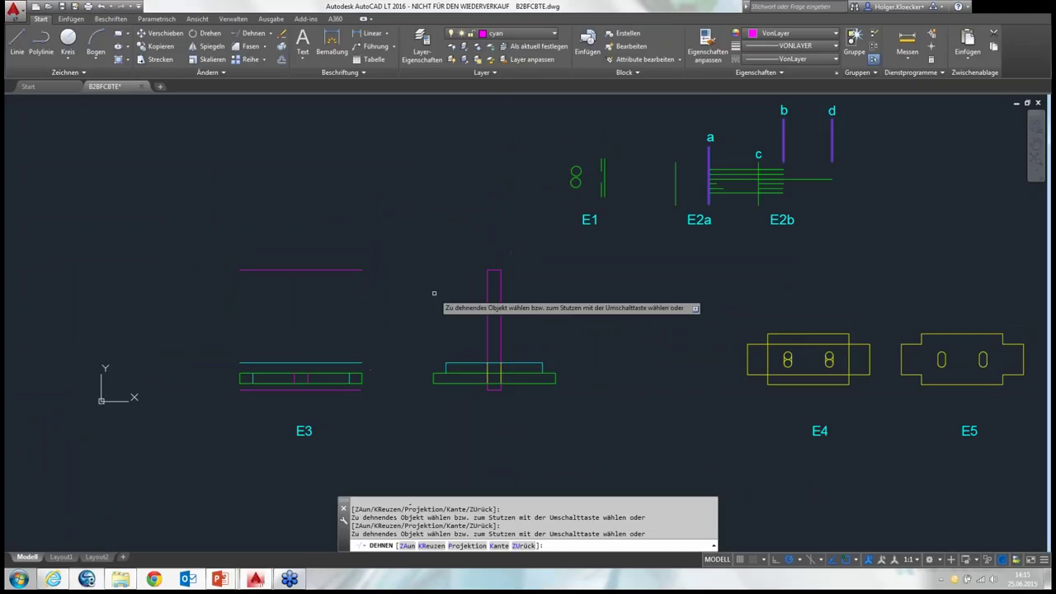
{"action": "key", "text": "Escape"}
{"action": "scroll", "coordinate": [382, 273], "scroll_direction": "up", "scroll_amount": 2}
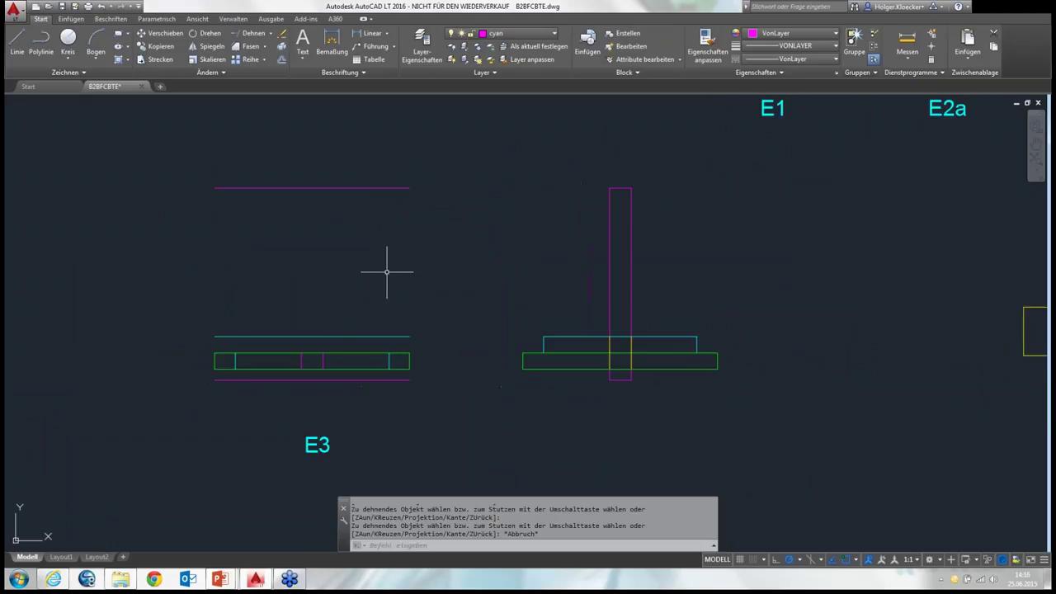
{"action": "middle_click_drag", "start_coordinate": [385, 273], "coordinate": [410, 273]}
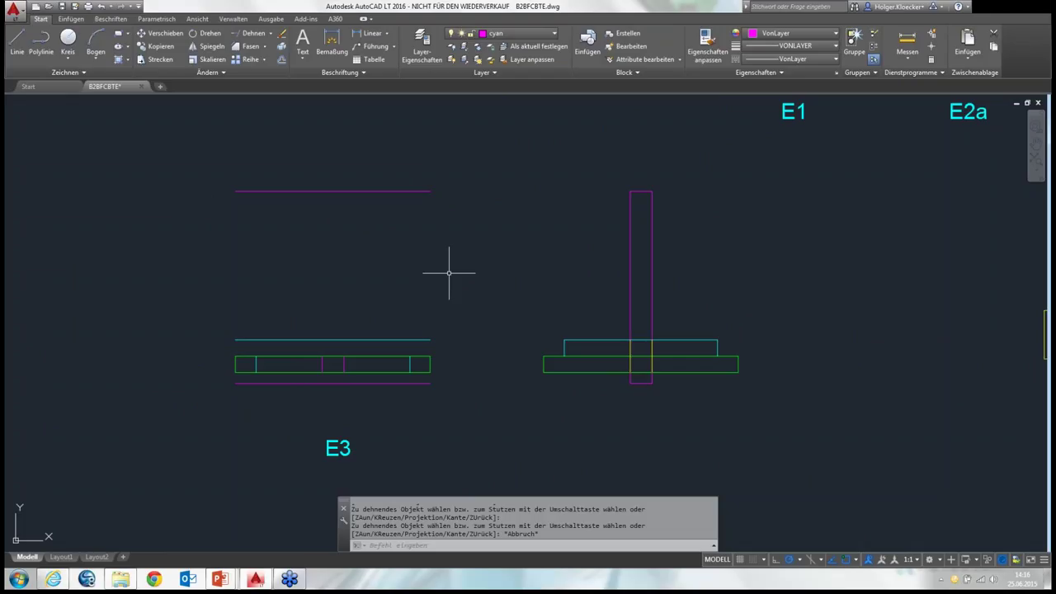
{"action": "left_click", "coordinate": [244, 34]}
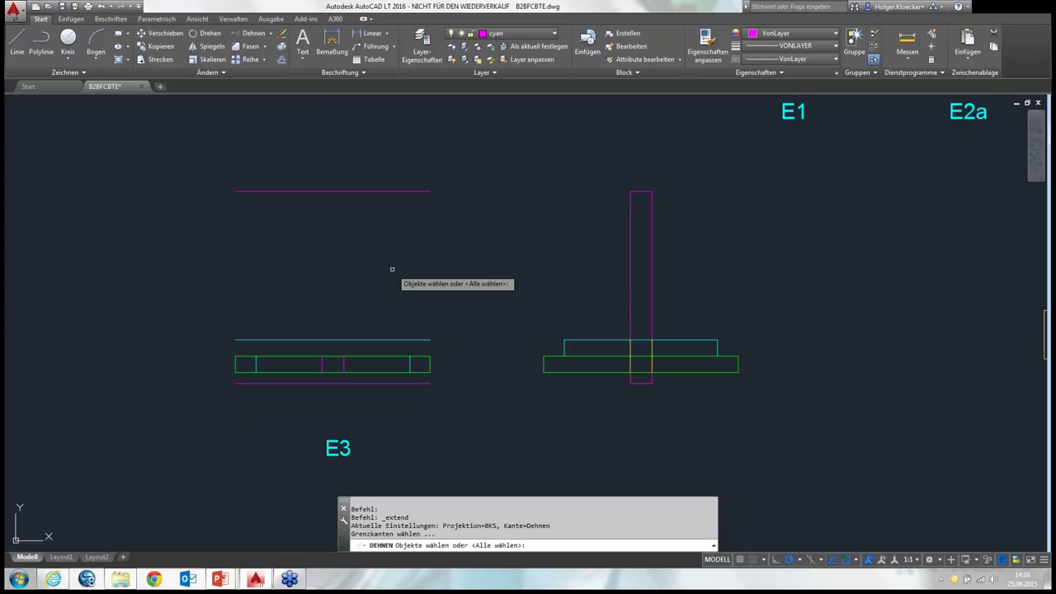
Step: Using all objects as boundaries, extend E3's magenta verticals to the top line and outer verticals to the cyan line
{"action": "key", "text": "Return"}
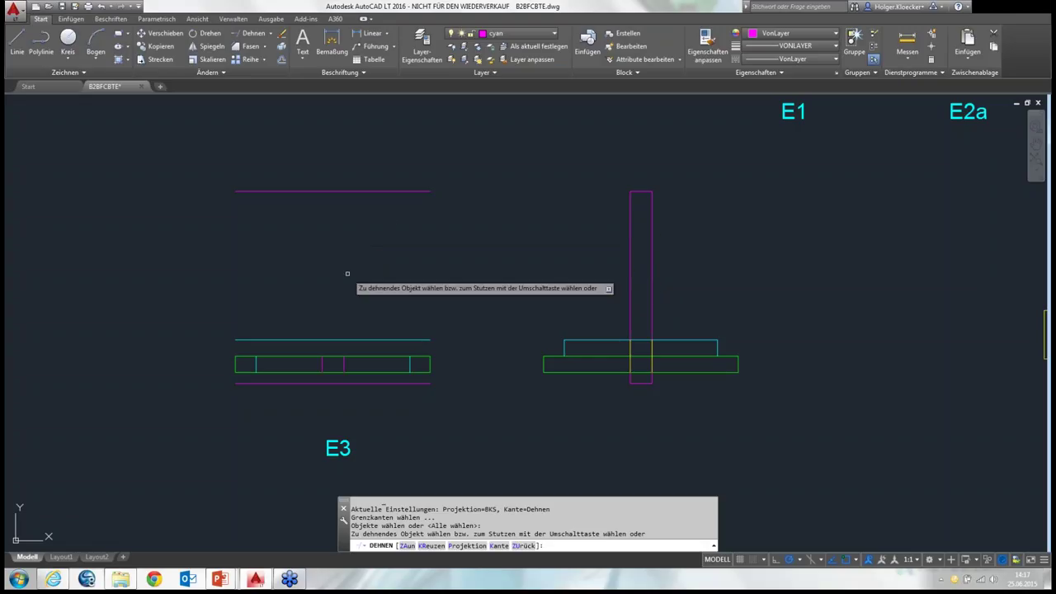
{"action": "left_click", "coordinate": [343, 363]}
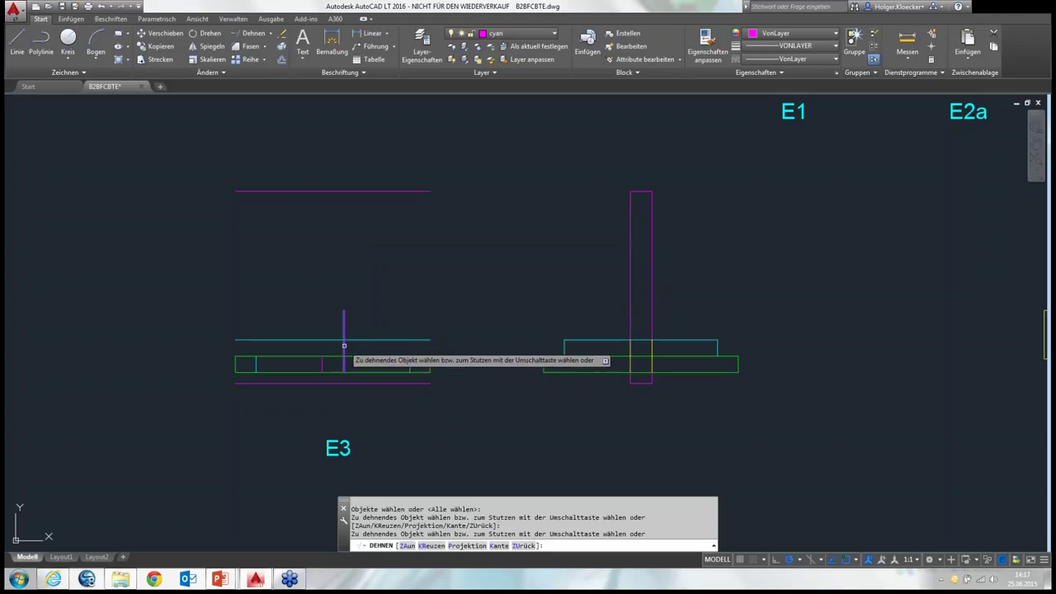
{"action": "left_click", "coordinate": [343, 328]}
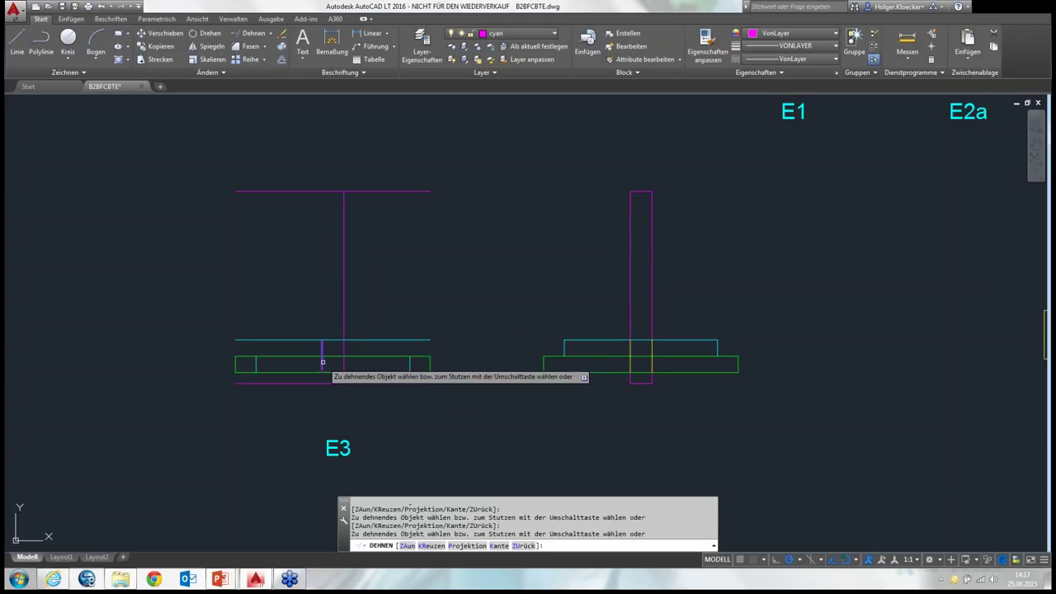
{"action": "left_click", "coordinate": [321, 328]}
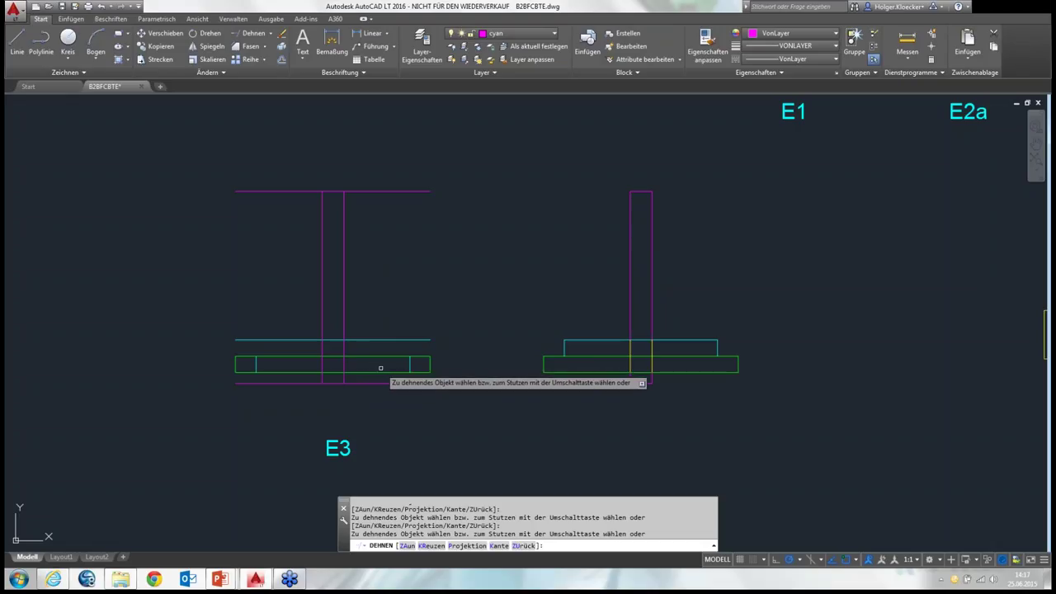
{"action": "left_click", "coordinate": [255, 363]}
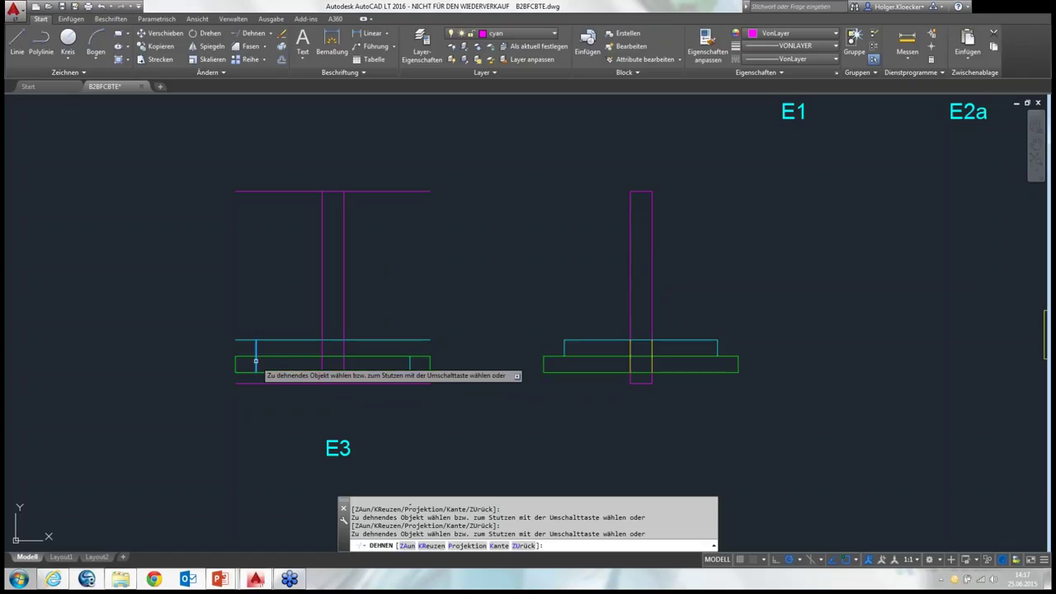
{"action": "left_click", "coordinate": [410, 364]}
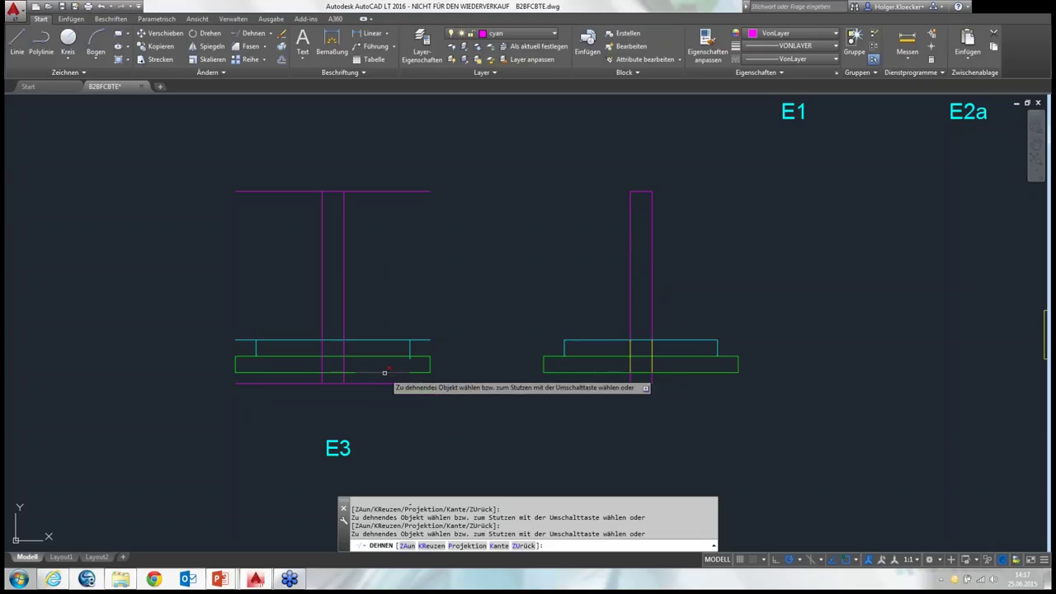
Step: Shift-trim E3's two cyan overhangs and the long top and bottom magenta lines
{"action": "left_click", "coordinate": [409, 359]}
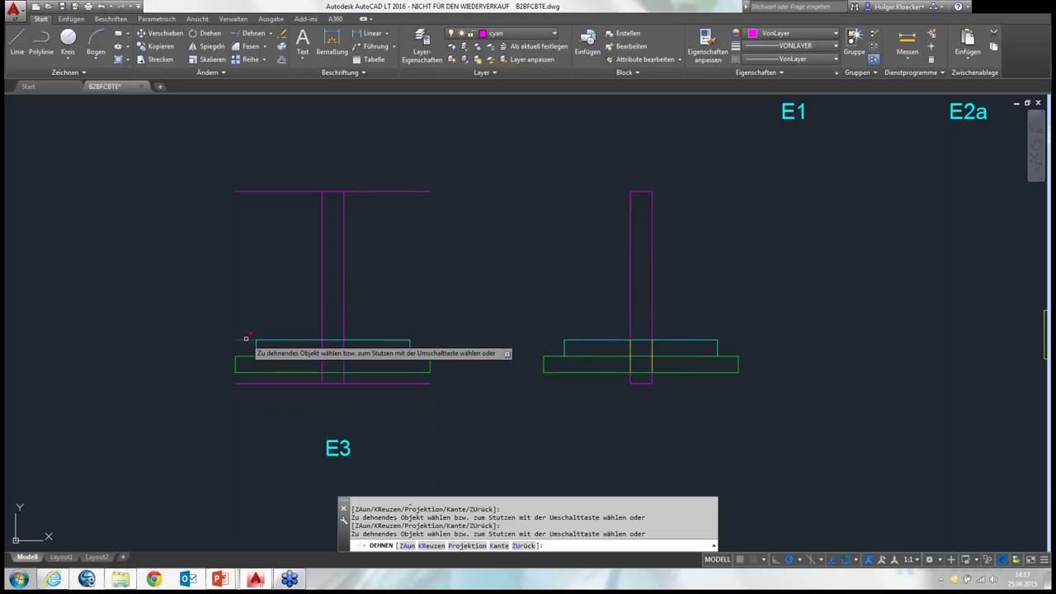
{"action": "left_click", "coordinate": [282, 383], "text": "shift"}
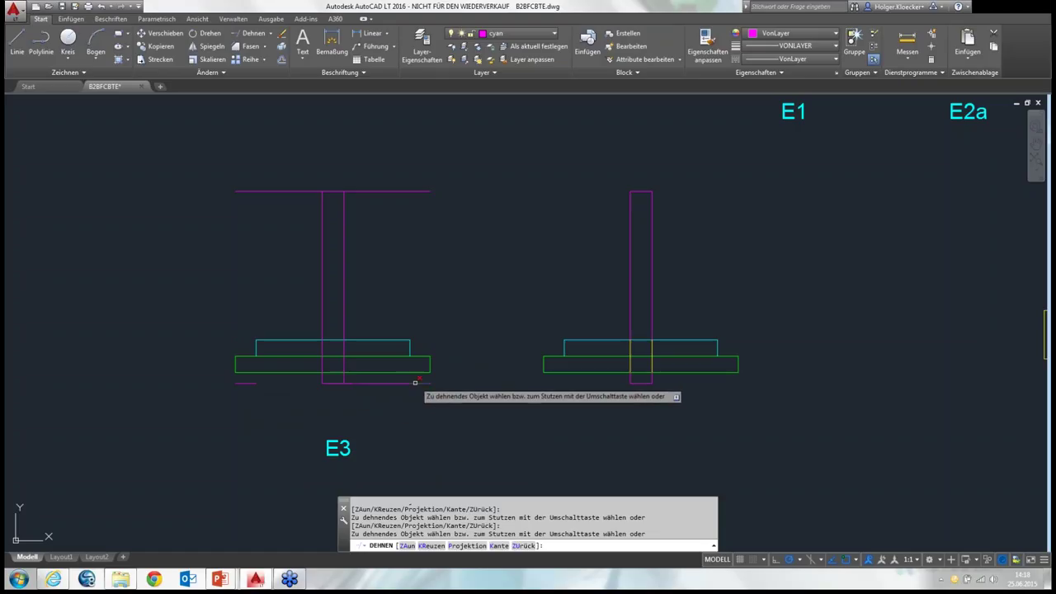
{"action": "left_click", "coordinate": [426, 383]}
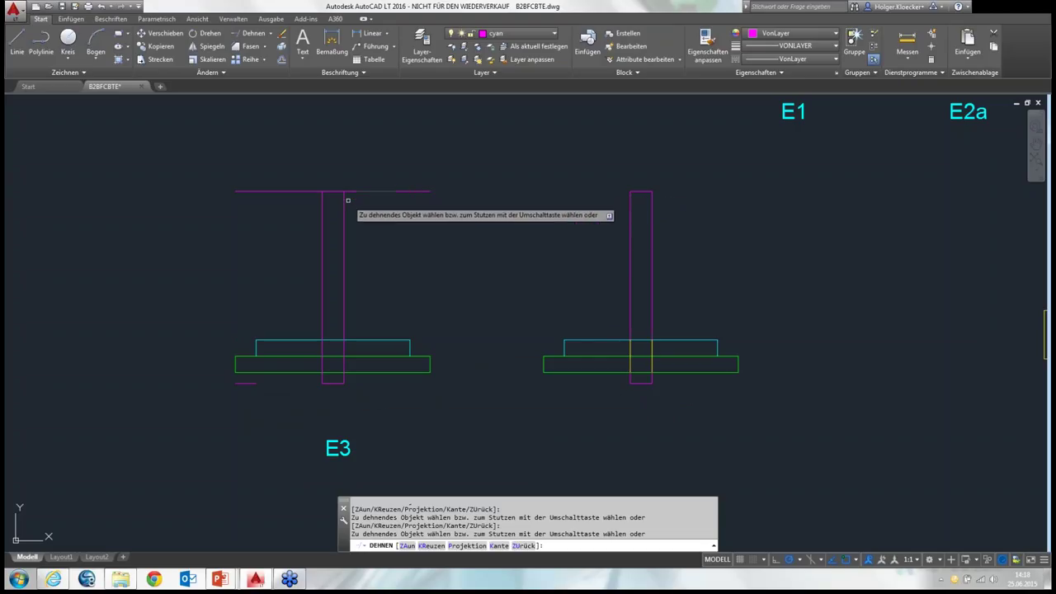
{"action": "left_click", "coordinate": [416, 192]}
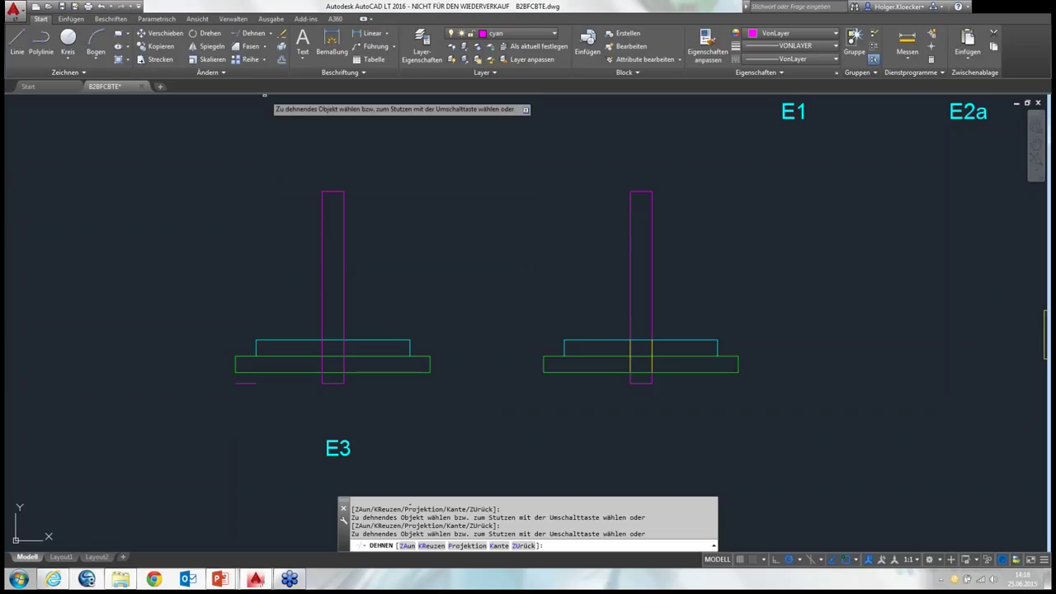
Step: Switch to Trim and use its Erase (L) option to delete the magenta stub below E3
{"action": "left_click", "coordinate": [270, 33]}
{"action": "left_click", "coordinate": [261, 50]}
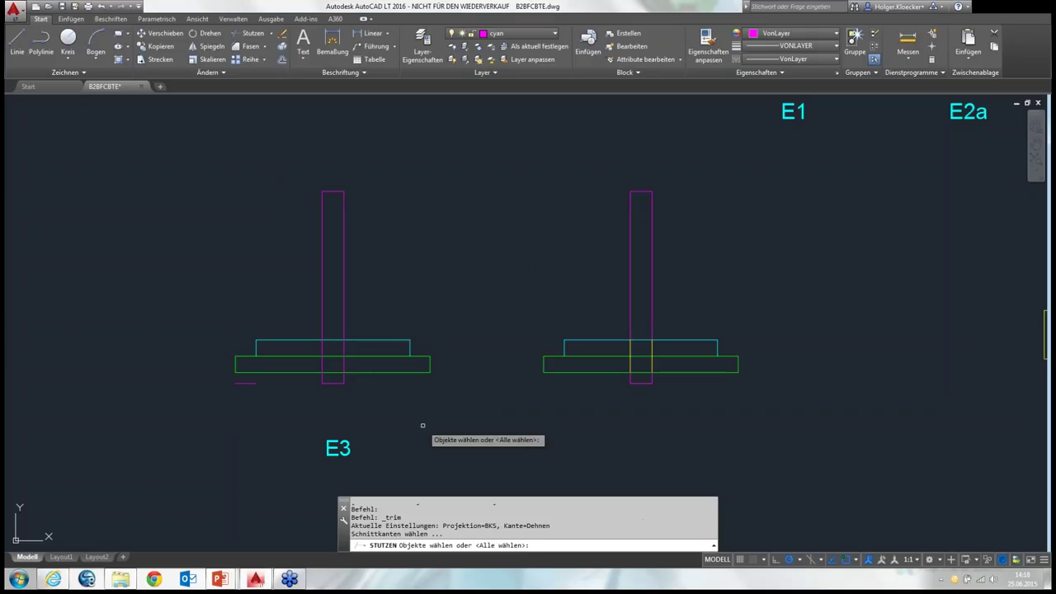
{"action": "key", "text": "Return"}
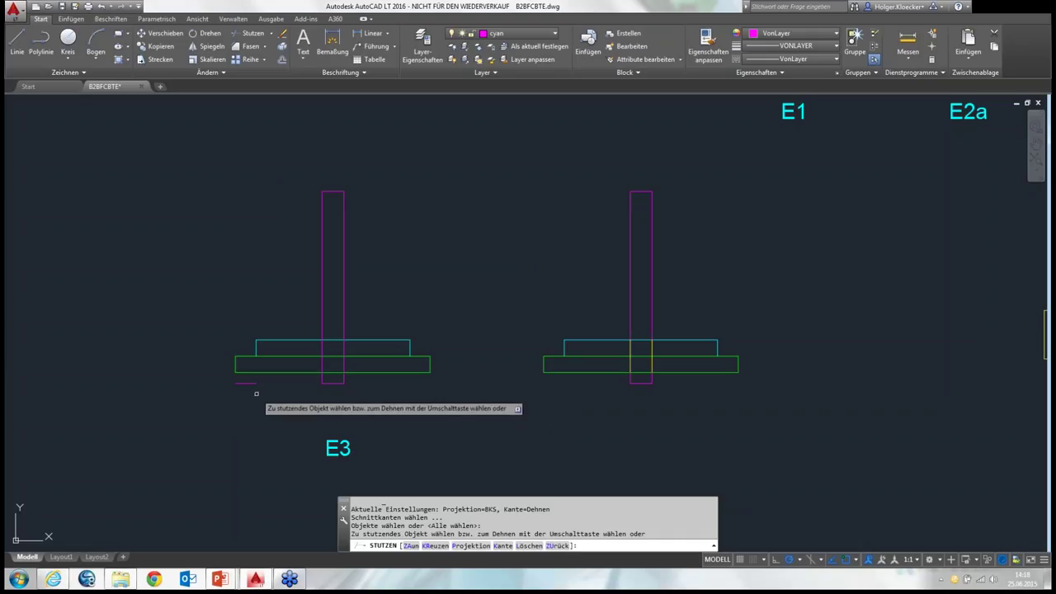
{"action": "type", "text": "l"}
{"action": "key", "text": "Return"}
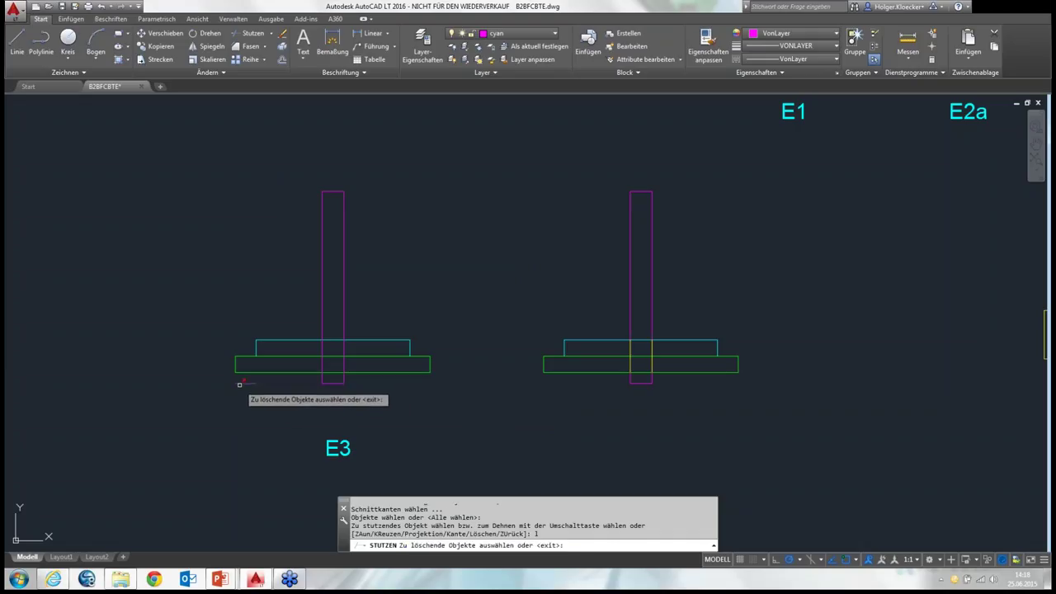
{"action": "left_click", "coordinate": [240, 384]}
{"action": "key", "text": "Return"}
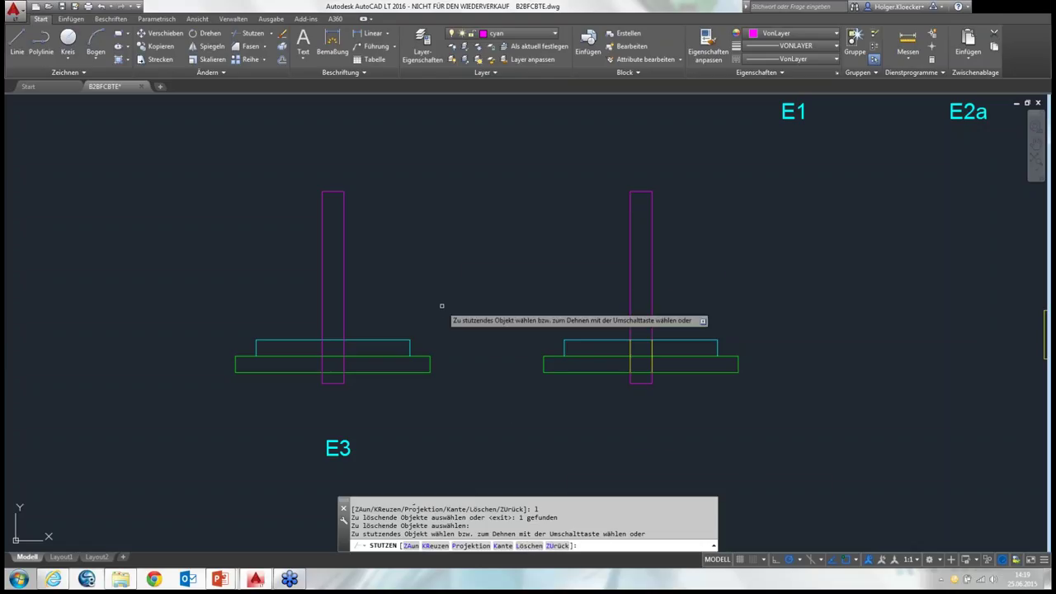
{"action": "key", "text": "Escape"}
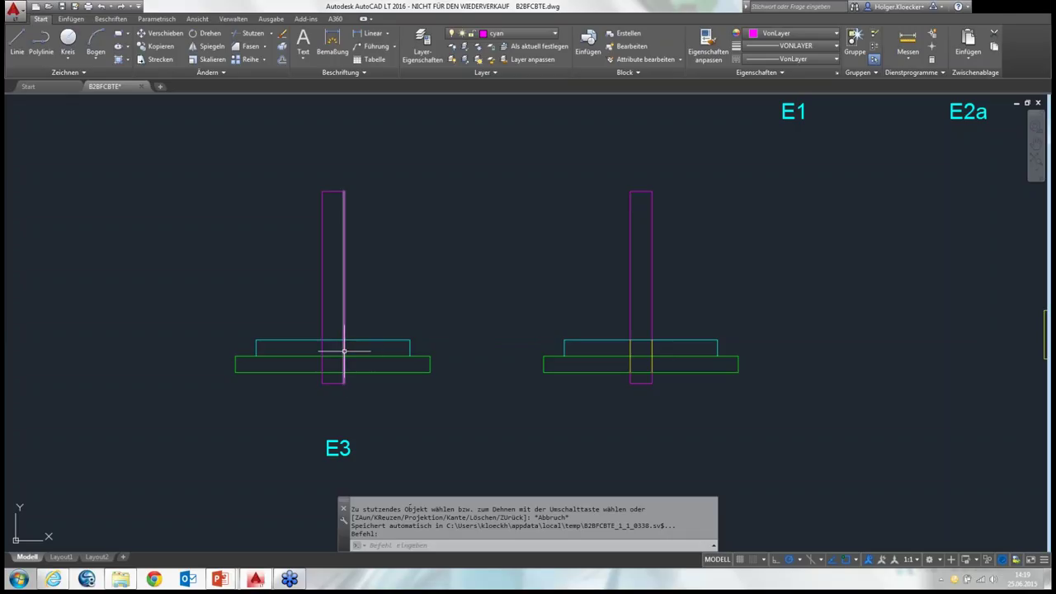
Step: Zoom and pan close onto E3's column and expand the Modify panel's extra commands
{"action": "scroll", "coordinate": [337, 361], "scroll_direction": "up", "scroll_amount": 2}
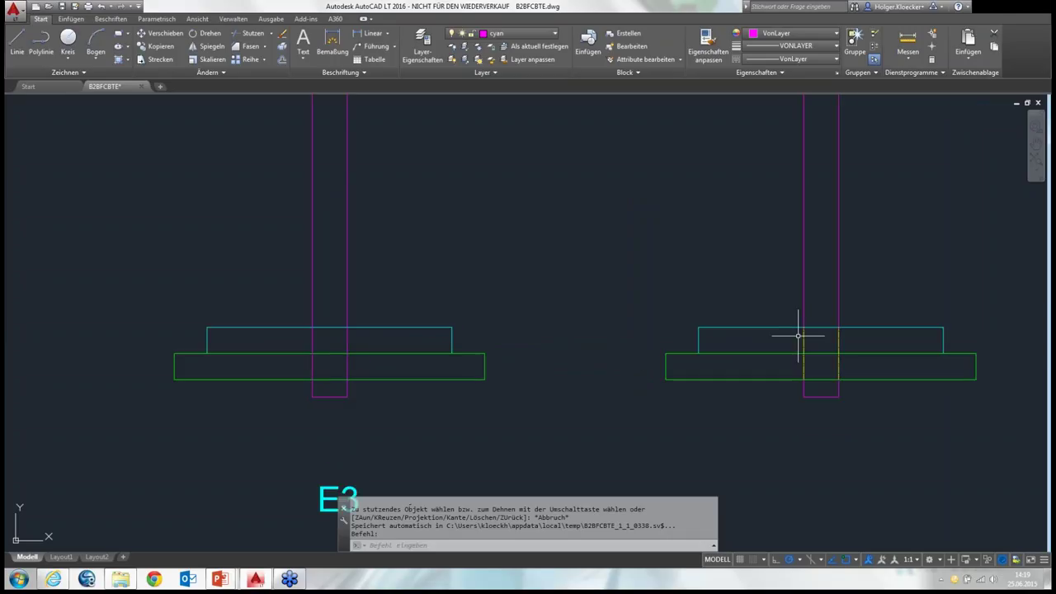
{"action": "scroll", "coordinate": [798, 336], "scroll_direction": "up", "scroll_amount": 2}
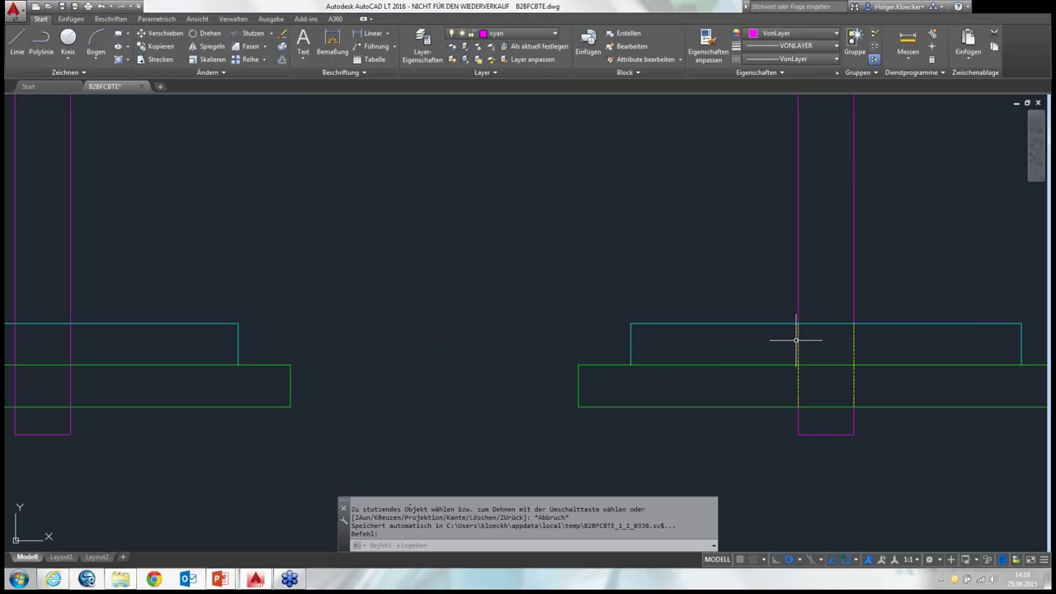
{"action": "middle_click_drag", "start_coordinate": [356, 275], "coordinate": [588, 259]}
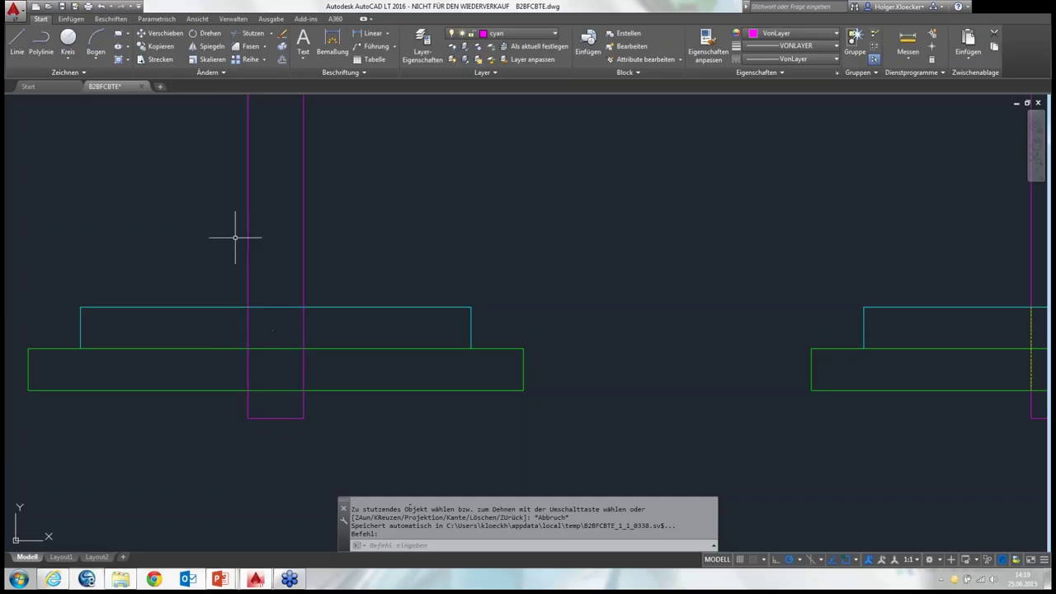
{"action": "left_click", "coordinate": [202, 73]}
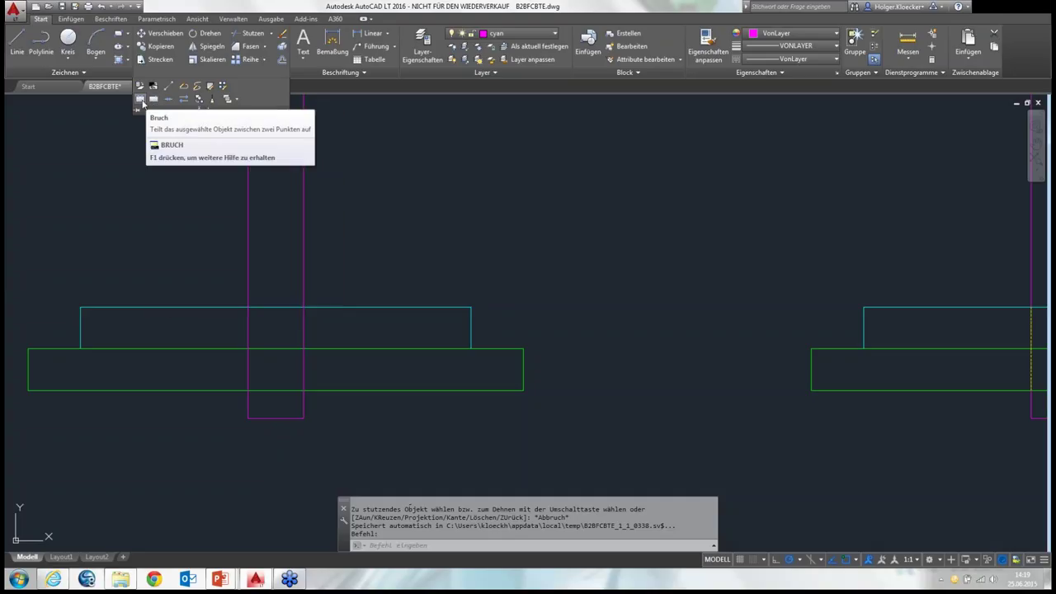
Step: Break the left magenta column line at the cyan intersection and the green plate's bottom edge
{"action": "left_click", "coordinate": [153, 102]}
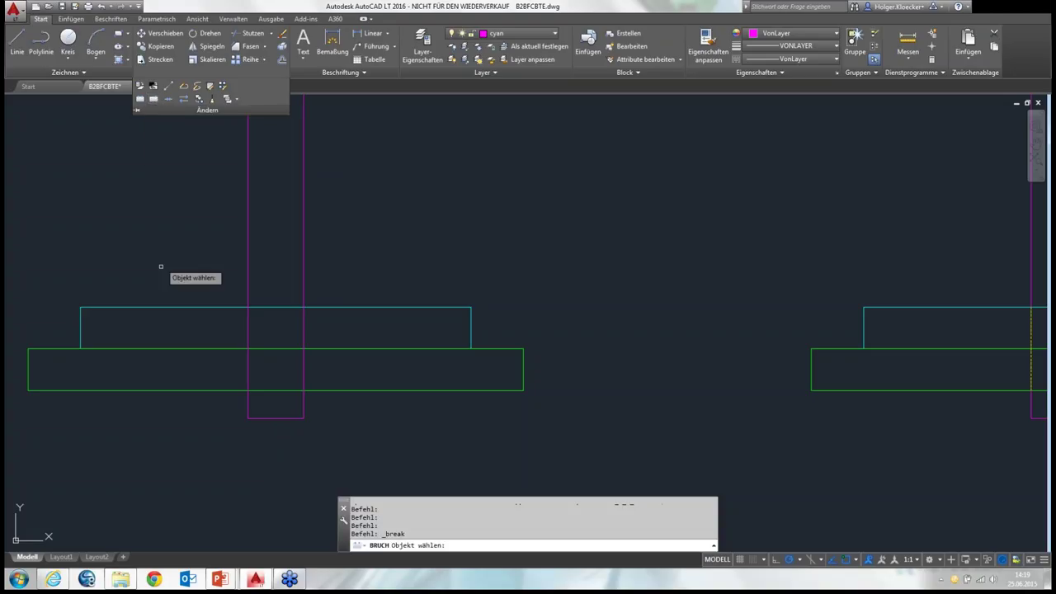
{"action": "left_click", "coordinate": [247, 320]}
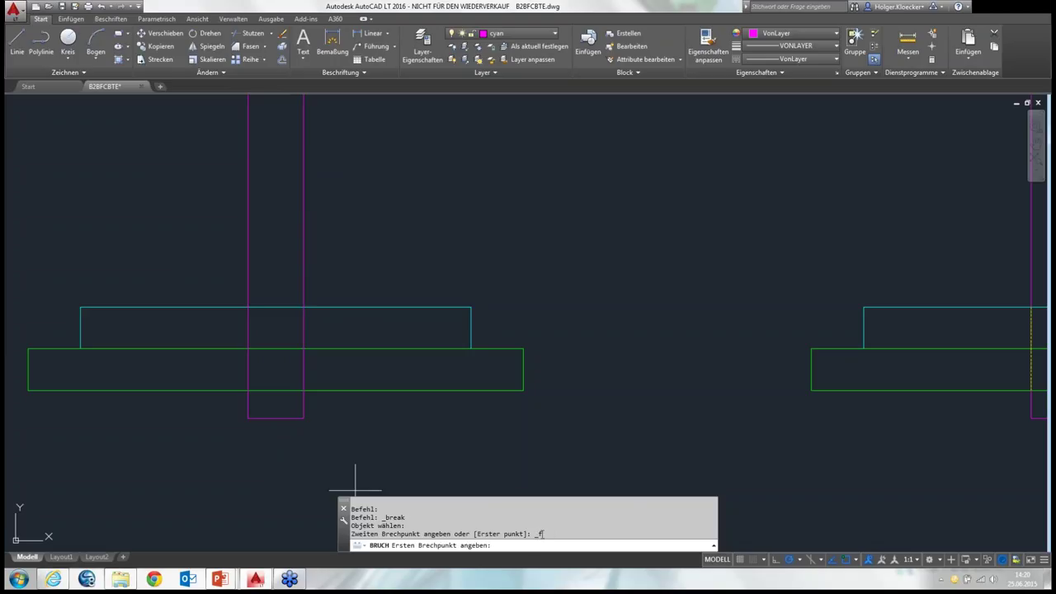
{"action": "left_click", "coordinate": [247, 307]}
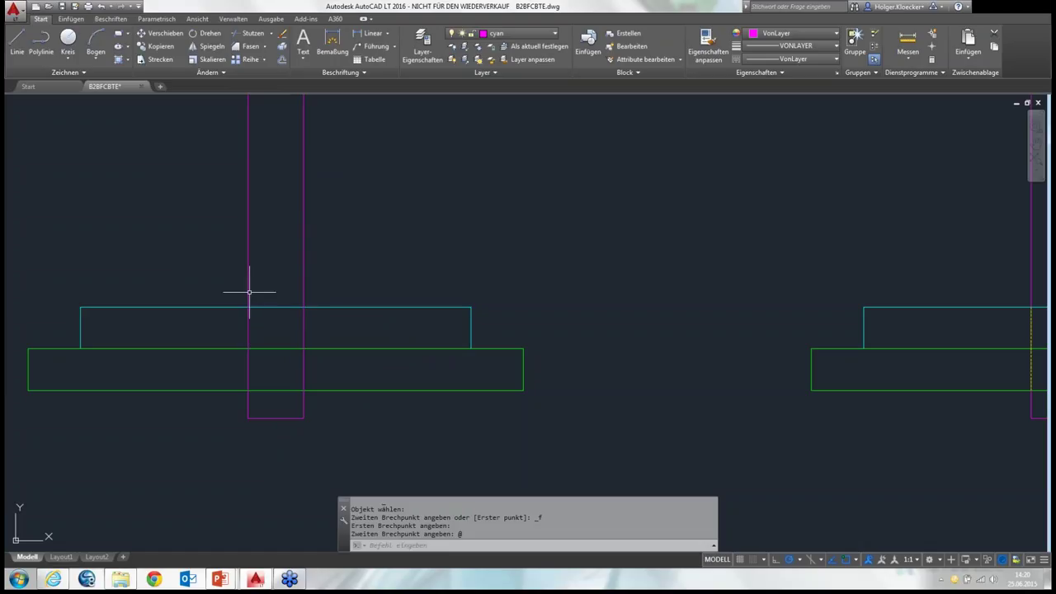
{"action": "left_click", "coordinate": [248, 72]}
{"action": "left_click", "coordinate": [154, 99]}
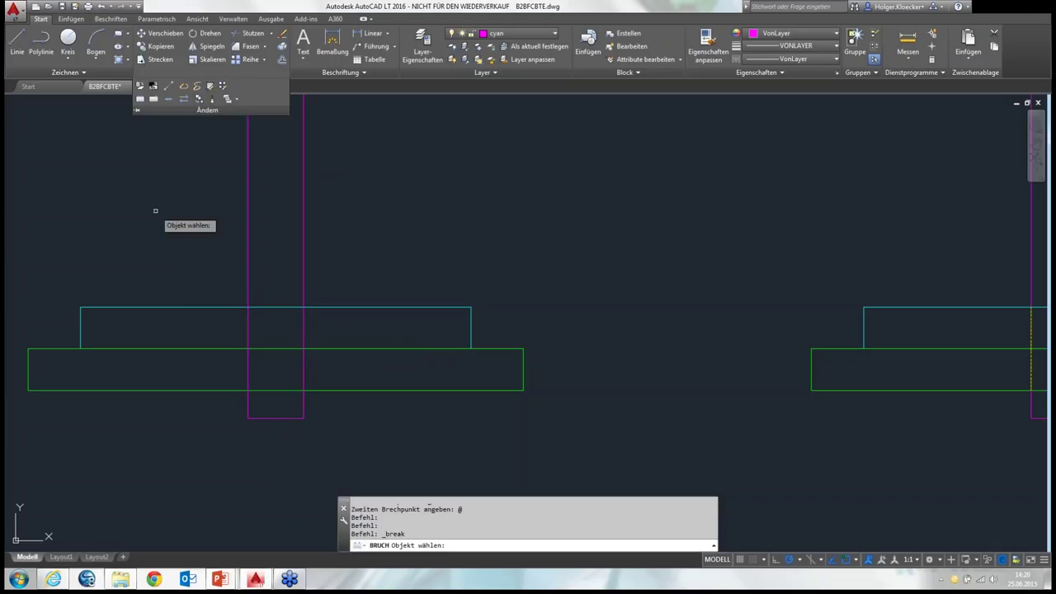
{"action": "left_click", "coordinate": [246, 319]}
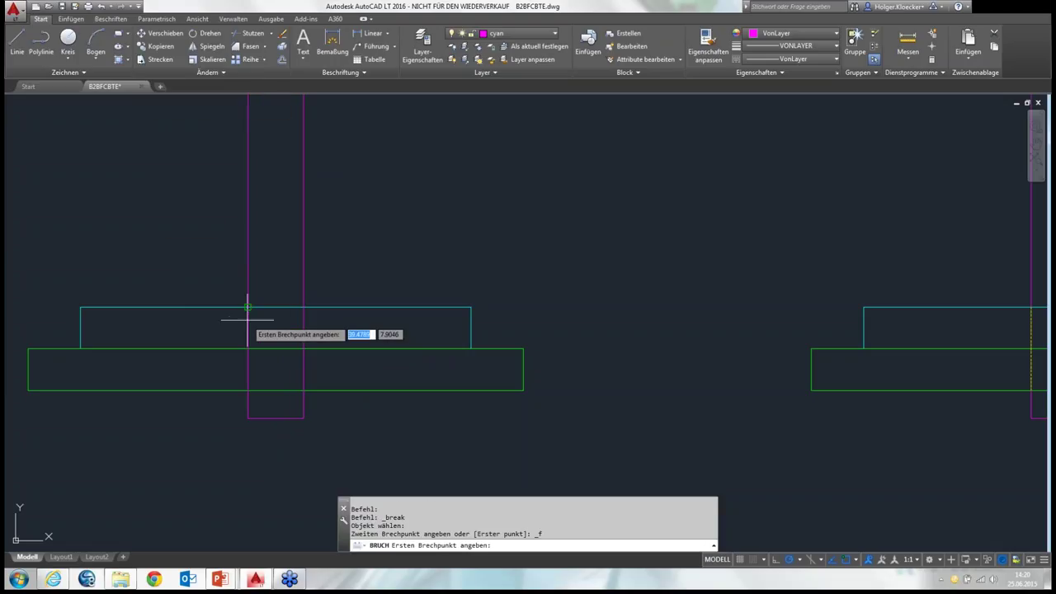
{"action": "left_click", "coordinate": [249, 388]}
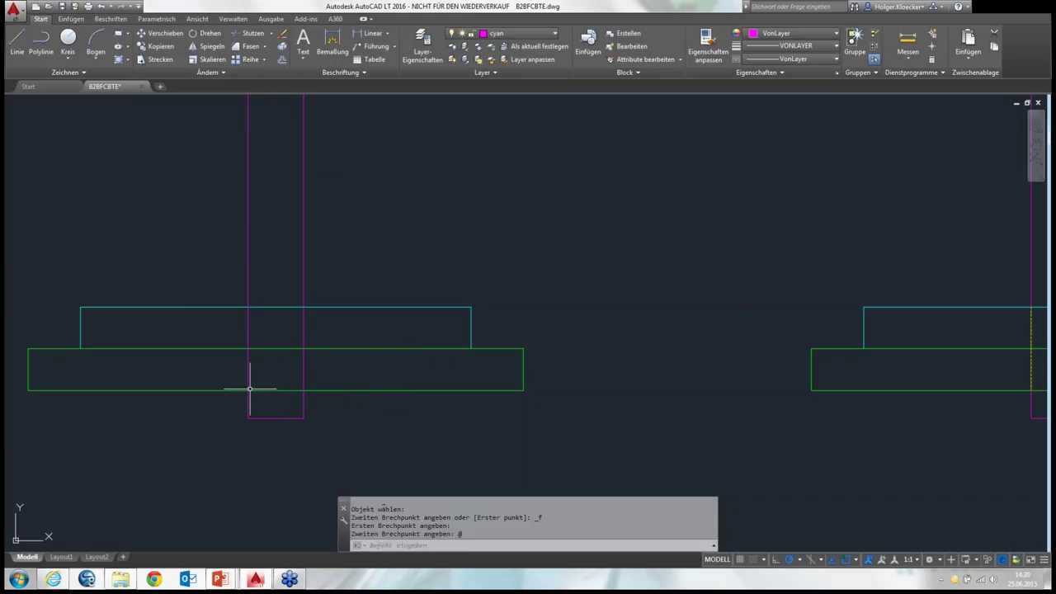
Step: Break the right magenta column line at the cyan plate's top edge and another plate edge
{"action": "left_click", "coordinate": [219, 73]}
{"action": "left_click", "coordinate": [154, 99]}
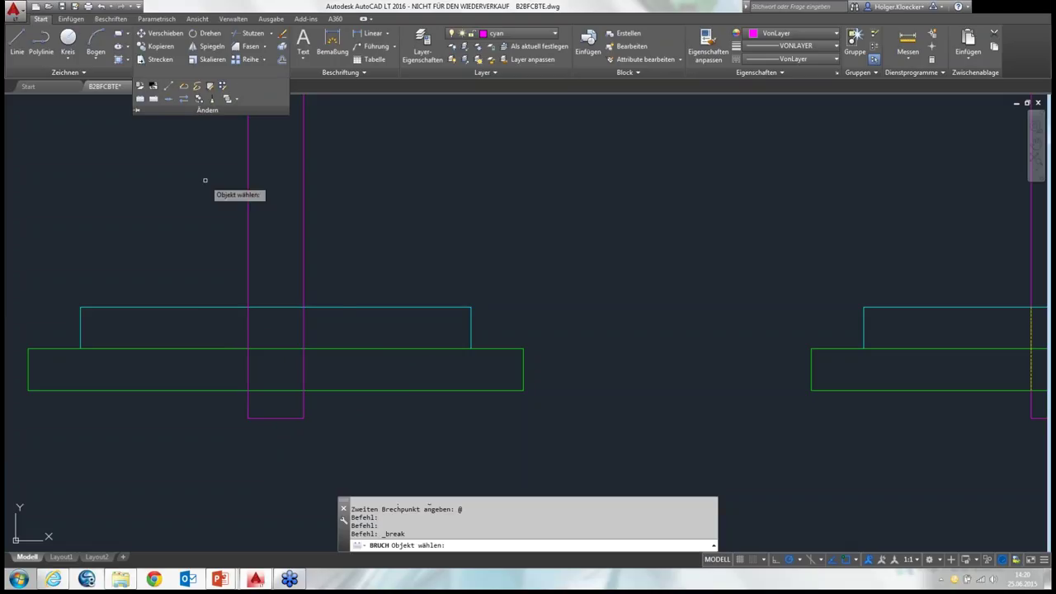
{"action": "left_click", "coordinate": [302, 317]}
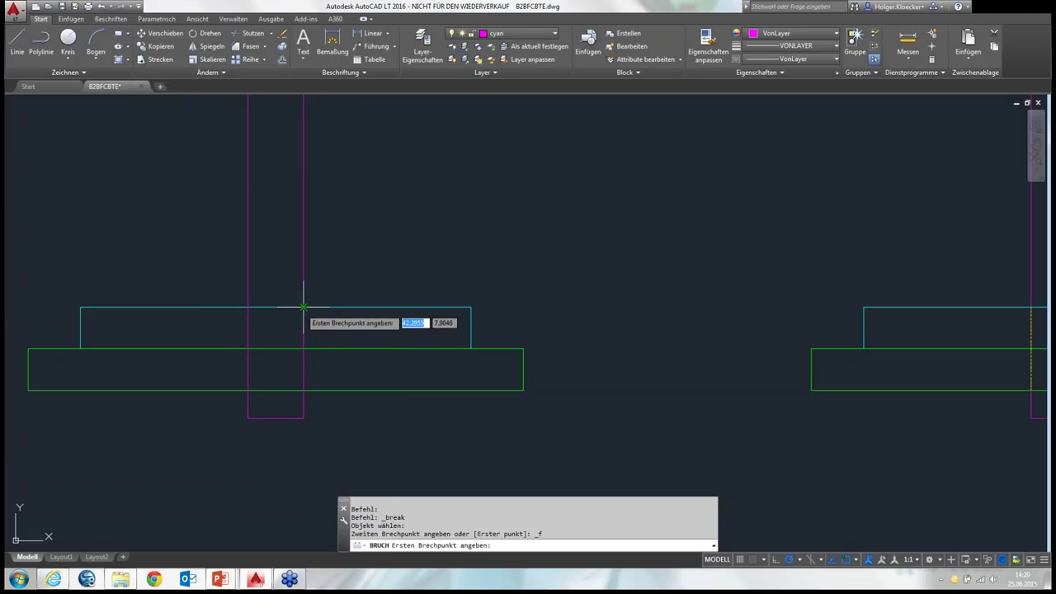
{"action": "left_click", "coordinate": [302, 310]}
{"action": "left_click", "coordinate": [195, 75]}
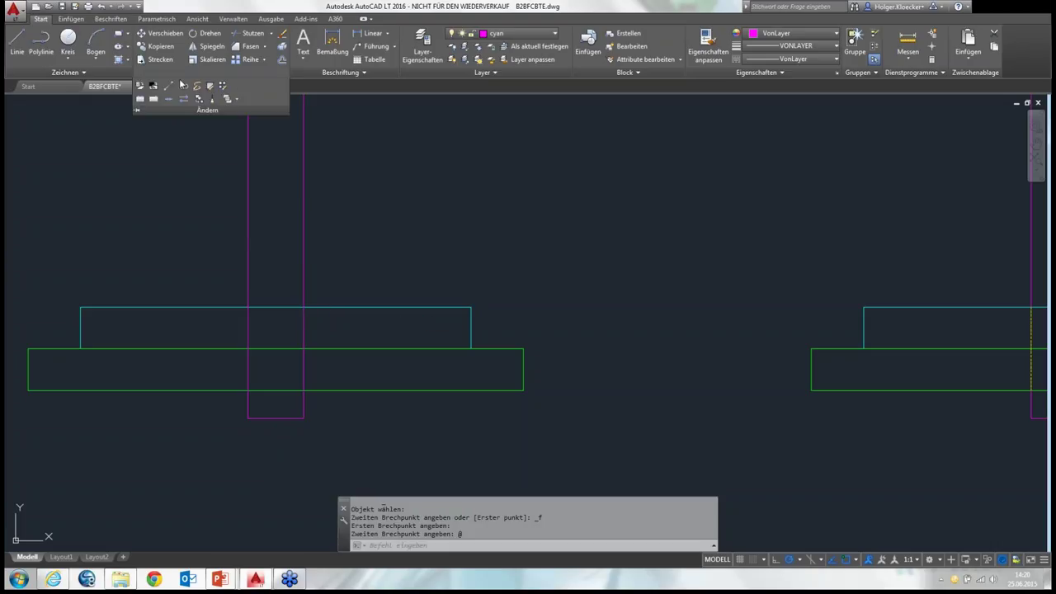
{"action": "left_click", "coordinate": [153, 100]}
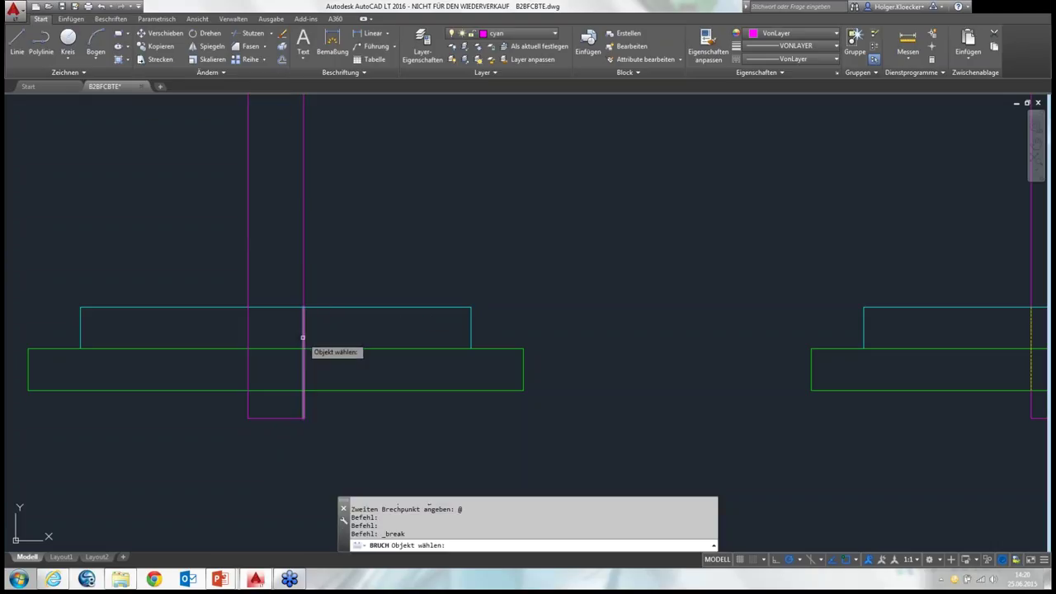
{"action": "left_click", "coordinate": [304, 350]}
{"action": "left_click", "coordinate": [286, 328]}
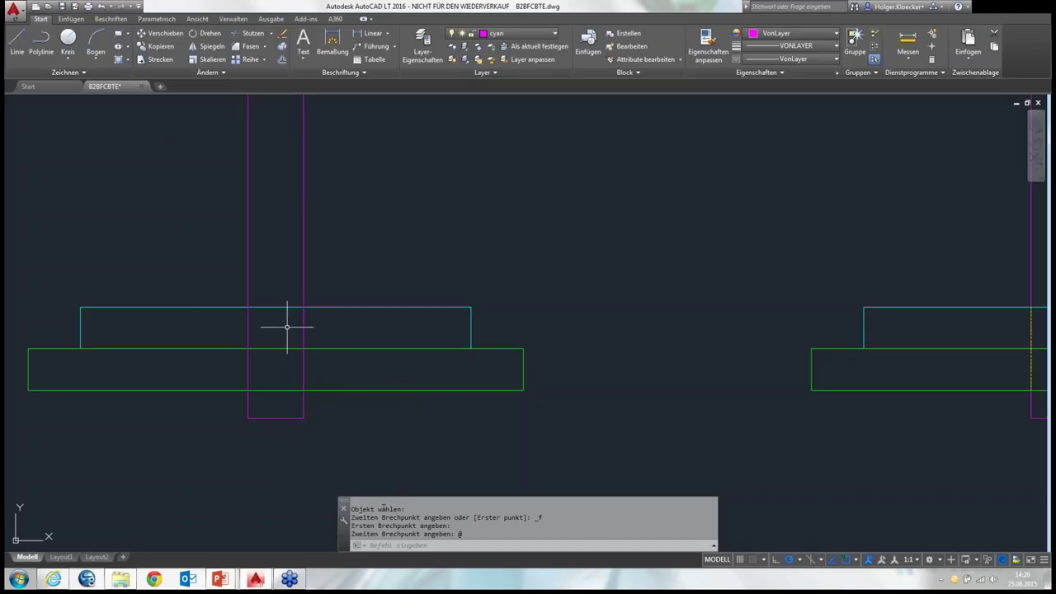
{"action": "key", "text": "Escape"}
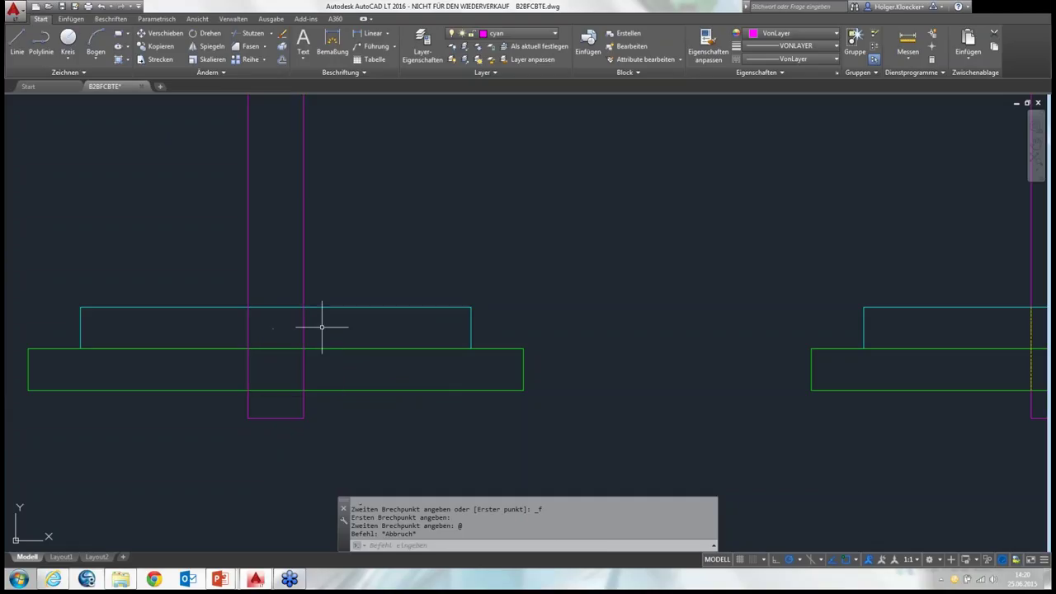
{"action": "left_click", "coordinate": [231, 297]}
Step: Move the column segments inside the plates onto the 'hidden' layer and deselect them
{"action": "left_click", "coordinate": [317, 394]}
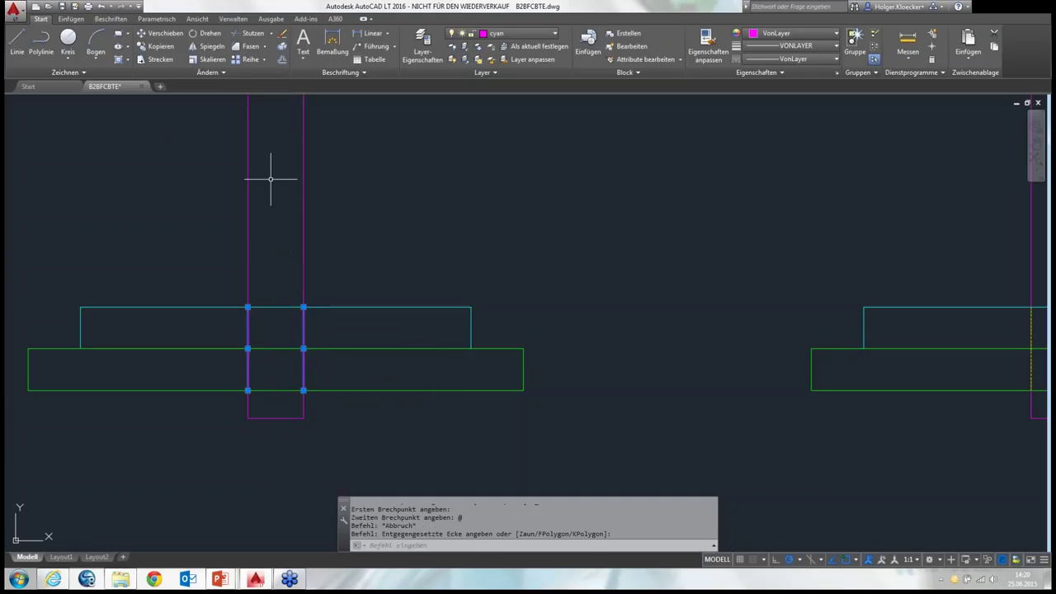
{"action": "left_click", "coordinate": [499, 34]}
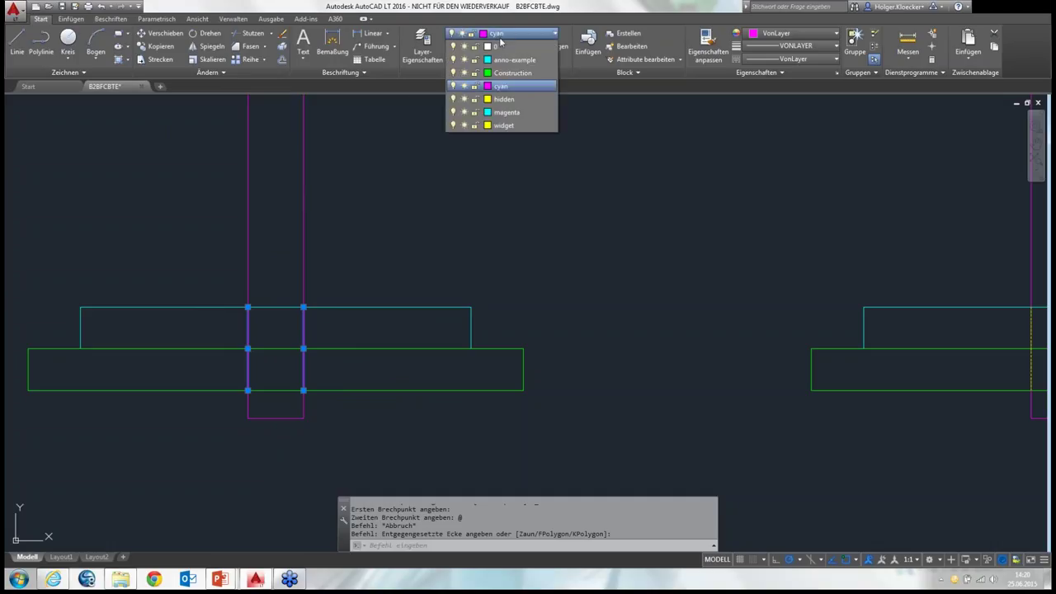
{"action": "left_click", "coordinate": [503, 99]}
{"action": "key", "text": "Escape"}
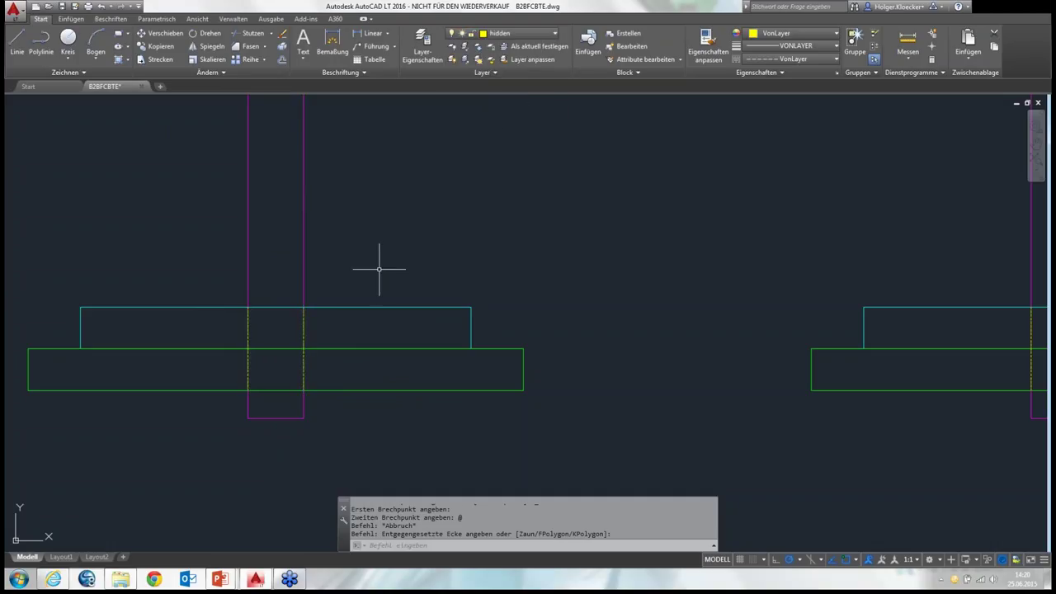
{"action": "key", "text": "Escape"}
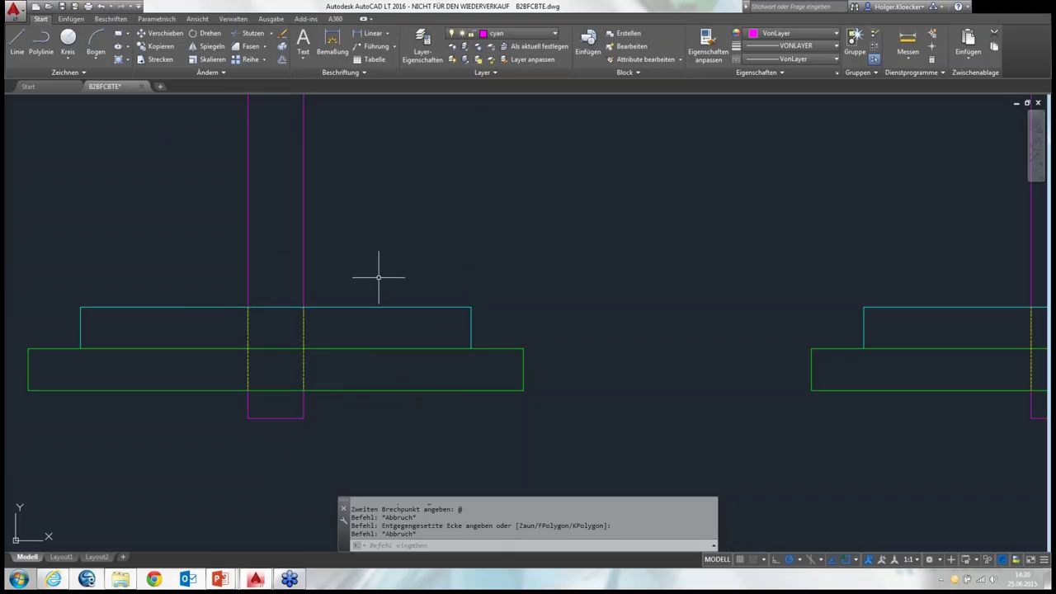
{"action": "scroll", "coordinate": [379, 277], "scroll_direction": "down", "scroll_amount": 4}
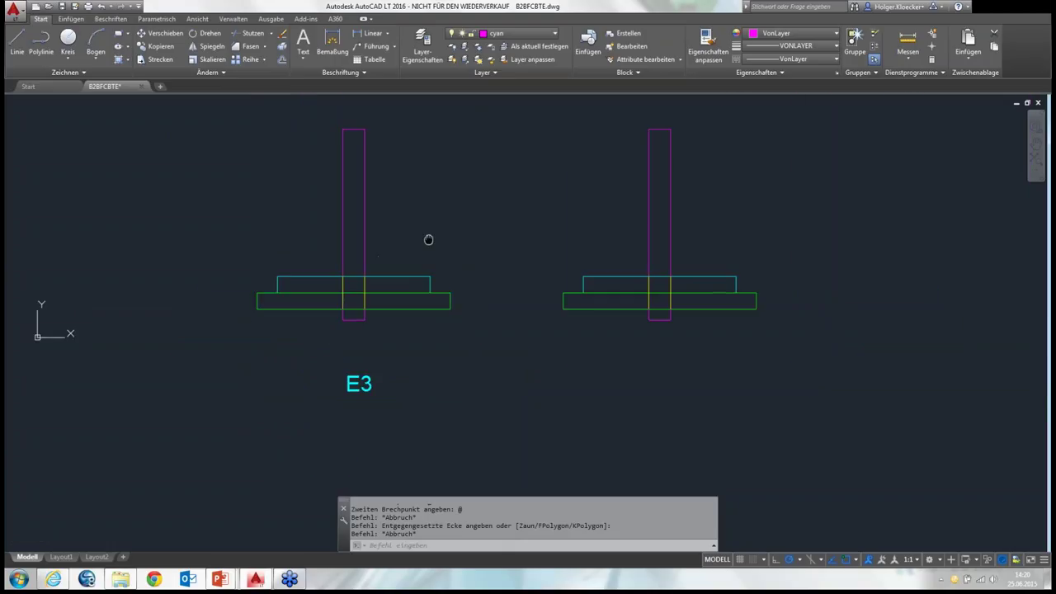
Step: Zoom out to survey examples E1–E5, then pan and zoom until E4 and E5 fill the view
{"action": "middle_click_drag", "start_coordinate": [426, 239], "coordinate": [347, 283]}
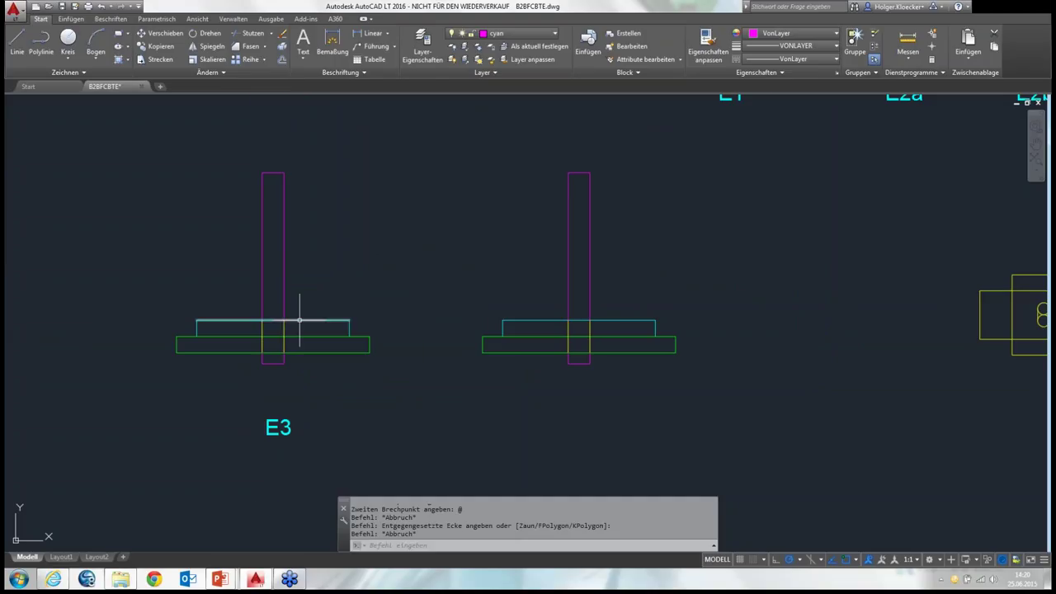
{"action": "scroll", "coordinate": [288, 302], "scroll_direction": "up", "scroll_amount": 4}
{"action": "scroll", "coordinate": [314, 320], "scroll_direction": "down", "scroll_amount": 2}
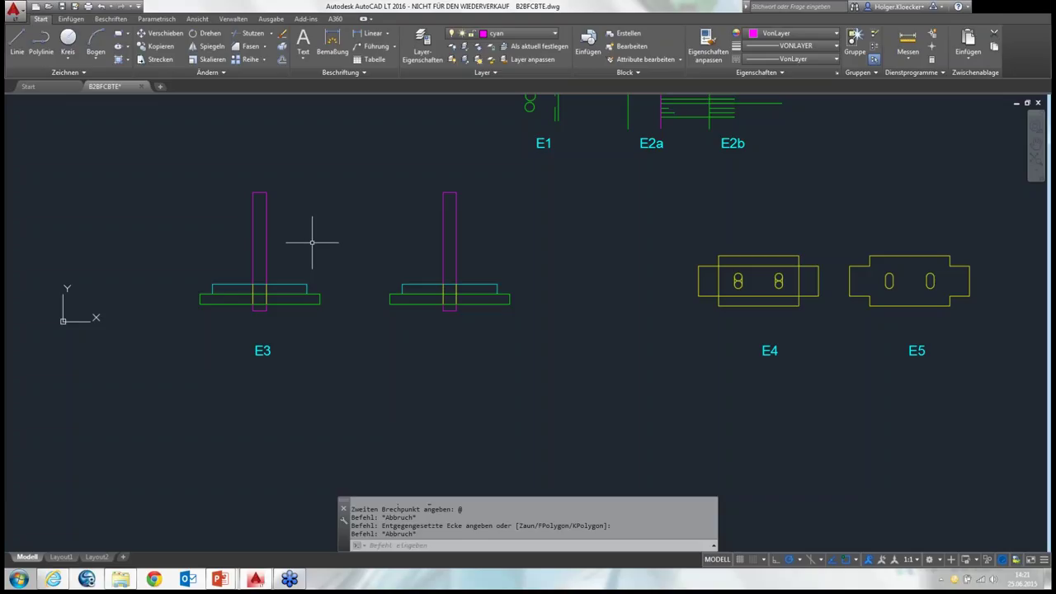
{"action": "scroll", "coordinate": [310, 241], "scroll_direction": "down", "scroll_amount": 2}
{"action": "middle_click_drag", "start_coordinate": [433, 242], "coordinate": [292, 268]}
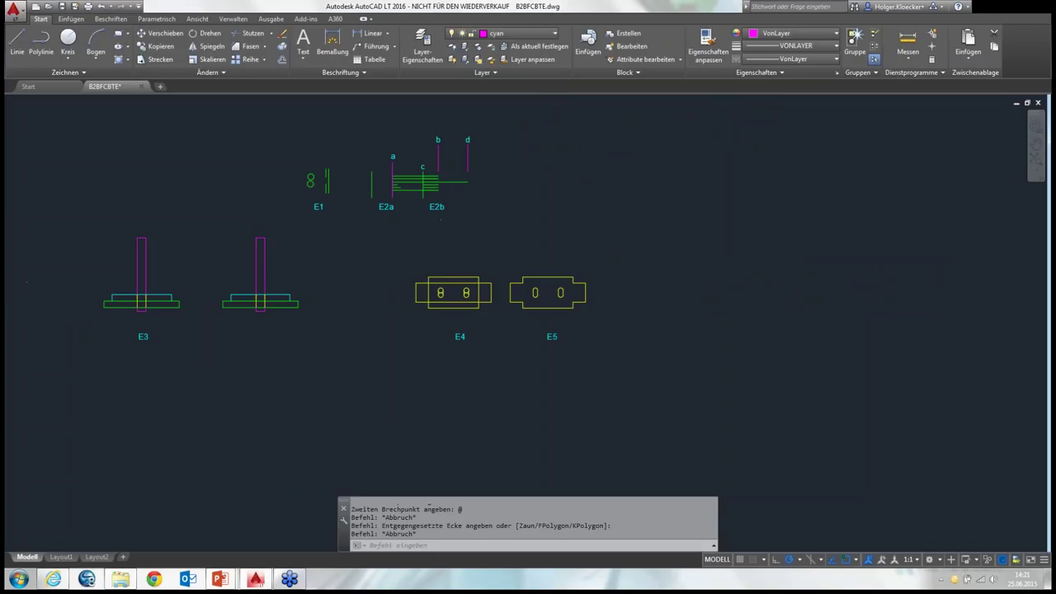
{"action": "scroll", "coordinate": [482, 252], "scroll_direction": "up", "scroll_amount": 5}
{"action": "middle_click_drag", "start_coordinate": [514, 288], "coordinate": [456, 152]}
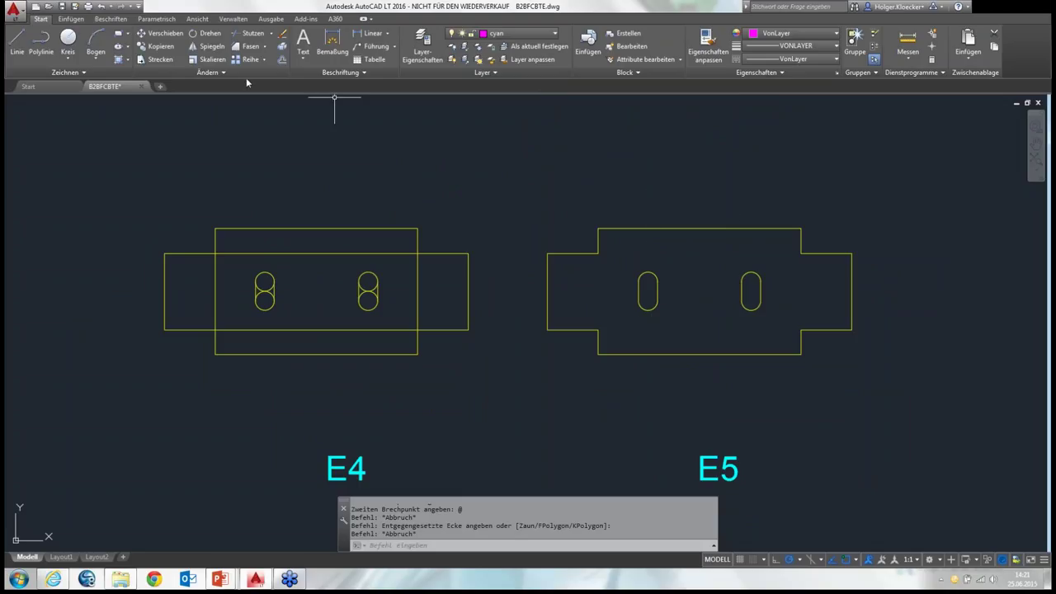
{"action": "left_click", "coordinate": [264, 47]}
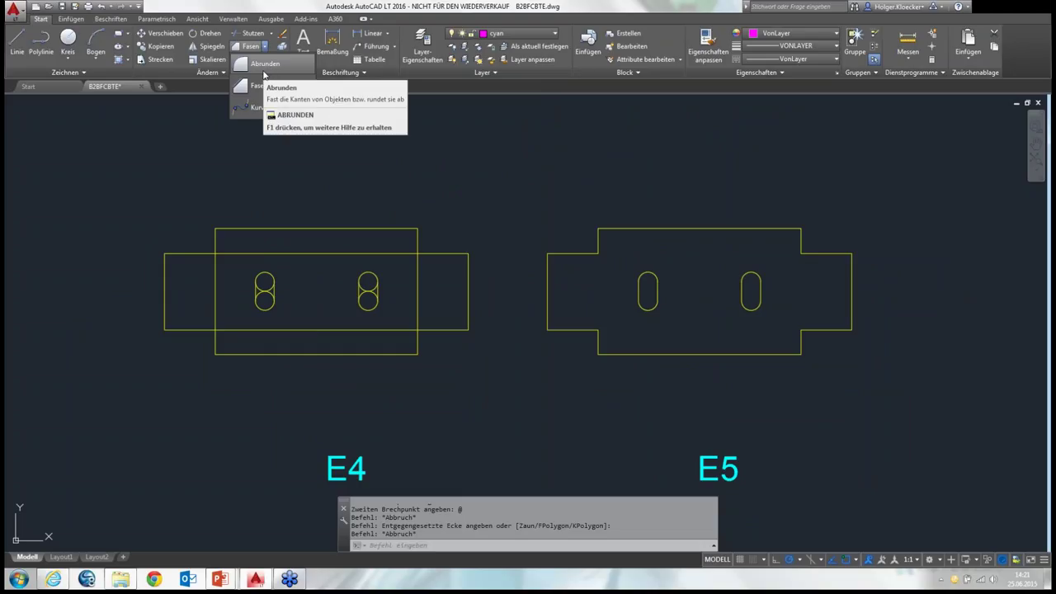
{"action": "left_click", "coordinate": [264, 66]}
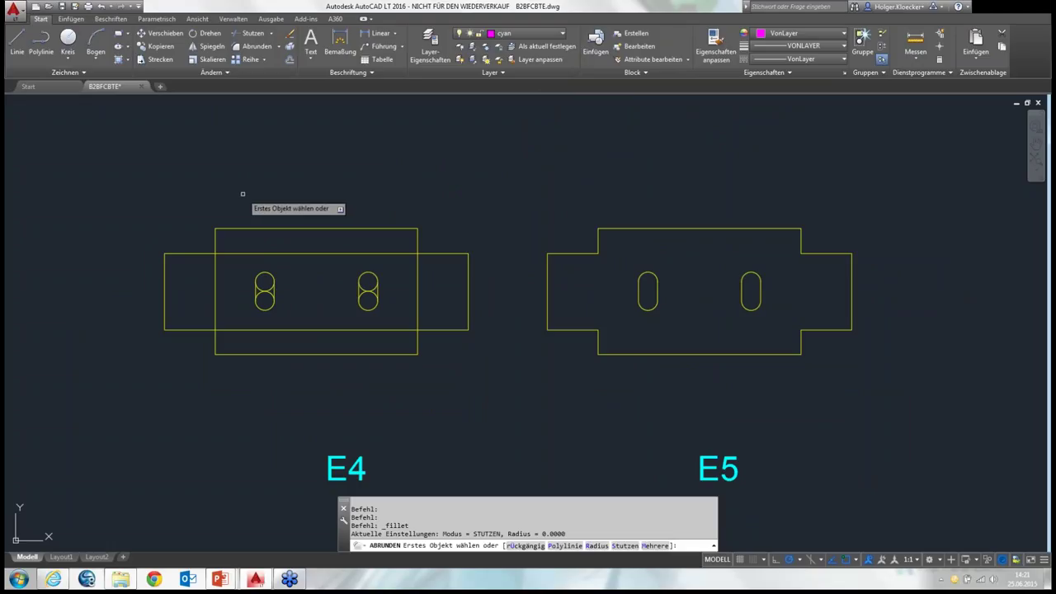
{"action": "left_click", "coordinate": [239, 228]}
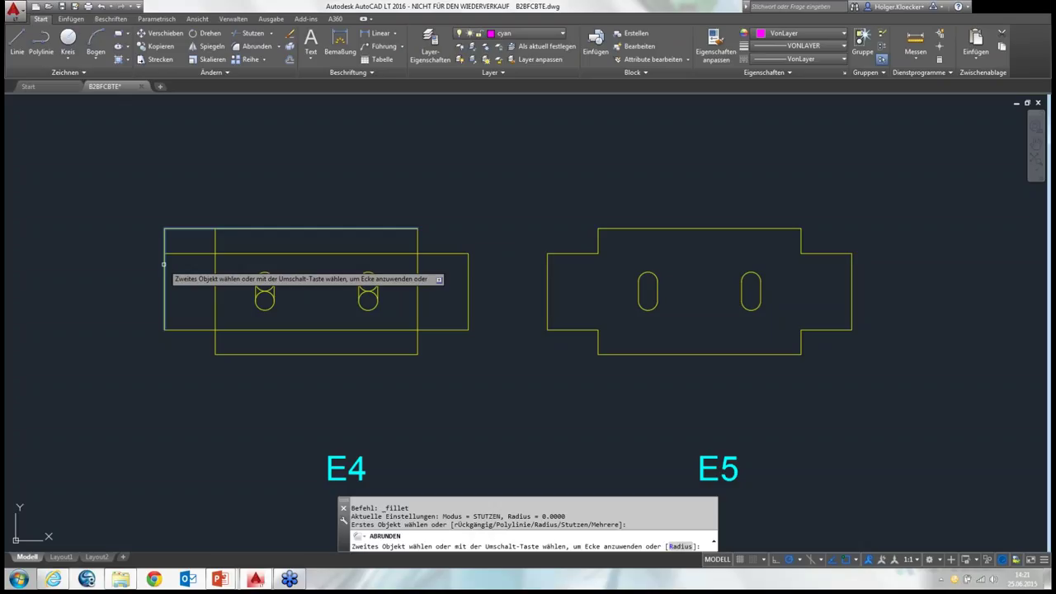
{"action": "left_click", "coordinate": [164, 264]}
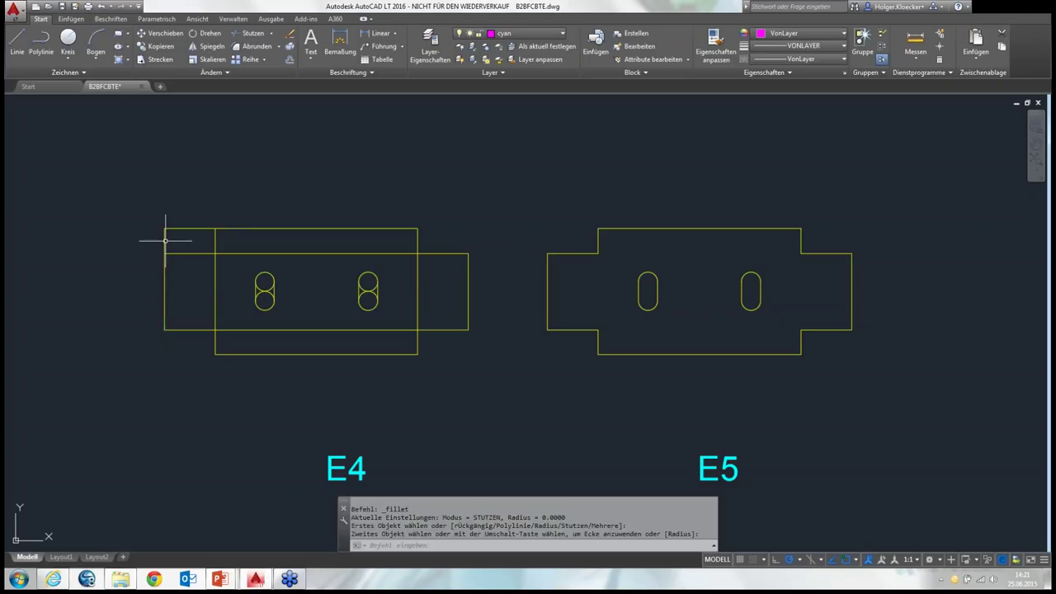
{"action": "scroll", "coordinate": [157, 222], "scroll_direction": "up", "scroll_amount": 2}
{"action": "scroll", "coordinate": [144, 192], "scroll_direction": "up", "scroll_amount": 3}
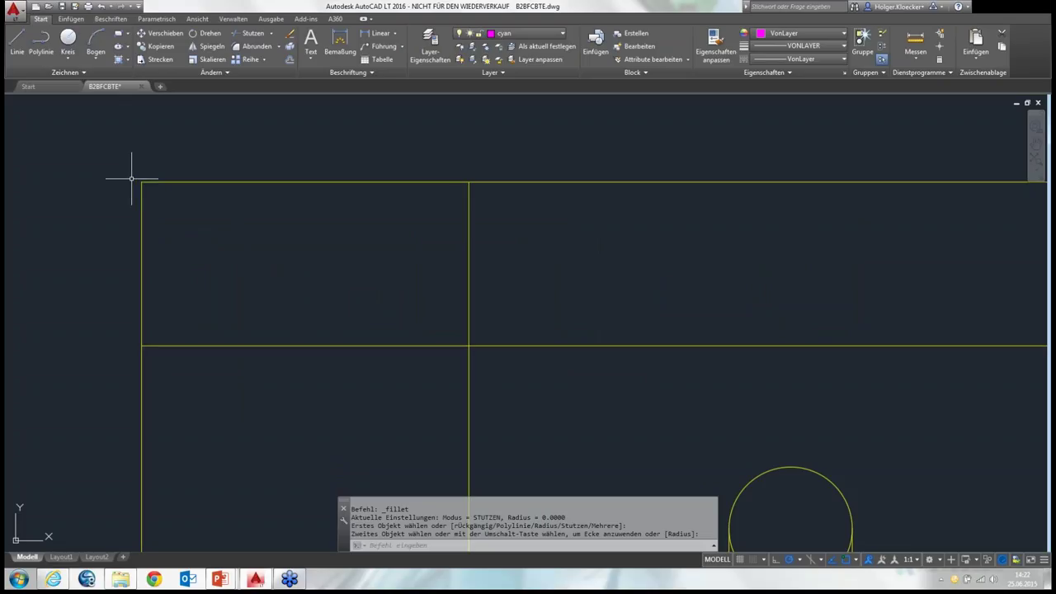
{"action": "scroll", "coordinate": [130, 172], "scroll_direction": "down", "scroll_amount": 3}
{"action": "middle_click_drag", "start_coordinate": [130, 170], "coordinate": [148, 187]}
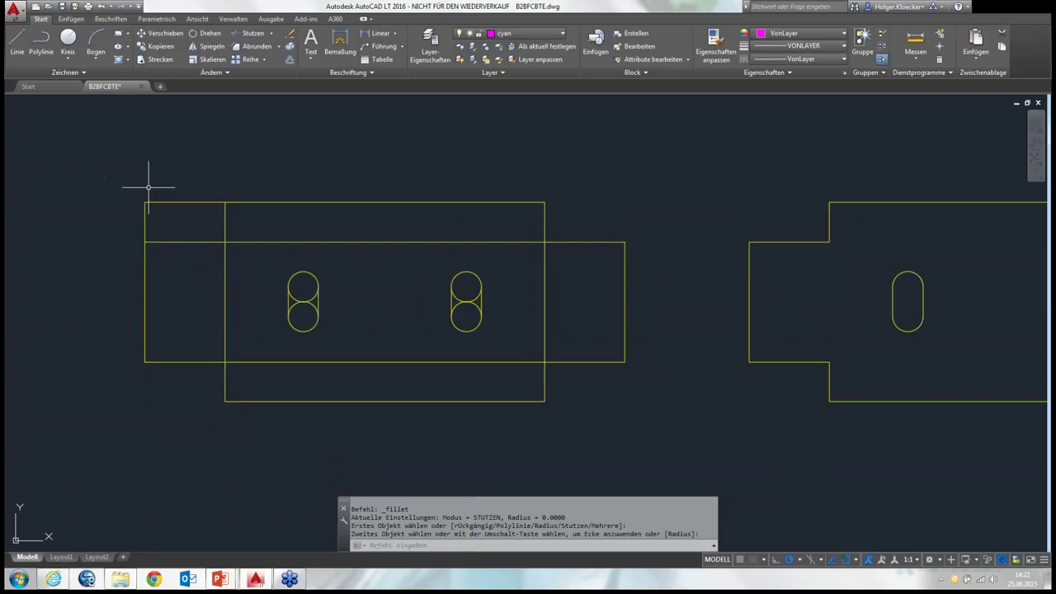
{"action": "scroll", "coordinate": [149, 187], "scroll_direction": "down", "scroll_amount": 2}
{"action": "key", "text": "ctrl+z"}
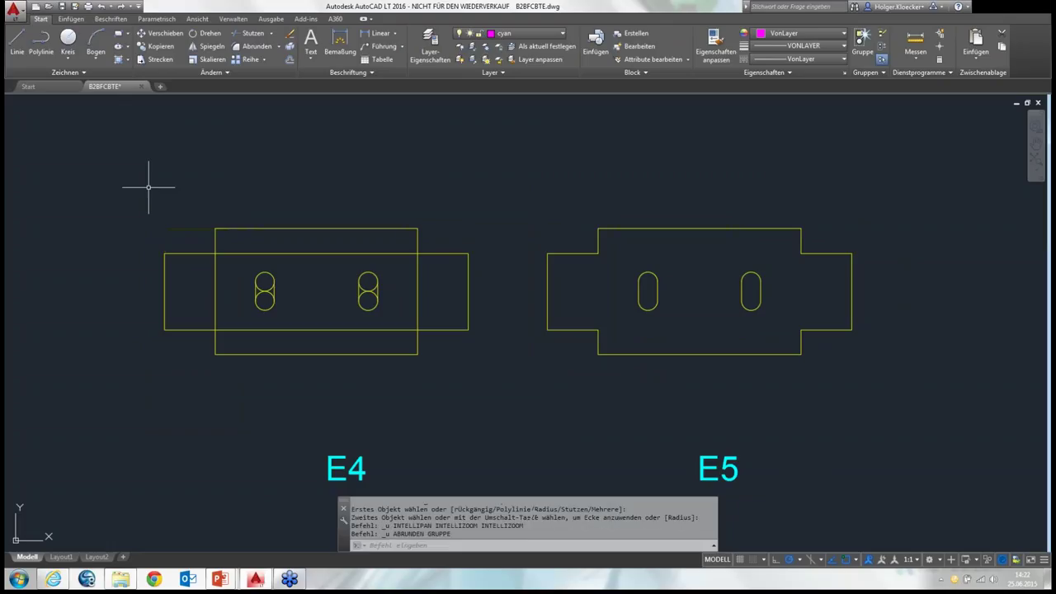
{"action": "middle_click_drag", "start_coordinate": [165, 176], "coordinate": [159, 185]}
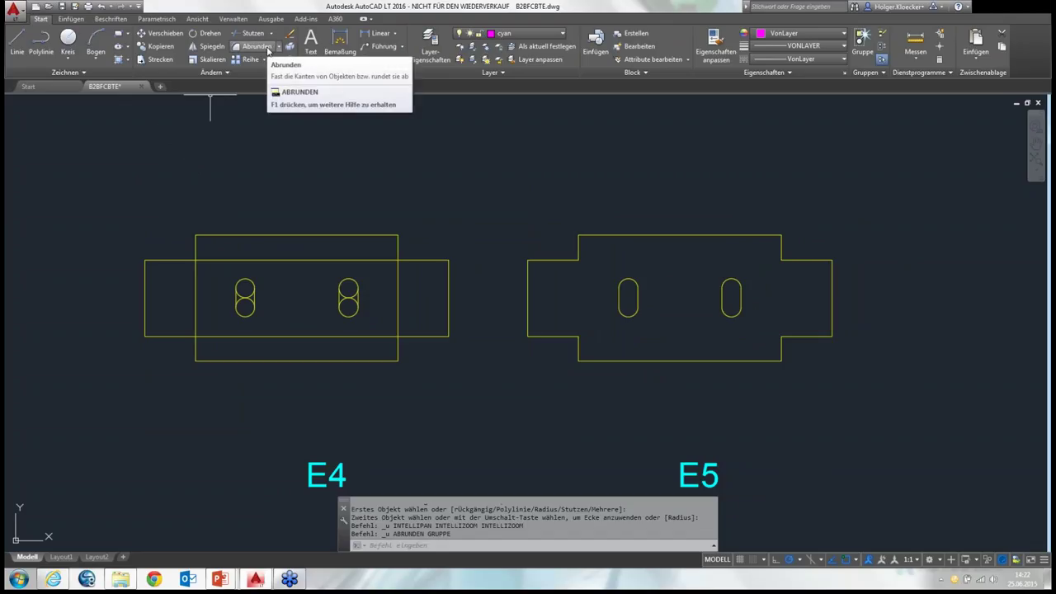
Step: Fillet the wide E4 rectangle's top-left corner with a 0.5 radius
{"action": "left_click", "coordinate": [267, 49]}
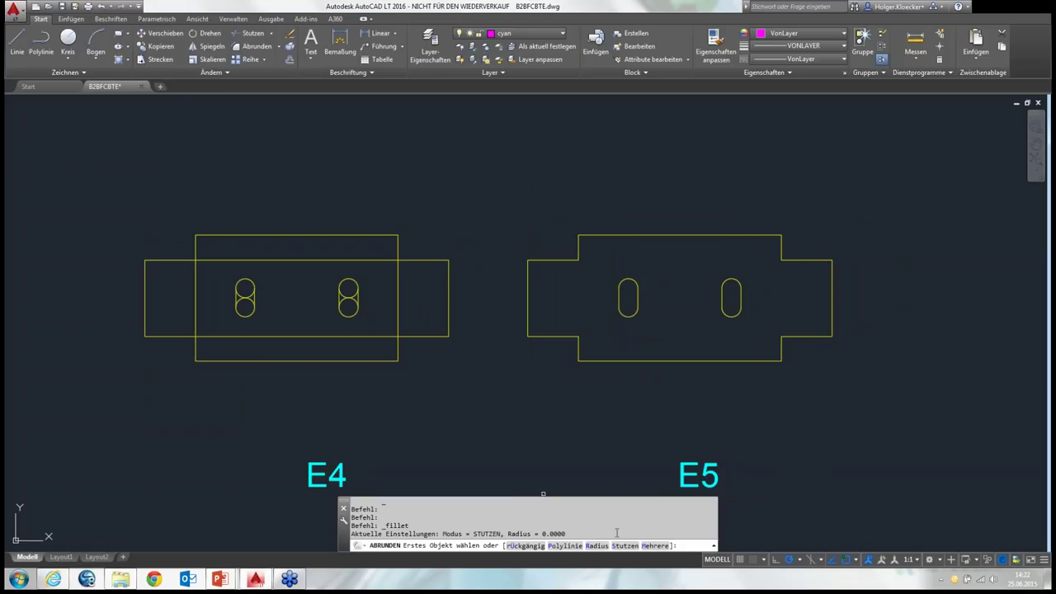
{"action": "type", "text": "R"}
{"action": "key", "text": "Return"}
{"action": "type", "text": ".5"}
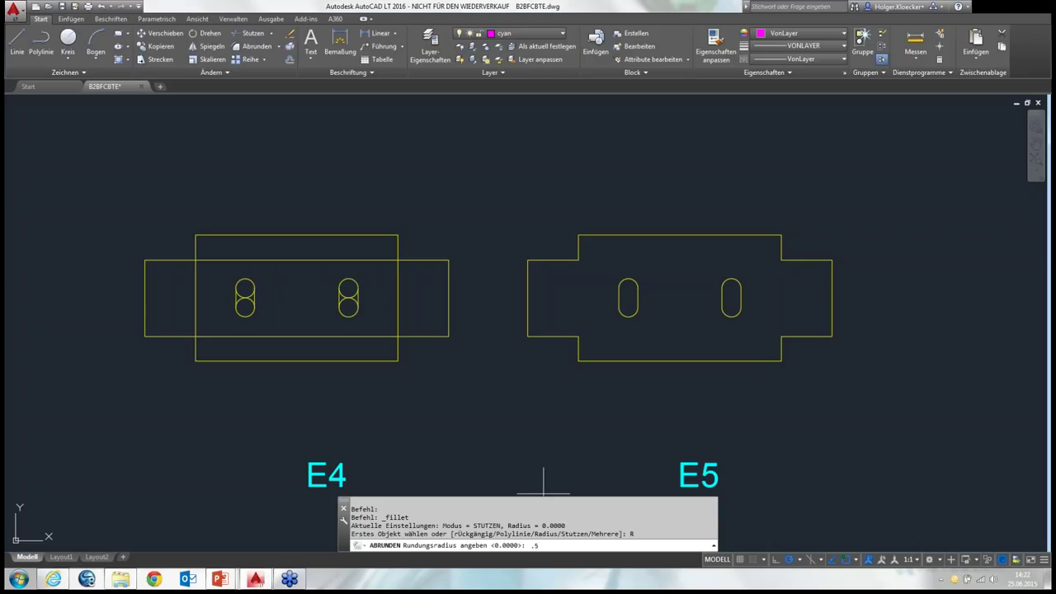
{"action": "key", "text": "Return"}
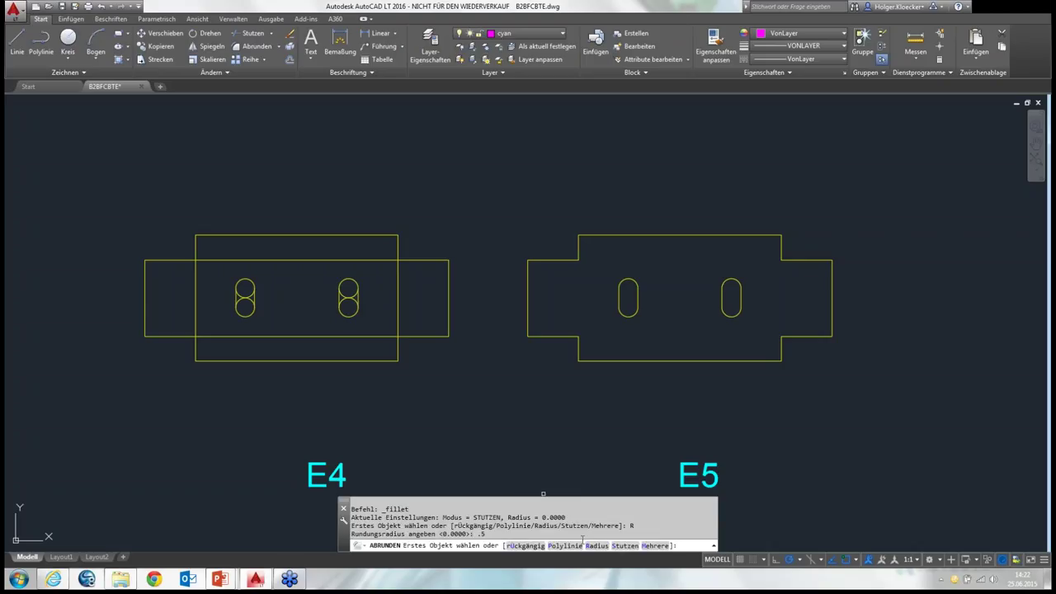
{"action": "left_click", "coordinate": [146, 273]}
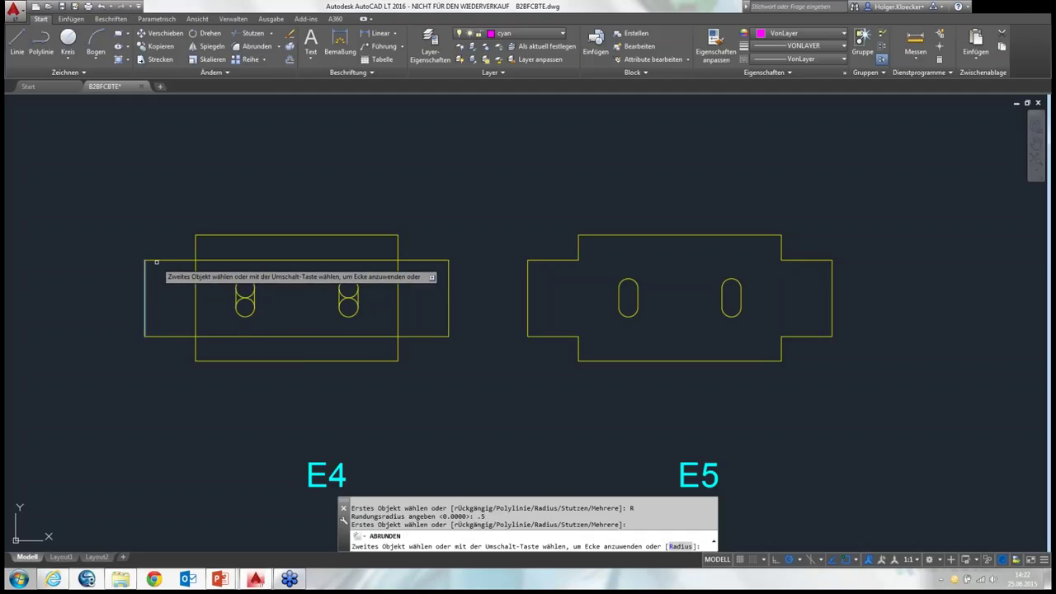
{"action": "left_click", "coordinate": [155, 261]}
Step: Start another fillet, cancel it unfinished, and bring all of E4 into view
{"action": "scroll", "coordinate": [142, 257], "scroll_direction": "up", "scroll_amount": 2}
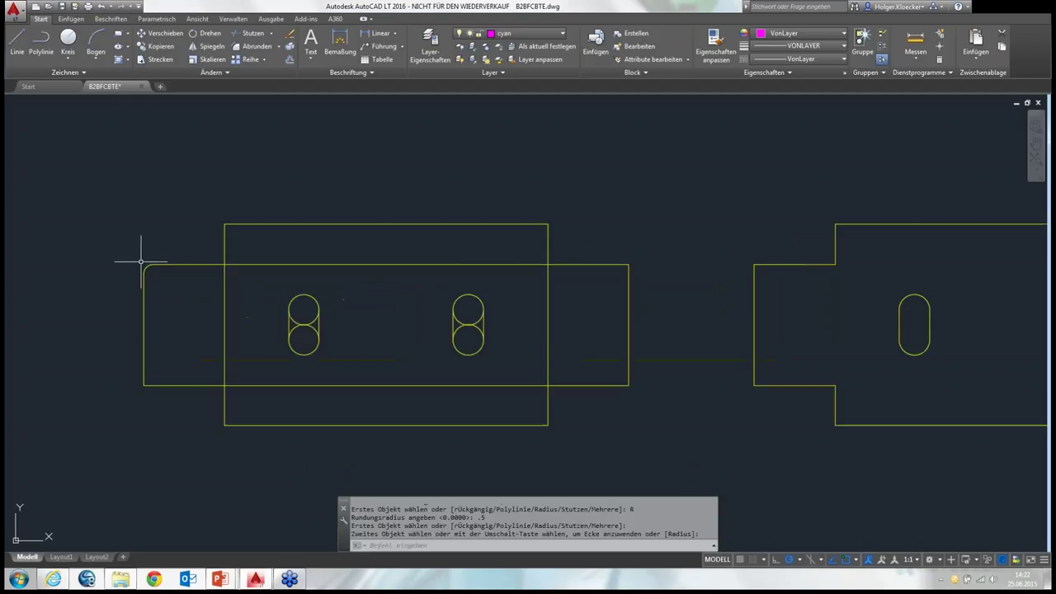
{"action": "scroll", "coordinate": [141, 255], "scroll_direction": "up", "scroll_amount": 2}
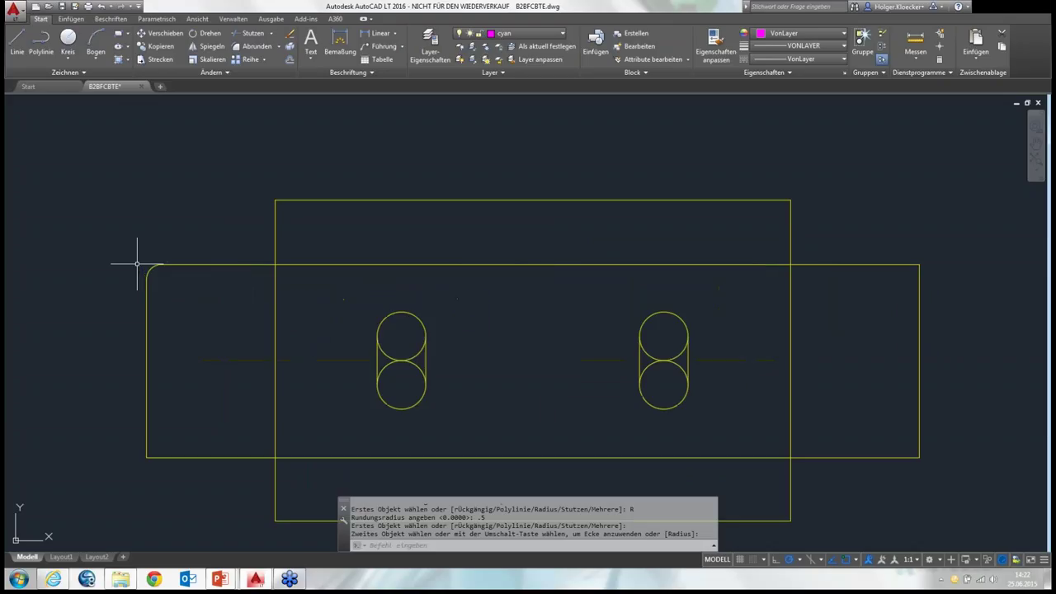
{"action": "right_click", "coordinate": [262, 231]}
{"action": "left_click", "coordinate": [281, 239]}
{"action": "left_click", "coordinate": [277, 233]}
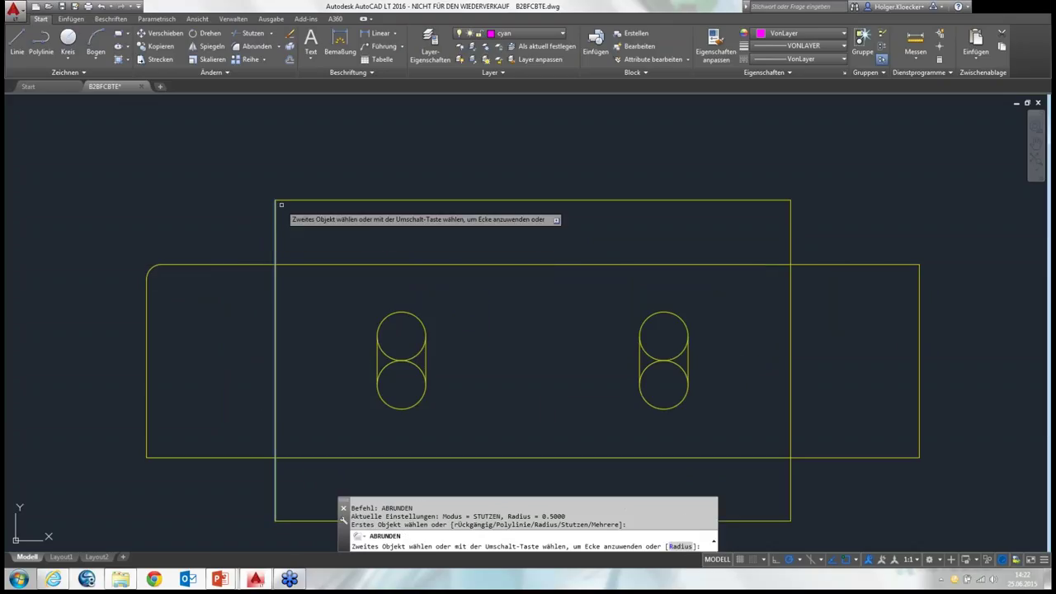
{"action": "key", "text": "Escape"}
{"action": "scroll", "coordinate": [441, 166], "scroll_direction": "down", "scroll_amount": 2}
{"action": "middle_click_drag", "start_coordinate": [443, 165], "coordinate": [414, 171]}
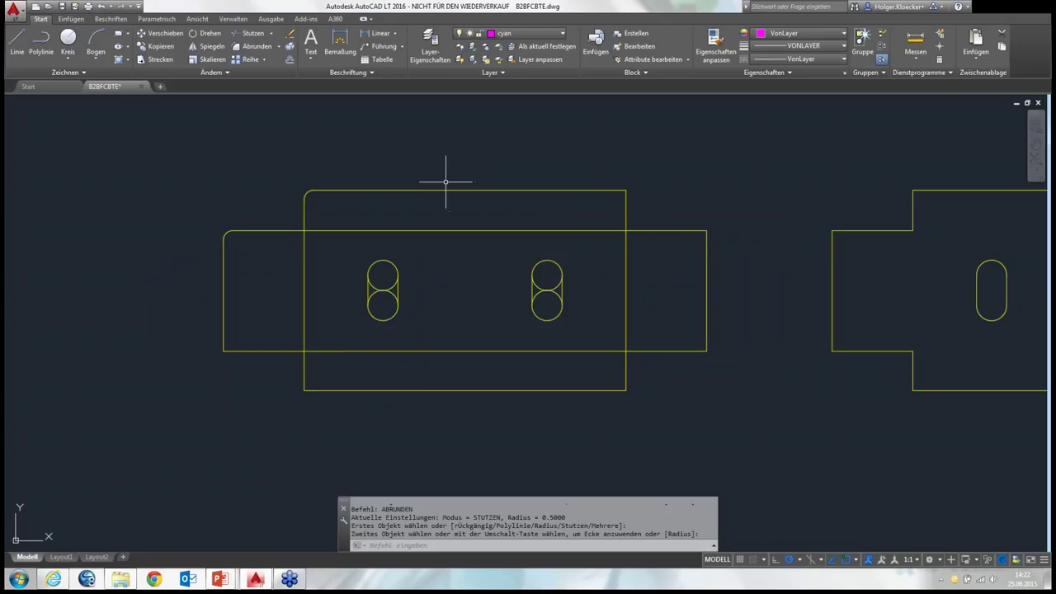
Step: In Multiple fillet mode, round the right-side corners of both E4 rectangles at 0.5
{"action": "right_click", "coordinate": [446, 182]}
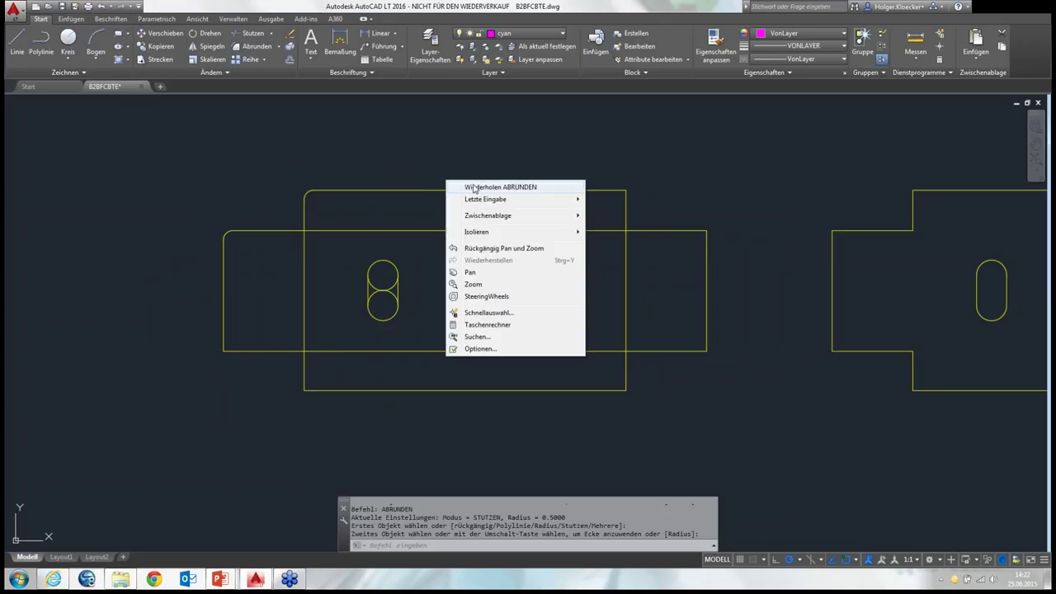
{"action": "left_click", "coordinate": [481, 188]}
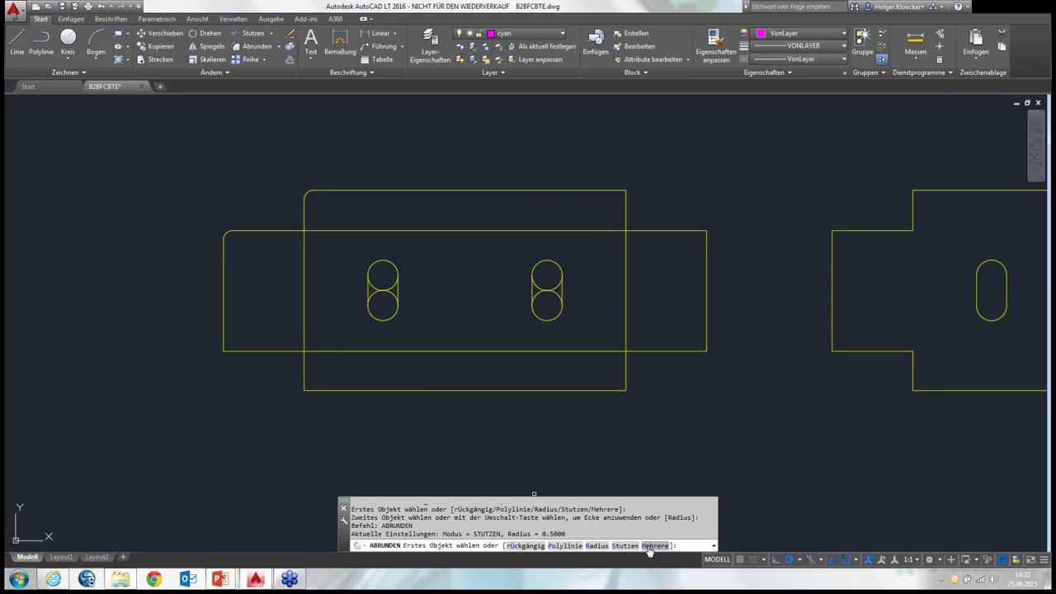
{"action": "left_click", "coordinate": [649, 548]}
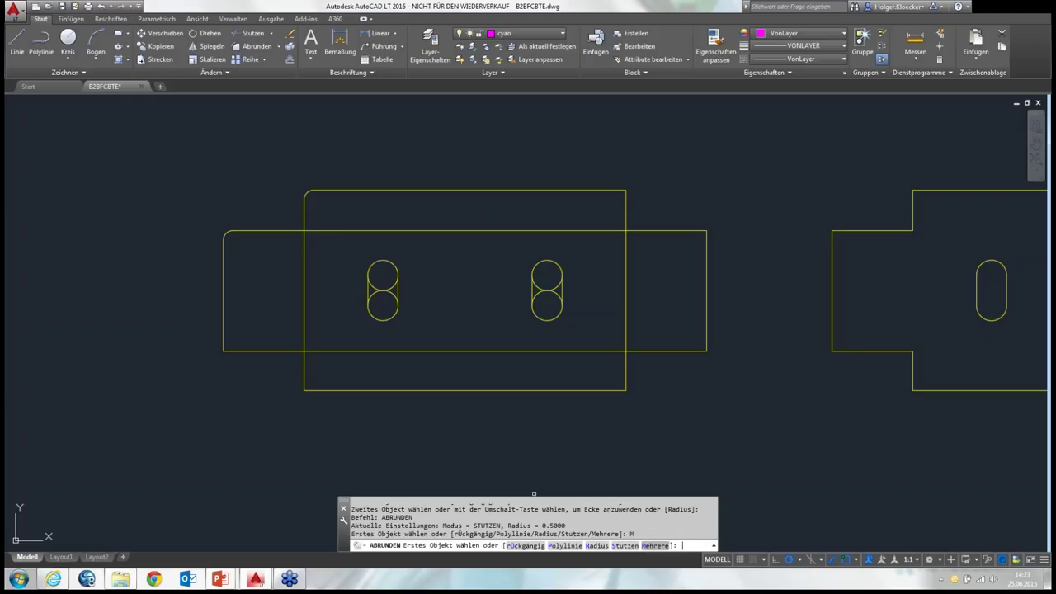
{"action": "left_click", "coordinate": [609, 191]}
{"action": "left_click", "coordinate": [625, 203]}
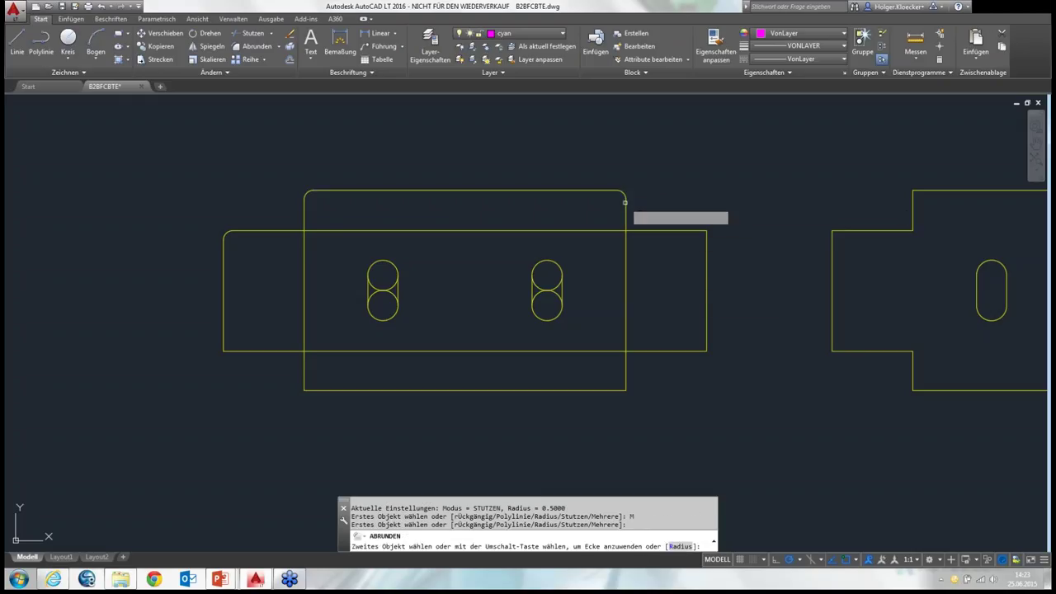
{"action": "left_click", "coordinate": [665, 230]}
{"action": "left_click", "coordinate": [706, 248]}
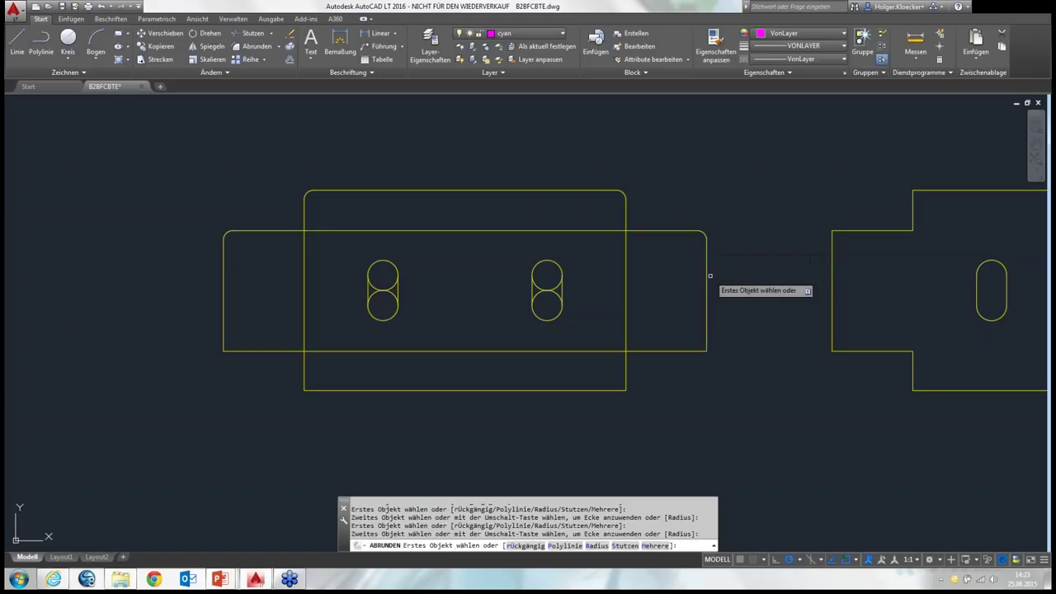
{"action": "left_click", "coordinate": [706, 337]}
{"action": "left_click", "coordinate": [685, 351]}
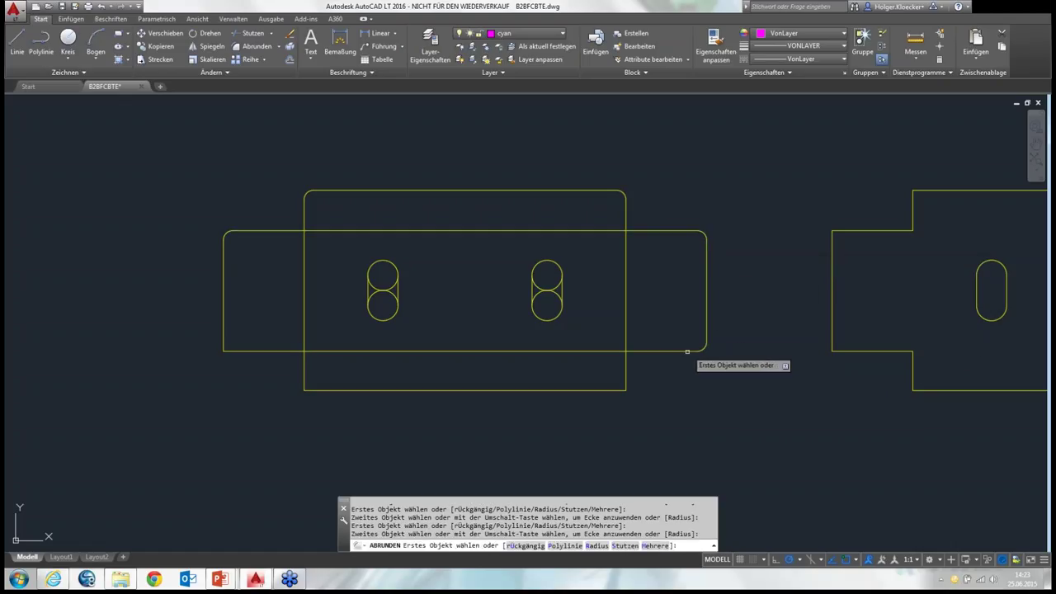
{"action": "left_click", "coordinate": [625, 379]}
{"action": "left_click", "coordinate": [614, 389]}
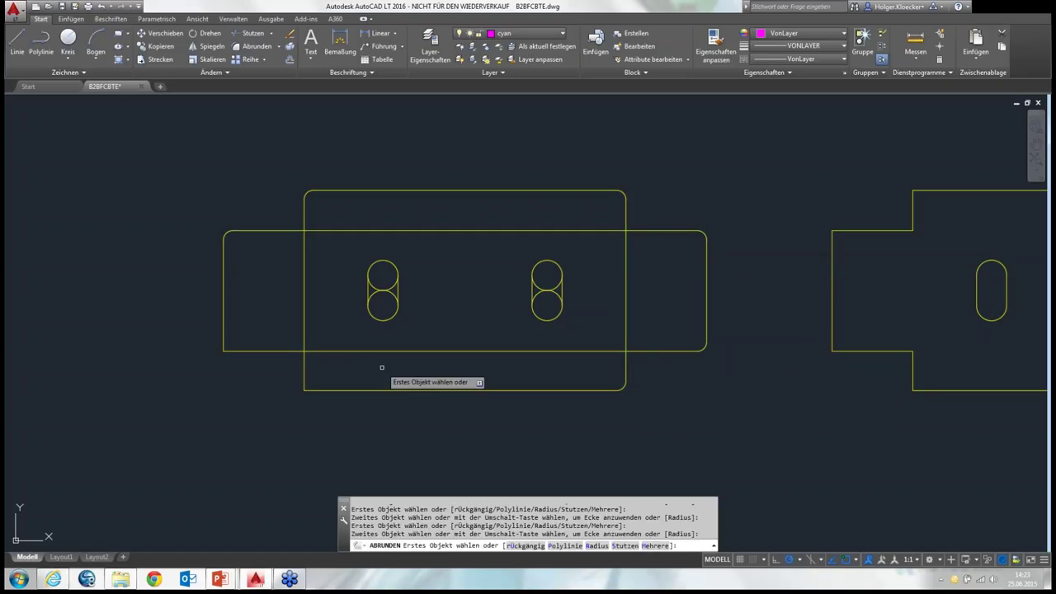
Step: Round the bottom-left corners of the tall and wide rectangles, then end the fillet
{"action": "left_click", "coordinate": [303, 372]}
{"action": "left_click", "coordinate": [313, 390]}
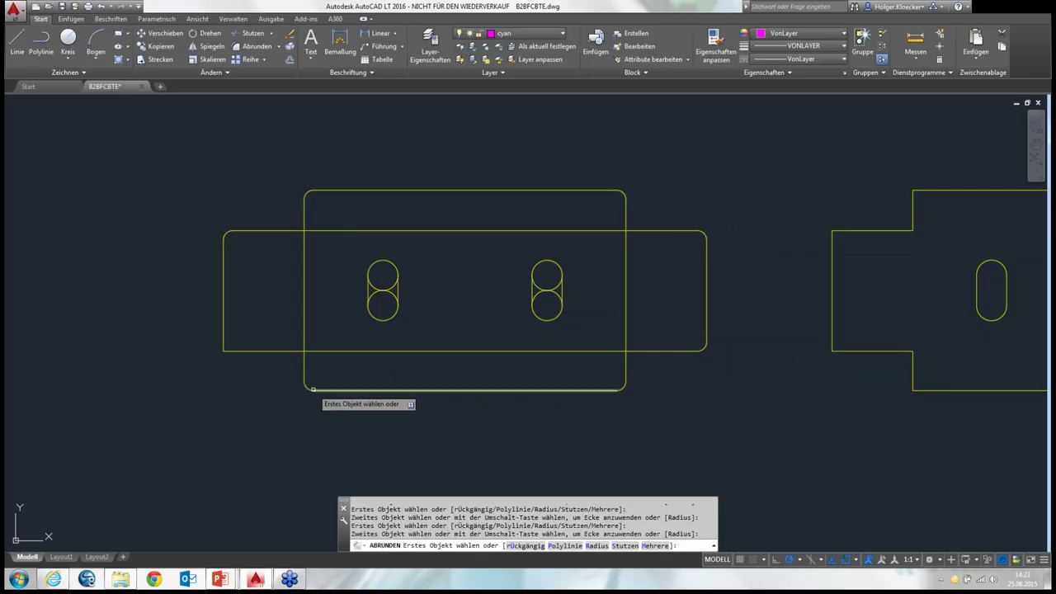
{"action": "left_click", "coordinate": [236, 351]}
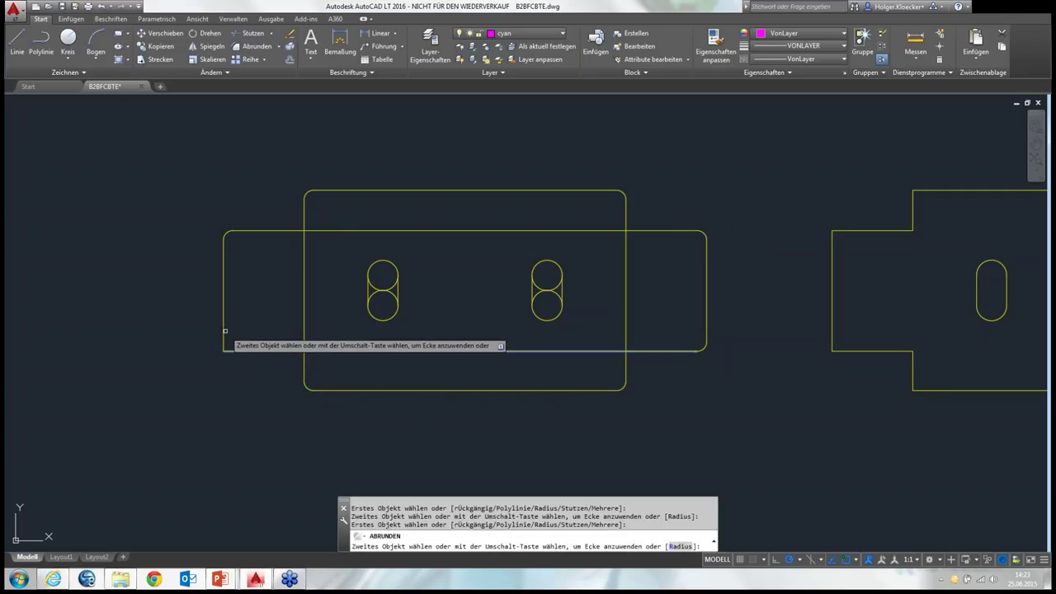
{"action": "left_click", "coordinate": [223, 325]}
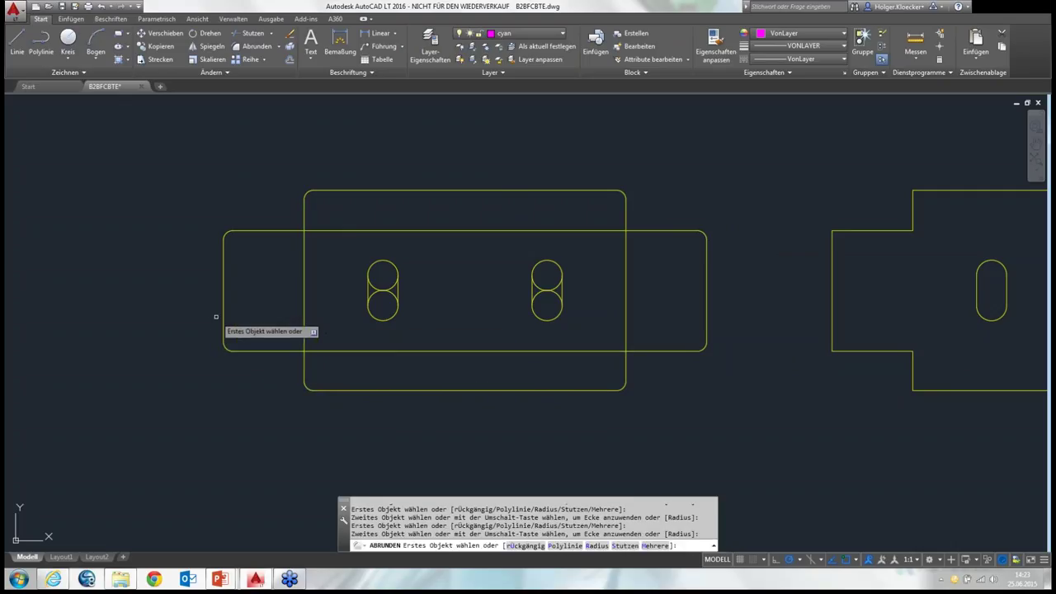
{"action": "right_click", "coordinate": [192, 232]}
{"action": "left_click", "coordinate": [201, 239]}
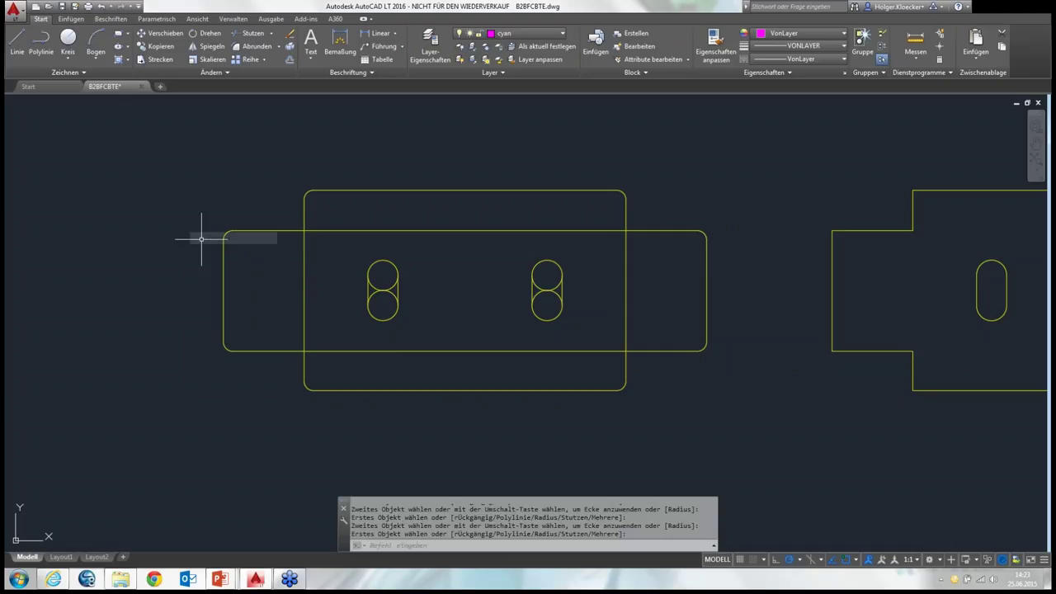
{"action": "scroll", "coordinate": [201, 239], "scroll_direction": "down", "scroll_amount": 3}
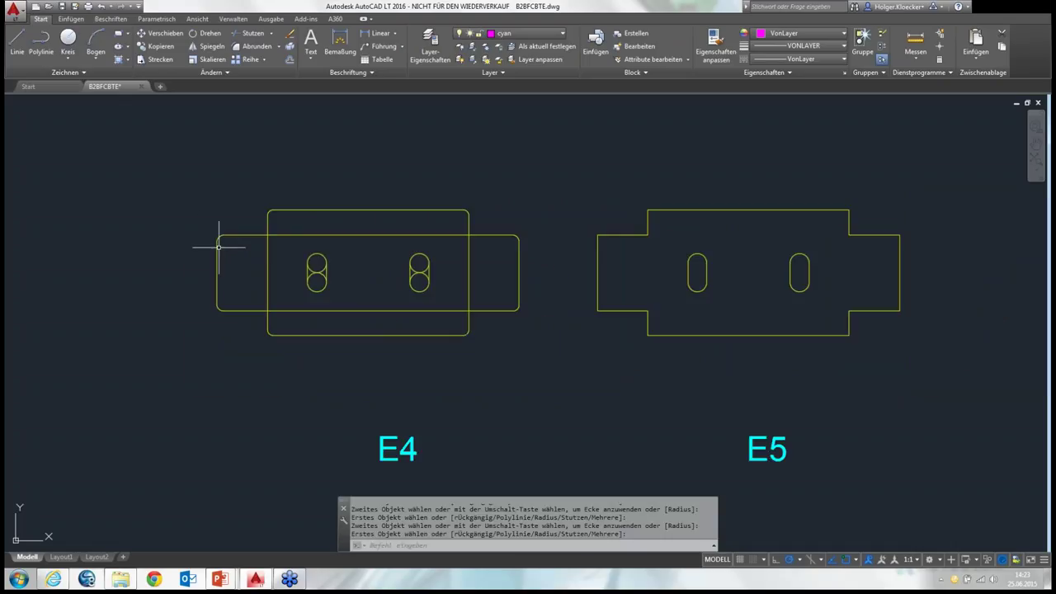
{"action": "middle_click_drag", "start_coordinate": [445, 234], "coordinate": [370, 252]}
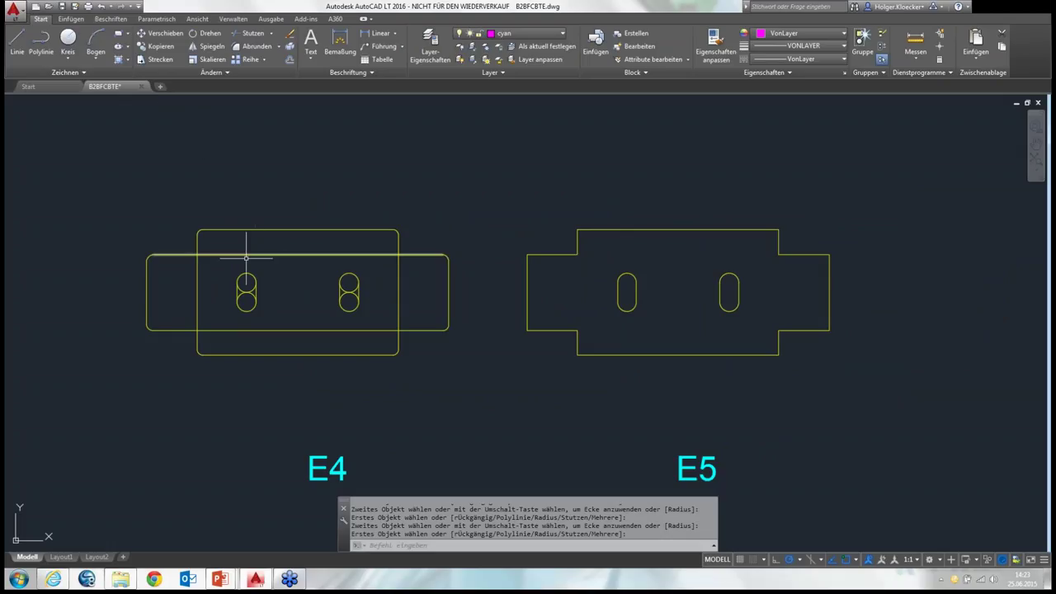
Step: Trim the wide rectangle's top and bottom edge pieces inside the tall E4 rectangle, using all objects as edges
{"action": "left_click", "coordinate": [257, 37]}
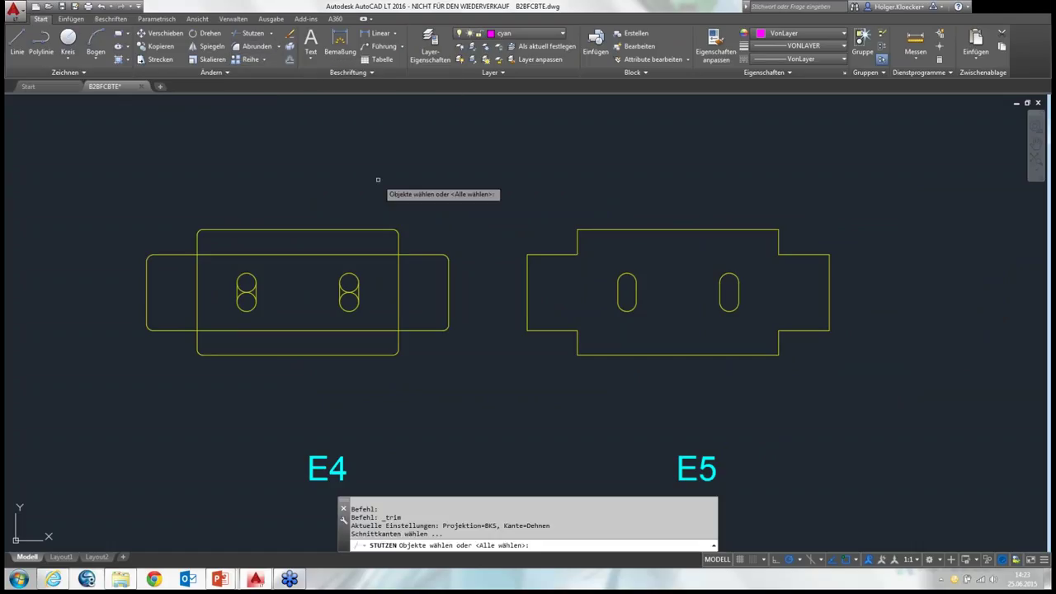
{"action": "key", "text": "Return"}
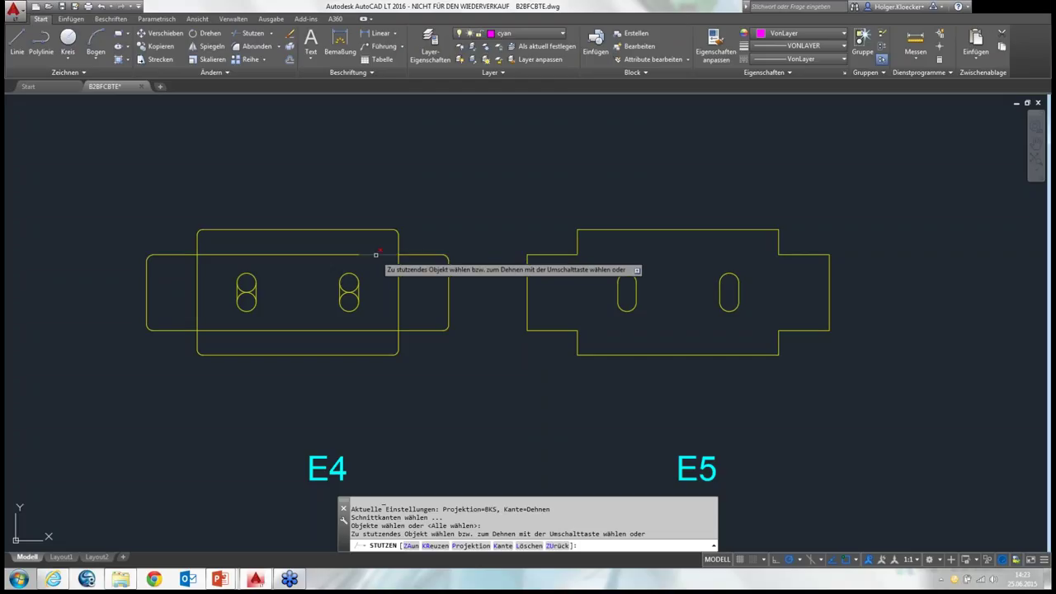
{"action": "left_click", "coordinate": [287, 253]}
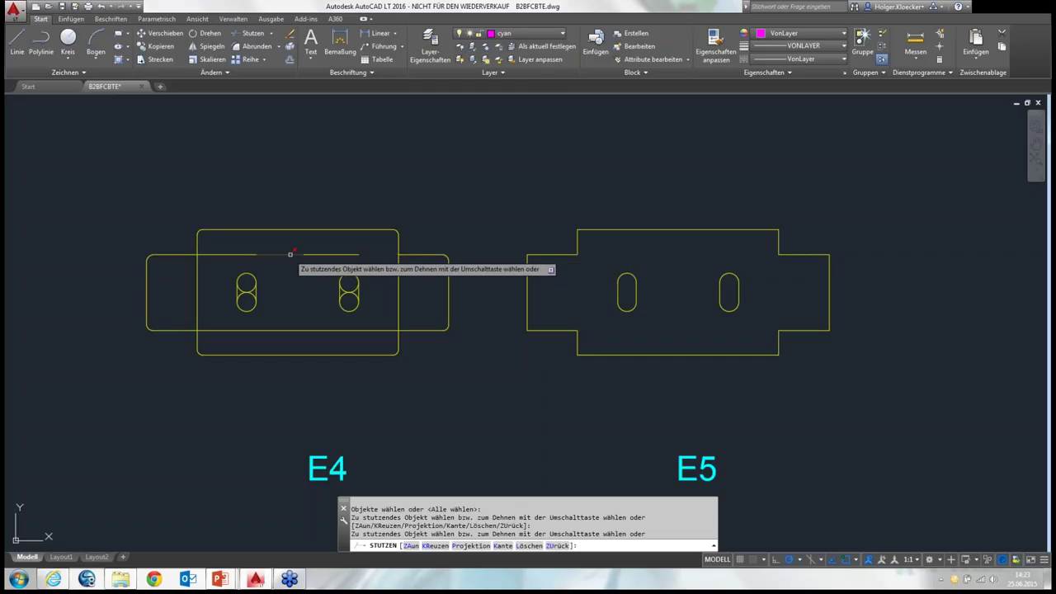
{"action": "left_click", "coordinate": [315, 255]}
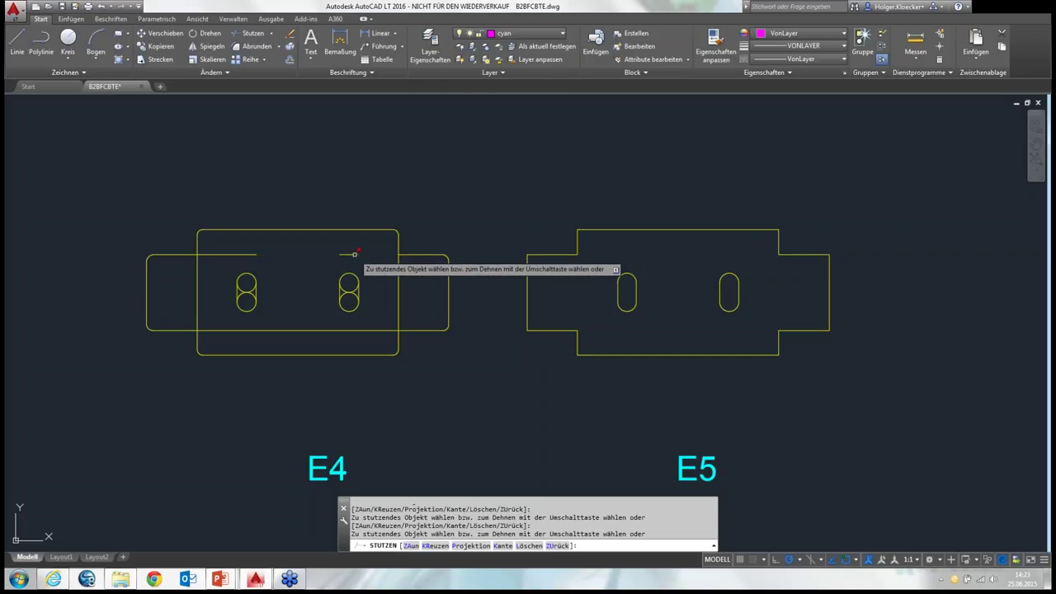
{"action": "left_click", "coordinate": [227, 255]}
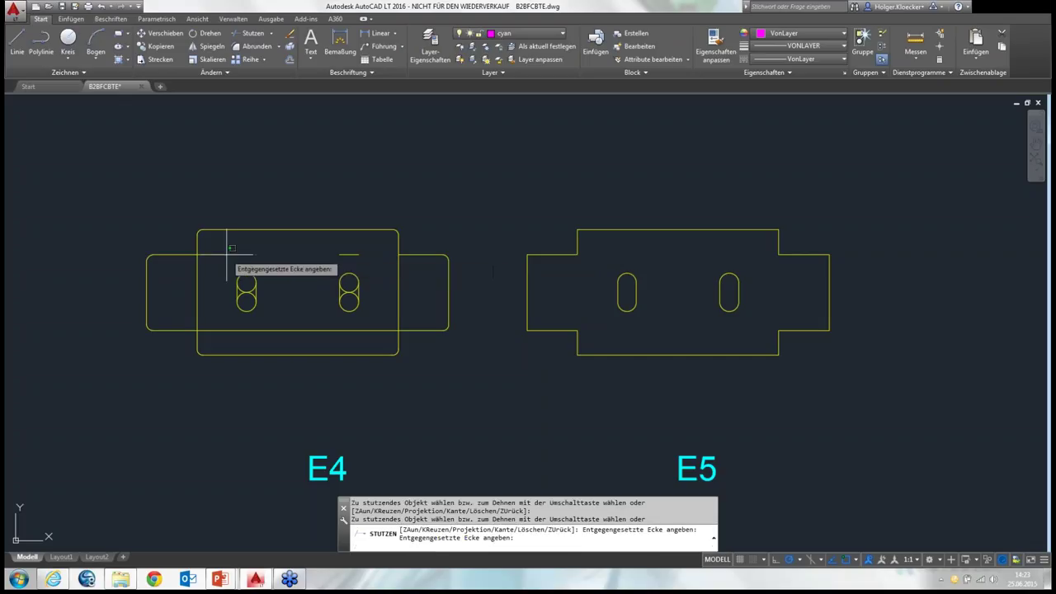
{"action": "left_click", "coordinate": [222, 267]}
{"action": "left_click", "coordinate": [223, 330]}
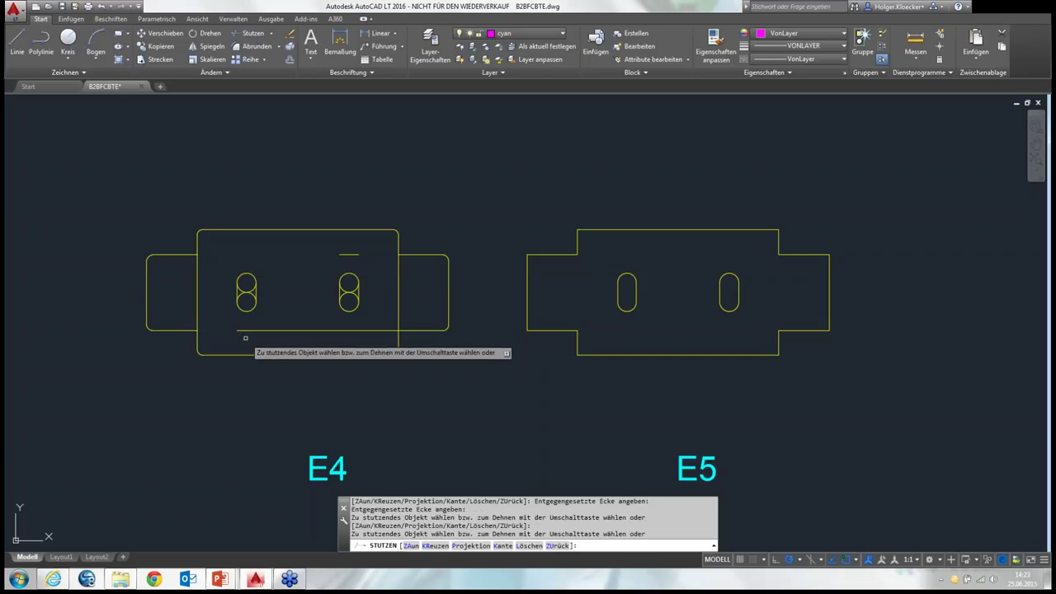
{"action": "left_click", "coordinate": [251, 330]}
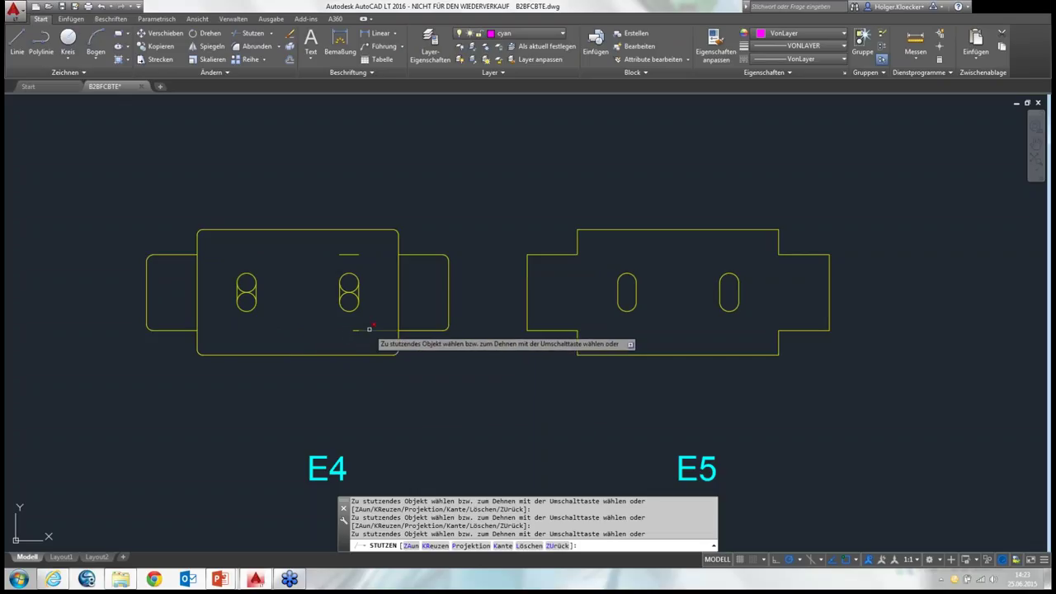
{"action": "left_click", "coordinate": [354, 254]}
{"action": "scroll", "coordinate": [354, 251], "scroll_direction": "up", "scroll_amount": 4}
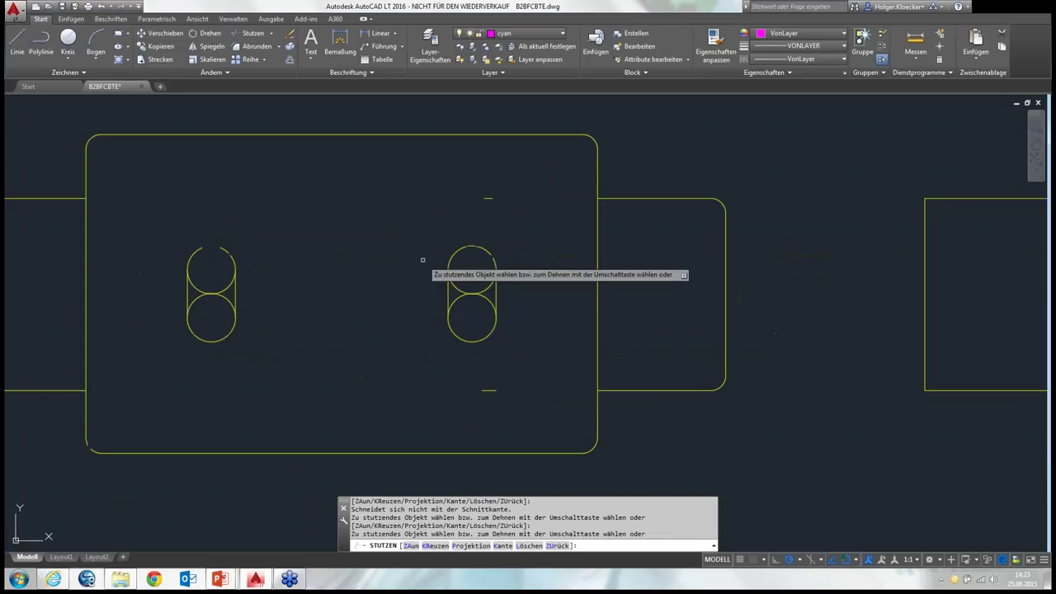
Step: Trim the overlapping inner arcs out of the left and right paired-circle holes
{"action": "left_click", "coordinate": [229, 284]}
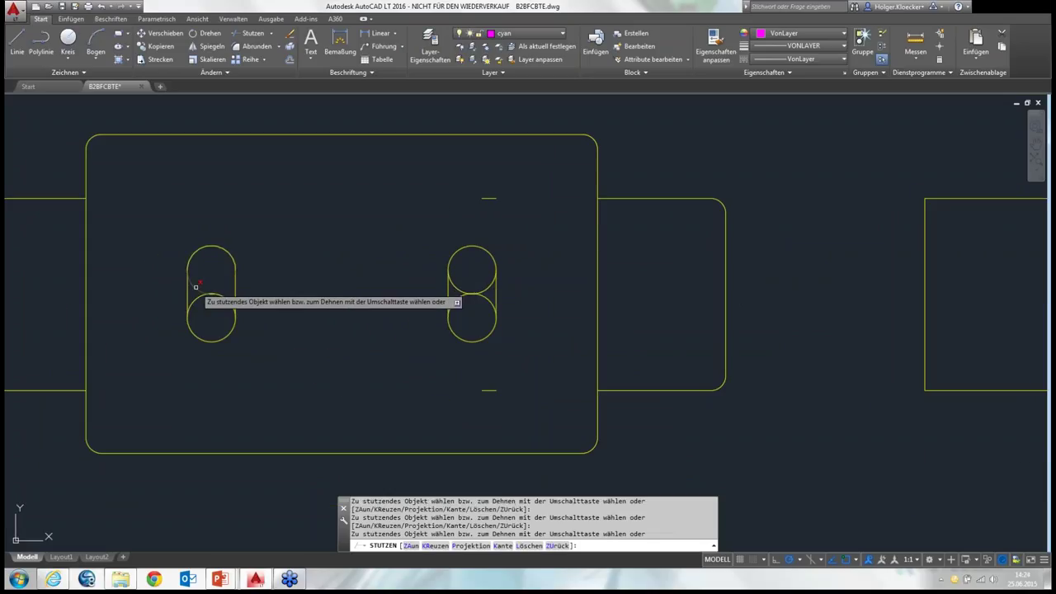
{"action": "left_click", "coordinate": [195, 294]}
{"action": "left_click", "coordinate": [196, 296]}
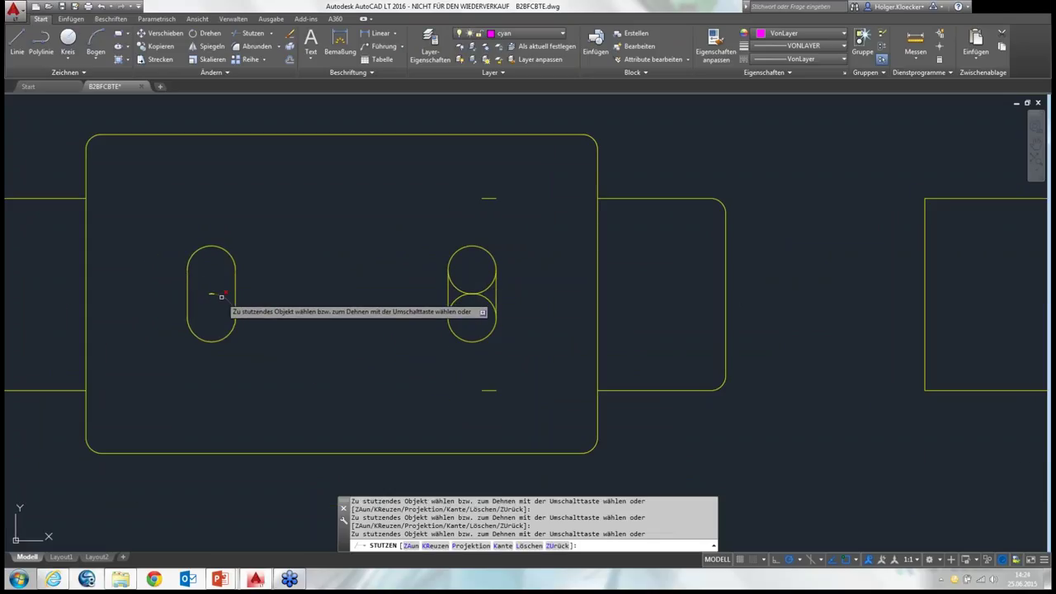
{"action": "left_click", "coordinate": [454, 282]}
{"action": "left_click", "coordinate": [456, 297]}
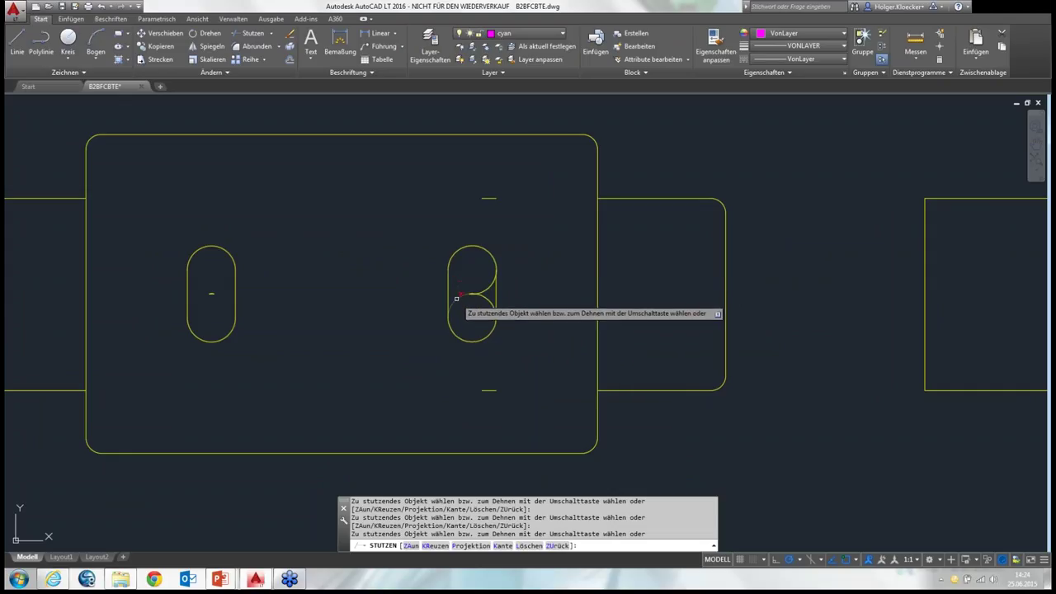
{"action": "left_click", "coordinate": [485, 299]}
{"action": "left_click", "coordinate": [486, 291]}
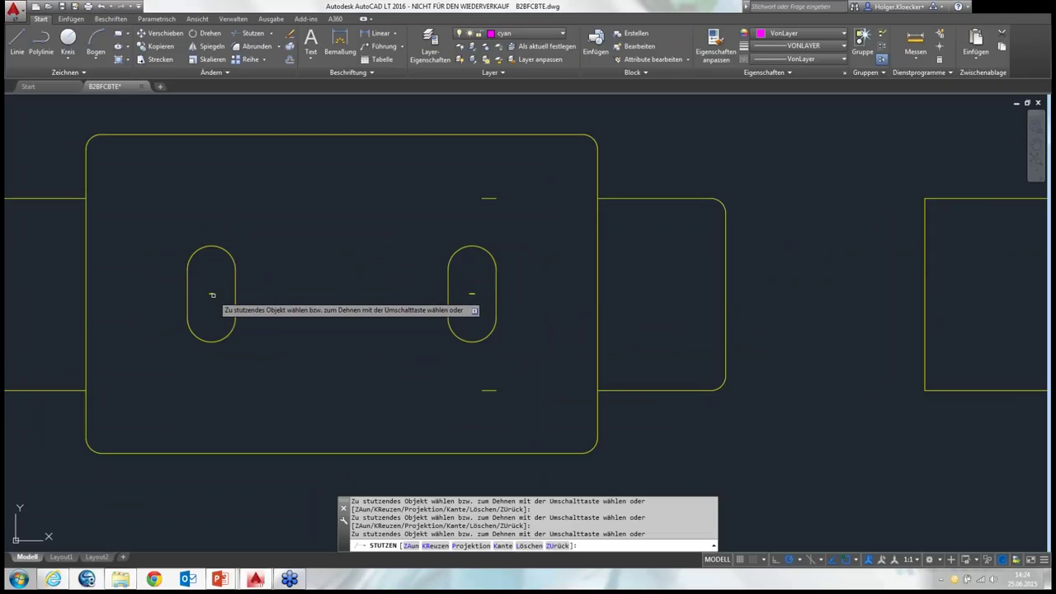
Step: Erase the leftover dash inside the left slot with Trim's erase option
{"action": "right_click", "coordinate": [212, 295]}
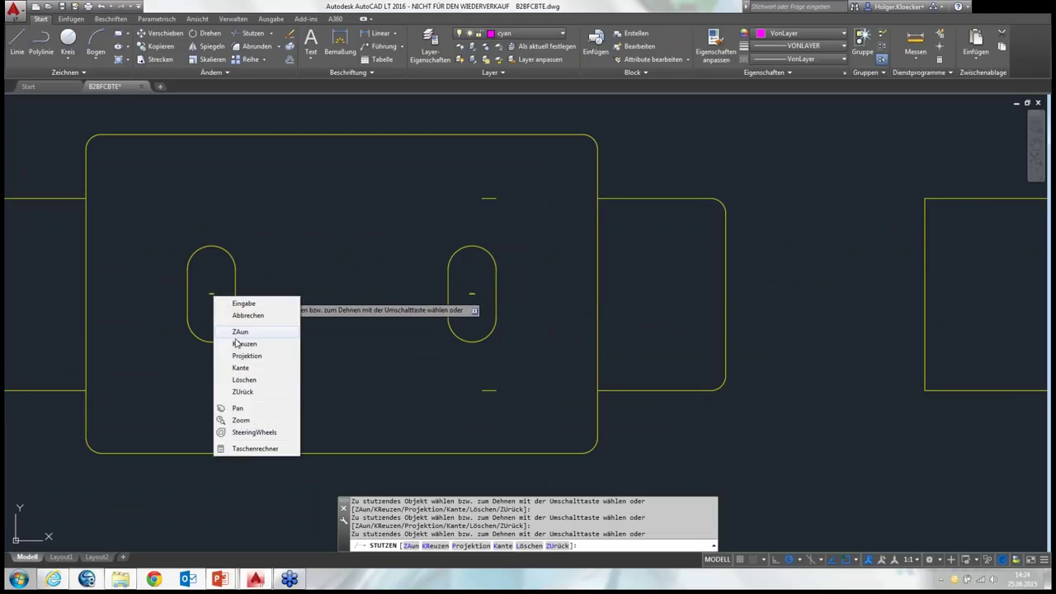
{"action": "left_click", "coordinate": [247, 381]}
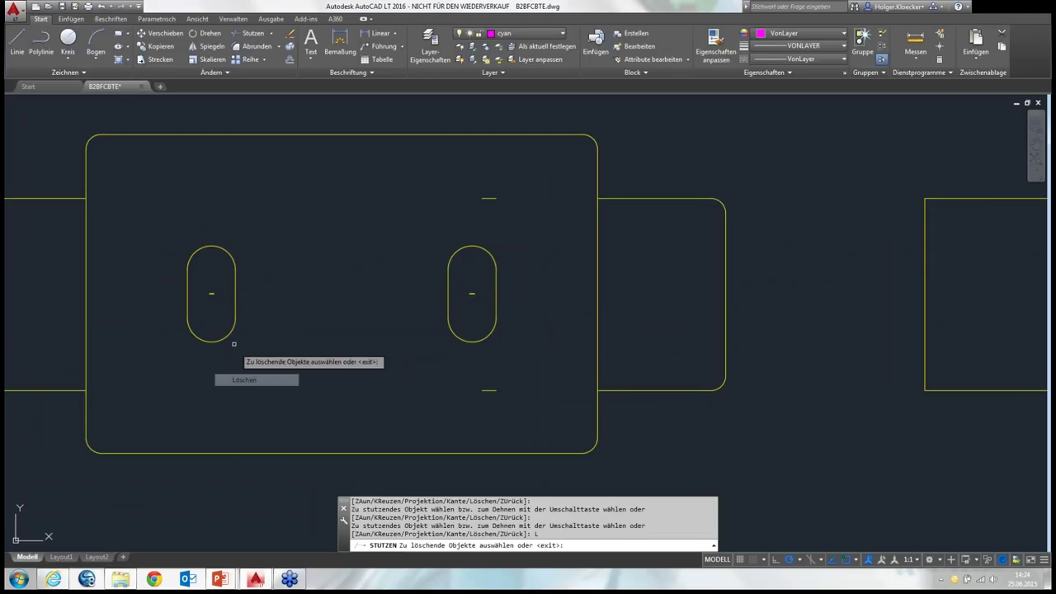
{"action": "left_click", "coordinate": [212, 294]}
{"action": "left_click", "coordinate": [212, 294]}
{"action": "right_click", "coordinate": [212, 295]}
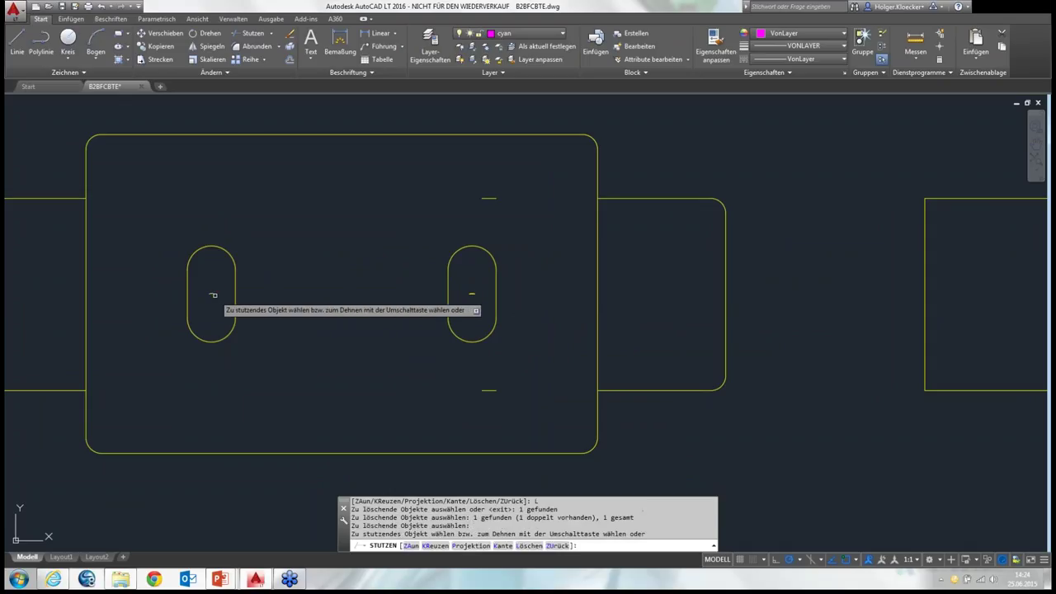
{"action": "right_click", "coordinate": [212, 294]}
{"action": "left_click", "coordinate": [244, 384]}
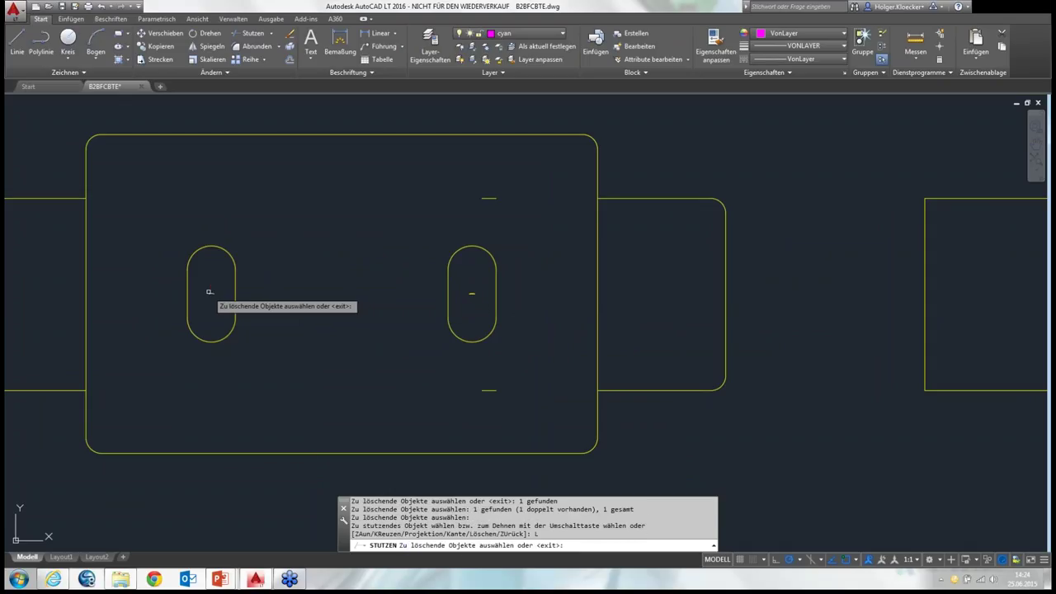
{"action": "left_click", "coordinate": [212, 295]}
{"action": "right_click", "coordinate": [225, 304]}
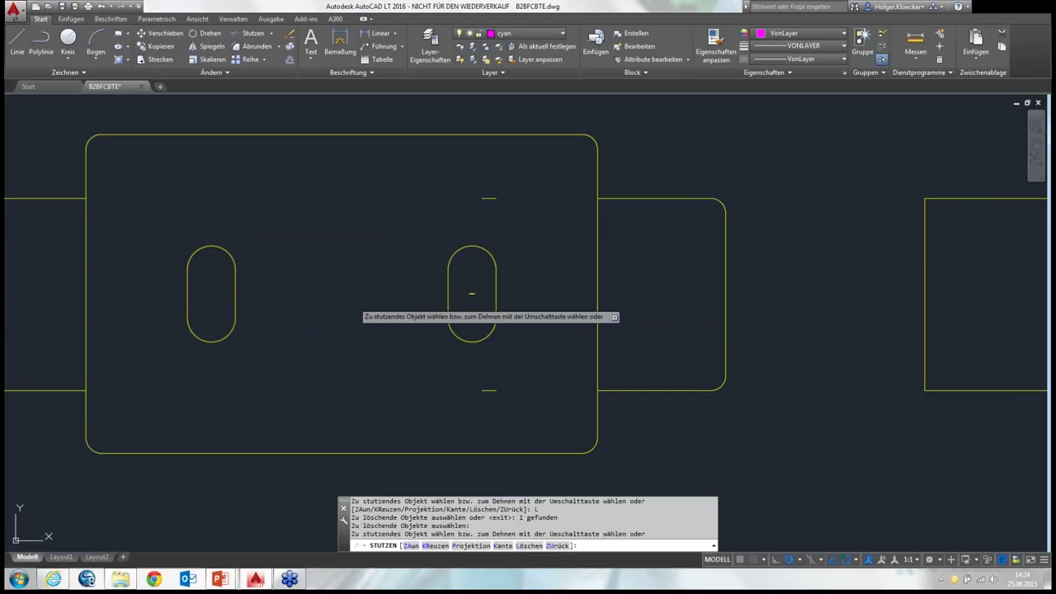
Step: Erase the two small leftover dashes inside the right slot
{"action": "right_click", "coordinate": [355, 304]}
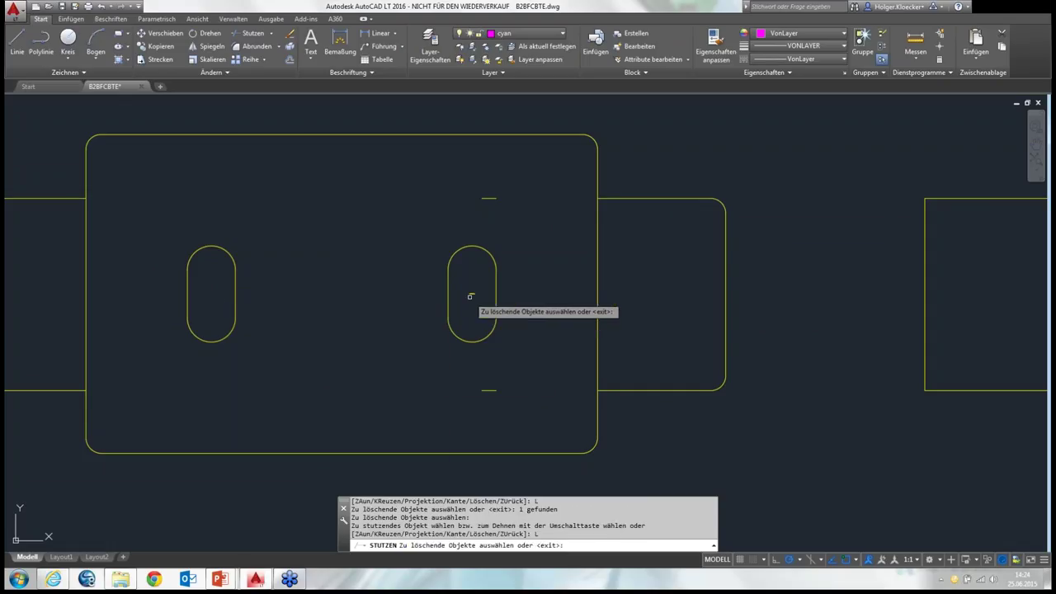
{"action": "left_click", "coordinate": [471, 294]}
{"action": "key", "text": "Return"}
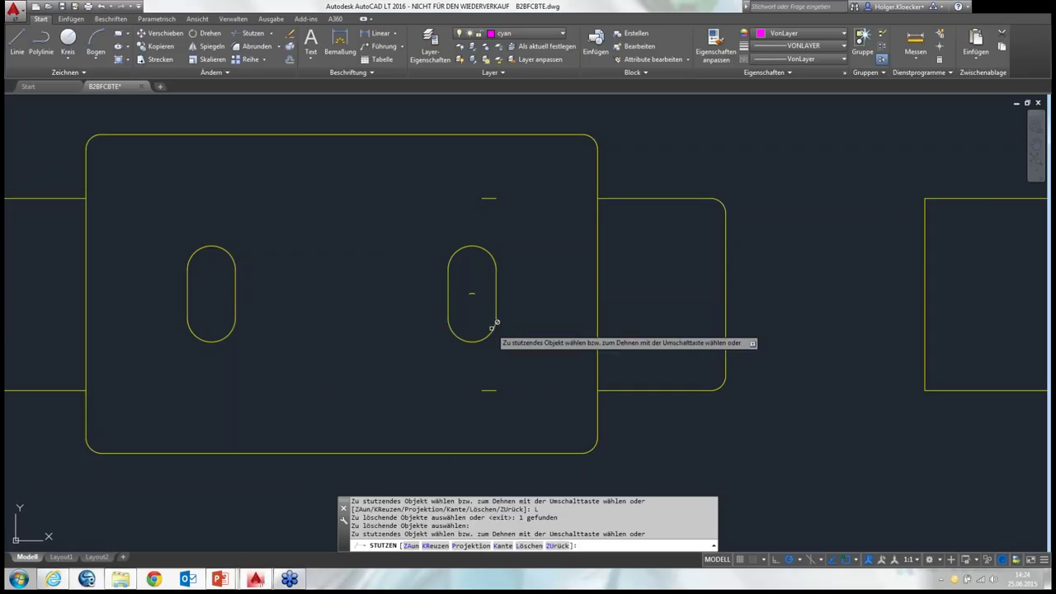
{"action": "right_click", "coordinate": [490, 325]}
{"action": "left_click", "coordinate": [512, 412]}
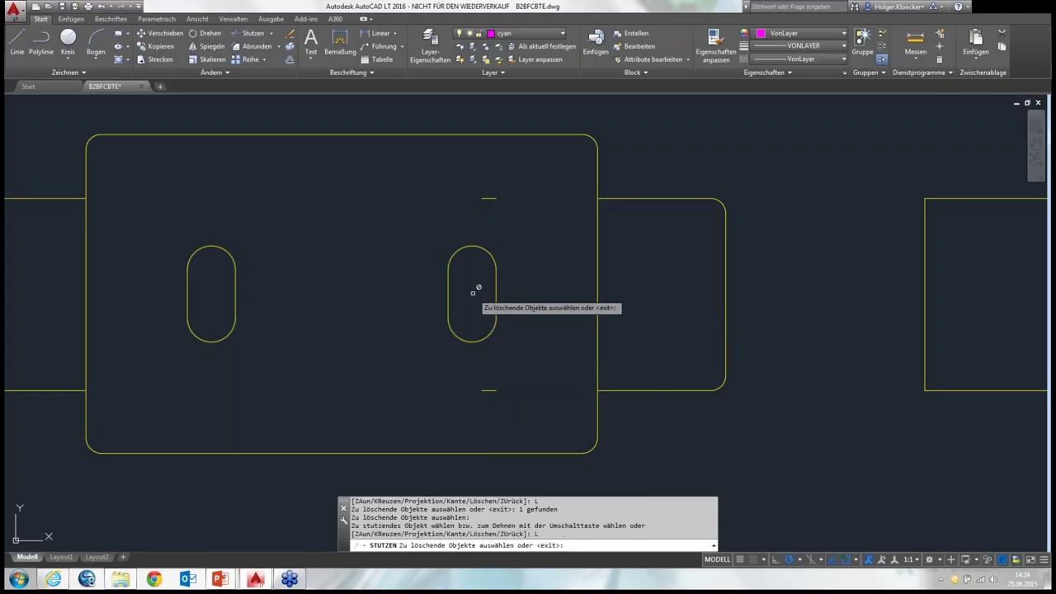
{"action": "left_click", "coordinate": [472, 288]}
{"action": "key", "text": "Return"}
Step: Erase the short tick lines above and below the right slot
{"action": "right_click", "coordinate": [474, 283]}
{"action": "left_click", "coordinate": [504, 366]}
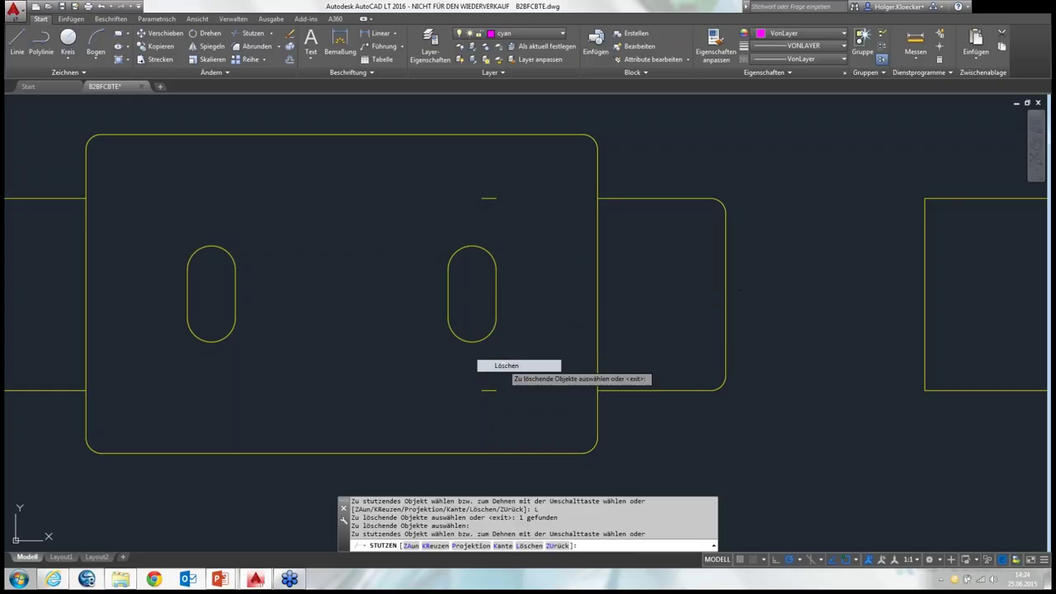
{"action": "left_click", "coordinate": [489, 199]}
{"action": "key", "text": "Return"}
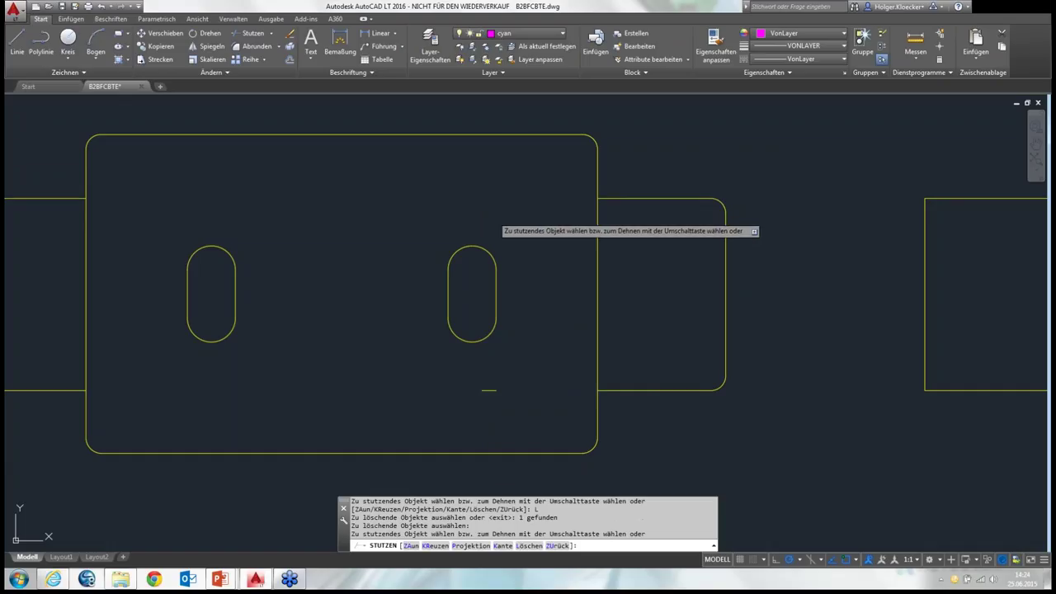
{"action": "right_click", "coordinate": [490, 209]}
{"action": "left_click", "coordinate": [505, 294]}
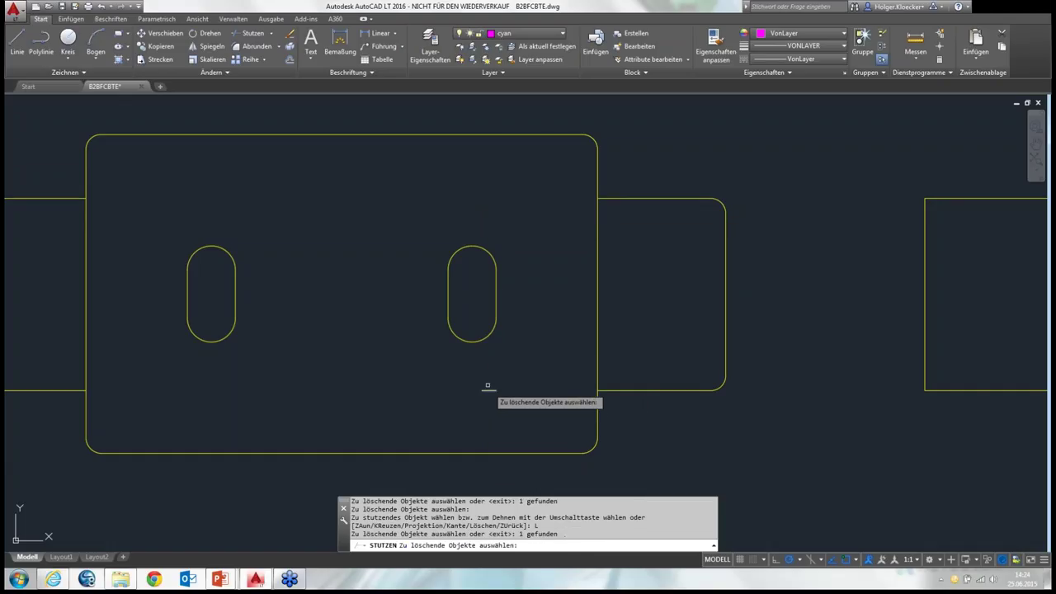
{"action": "key", "text": "Return"}
{"action": "right_click", "coordinate": [488, 384]}
{"action": "left_click", "coordinate": [429, 368]}
{"action": "left_click", "coordinate": [371, 340]}
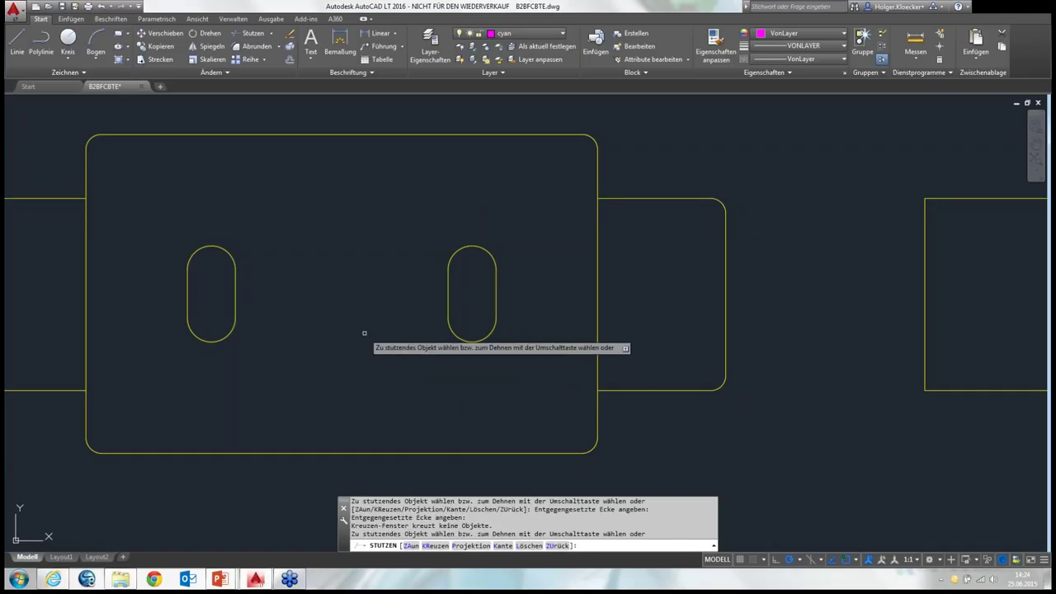
{"action": "scroll", "coordinate": [362, 330], "scroll_direction": "down", "scroll_amount": 5}
Step: Trim E4's body edges between the side tabs, using the left and right tab lines as cutting edges
{"action": "middle_click_drag", "start_coordinate": [354, 321], "coordinate": [236, 260]}
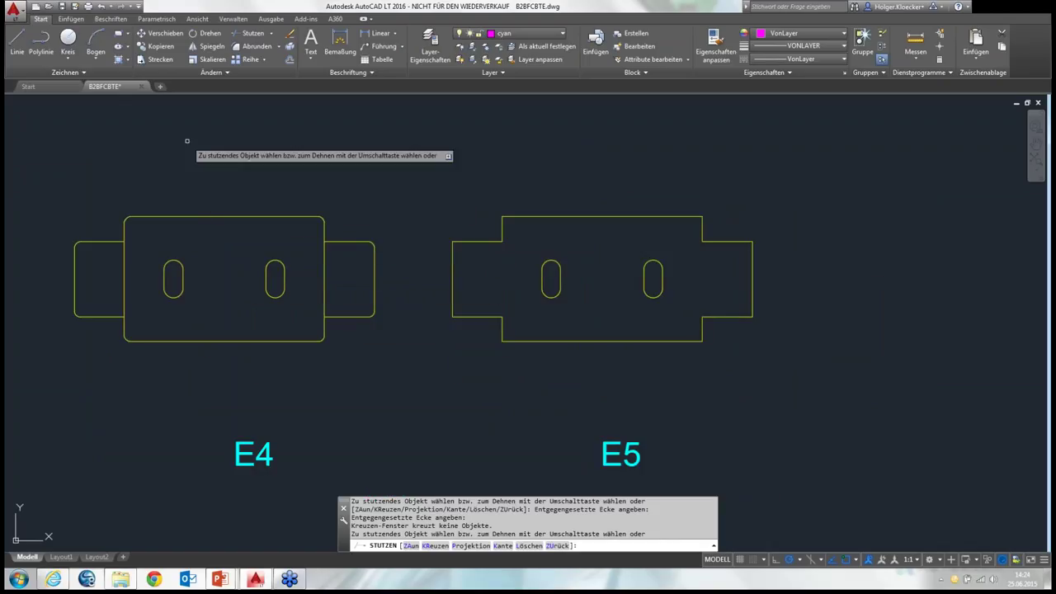
{"action": "left_click", "coordinate": [247, 33]}
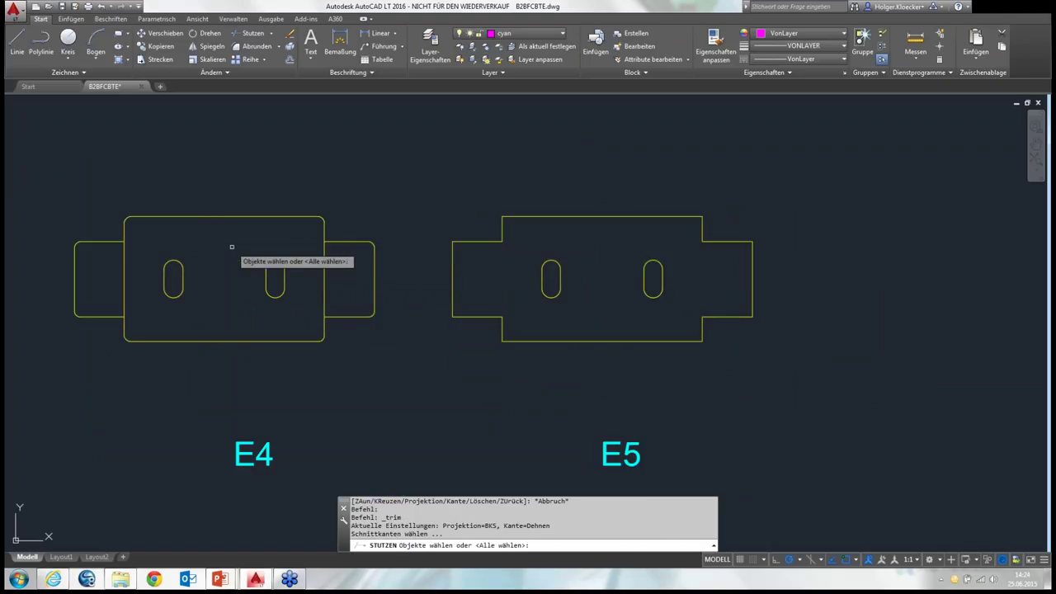
{"action": "left_click", "coordinate": [113, 342]}
{"action": "left_click", "coordinate": [93, 228]}
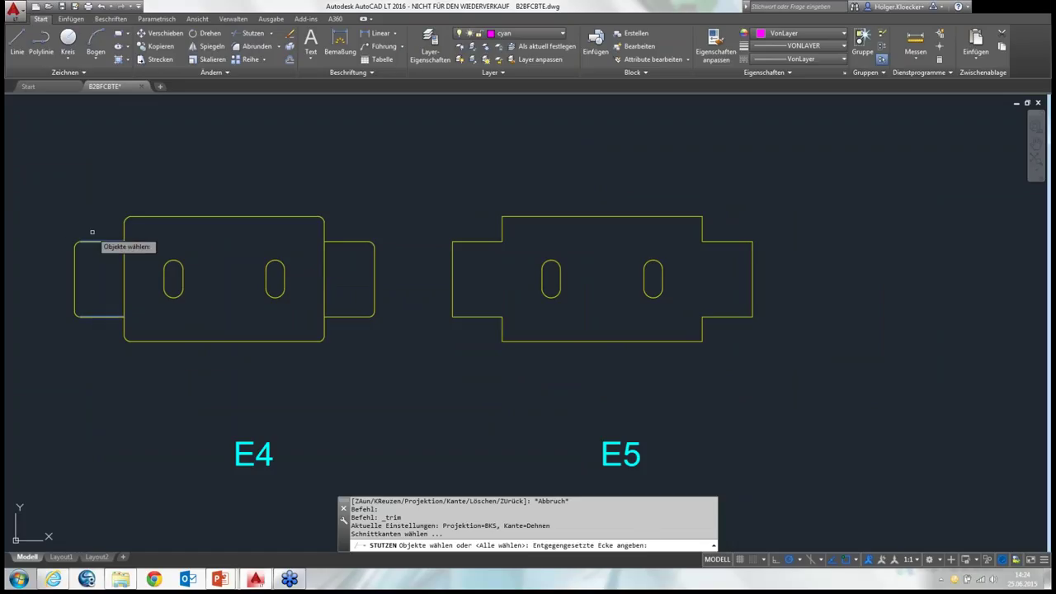
{"action": "left_click", "coordinate": [355, 347]}
{"action": "left_click", "coordinate": [343, 226]}
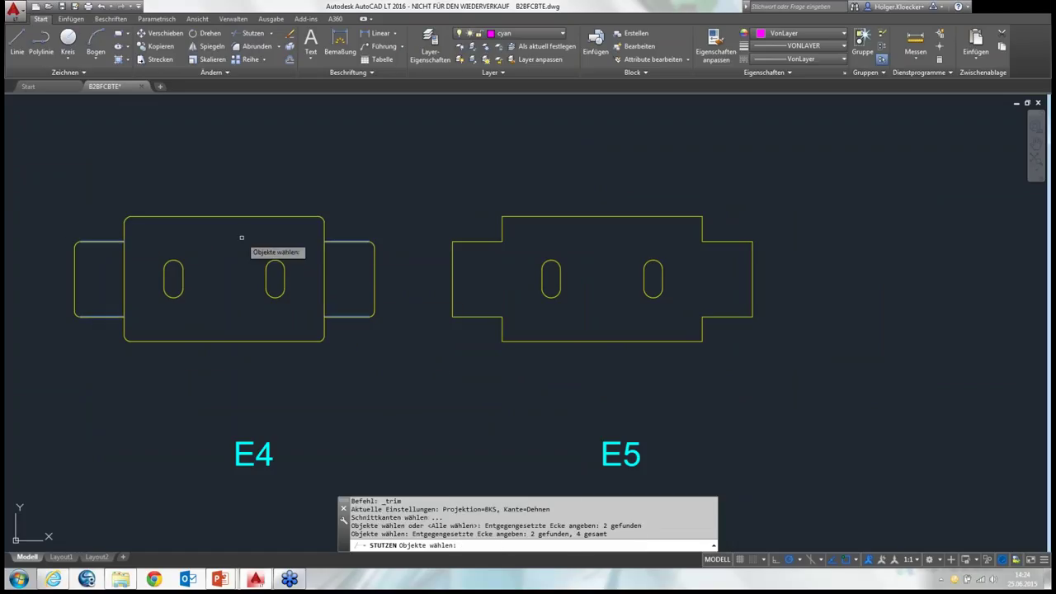
{"action": "key", "text": "Return"}
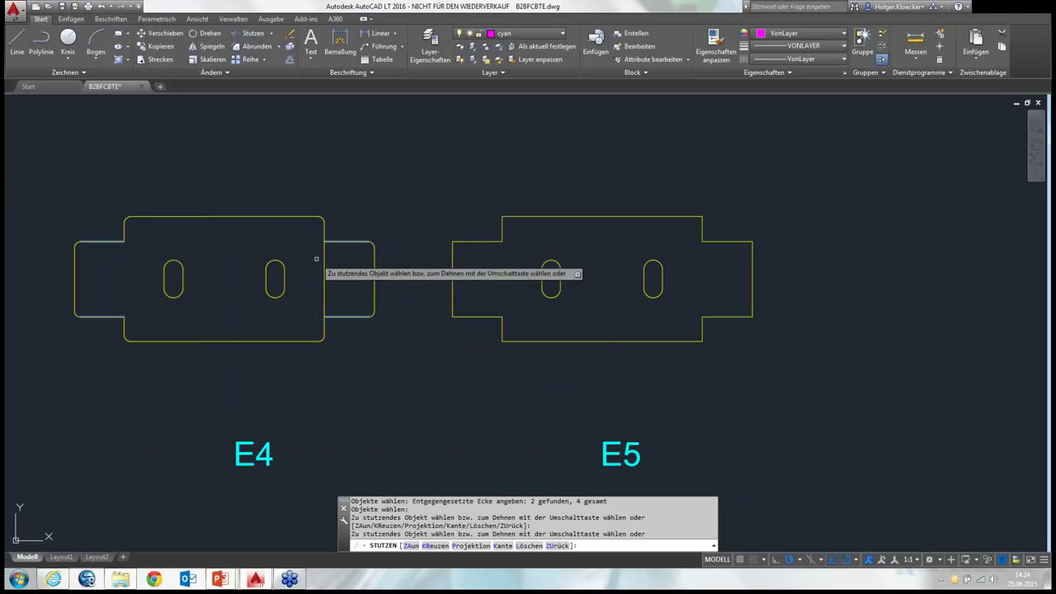
{"action": "left_click", "coordinate": [324, 259]}
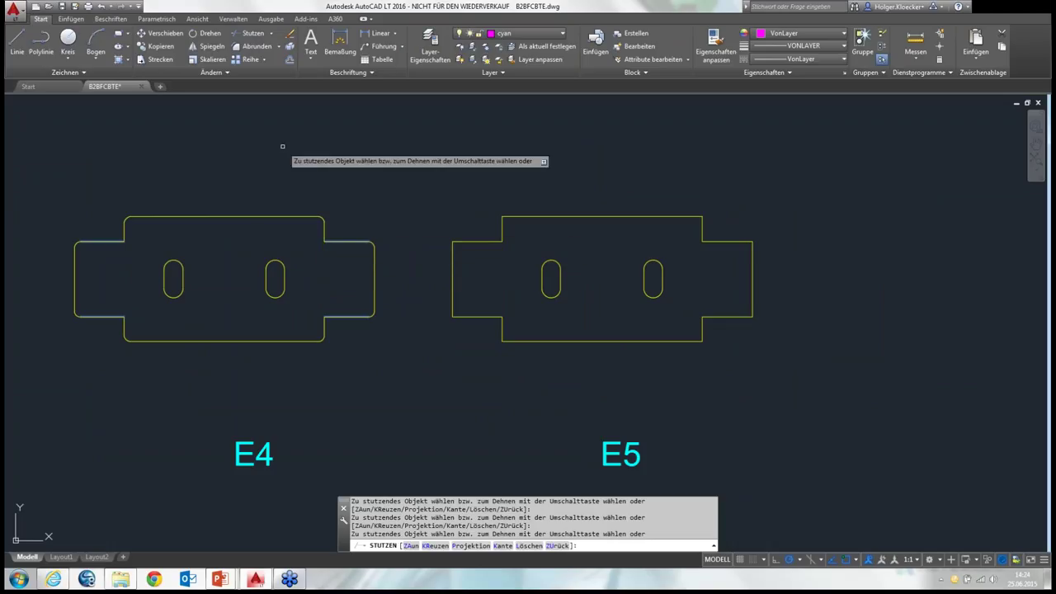
{"action": "right_click", "coordinate": [282, 146]}
{"action": "key", "text": "Escape"}
{"action": "key", "text": "Escape"}
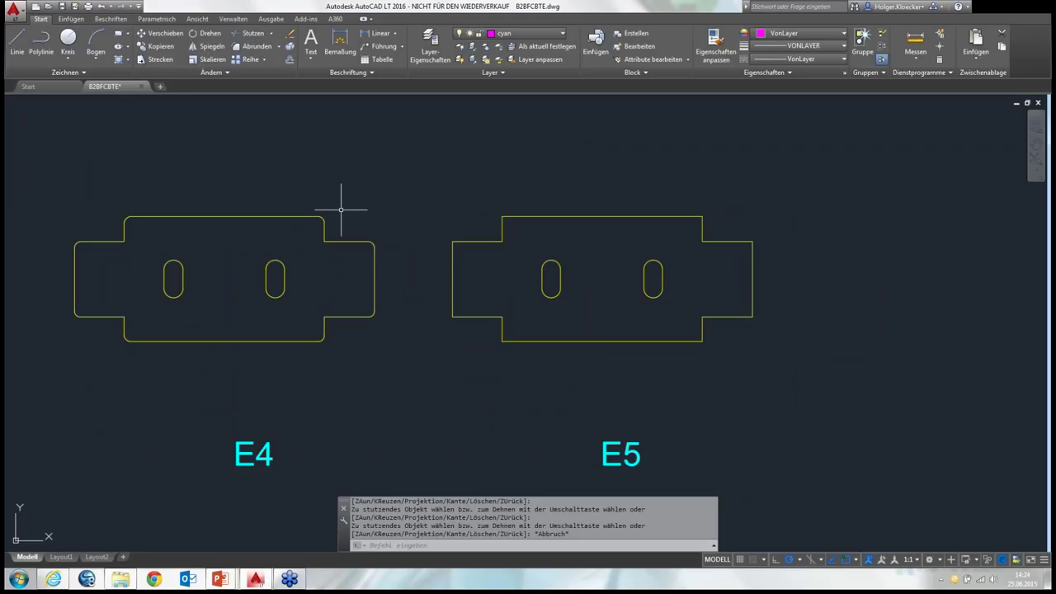
Step: Zoom to E1 and fillet its two circles together on the left side
{"action": "middle_click_drag", "start_coordinate": [341, 209], "coordinate": [359, 209]}
{"action": "scroll", "coordinate": [354, 212], "scroll_direction": "down", "scroll_amount": 2}
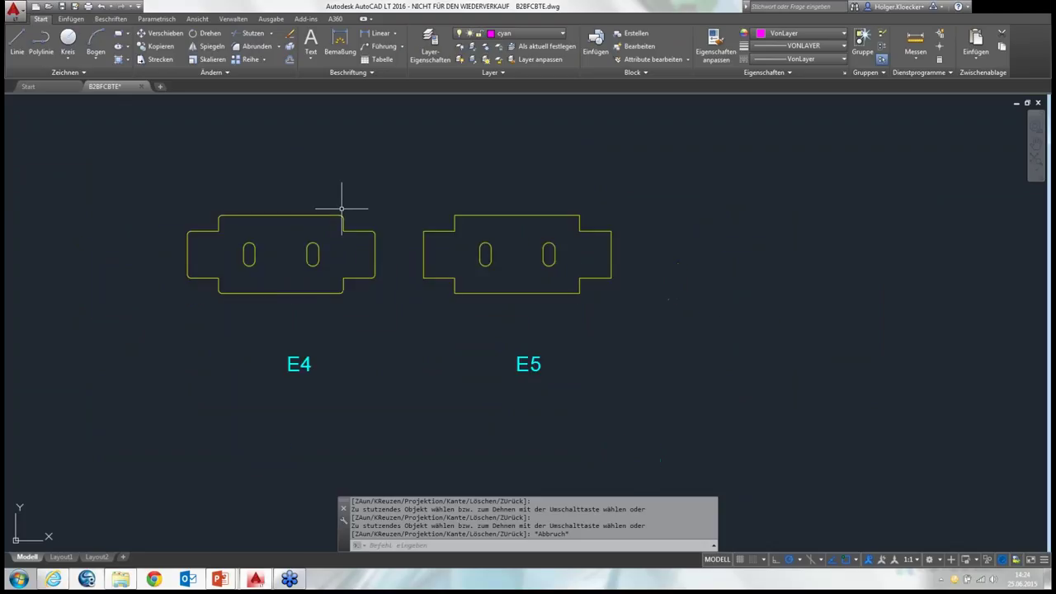
{"action": "middle_click_drag", "start_coordinate": [245, 189], "coordinate": [458, 304]}
{"action": "scroll", "coordinate": [459, 303], "scroll_direction": "down", "scroll_amount": 2}
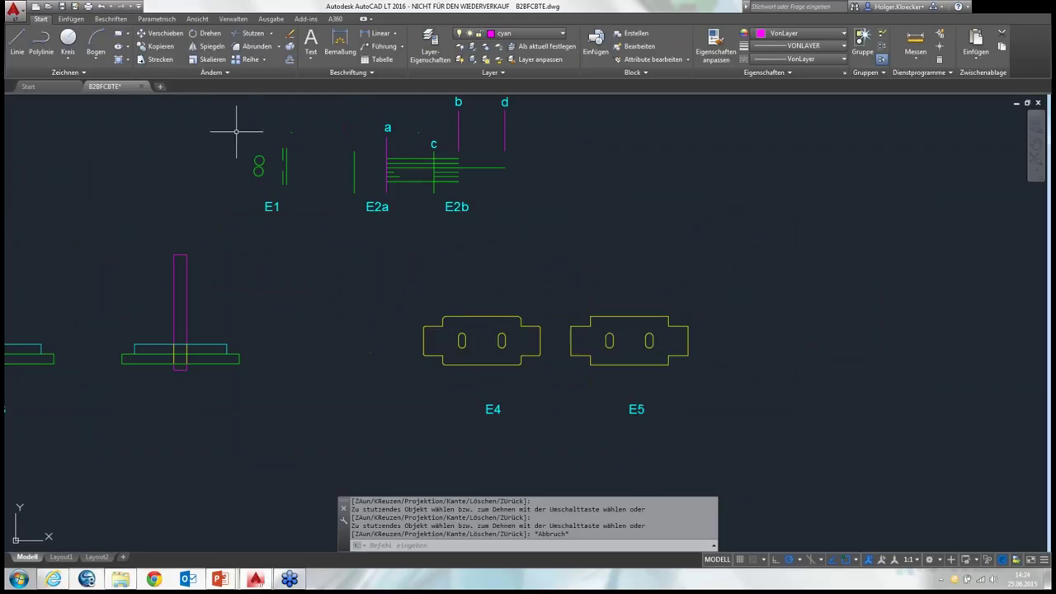
{"action": "scroll", "coordinate": [236, 129], "scroll_direction": "up", "scroll_amount": 6}
{"action": "middle_click_drag", "start_coordinate": [278, 172], "coordinate": [230, 171]}
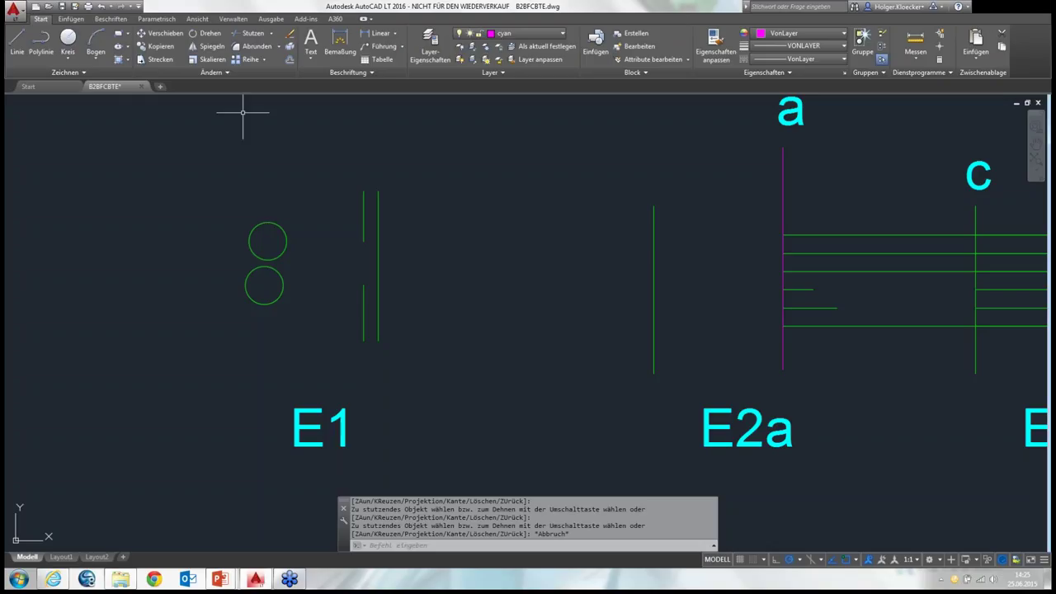
{"action": "left_click", "coordinate": [253, 51]}
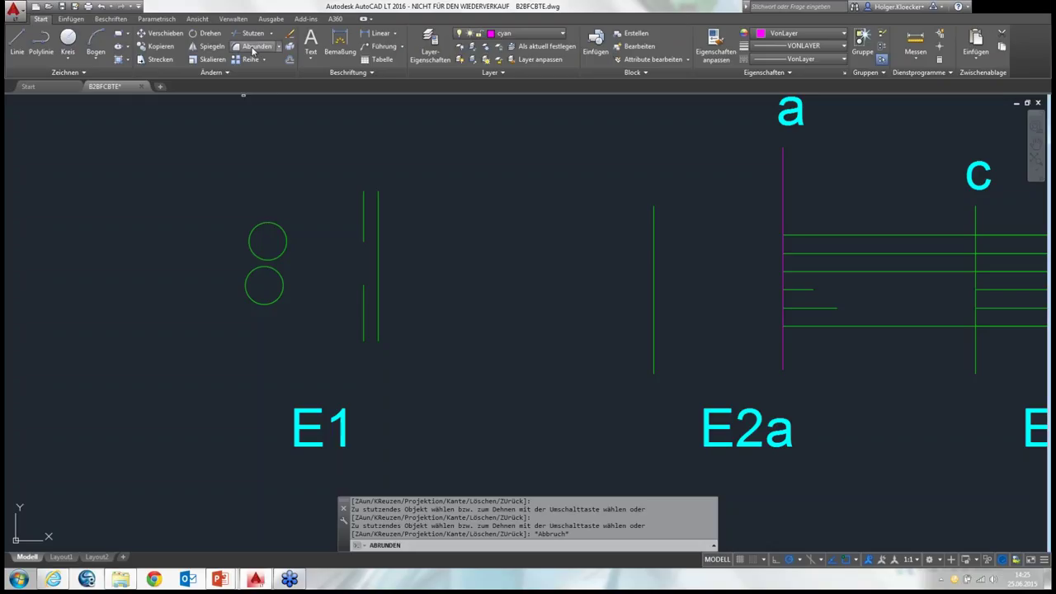
{"action": "left_click", "coordinate": [249, 253]}
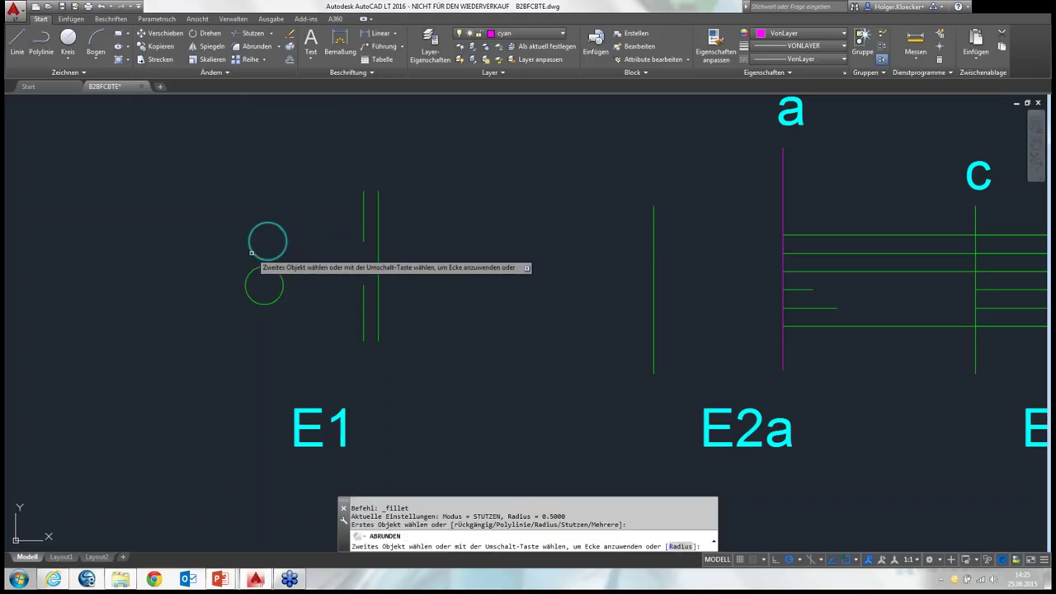
{"action": "left_click", "coordinate": [251, 267]}
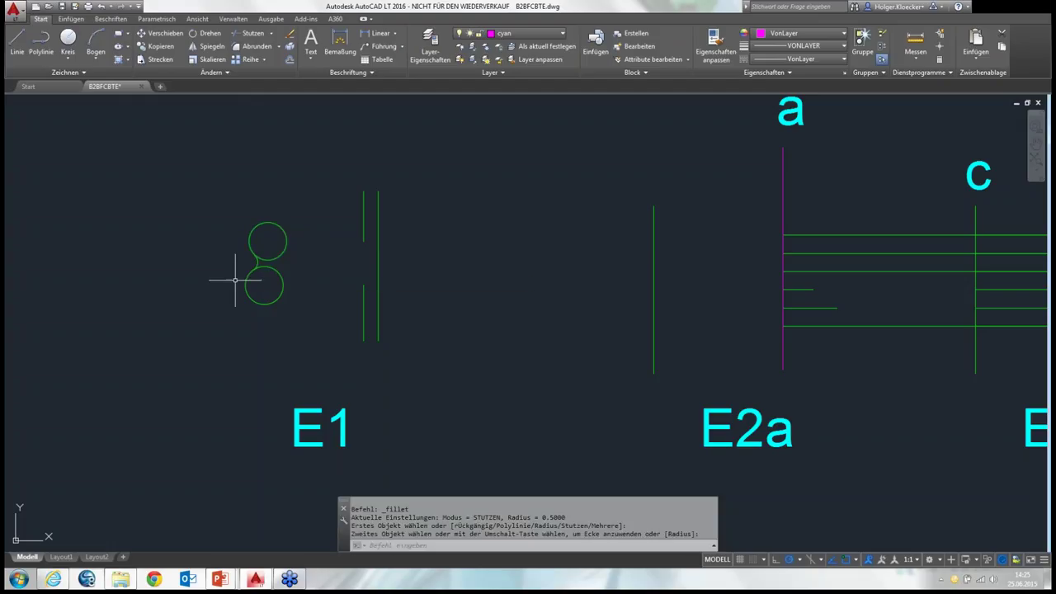
Step: Fillet the two E1 circles together on their right side as well
{"action": "scroll", "coordinate": [229, 275], "scroll_direction": "up", "scroll_amount": 2}
{"action": "scroll", "coordinate": [230, 267], "scroll_direction": "up", "scroll_amount": 2}
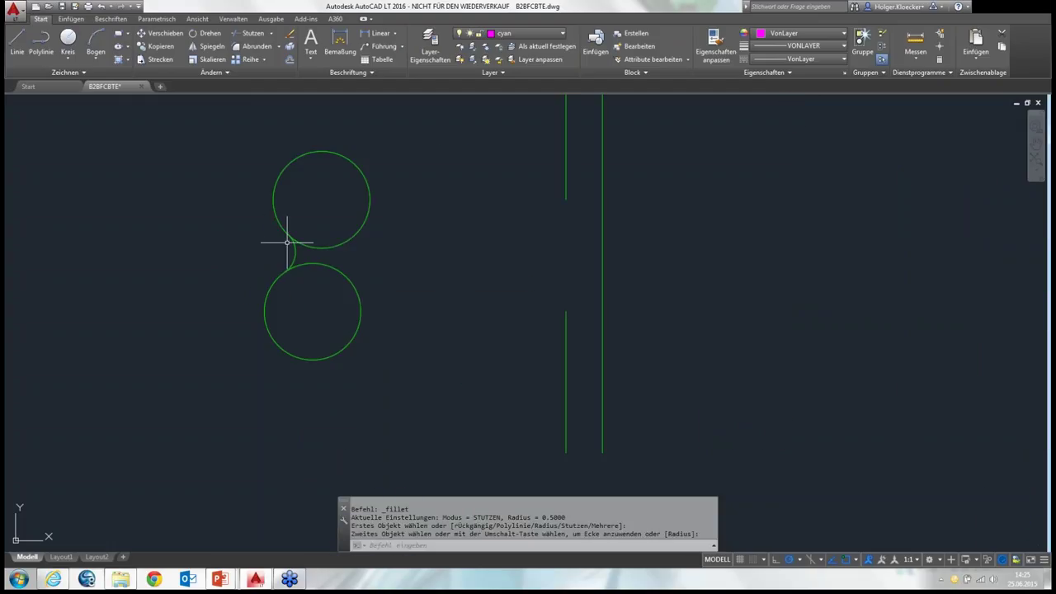
{"action": "right_click", "coordinate": [355, 240]}
{"action": "left_click", "coordinate": [355, 242]}
{"action": "left_click", "coordinate": [355, 242]}
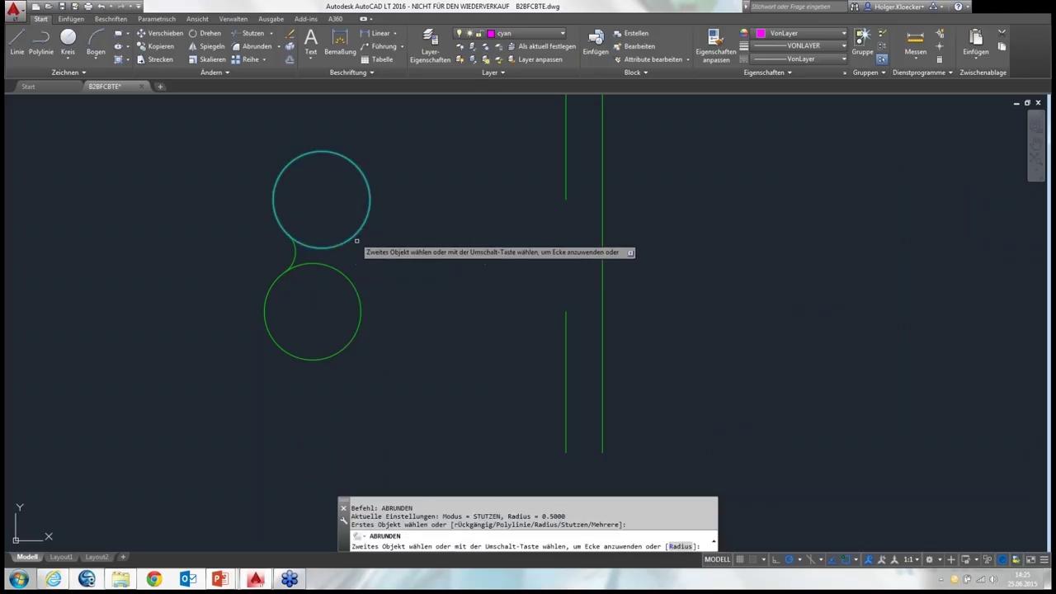
{"action": "left_click", "coordinate": [346, 278]}
{"action": "right_click", "coordinate": [366, 258]}
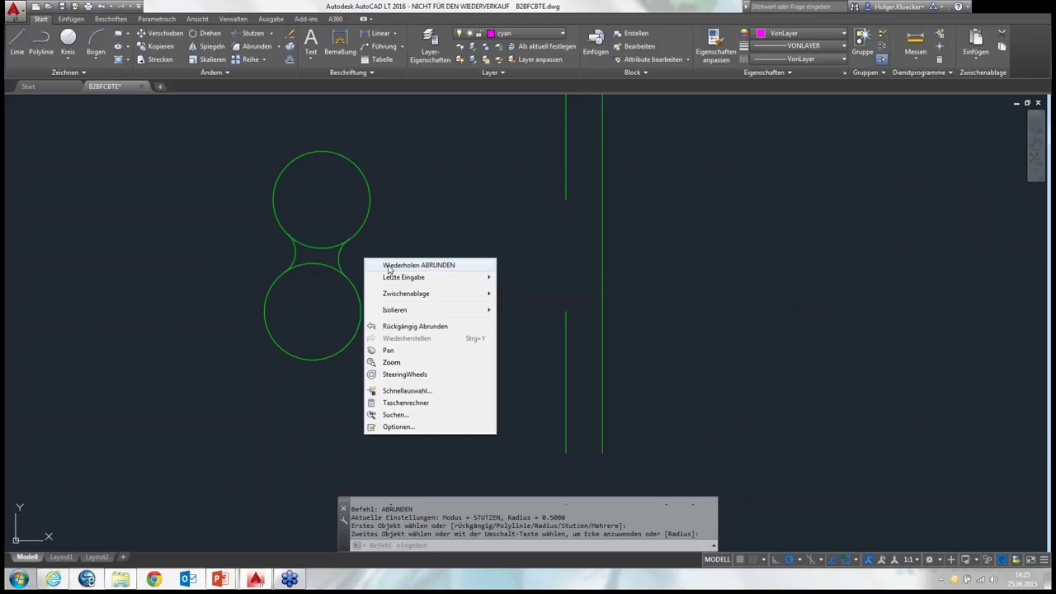
{"action": "left_click", "coordinate": [253, 34]}
Step: Trim the E1 circle arcs between the fillets, using both circles as cutting edges
{"action": "left_click", "coordinate": [395, 380]}
{"action": "left_click", "coordinate": [246, 190]}
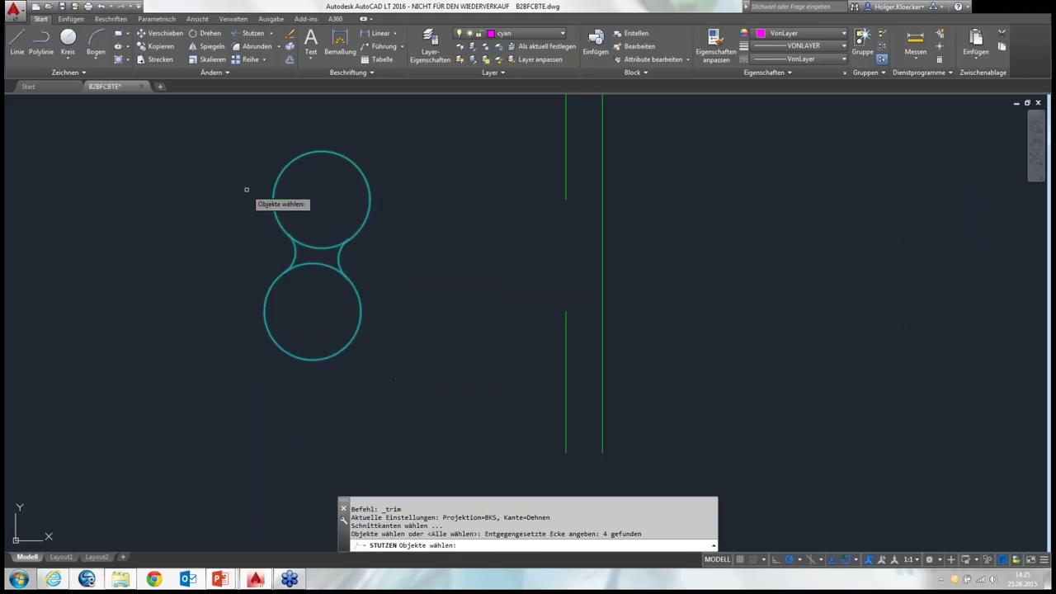
{"action": "key", "text": "Return"}
{"action": "left_click", "coordinate": [305, 241]}
{"action": "left_click", "coordinate": [302, 255]}
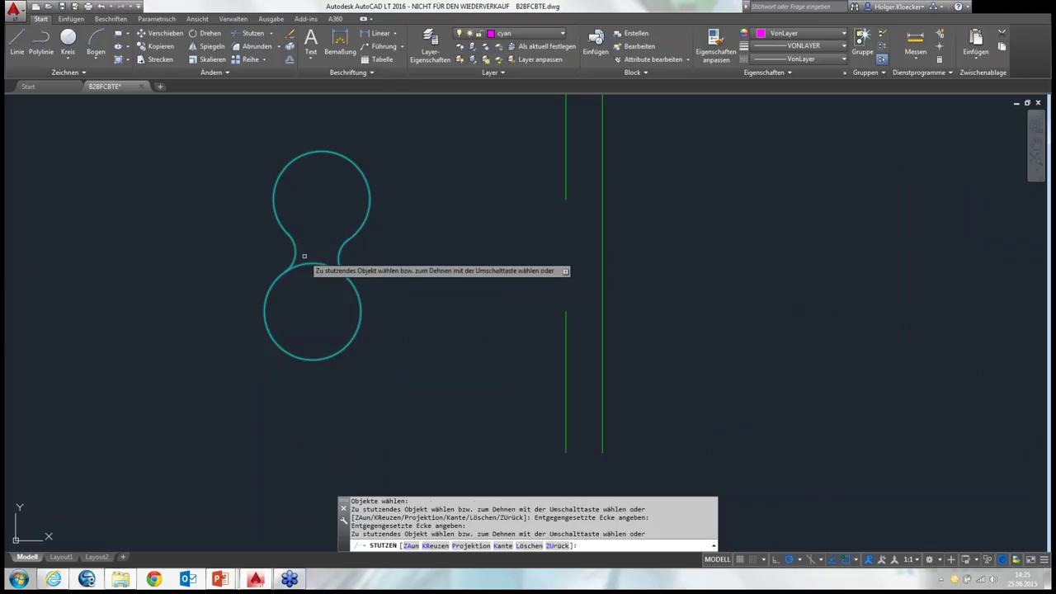
{"action": "right_click", "coordinate": [325, 257]}
{"action": "left_click", "coordinate": [325, 257]}
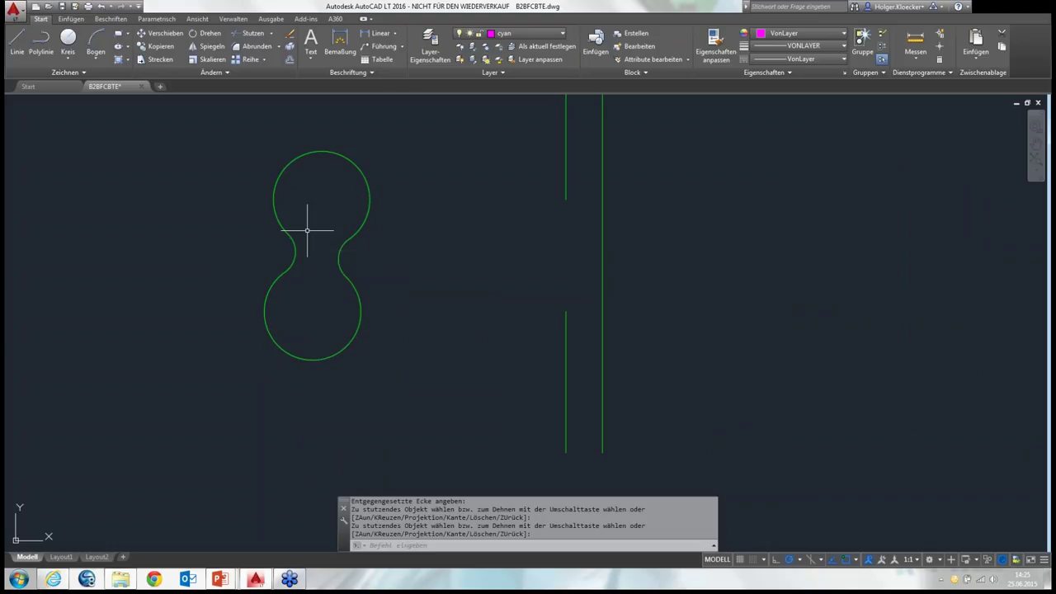
{"action": "scroll", "coordinate": [306, 228], "scroll_direction": "down", "scroll_amount": 2}
{"action": "scroll", "coordinate": [365, 228], "scroll_direction": "down", "scroll_amount": 2}
{"action": "scroll", "coordinate": [417, 235], "scroll_direction": "up", "scroll_amount": 2}
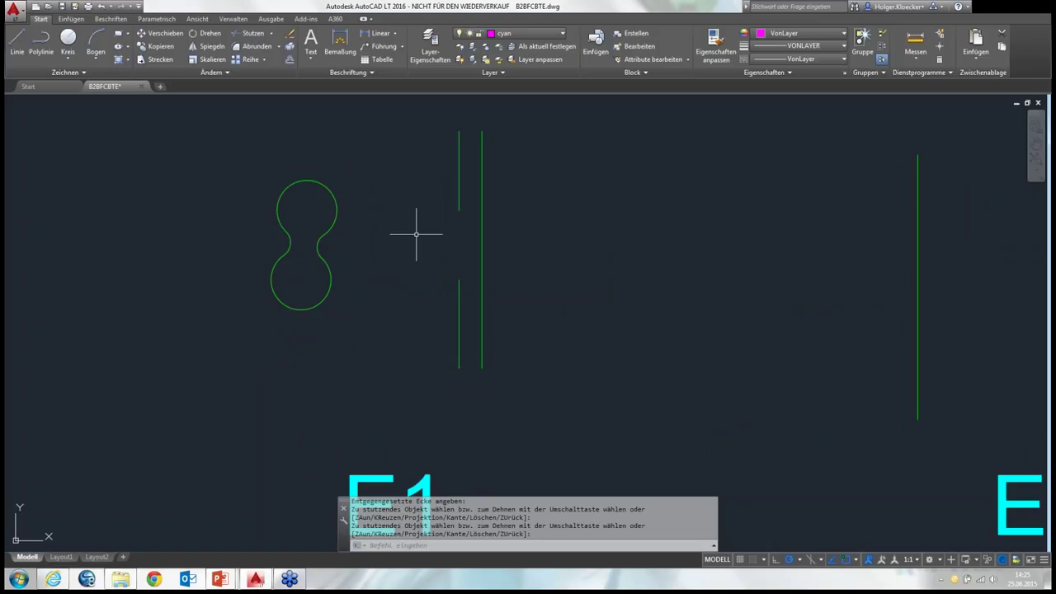
{"action": "scroll", "coordinate": [416, 234], "scroll_direction": "down", "scroll_amount": 2}
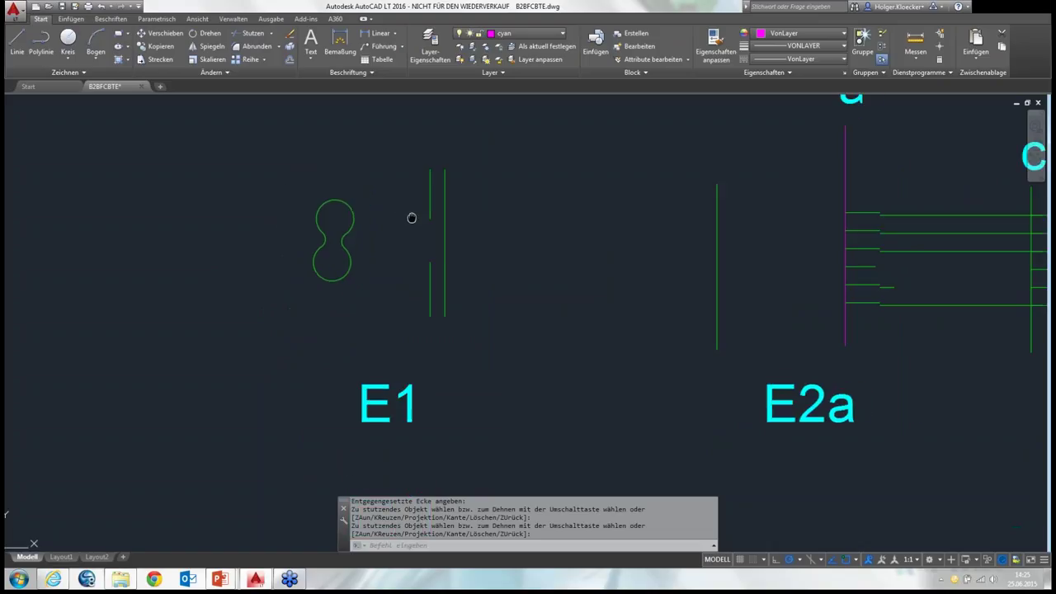
Step: Fillet the tops of E1's two vertical lines into a connecting arc
{"action": "scroll", "coordinate": [358, 228], "scroll_direction": "up", "scroll_amount": 3}
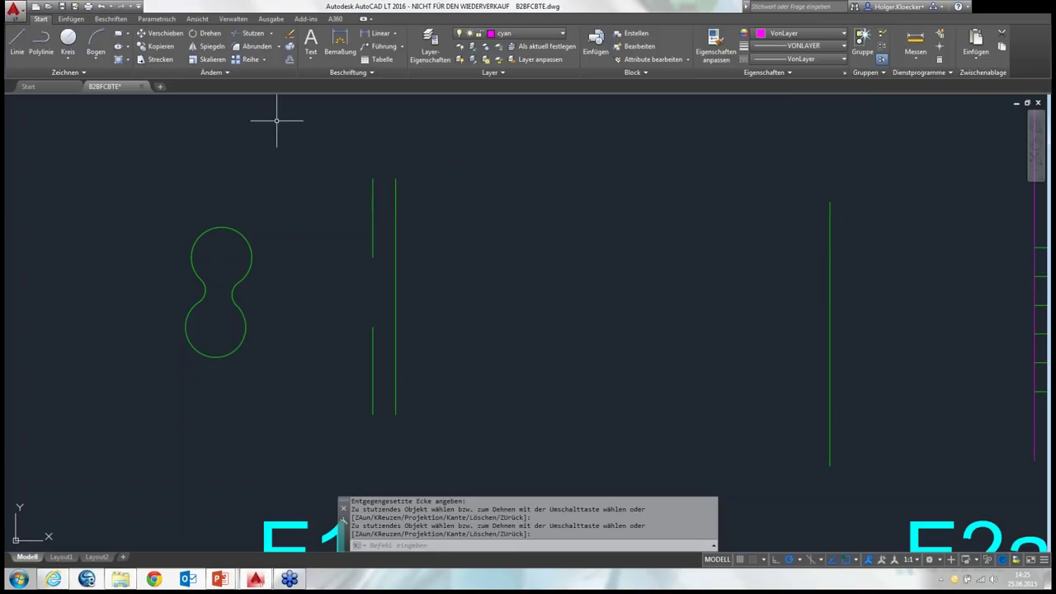
{"action": "left_click", "coordinate": [257, 47]}
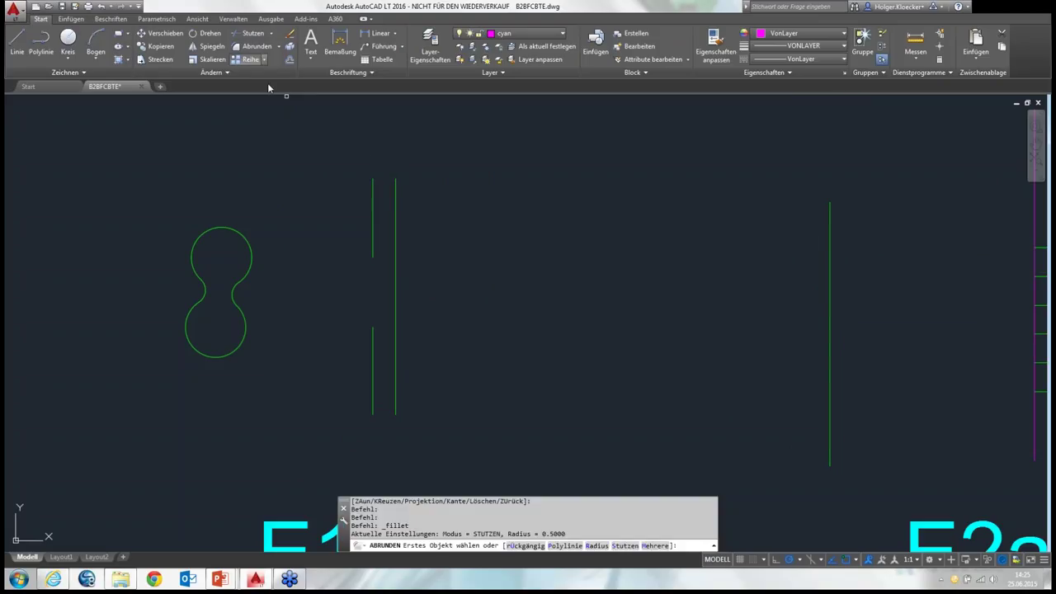
{"action": "left_click", "coordinate": [372, 186]}
{"action": "left_click", "coordinate": [395, 198]}
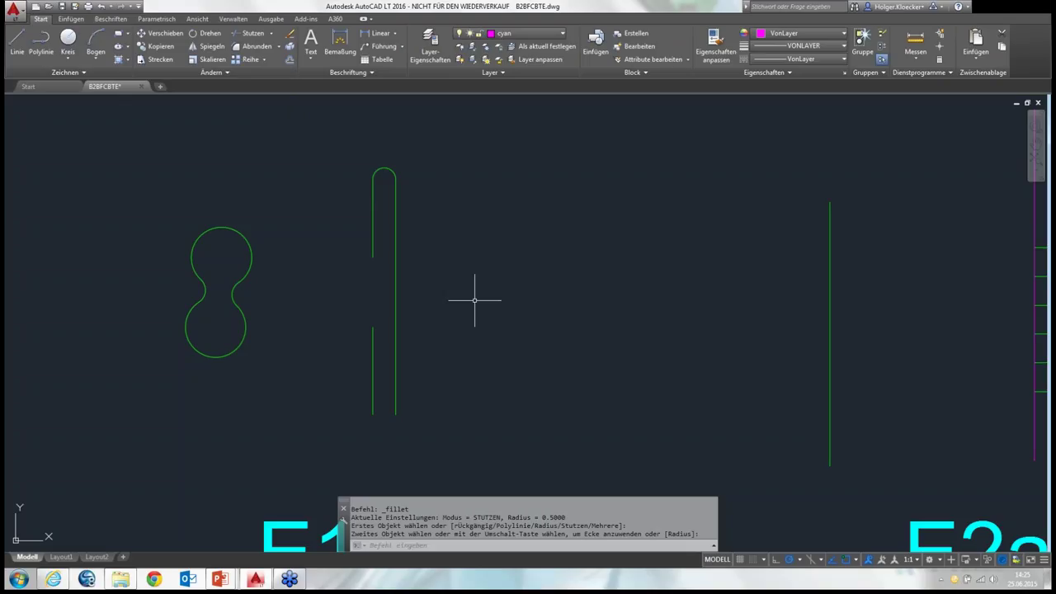
Step: Fillet the bottoms of the two lines to close the slot, undoing a misplaced first arc
{"action": "right_click", "coordinate": [438, 288]}
{"action": "left_click", "coordinate": [462, 295]}
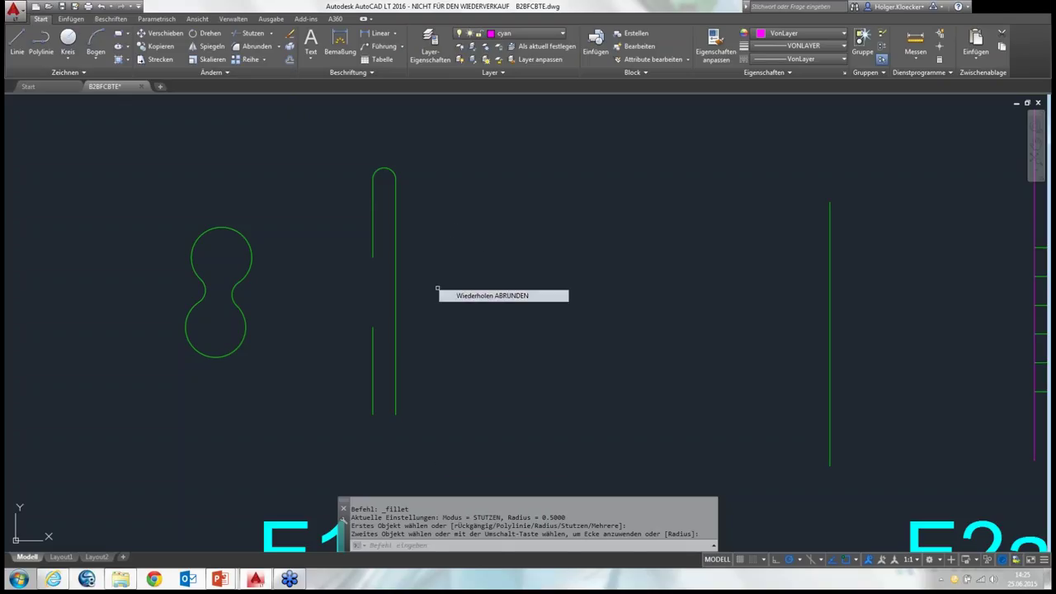
{"action": "left_click", "coordinate": [373, 369]}
{"action": "left_click", "coordinate": [395, 375]}
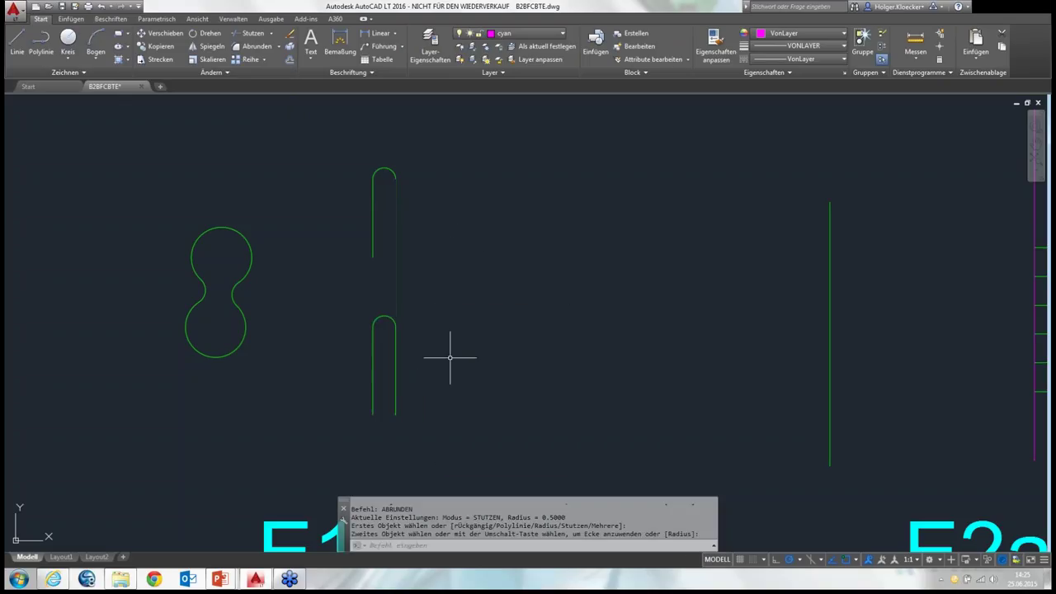
{"action": "key", "text": "ctrl+z"}
{"action": "right_click", "coordinate": [414, 331]}
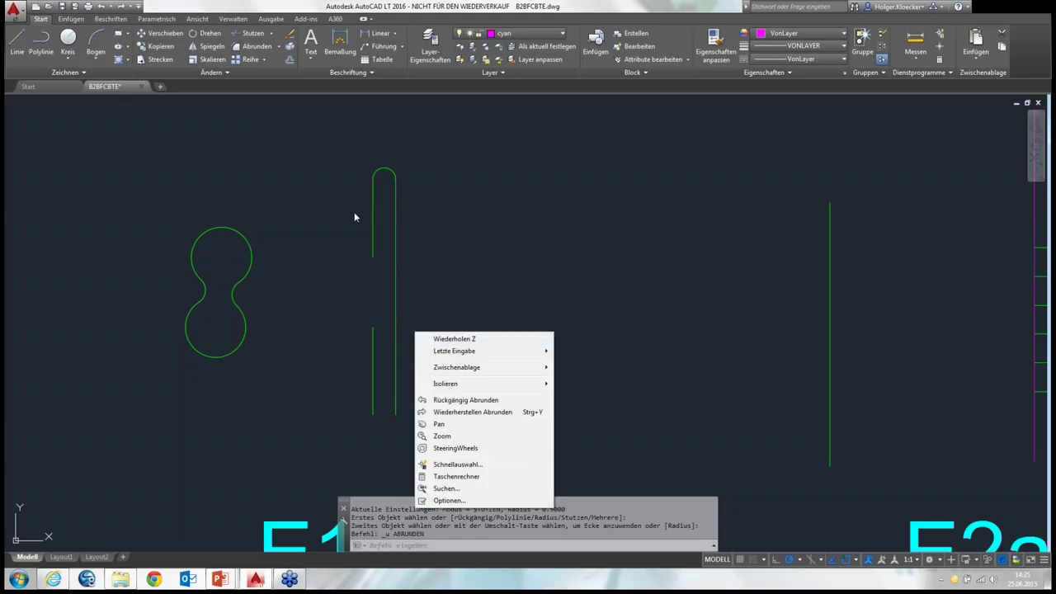
{"action": "left_click", "coordinate": [256, 46]}
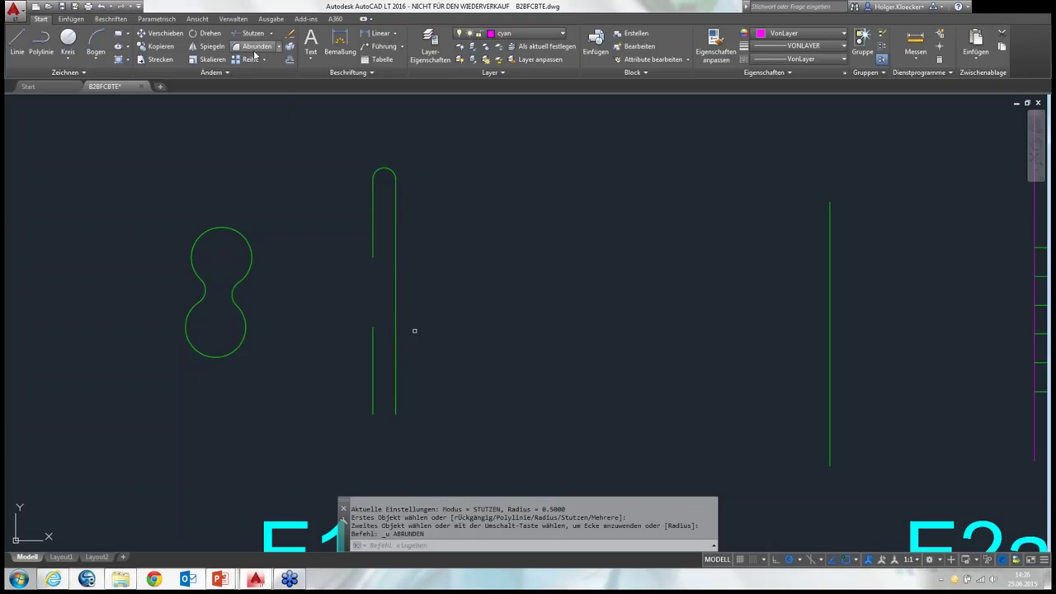
{"action": "left_click", "coordinate": [372, 390]}
{"action": "left_click", "coordinate": [395, 406]}
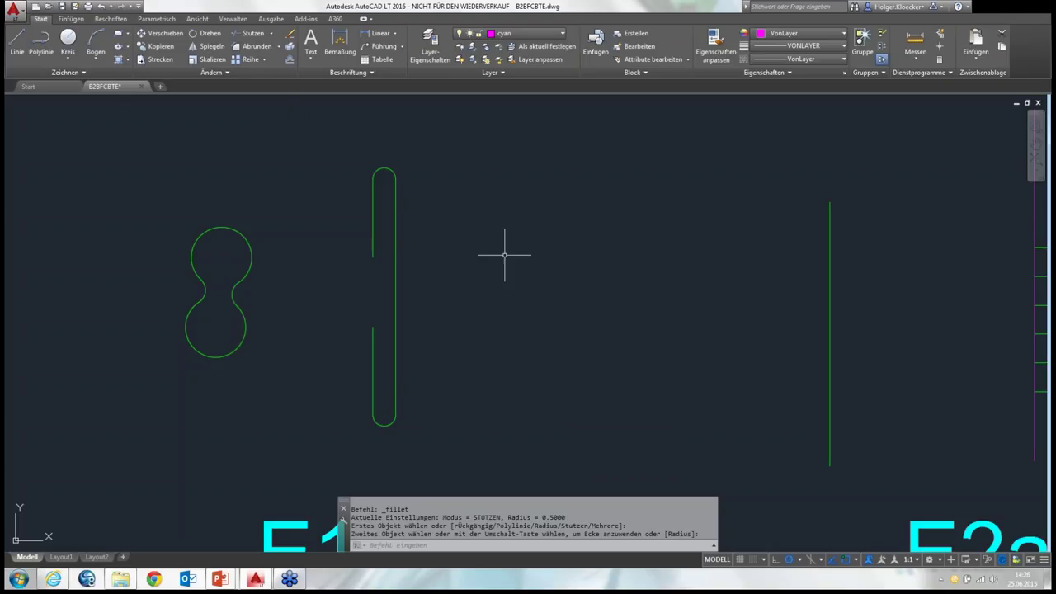
Step: Pan the view over to plates E4 and E5
{"action": "scroll", "coordinate": [516, 251], "scroll_direction": "down", "scroll_amount": 5}
{"action": "middle_click_drag", "start_coordinate": [554, 295], "coordinate": [382, 180]}
{"action": "middle_click_drag", "start_coordinate": [424, 326], "coordinate": [243, 180]}
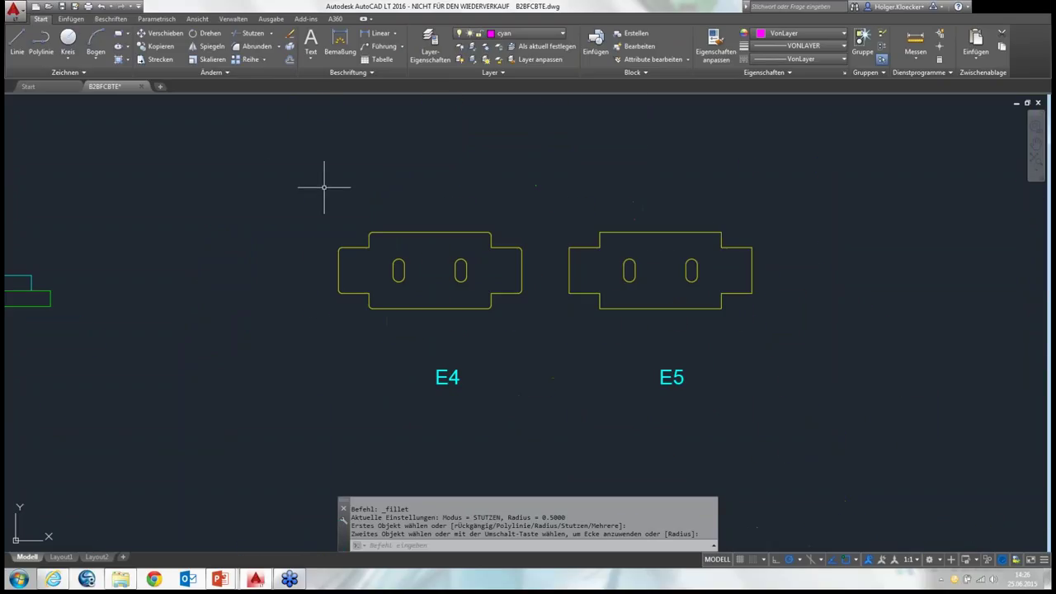
Step: Apply Fillet (Abrunden) with the Polyline option to the E5 outline, rounding its 12 corners at once
{"action": "scroll", "coordinate": [326, 185], "scroll_direction": "up", "scroll_amount": 2}
{"action": "middle_click_drag", "start_coordinate": [430, 221], "coordinate": [210, 183]}
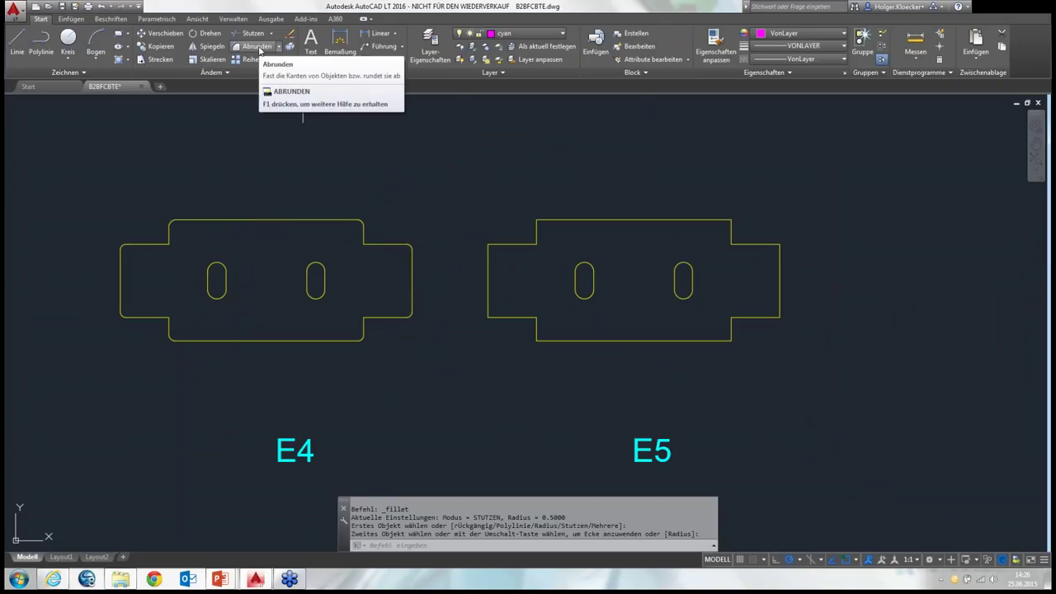
{"action": "mouse_move", "coordinate": [255, 46]}
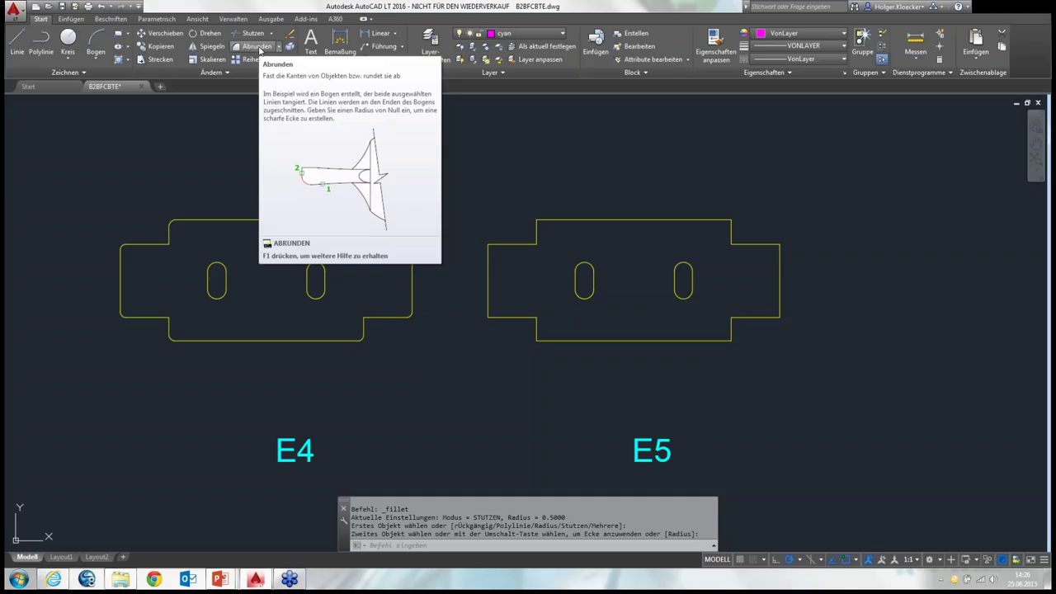
{"action": "left_click", "coordinate": [259, 48]}
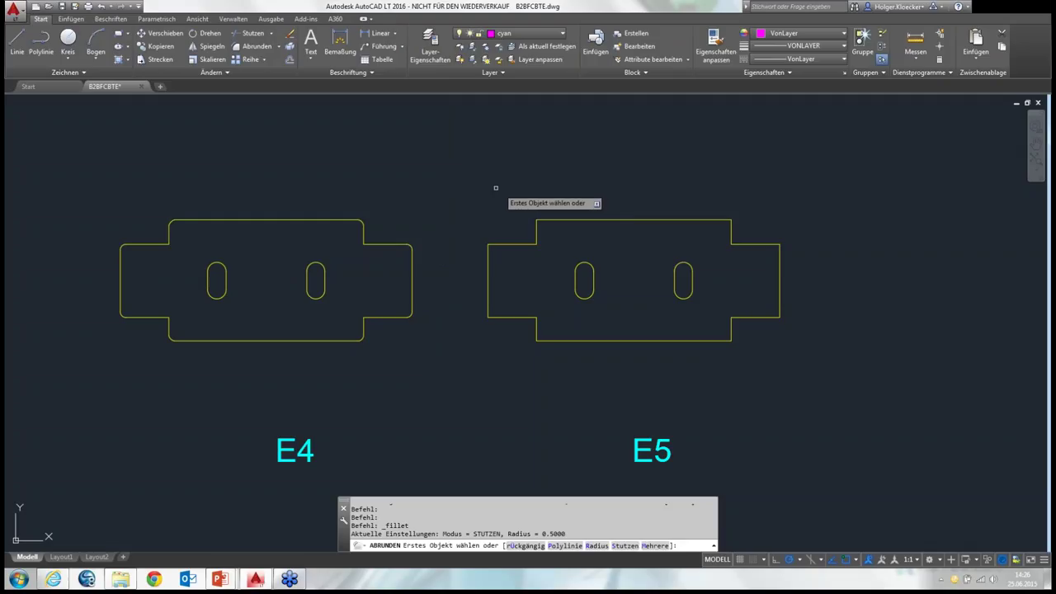
{"action": "key", "text": "Escape"}
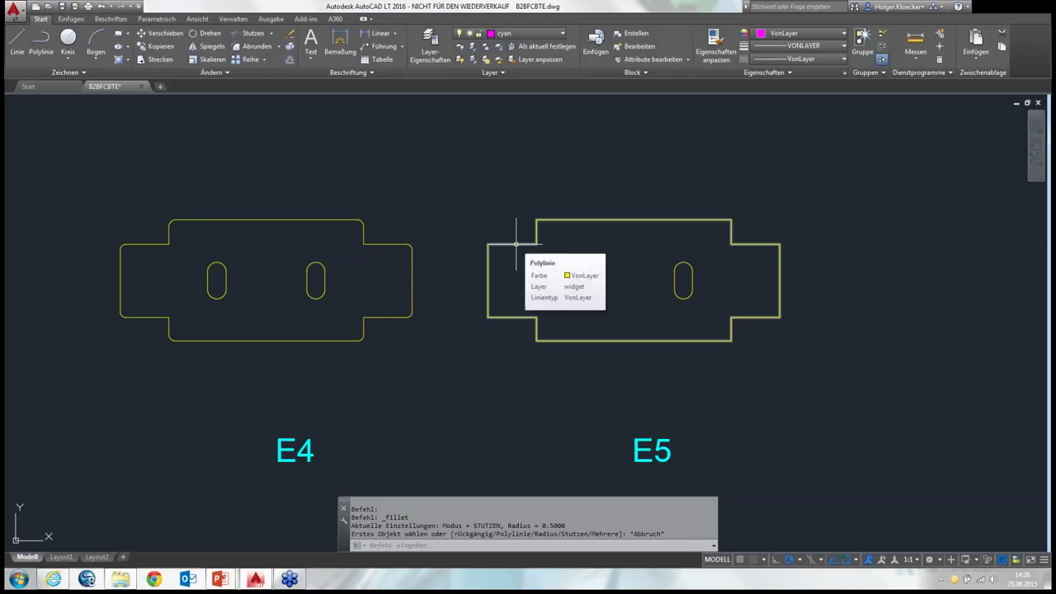
{"action": "left_click", "coordinate": [248, 47]}
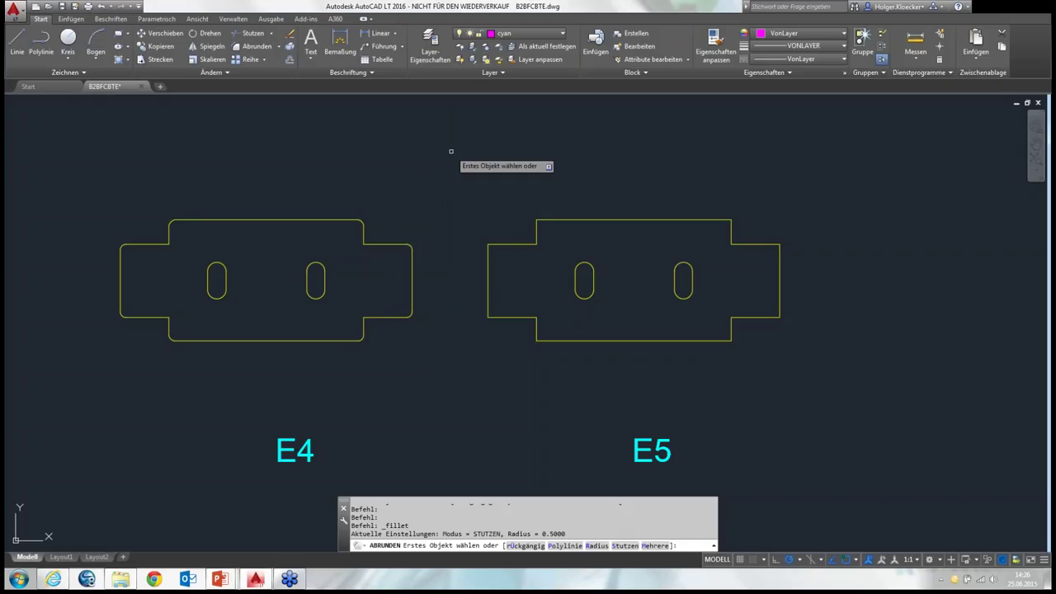
{"action": "left_click", "coordinate": [568, 546]}
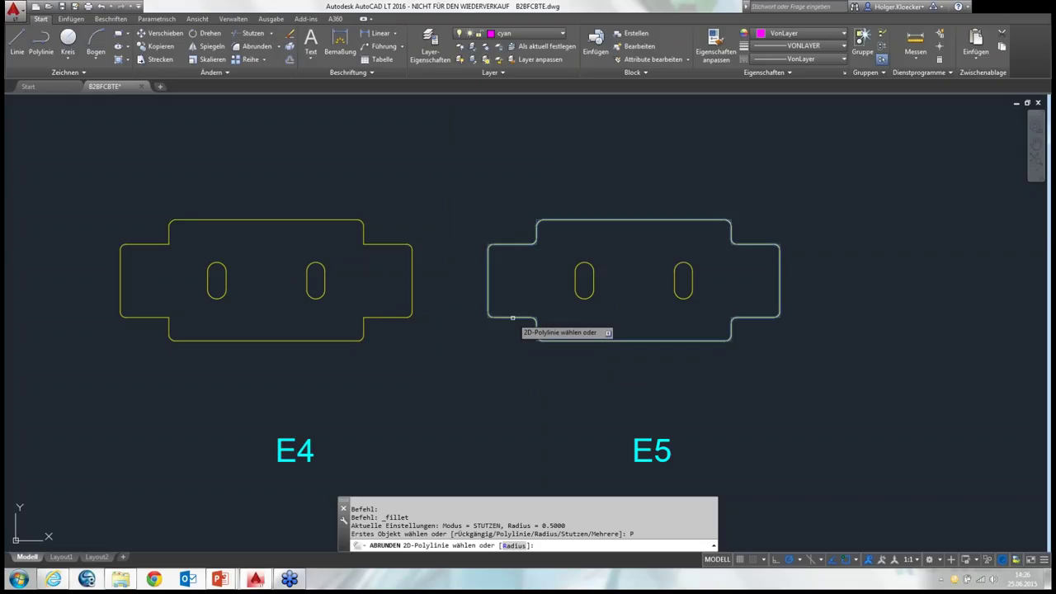
{"action": "left_click", "coordinate": [525, 244]}
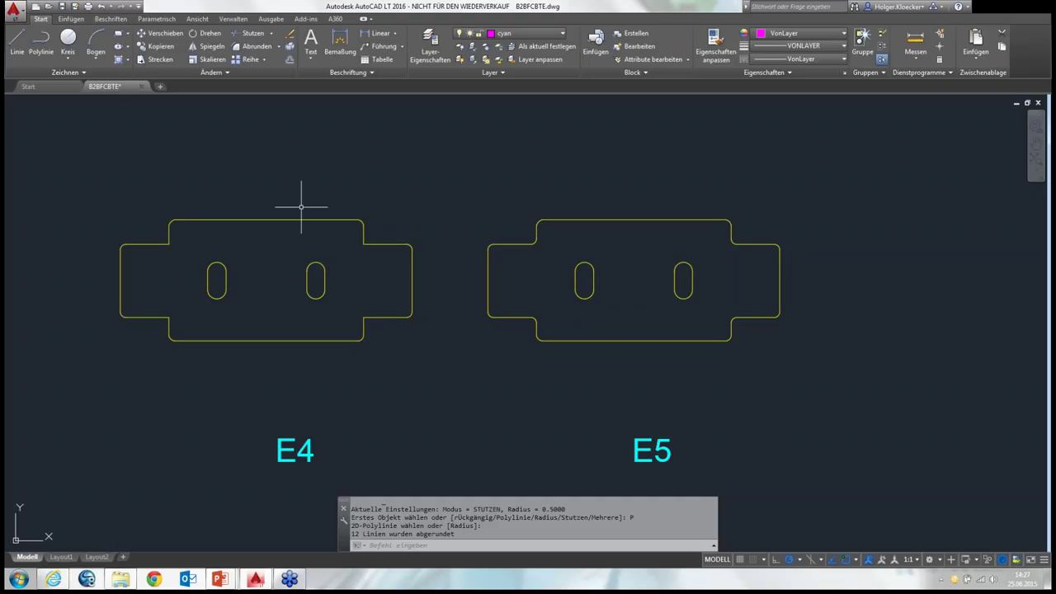
Step: Start a chamfer with E4's left edge as the first line, then zoom in on E4
{"action": "middle_click_drag", "start_coordinate": [302, 207], "coordinate": [362, 191]}
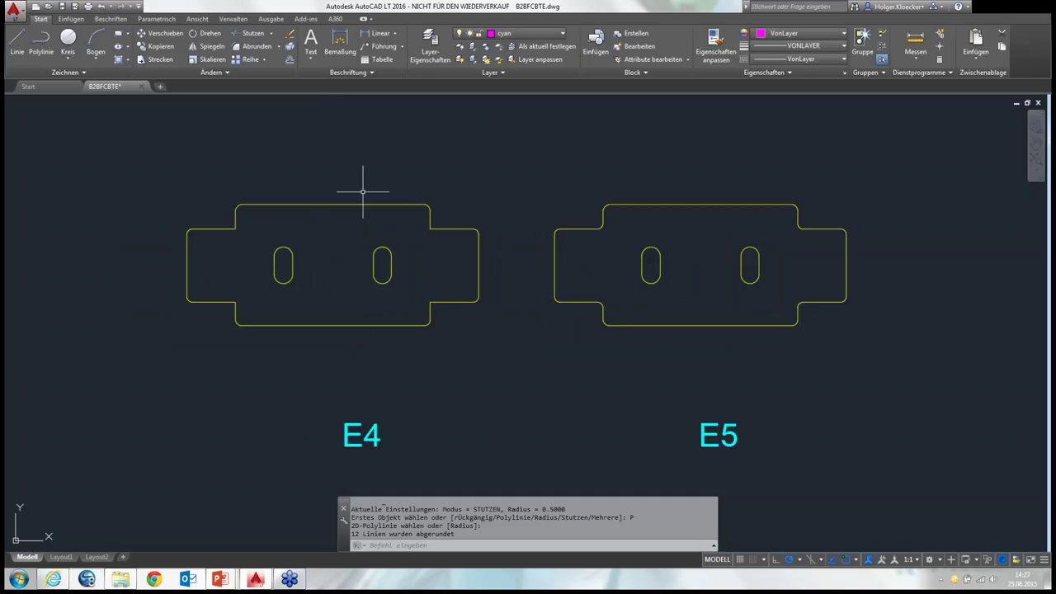
{"action": "left_click", "coordinate": [279, 46]}
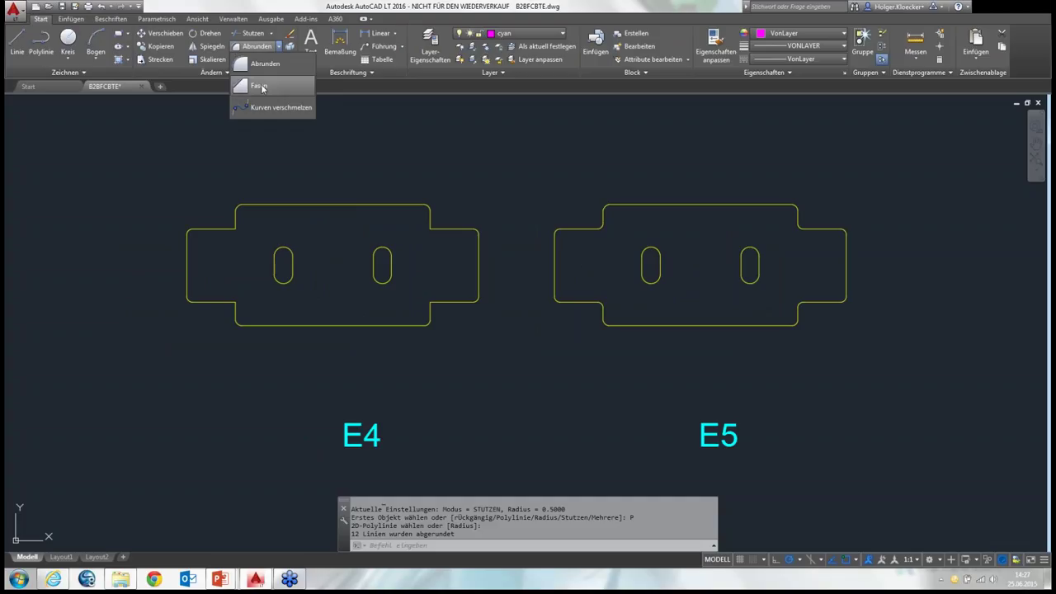
{"action": "left_click", "coordinate": [261, 86]}
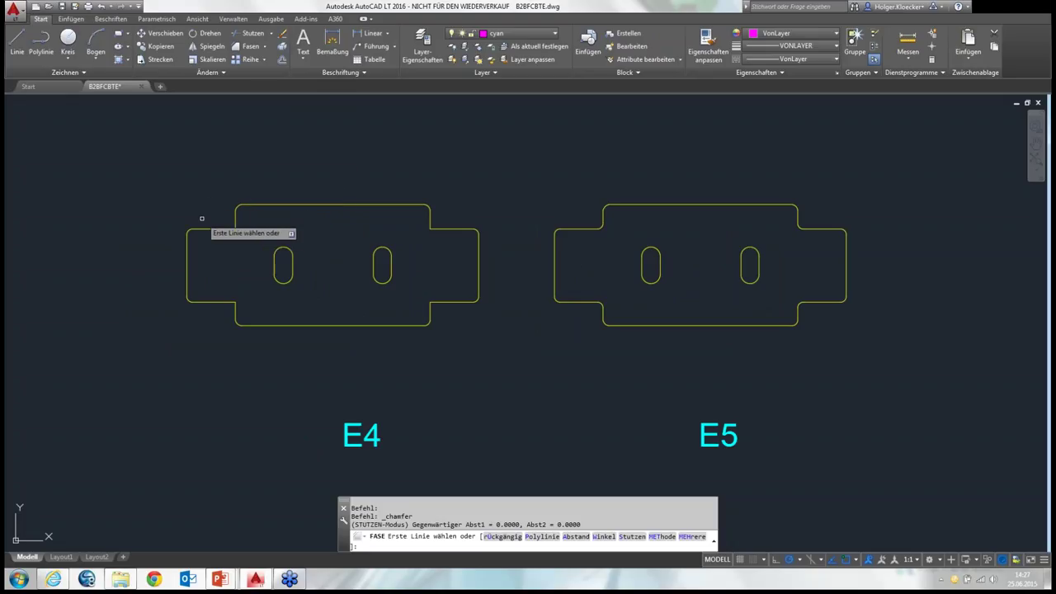
{"action": "left_click", "coordinate": [188, 239]}
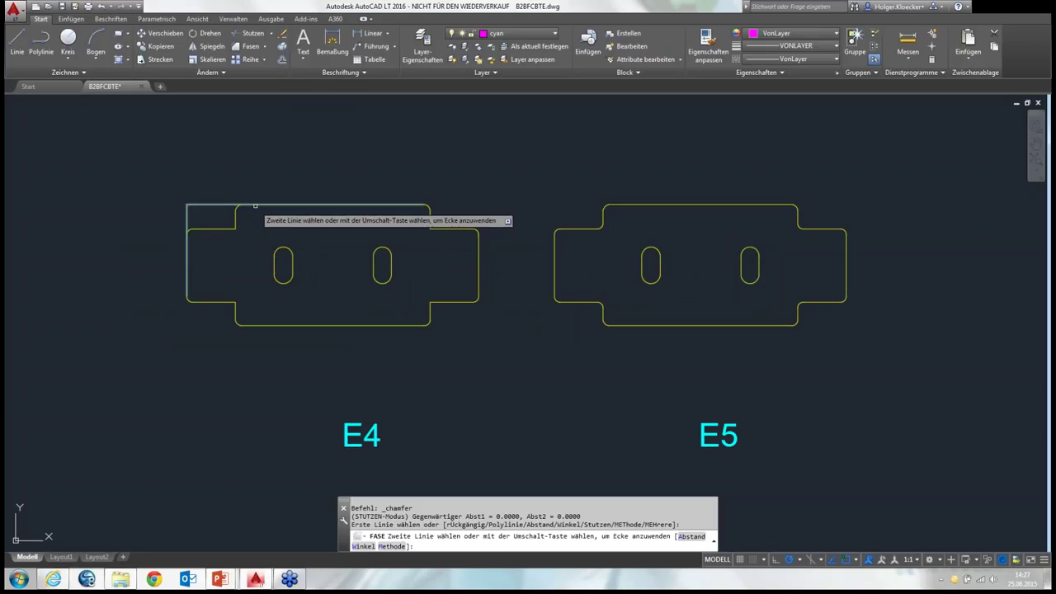
{"action": "scroll", "coordinate": [255, 205], "scroll_direction": "up", "scroll_amount": 2}
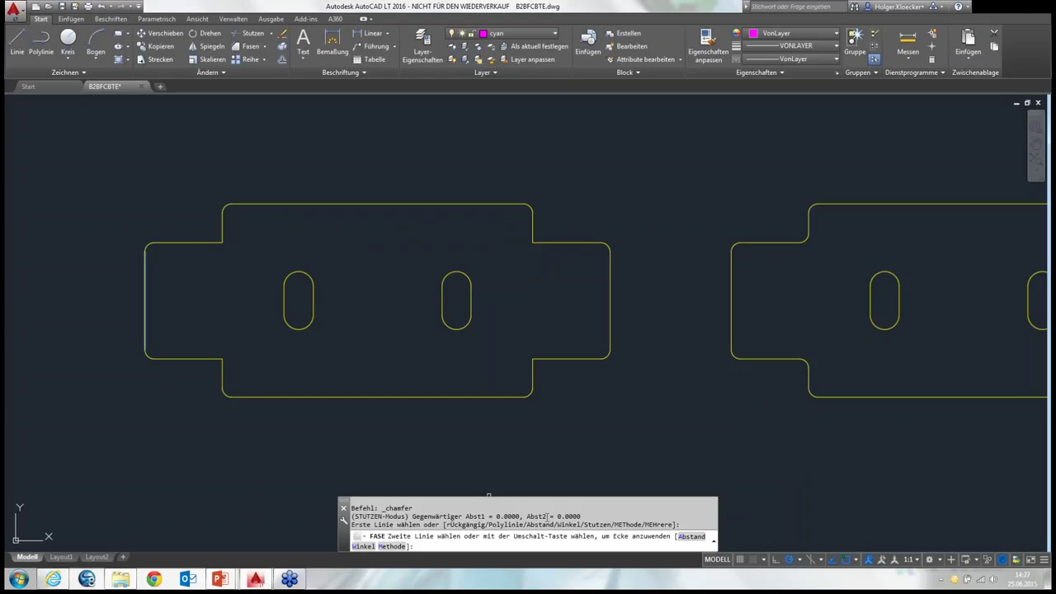
Step: Restart the chamfer and set its first distance to 1 and second distance to 2
{"action": "key", "text": "Escape"}
{"action": "right_click", "coordinate": [414, 348]}
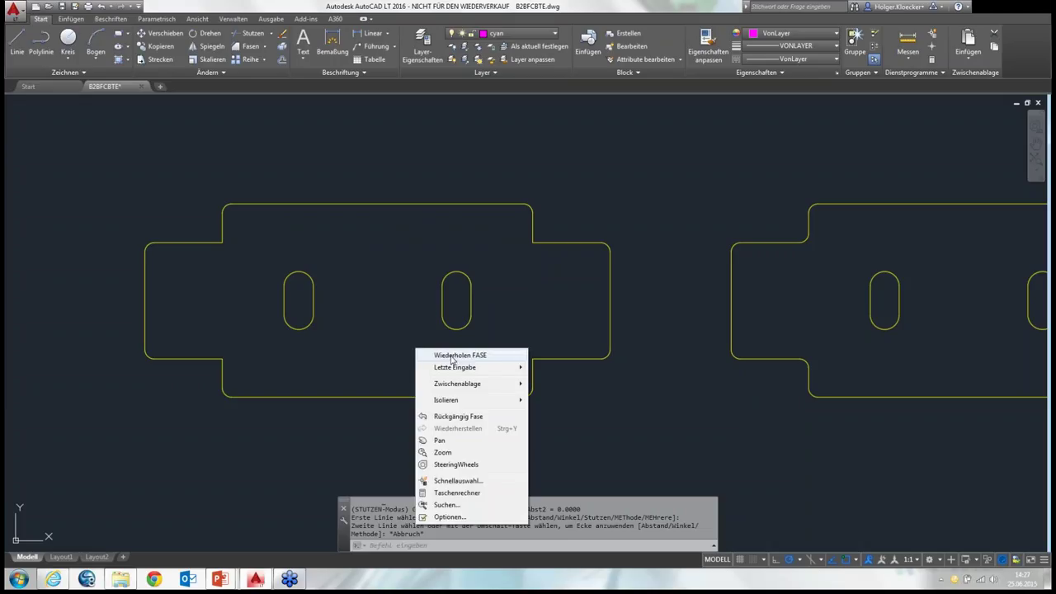
{"action": "left_click", "coordinate": [452, 357]}
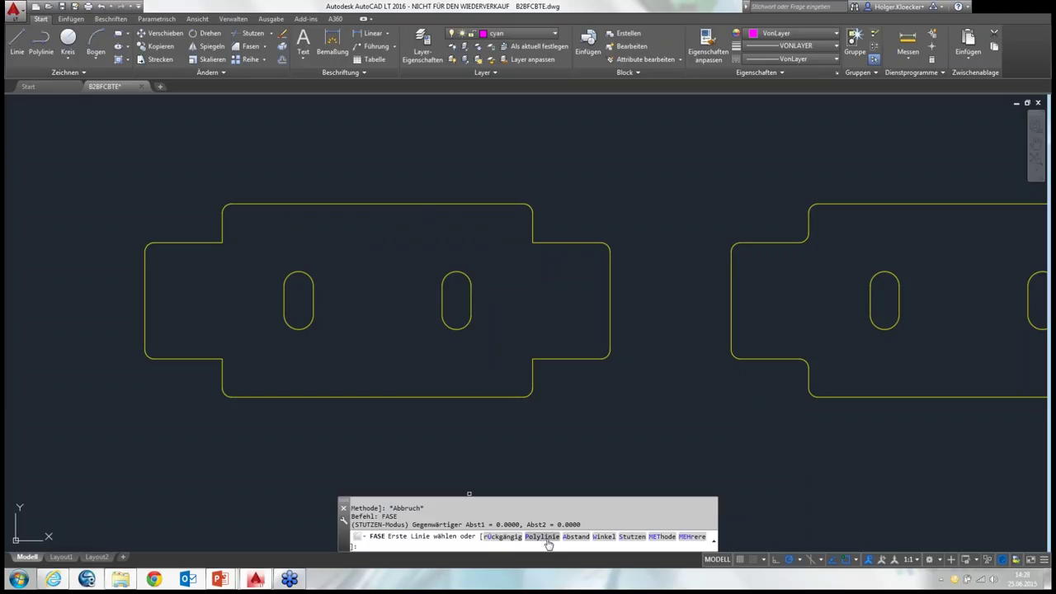
{"action": "left_click", "coordinate": [575, 537]}
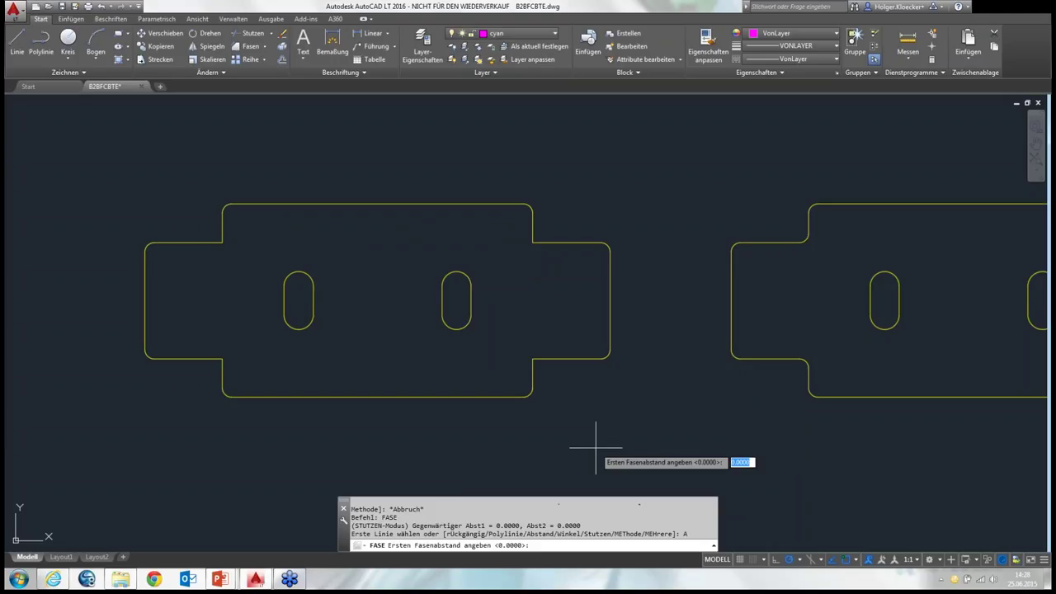
{"action": "type", "text": "1"}
{"action": "key", "text": "Return"}
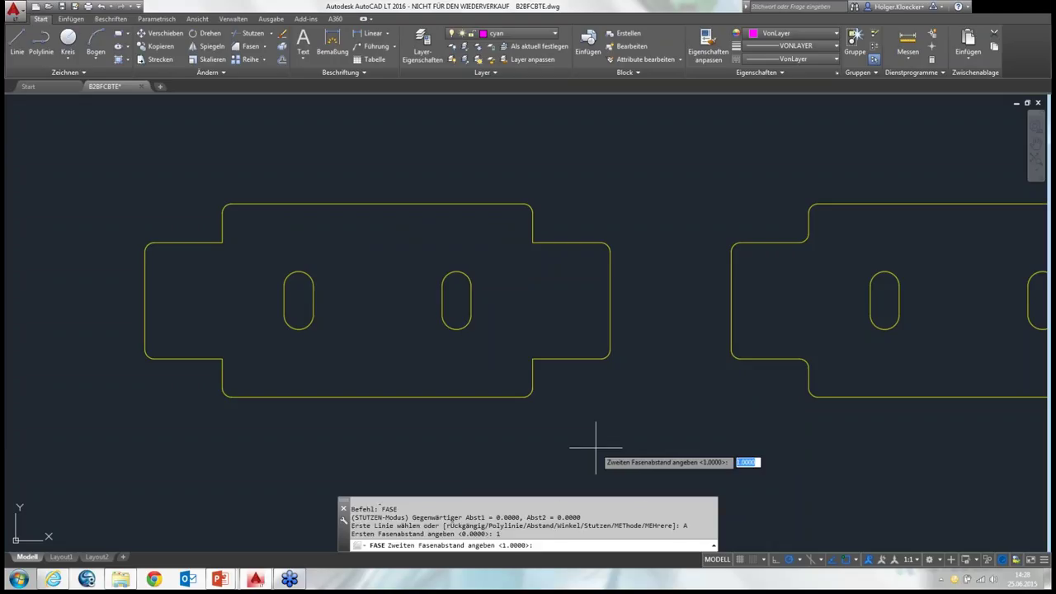
{"action": "type", "text": "2"}
{"action": "key", "text": "Return"}
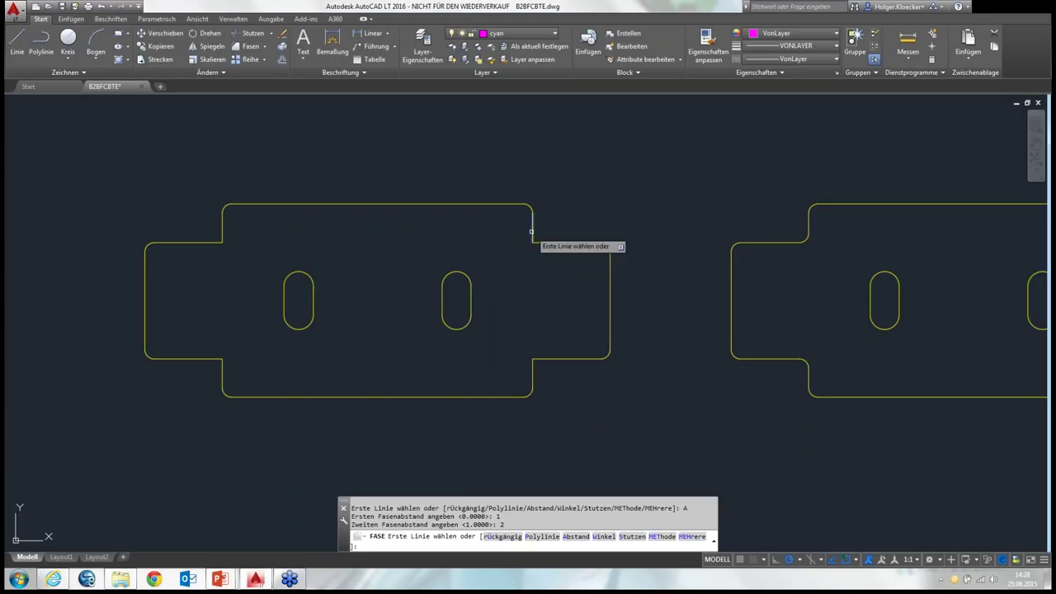
Step: Chamfer E4's upper-right and upper-left step corners with the 1 by 2 distances
{"action": "left_click", "coordinate": [532, 232]}
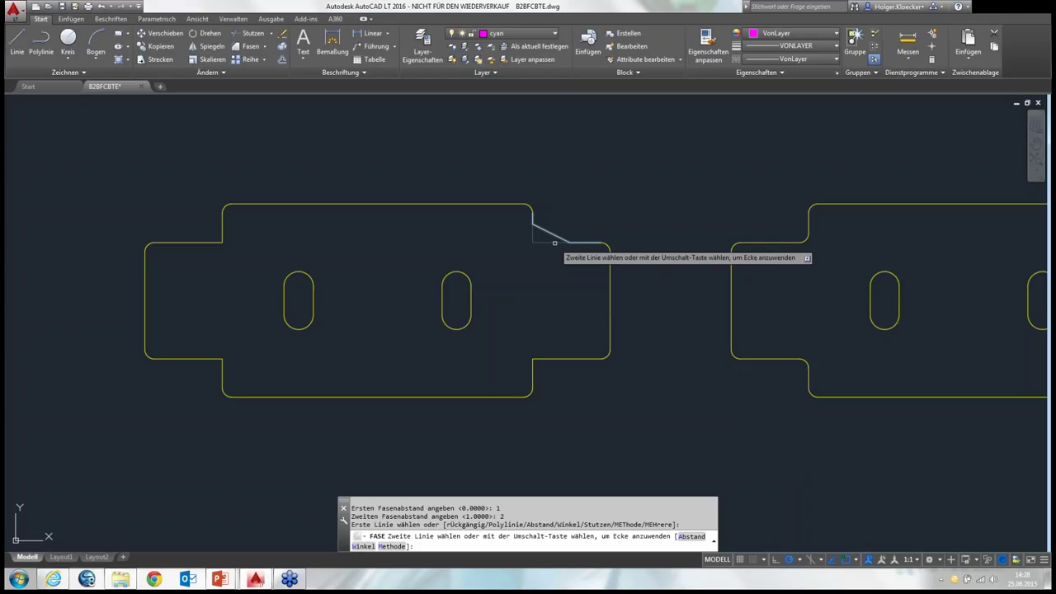
{"action": "left_click", "coordinate": [555, 243]}
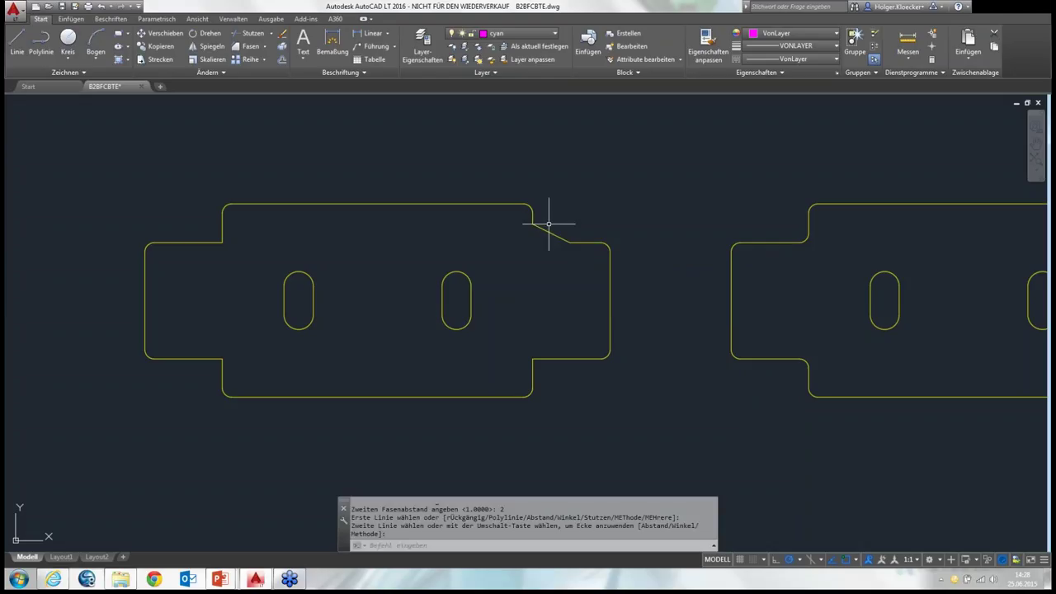
{"action": "right_click", "coordinate": [416, 231]}
{"action": "left_click", "coordinate": [425, 237]}
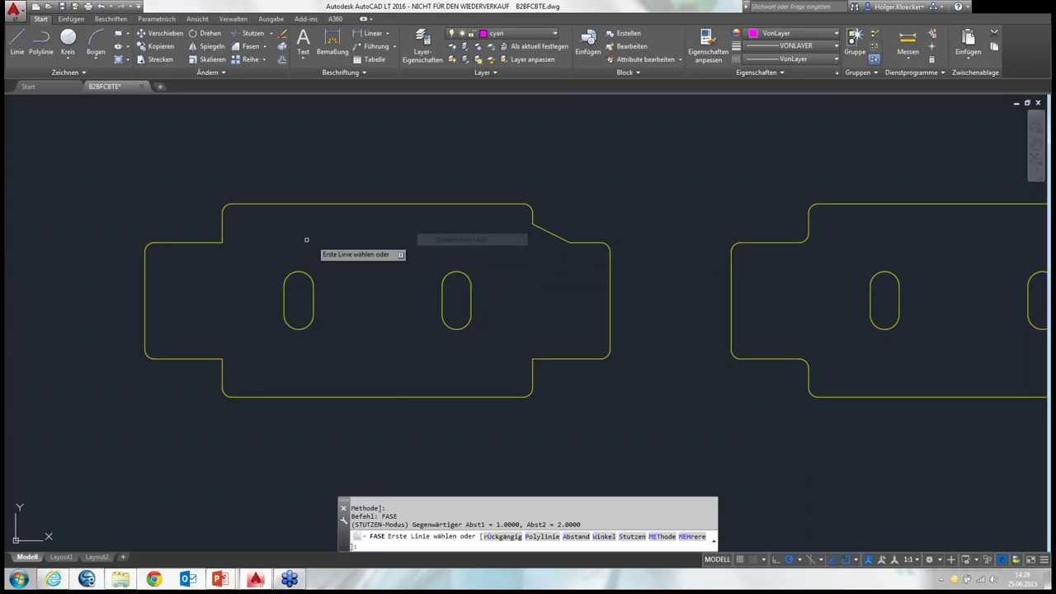
{"action": "left_click", "coordinate": [222, 234]}
{"action": "left_click", "coordinate": [212, 241]}
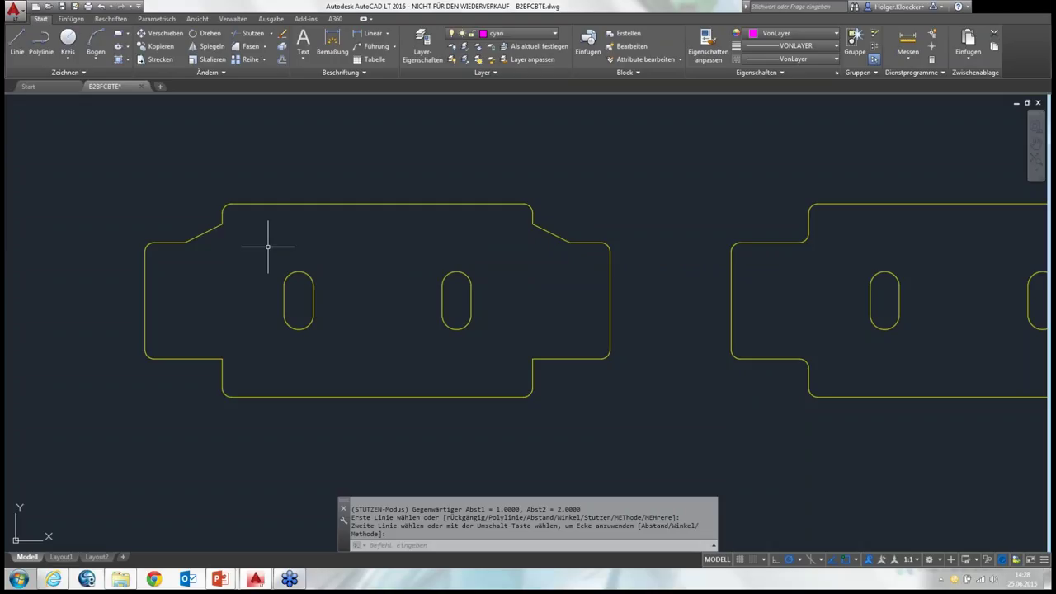
Step: Repeat the chamfer and switch its method to length-and-angle
{"action": "right_click", "coordinate": [279, 126]}
{"action": "left_click", "coordinate": [297, 123]}
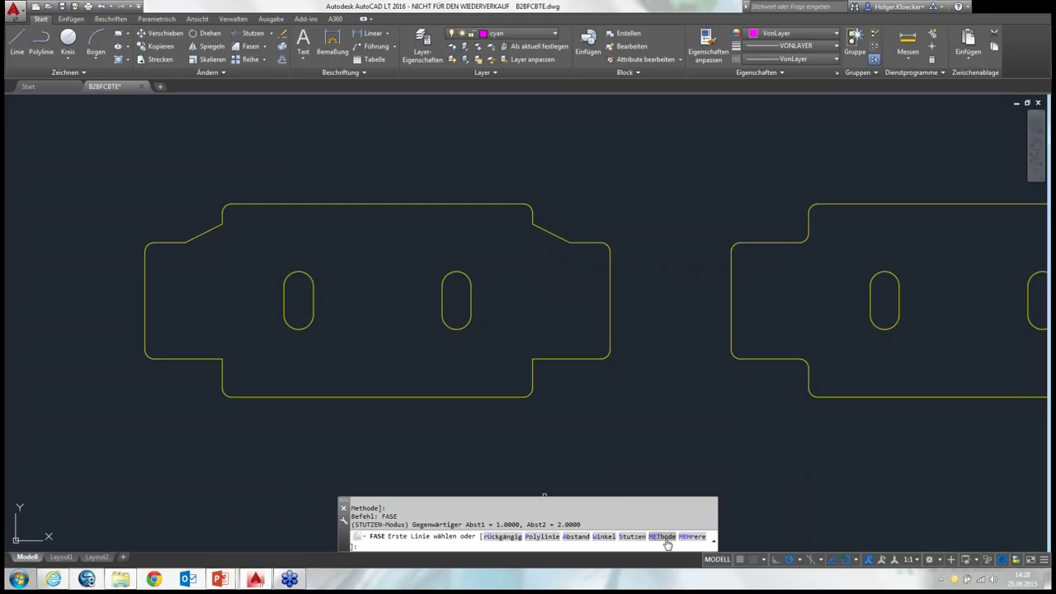
{"action": "left_click", "coordinate": [666, 537]}
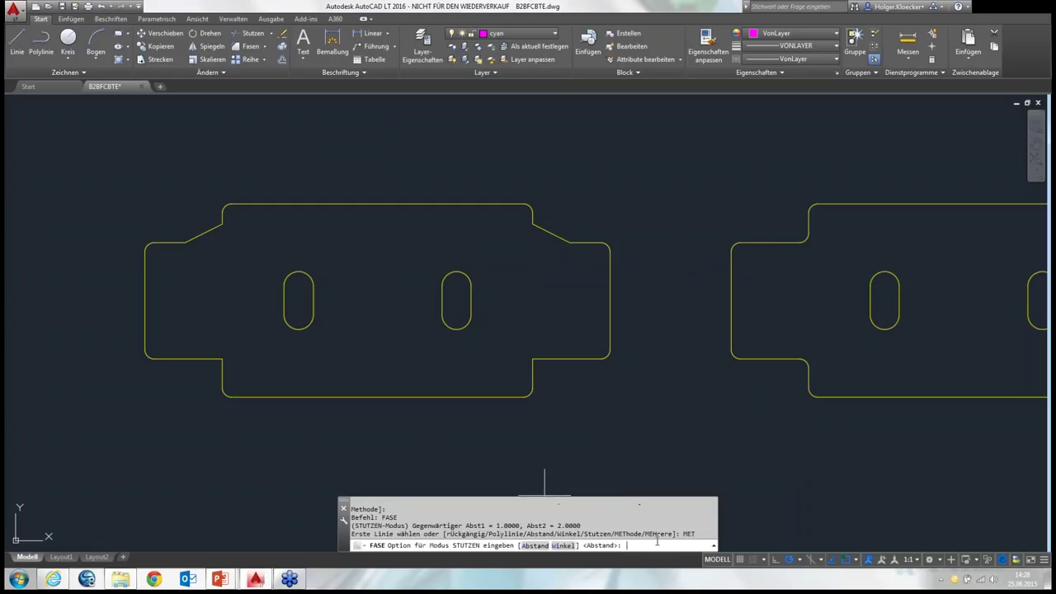
{"action": "left_click", "coordinate": [562, 545]}
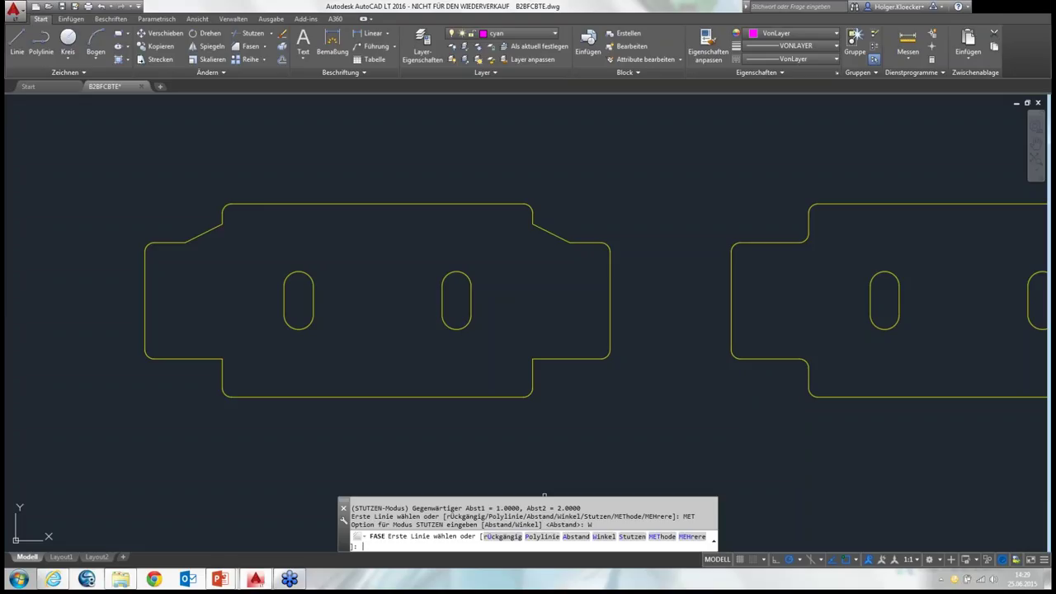
{"action": "type", "text": "1"}
{"action": "key", "text": "Return"}
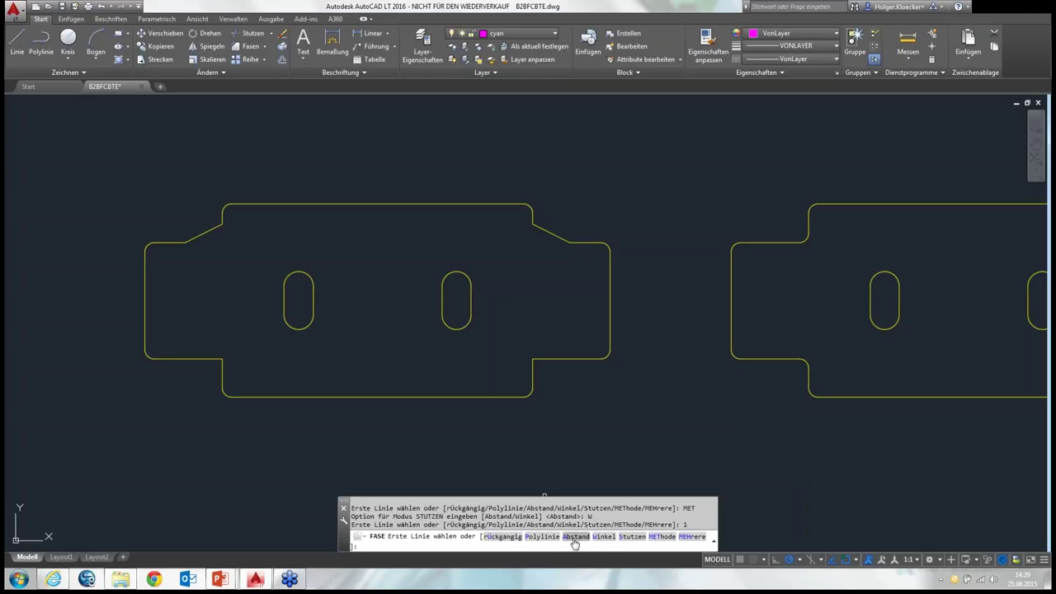
Step: Accept chamfer length 1 and angle 30, enter a first distance of 2, then cancel
{"action": "left_click", "coordinate": [601, 537]}
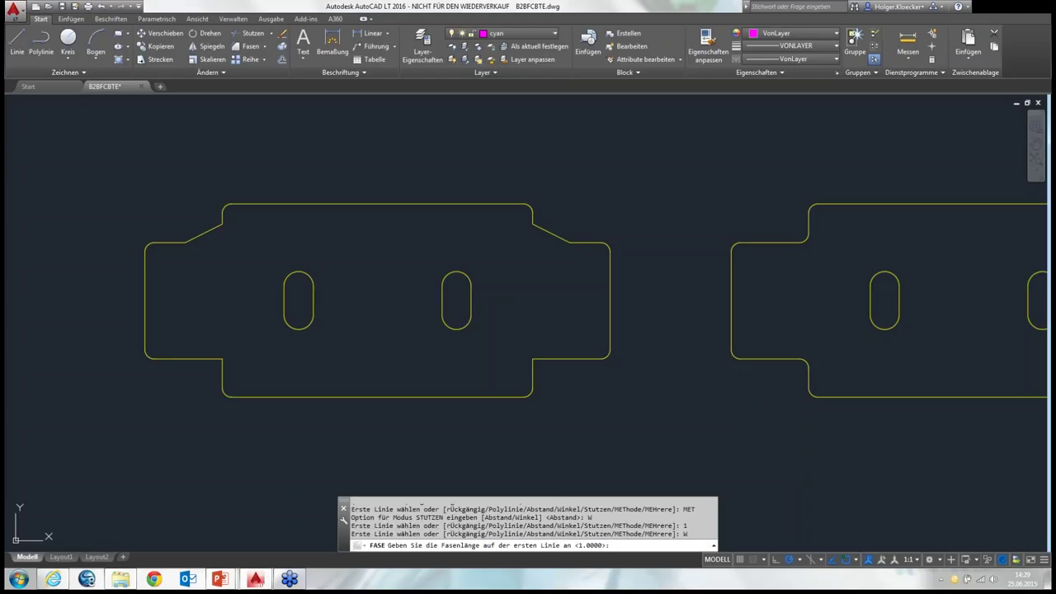
{"action": "key", "text": "Return"}
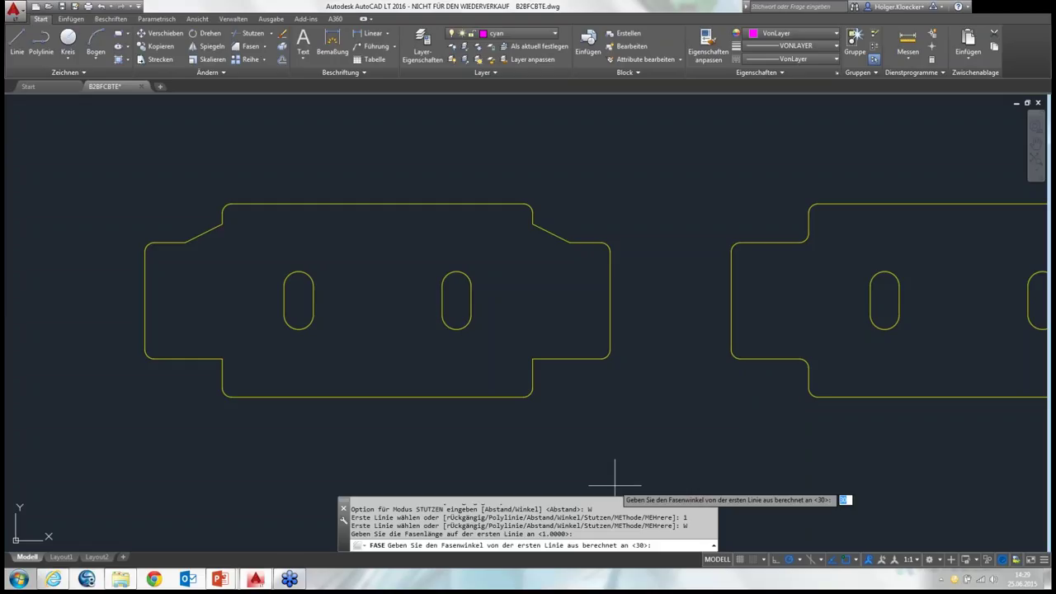
{"action": "key", "text": "Return"}
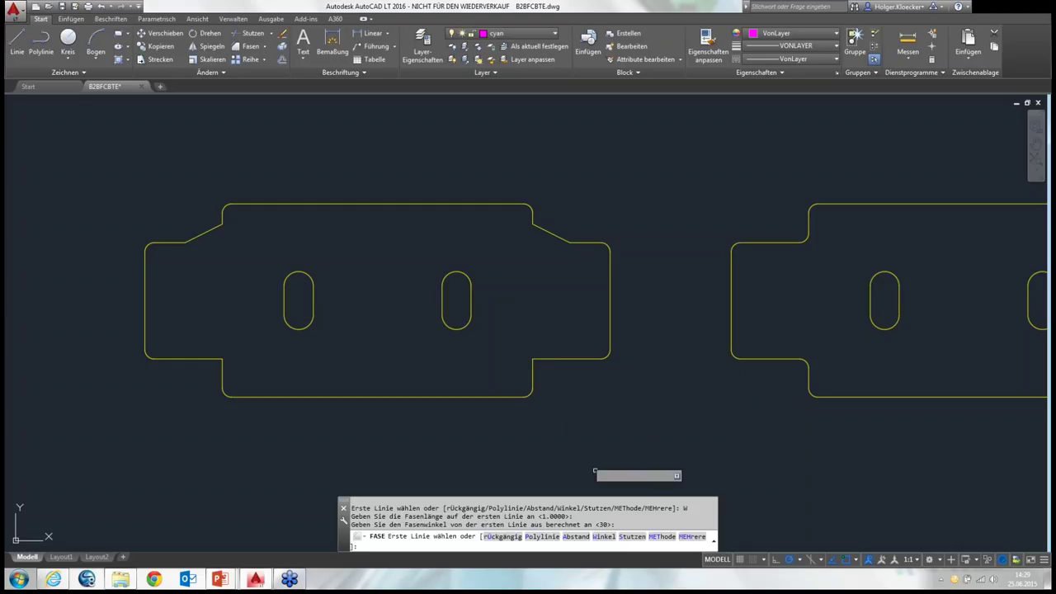
{"action": "left_click", "coordinate": [576, 537]}
{"action": "type", "text": "2"}
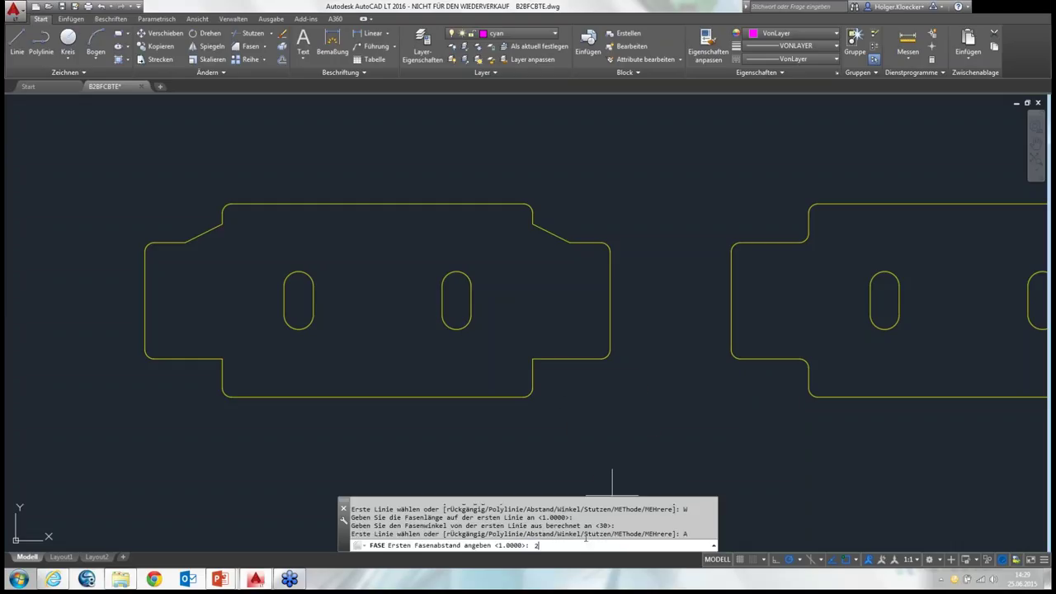
{"action": "key", "text": "Return"}
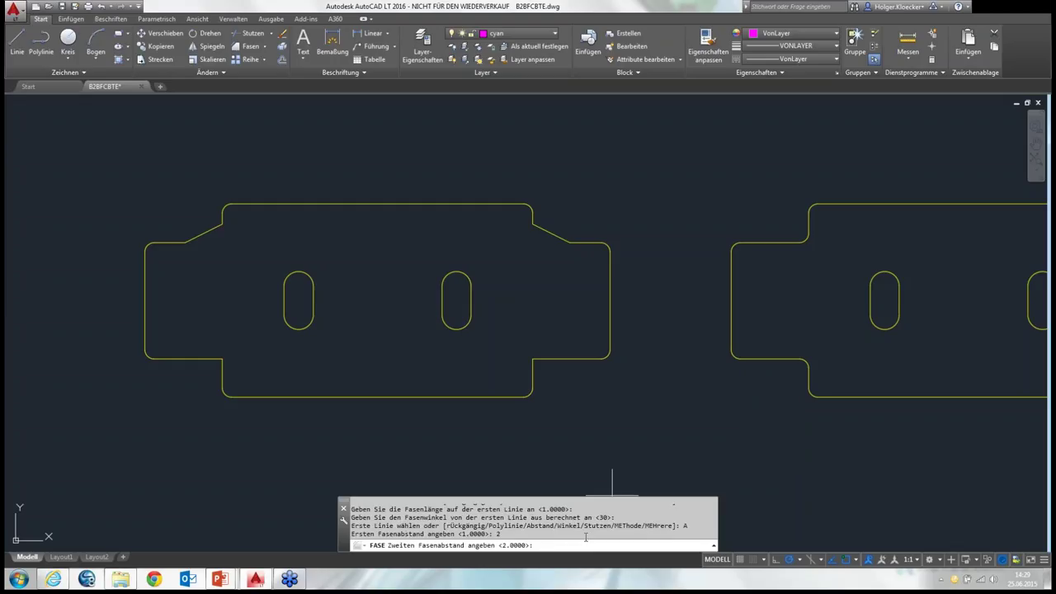
{"action": "key", "text": "Escape"}
{"action": "key", "text": "Escape"}
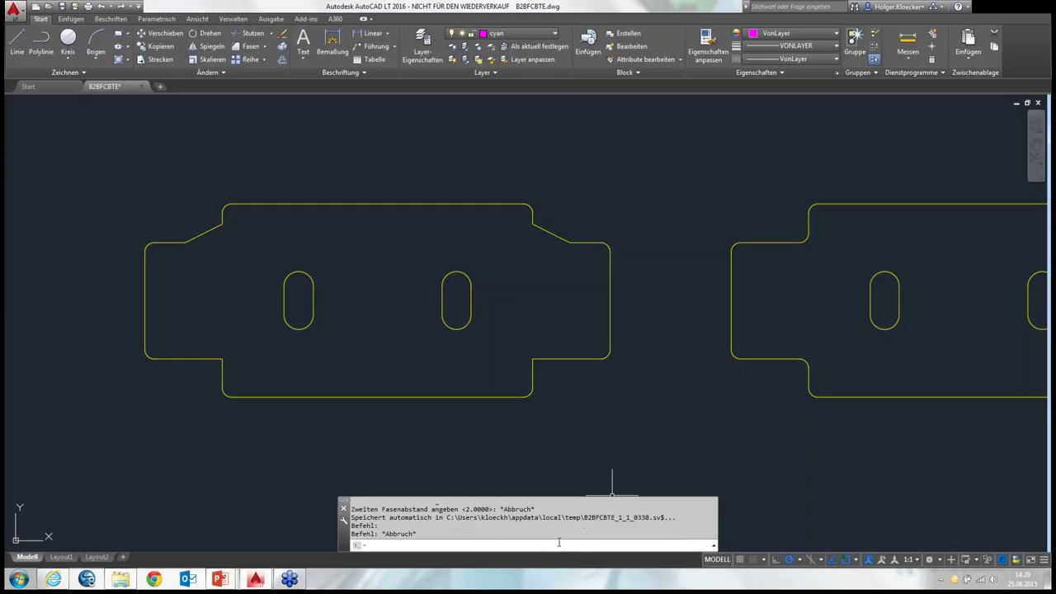
{"action": "right_click", "coordinate": [532, 429]}
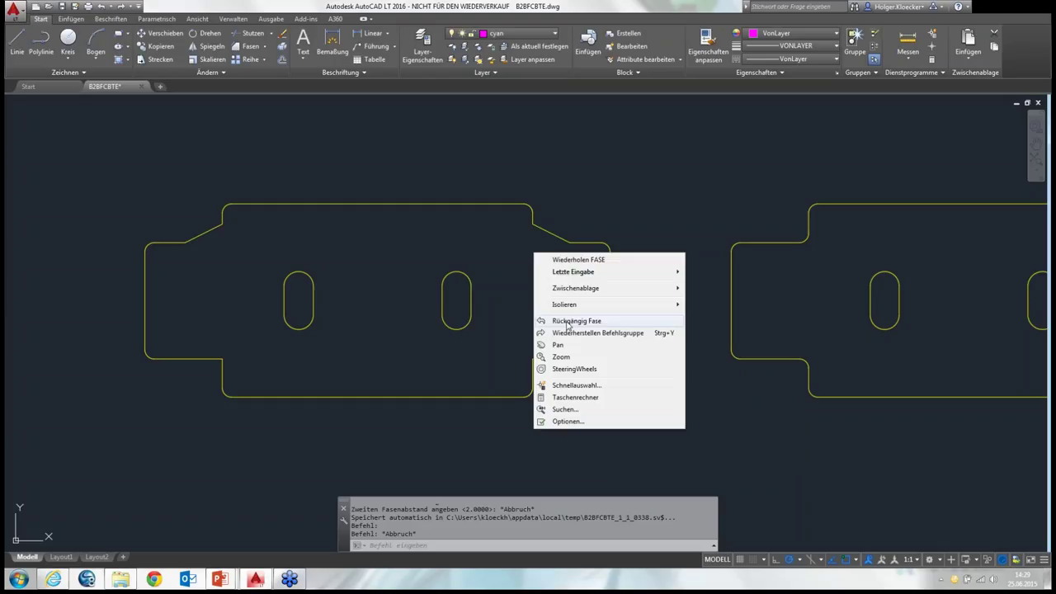
Step: Set chamfer length 2 at 30° and chamfer E4's lower-right notch corner
{"action": "left_click", "coordinate": [570, 254]}
{"action": "left_click", "coordinate": [596, 536]}
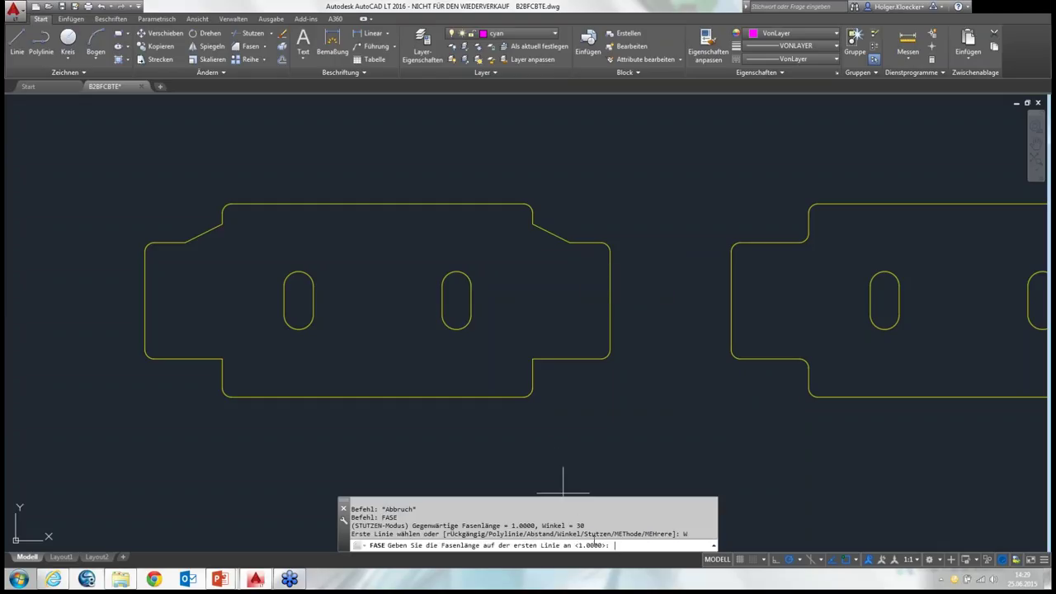
{"action": "type", "text": "2"}
{"action": "key", "text": "Return"}
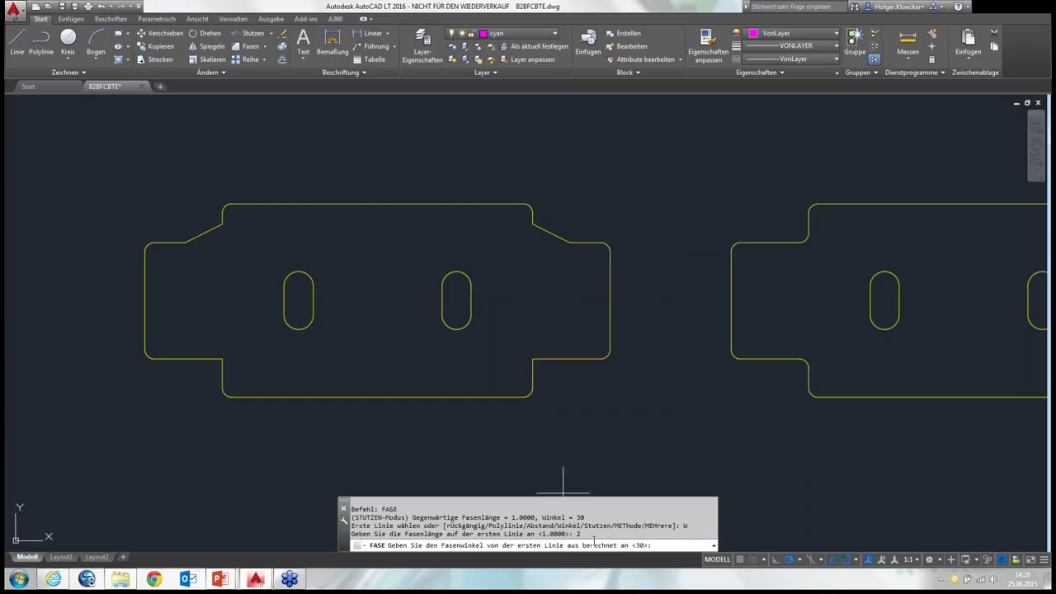
{"action": "key", "text": "Return"}
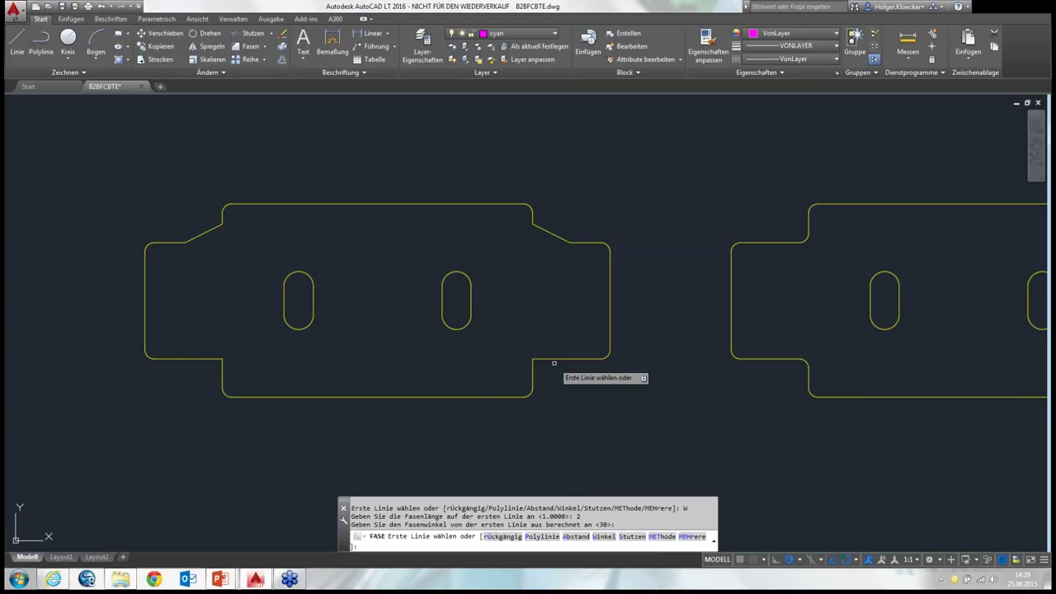
{"action": "left_click", "coordinate": [553, 360]}
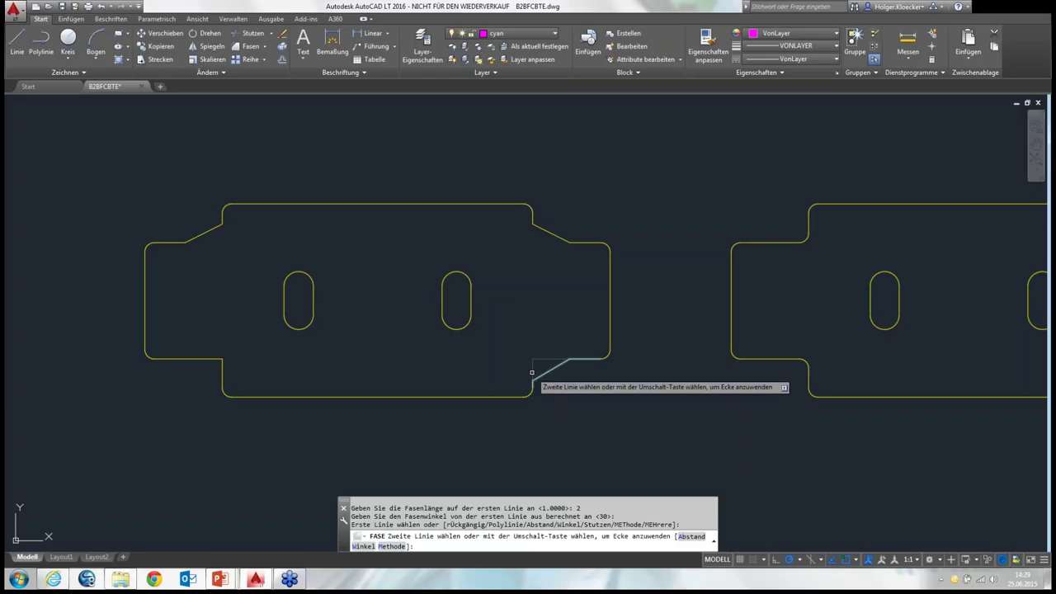
{"action": "left_click", "coordinate": [532, 372]}
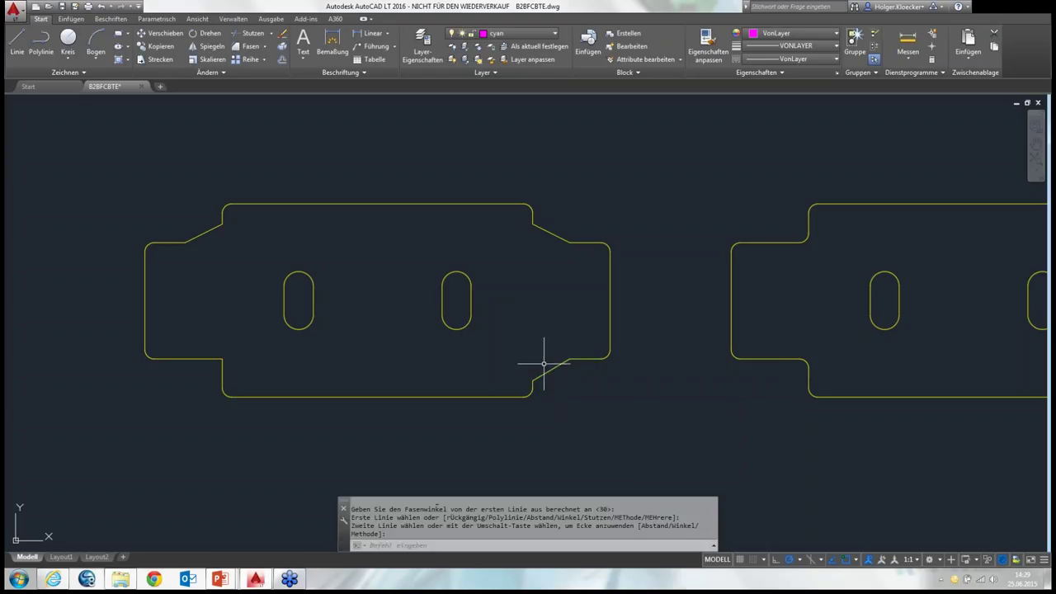
Step: Chamfer E4's lower-left corner with the same 2-length, 30° settings
{"action": "scroll", "coordinate": [547, 358], "scroll_direction": "up", "scroll_amount": 2}
{"action": "scroll", "coordinate": [554, 359], "scroll_direction": "up", "scroll_amount": 2}
{"action": "scroll", "coordinate": [554, 360], "scroll_direction": "up", "scroll_amount": 2}
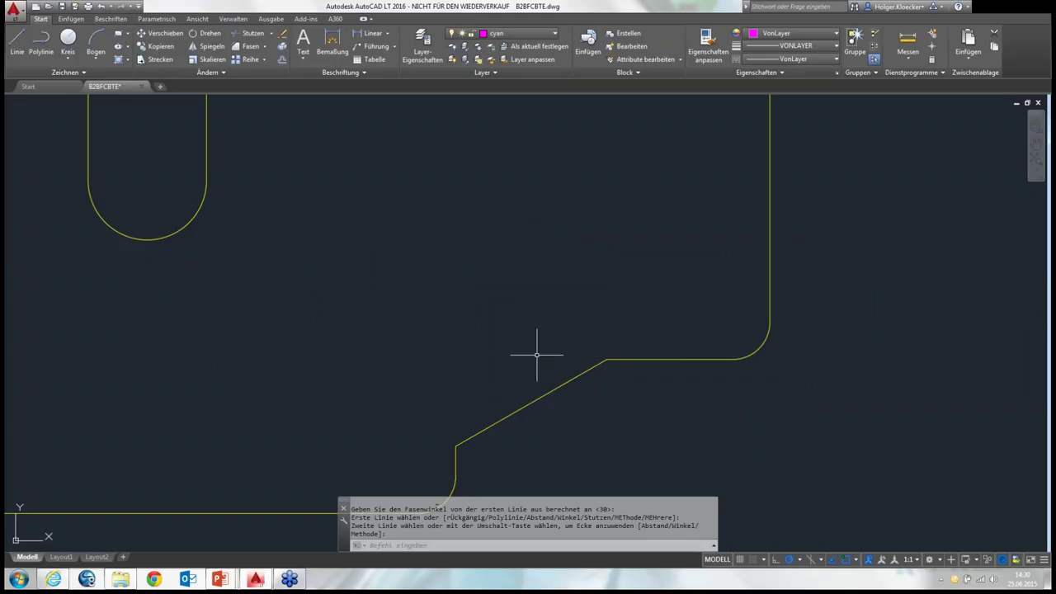
{"action": "scroll", "coordinate": [544, 371], "scroll_direction": "down", "scroll_amount": 2}
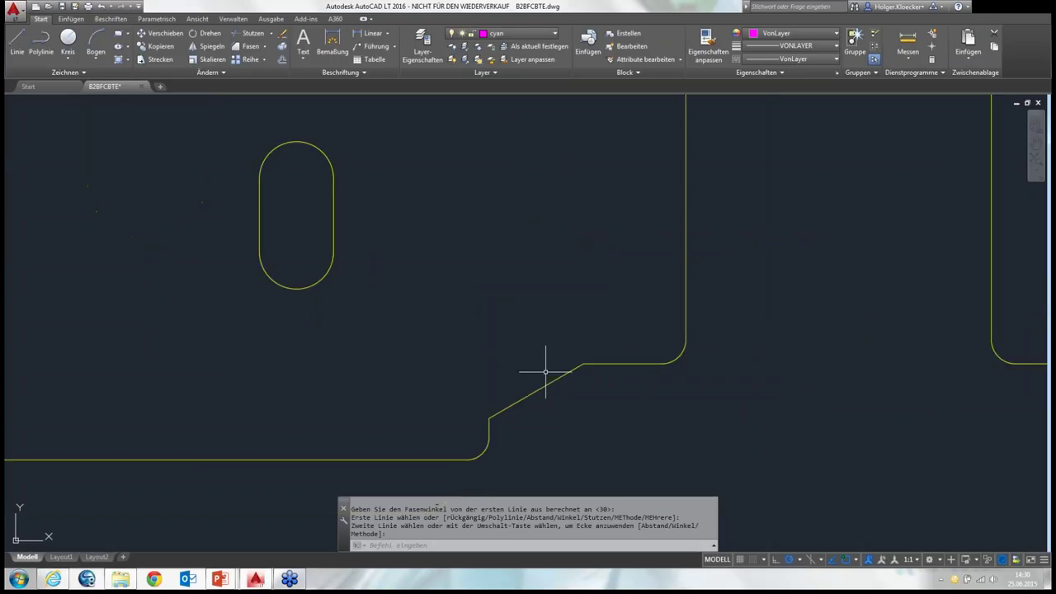
{"action": "scroll", "coordinate": [419, 358], "scroll_direction": "down", "scroll_amount": 2}
{"action": "right_click", "coordinate": [293, 343]}
{"action": "left_click", "coordinate": [322, 353]}
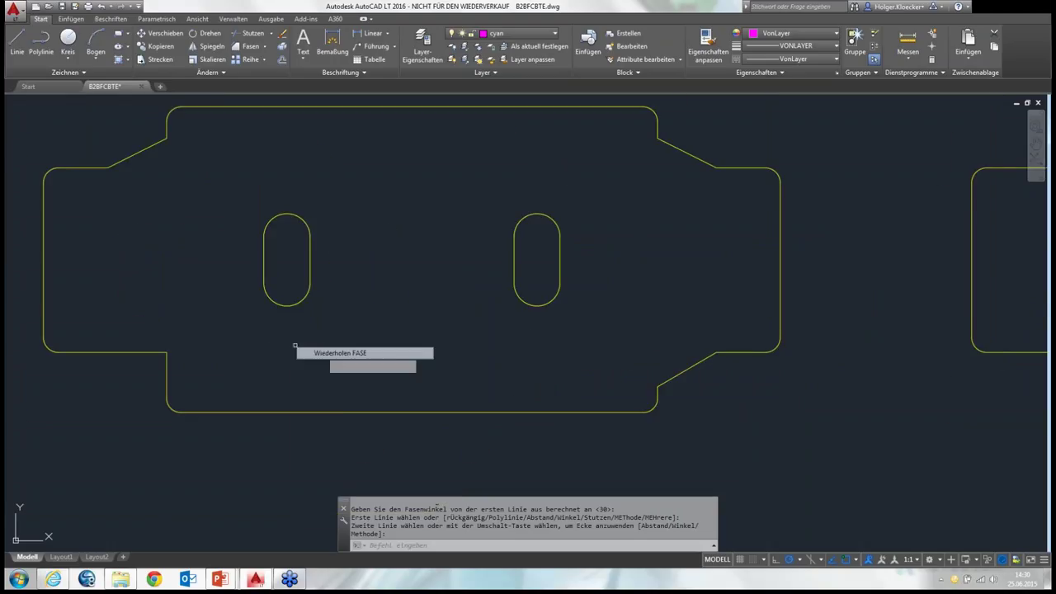
{"action": "left_click", "coordinate": [129, 353]}
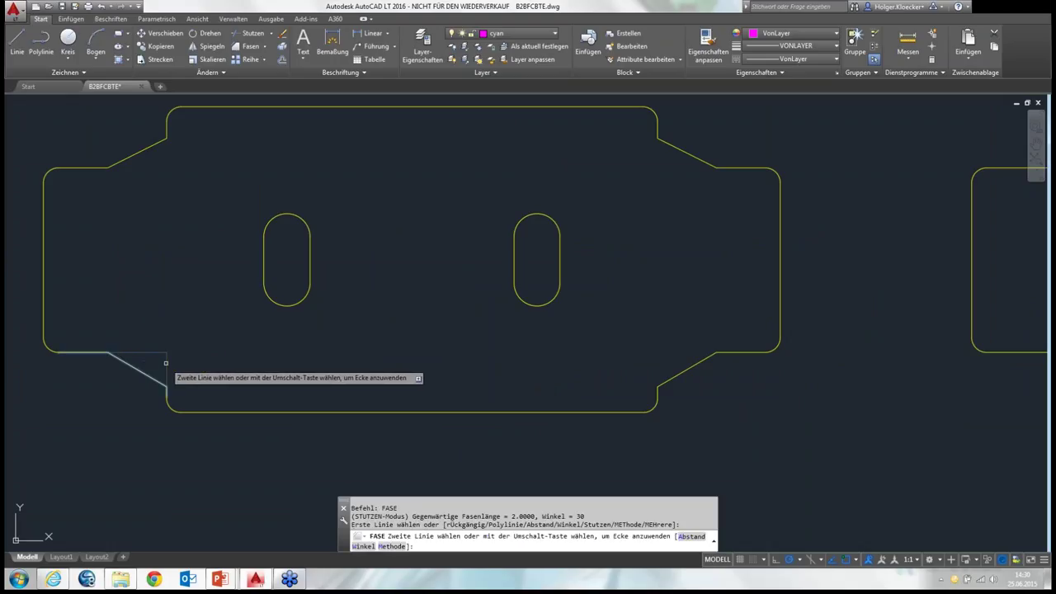
{"action": "left_click", "coordinate": [165, 361]}
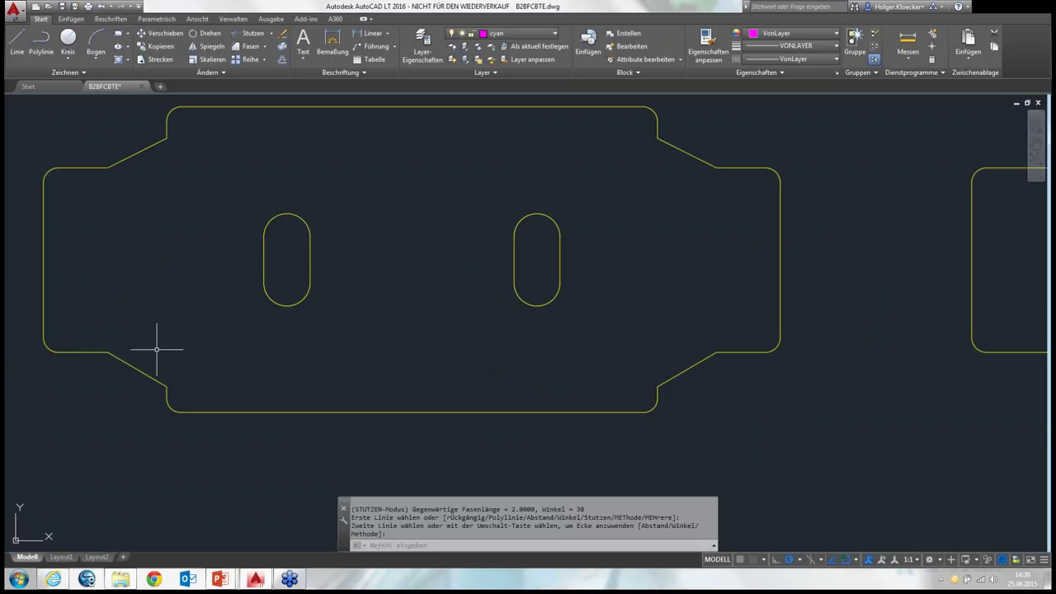
{"action": "scroll", "coordinate": [156, 349], "scroll_direction": "down", "scroll_amount": 2}
{"action": "middle_click_drag", "start_coordinate": [158, 349], "coordinate": [220, 322]}
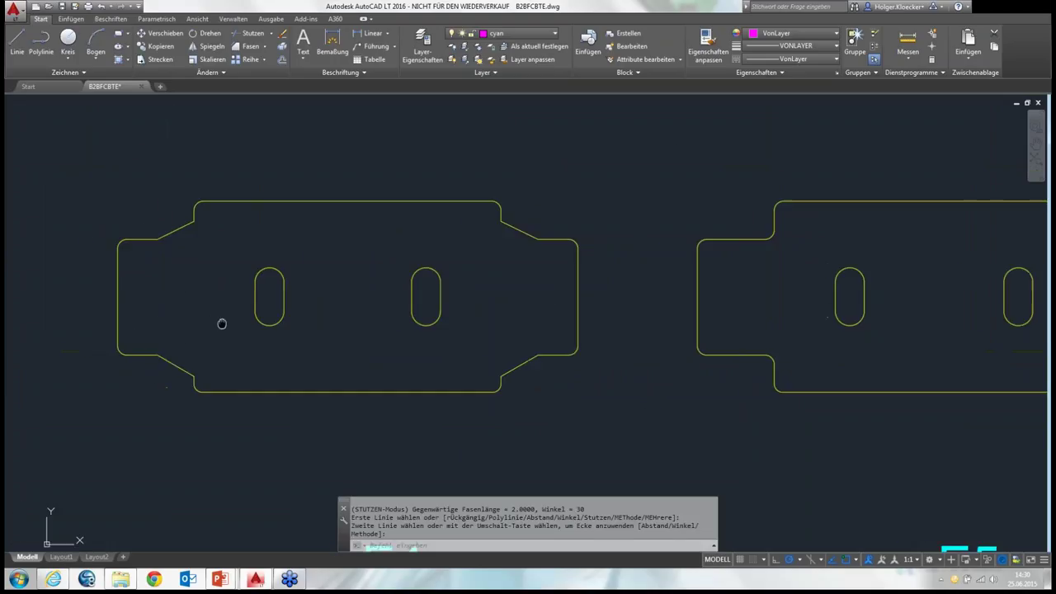
{"action": "key", "text": "Escape"}
{"action": "scroll", "coordinate": [229, 270], "scroll_direction": "down", "scroll_amount": 2}
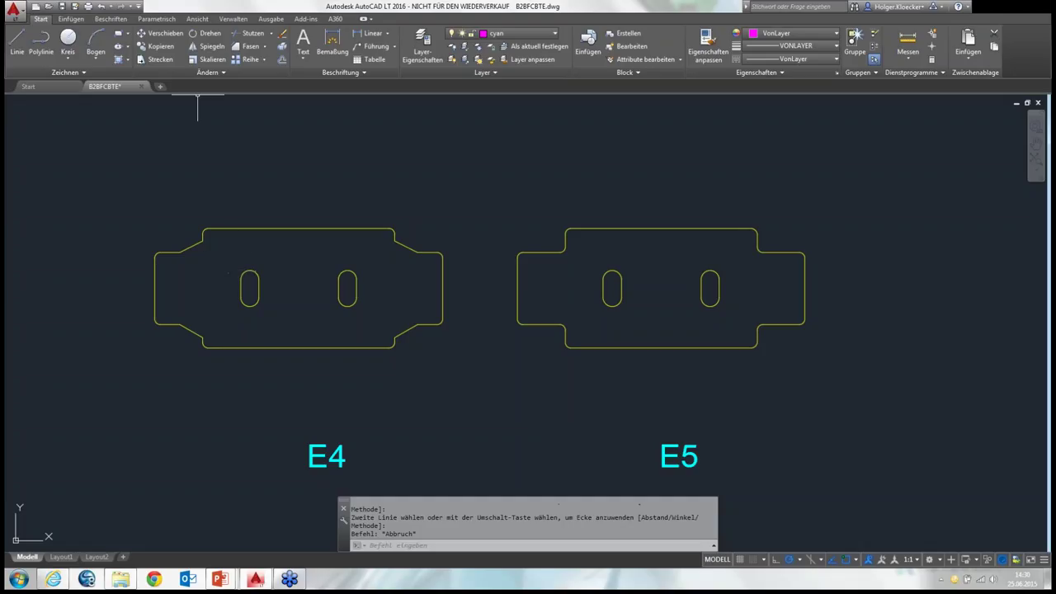
Step: Undo the lower-corner chamfers so E4's lower step corners are square again
{"action": "left_click", "coordinate": [248, 46]}
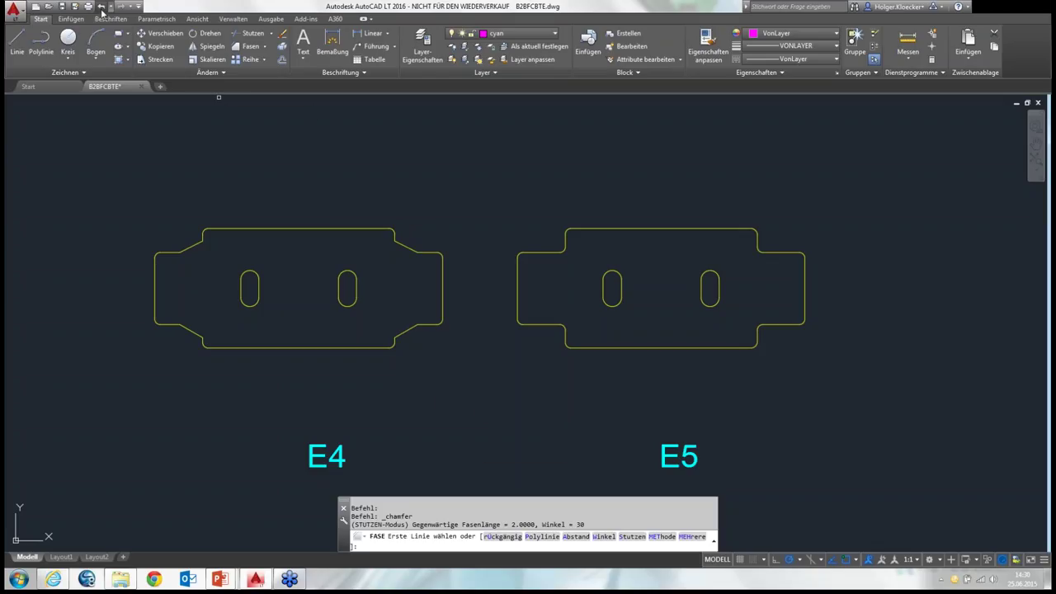
{"action": "left_click", "coordinate": [101, 7]}
{"action": "left_click", "coordinate": [100, 7]}
{"action": "left_click", "coordinate": [101, 7]}
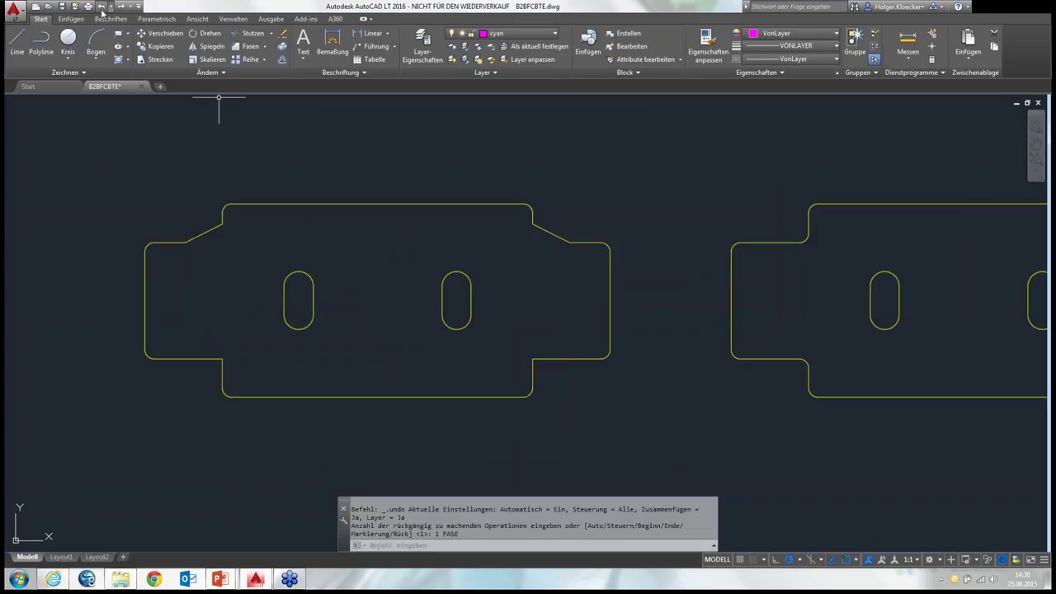
{"action": "scroll", "coordinate": [322, 280], "scroll_direction": "up", "scroll_amount": 2}
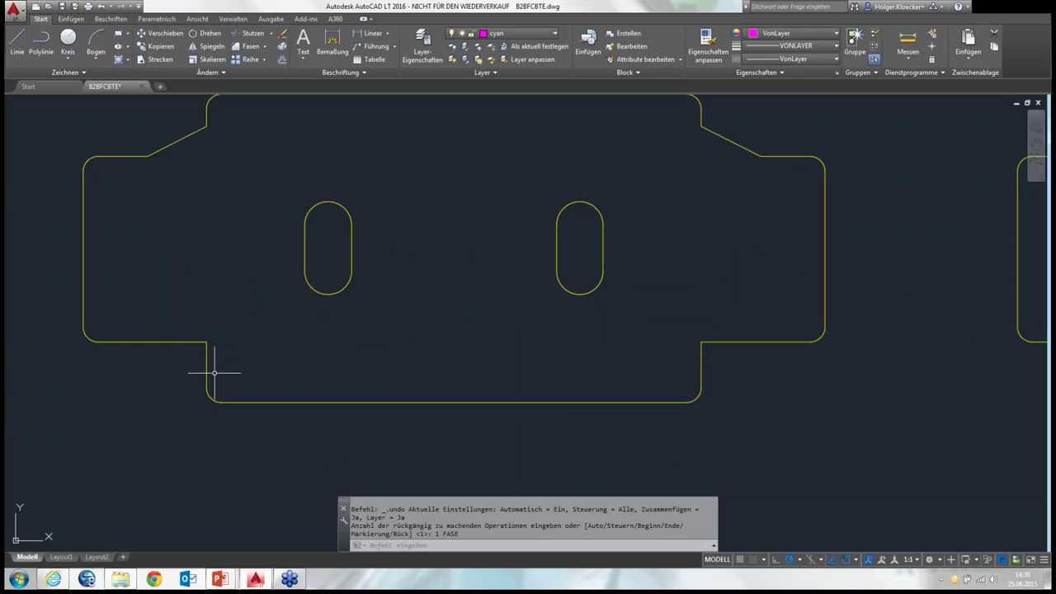
Step: Set the TRIMMODE system variable to 0
{"action": "type", "text": "TRI"}
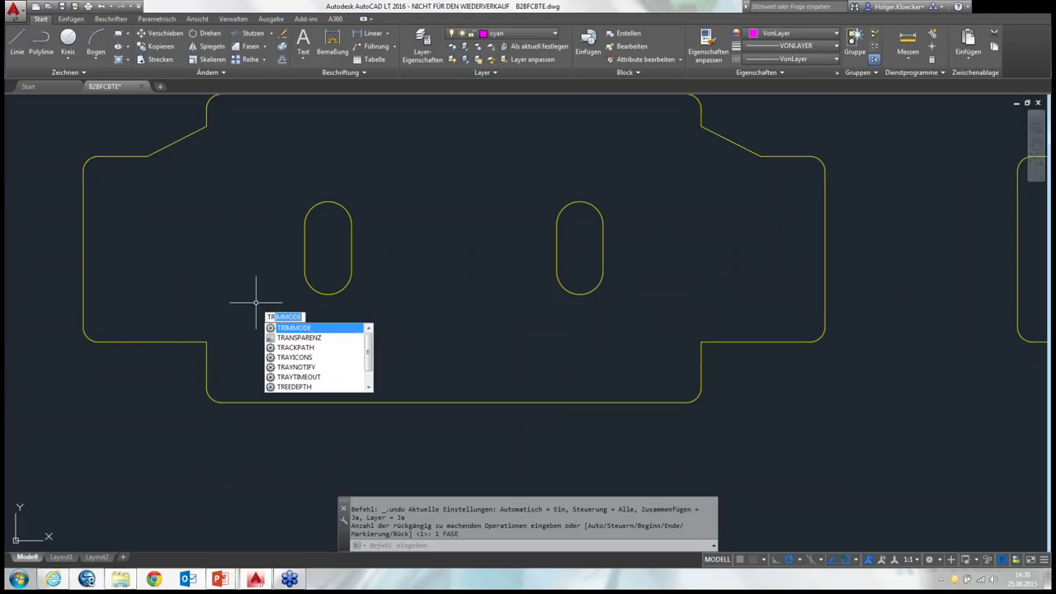
{"action": "type", "text": "mmode"}
{"action": "key", "text": "Return"}
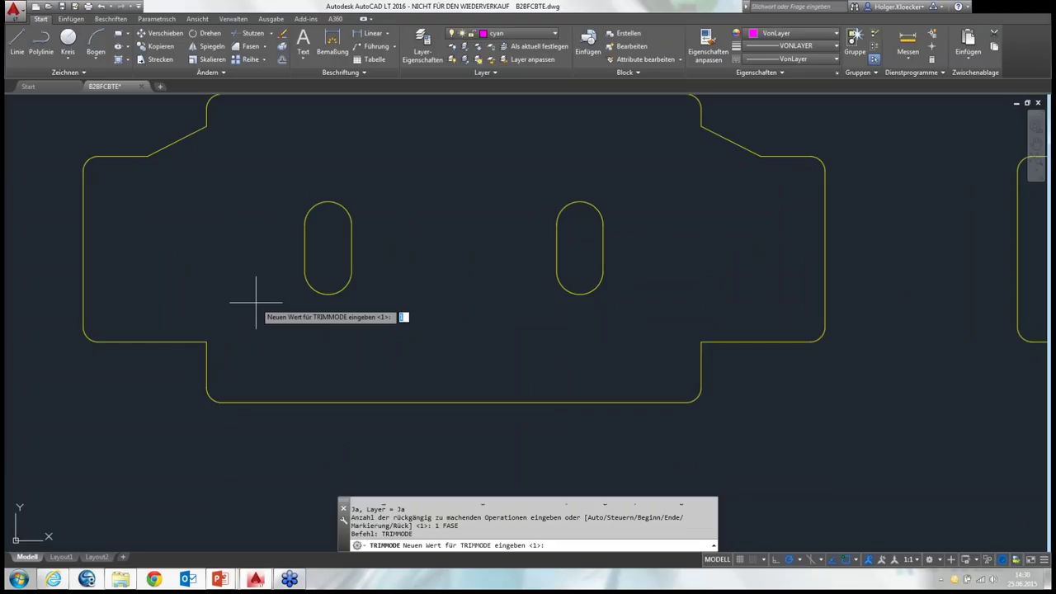
{"action": "type", "text": "0"}
{"action": "key", "text": "Return"}
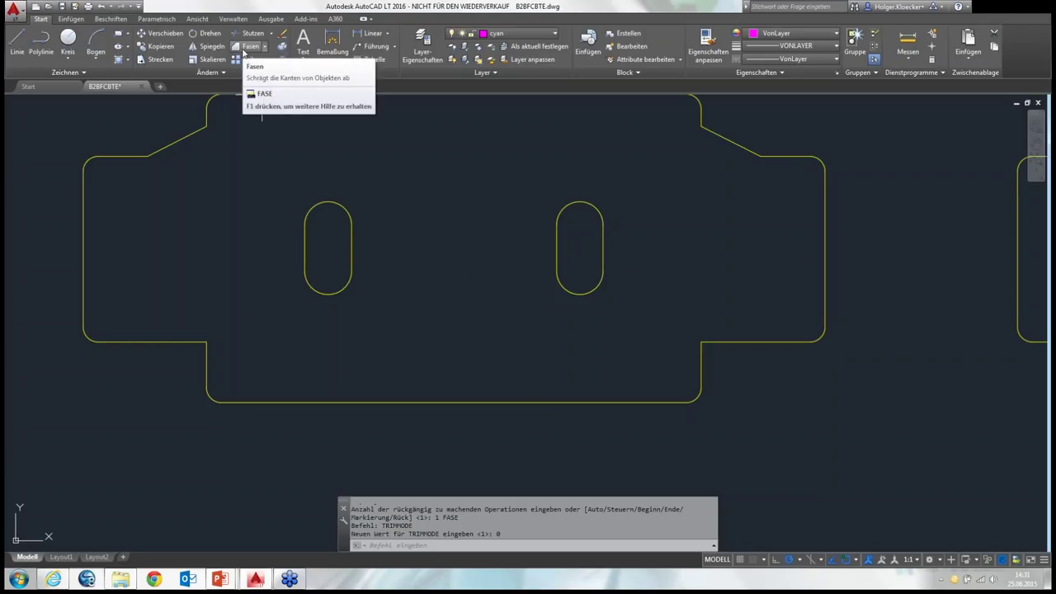
Step: Add an untrimmed 2-length, 30° chamfer line across E4's lower-right corner
{"action": "left_click", "coordinate": [244, 50]}
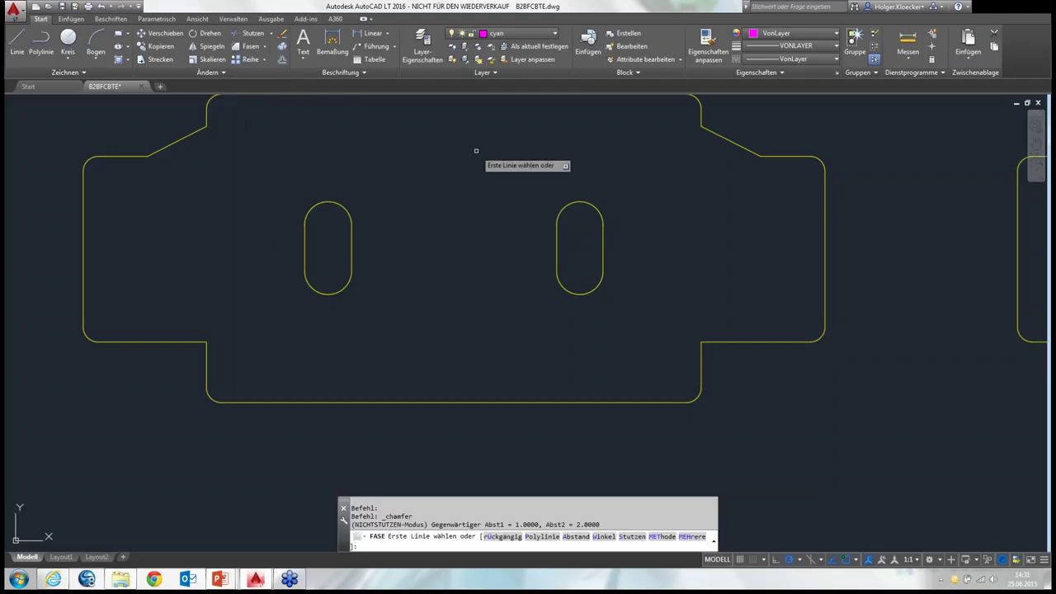
{"action": "left_click", "coordinate": [653, 537]}
{"action": "type", "text": "w"}
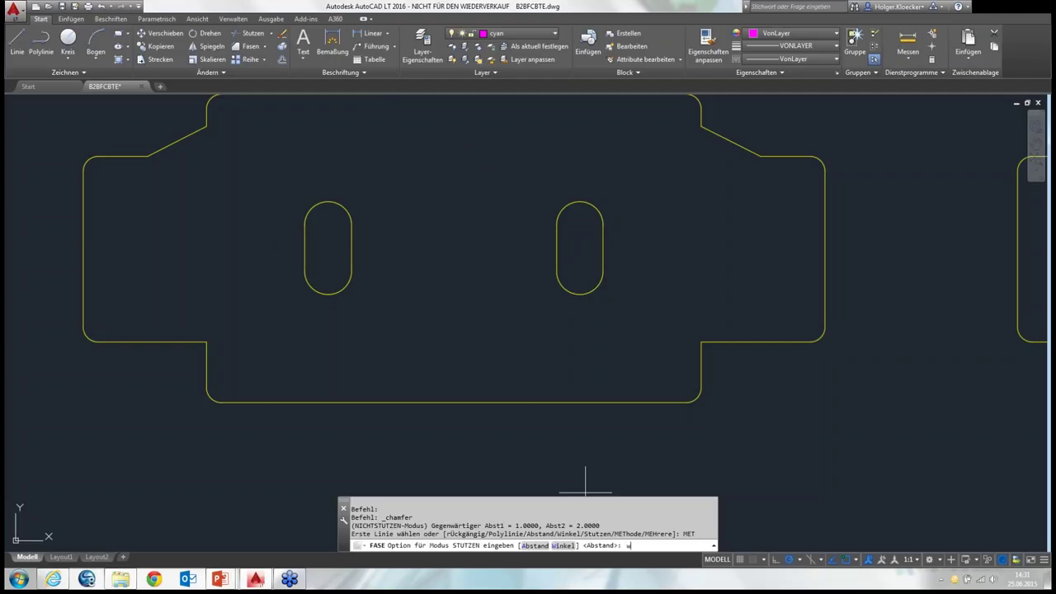
{"action": "key", "text": "Return"}
{"action": "type", "text": "w"}
{"action": "key", "text": "Return"}
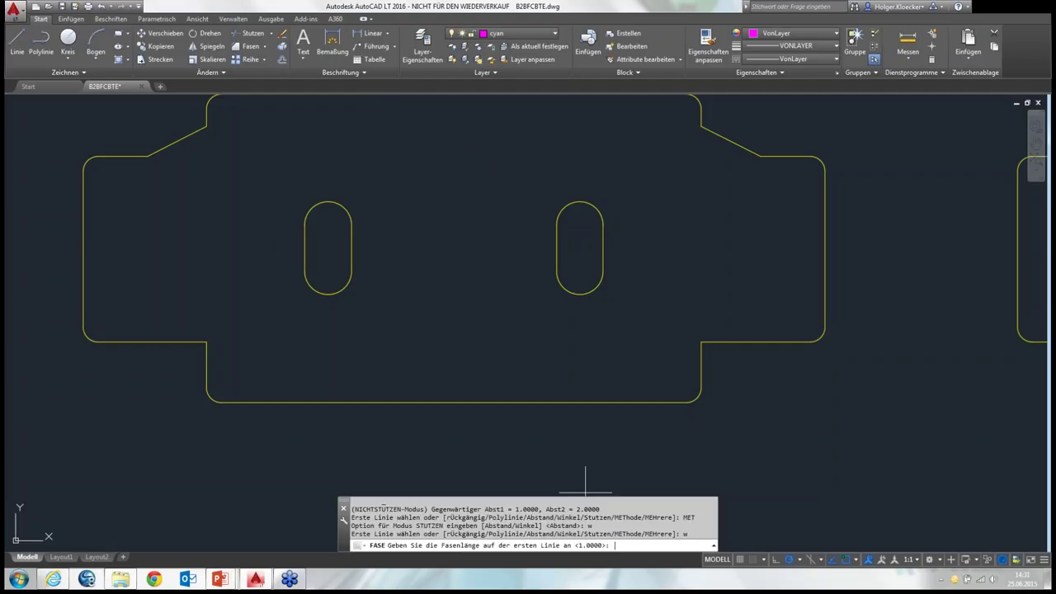
{"action": "key", "text": "Return"}
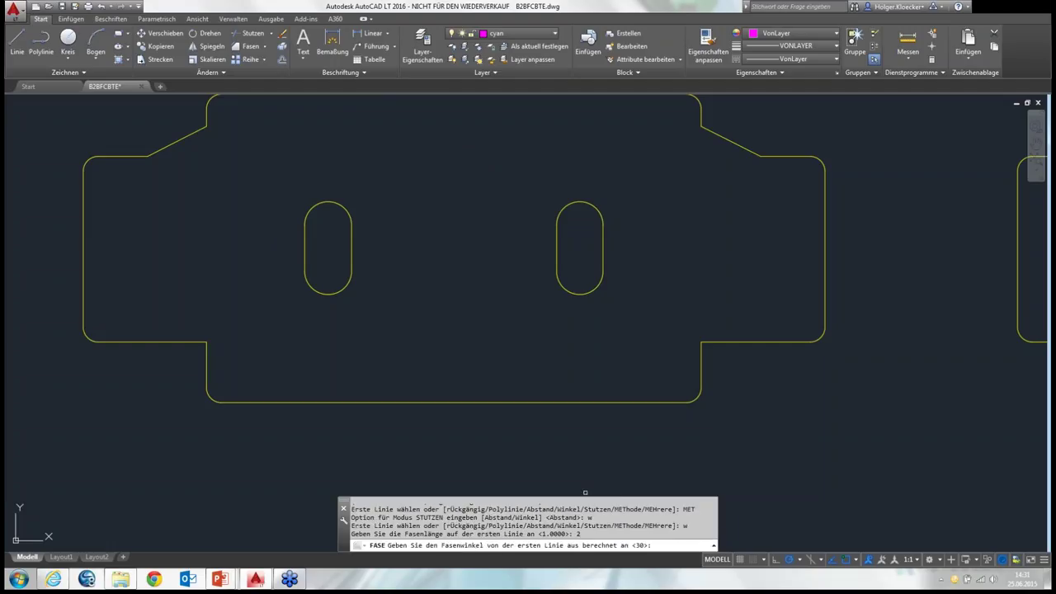
{"action": "key", "text": "Return"}
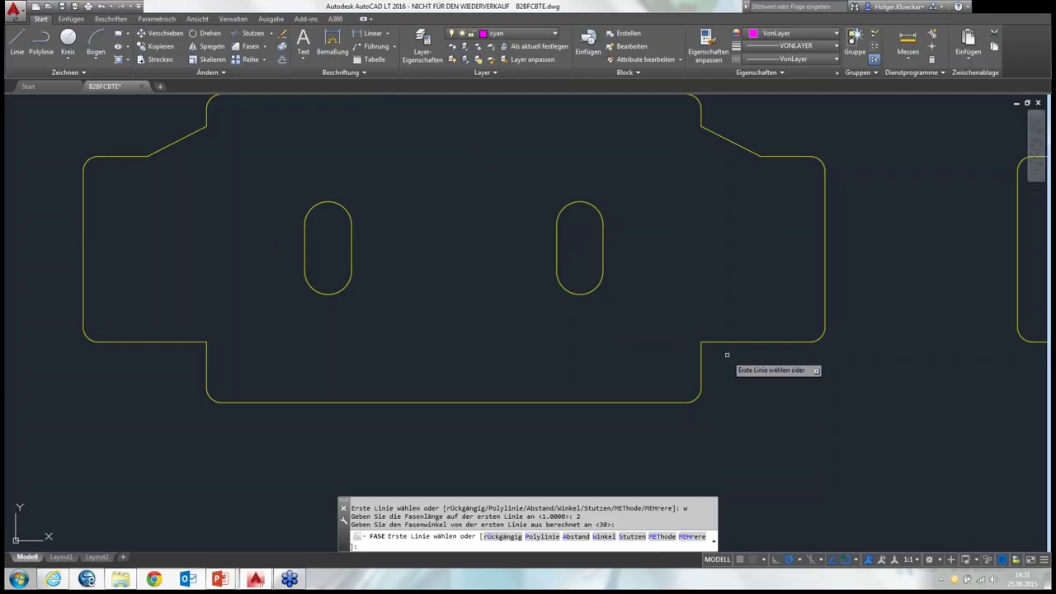
{"action": "left_click", "coordinate": [733, 341]}
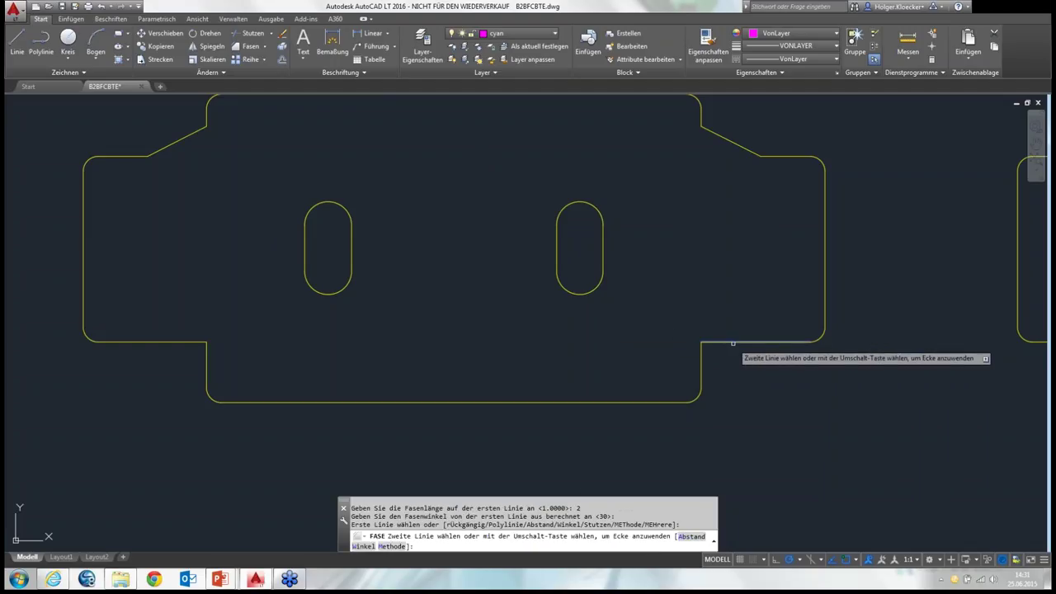
{"action": "left_click", "coordinate": [702, 361]}
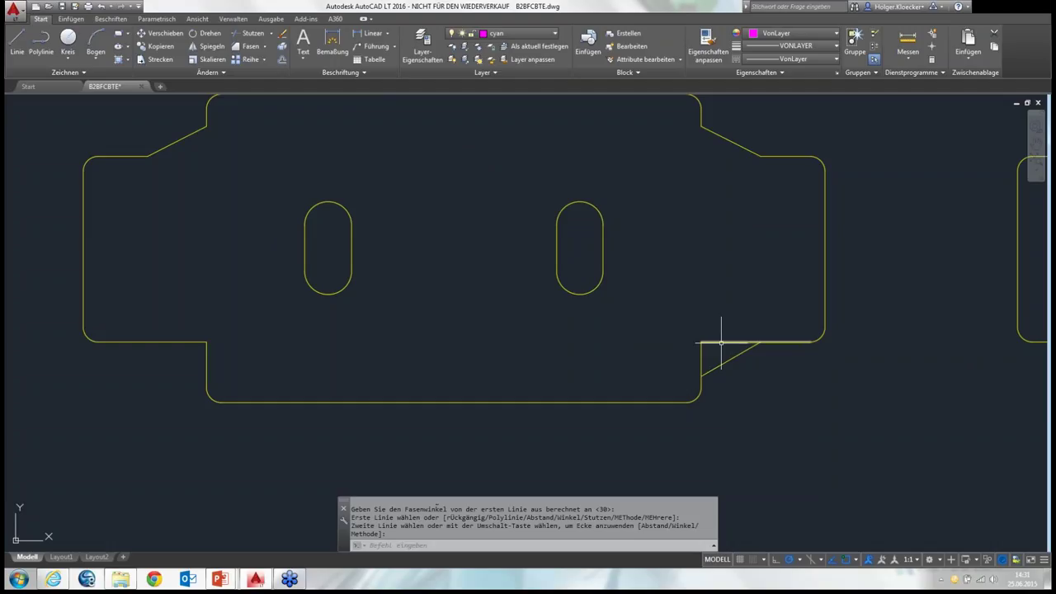
{"action": "middle_click_drag", "start_coordinate": [313, 370], "coordinate": [329, 393]}
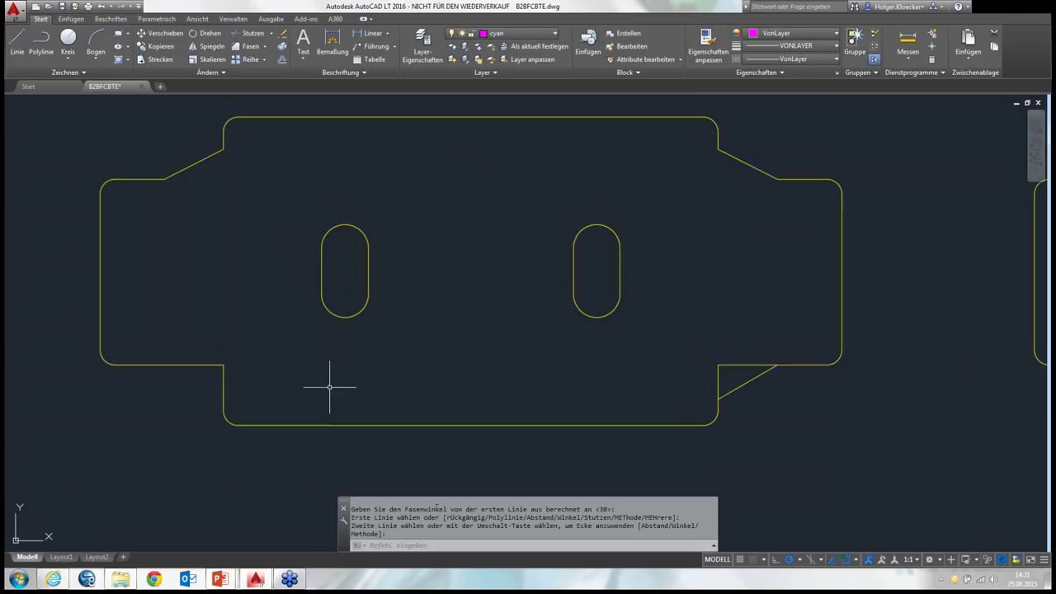
Step: Fillet E4's lower-left corner with radius 1, keeping the original square edges
{"action": "left_click", "coordinate": [263, 46]}
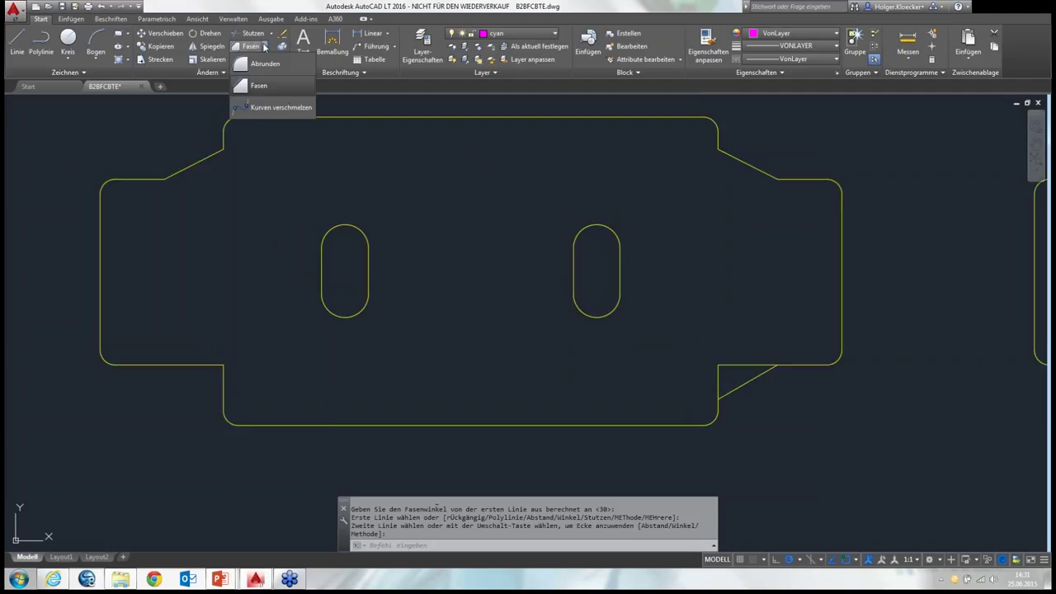
{"action": "left_click", "coordinate": [265, 66]}
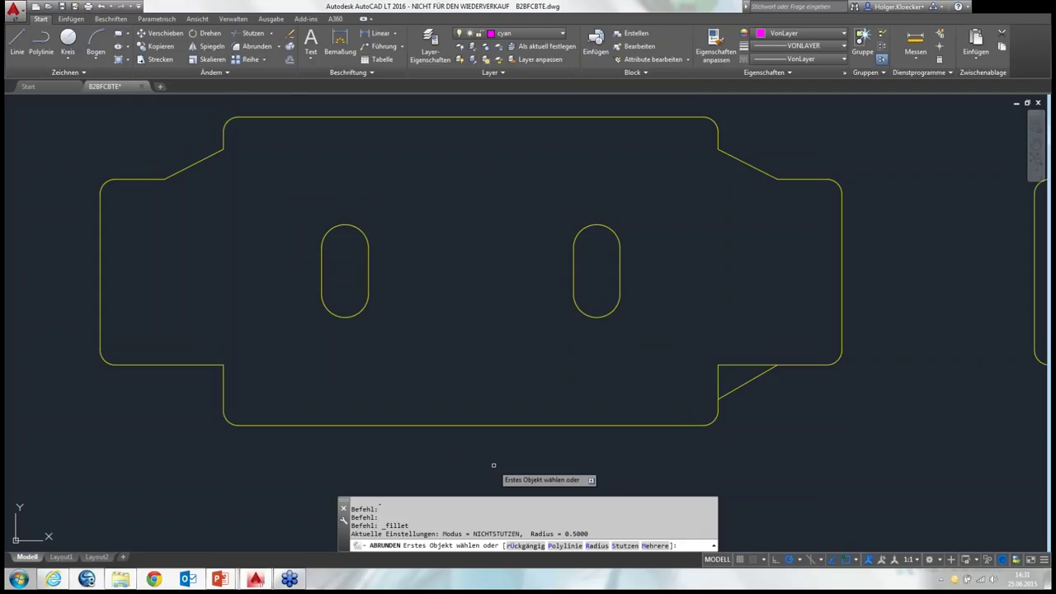
{"action": "type", "text": "r"}
{"action": "key", "text": "Return"}
{"action": "type", "text": "1"}
{"action": "key", "text": "Return"}
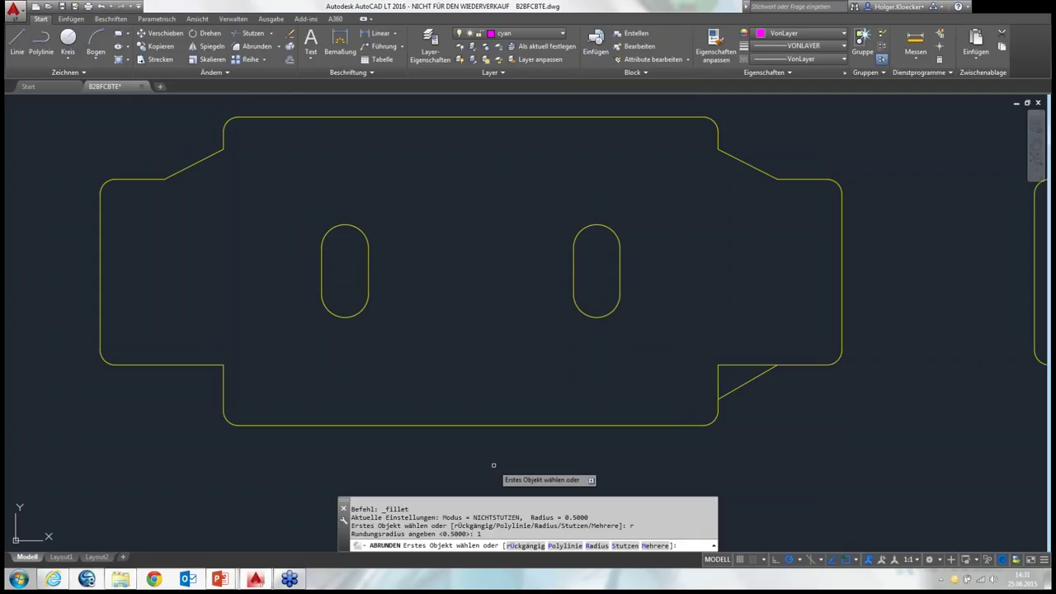
{"action": "left_click", "coordinate": [208, 364]}
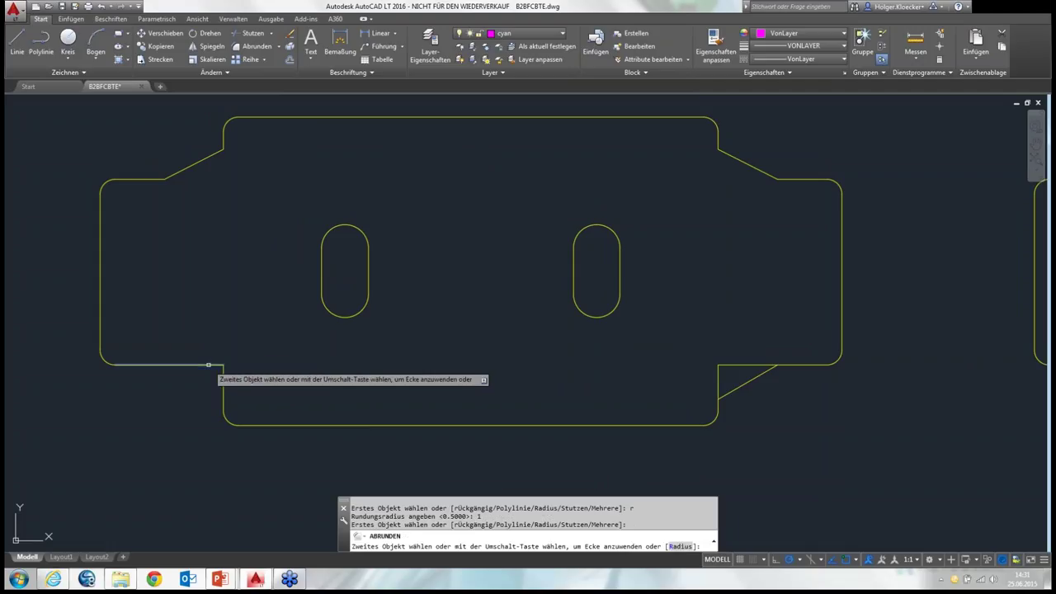
{"action": "left_click", "coordinate": [223, 385]}
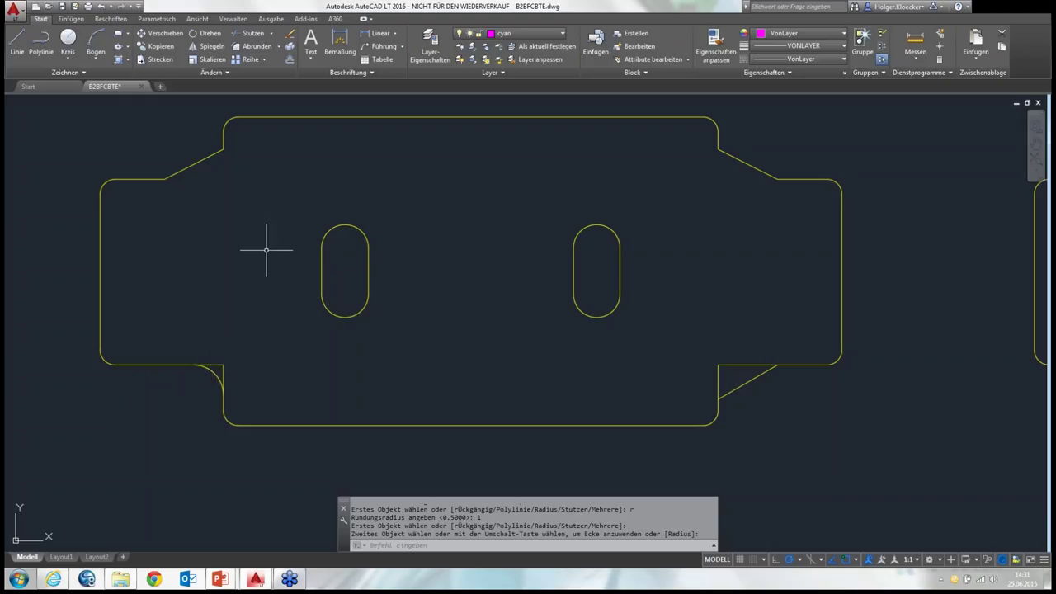
Step: Zoom out and pan until the whole sheet with parts E1–E5 is centred
{"action": "scroll", "coordinate": [268, 249], "scroll_direction": "down", "scroll_amount": 1}
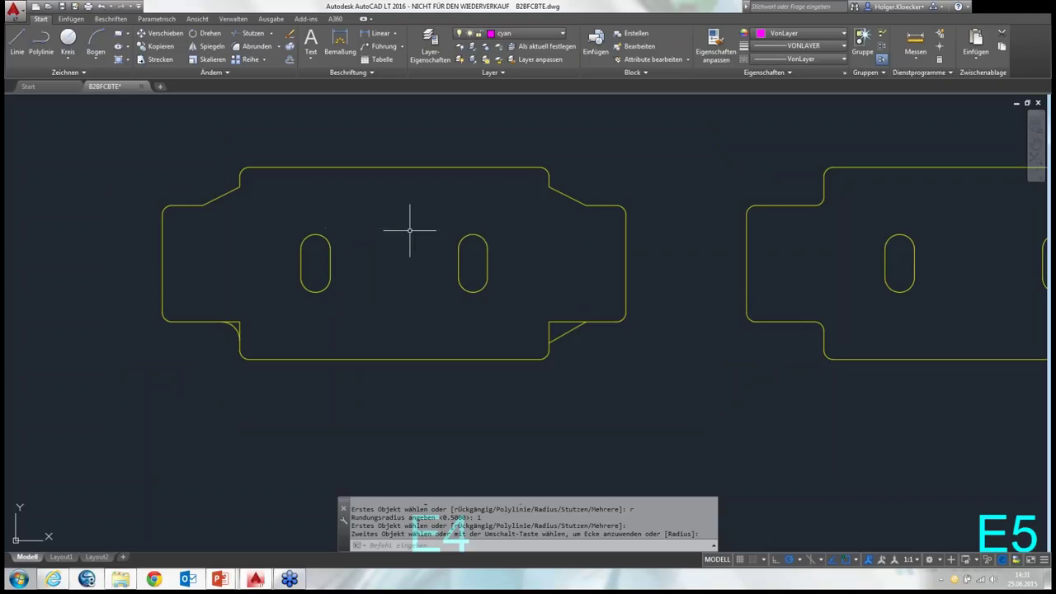
{"action": "middle_click_drag", "start_coordinate": [439, 246], "coordinate": [366, 234]}
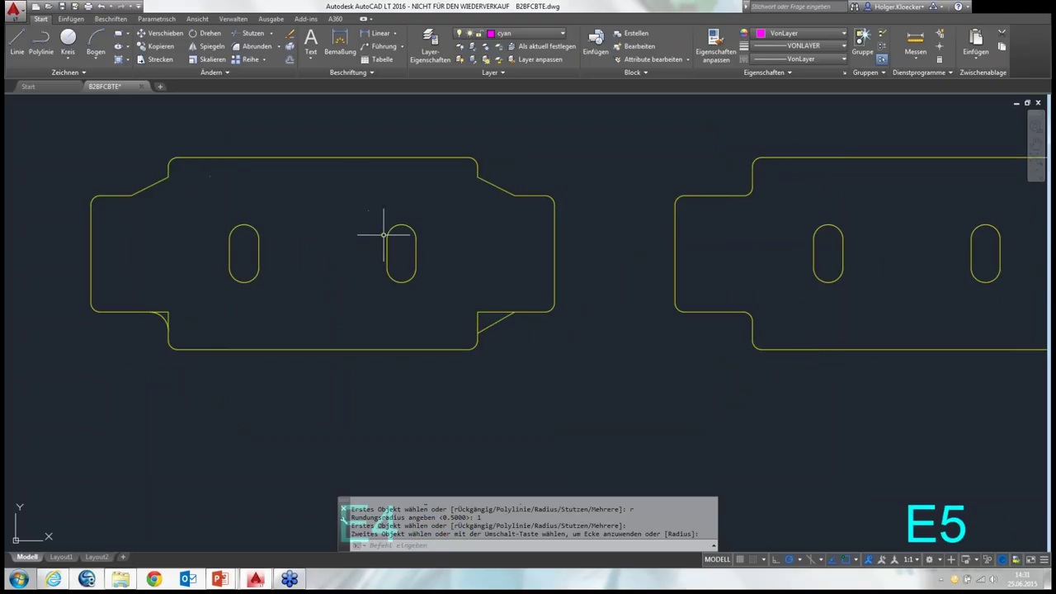
{"action": "scroll", "coordinate": [383, 234], "scroll_direction": "down", "scroll_amount": 5}
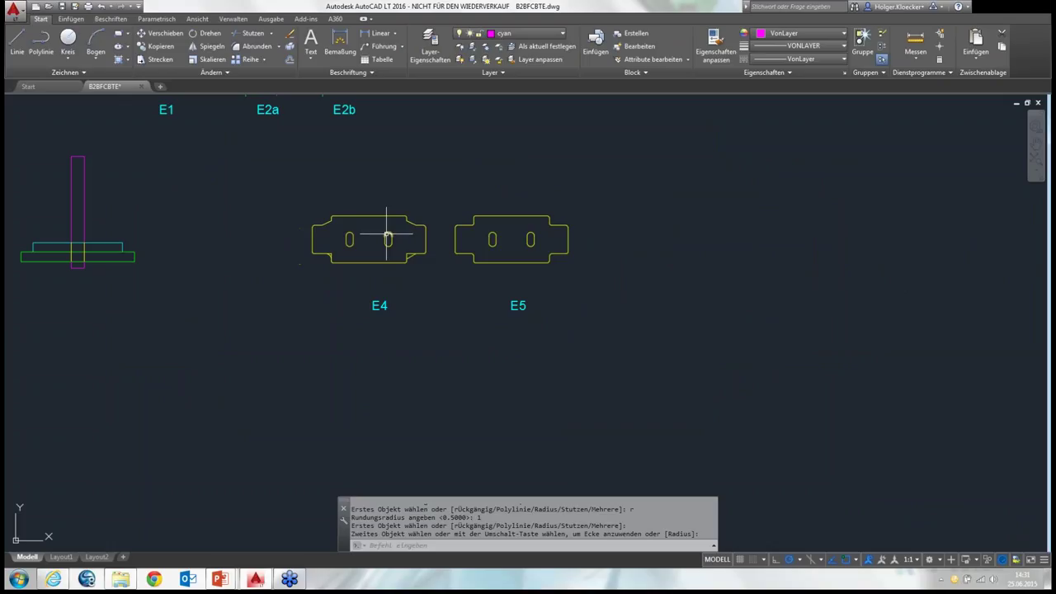
{"action": "mouse_move", "coordinate": [299, 169]}
{"action": "middle_mouse_down"}
{"action": "mouse_move", "coordinate": [357, 240]}
{"action": "mouse_move", "coordinate": [544, 276]}
{"action": "middle_mouse_up"}
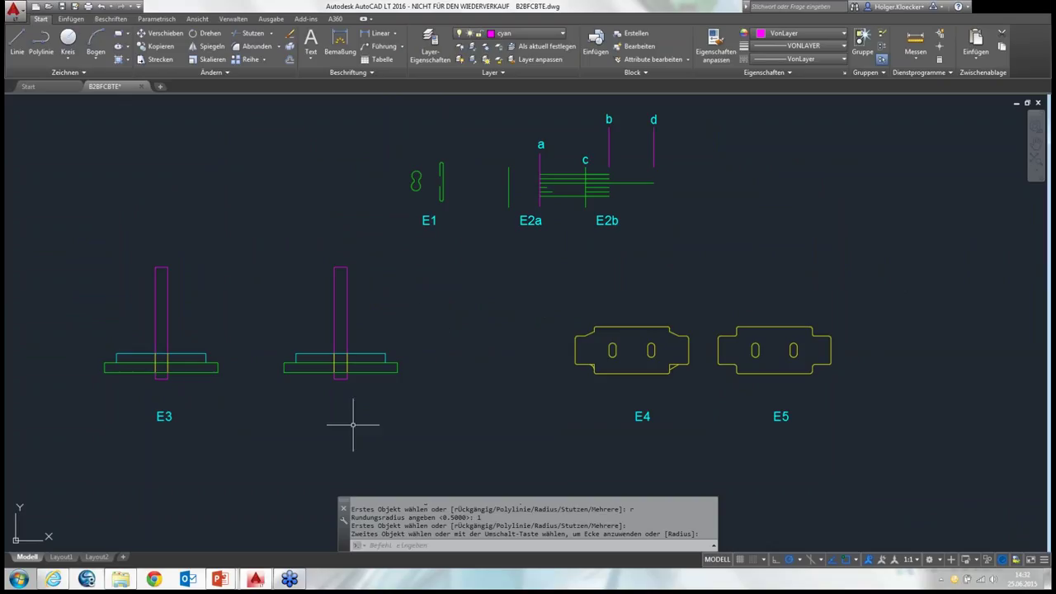
{"action": "mouse_move", "coordinate": [219, 579]}
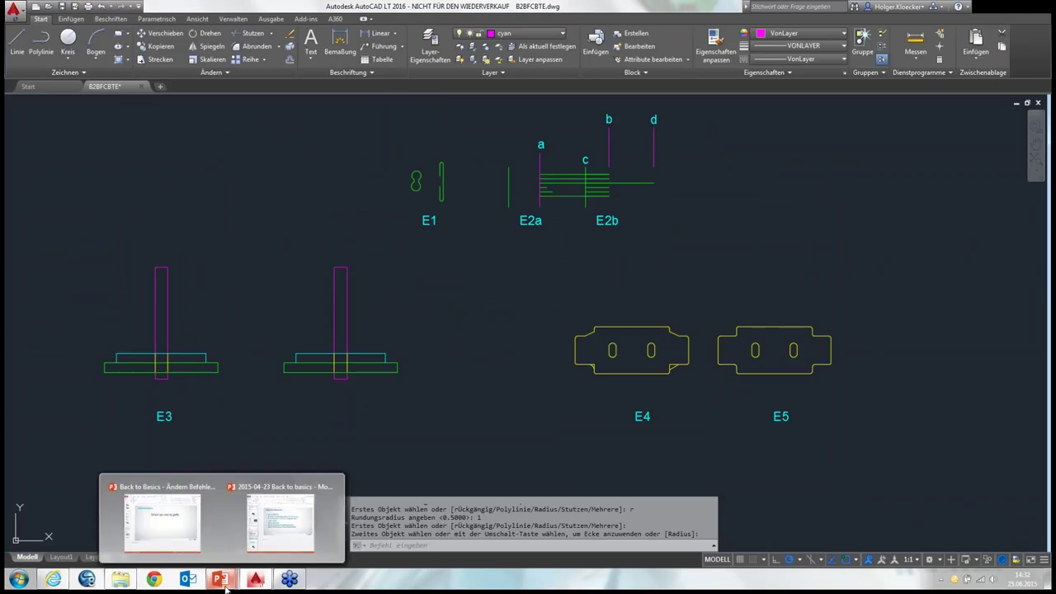
Step: Bring the webinar slides forward and present slide 10, 'Weitere Quellen', as a slide show
{"action": "left_click", "coordinate": [181, 537]}
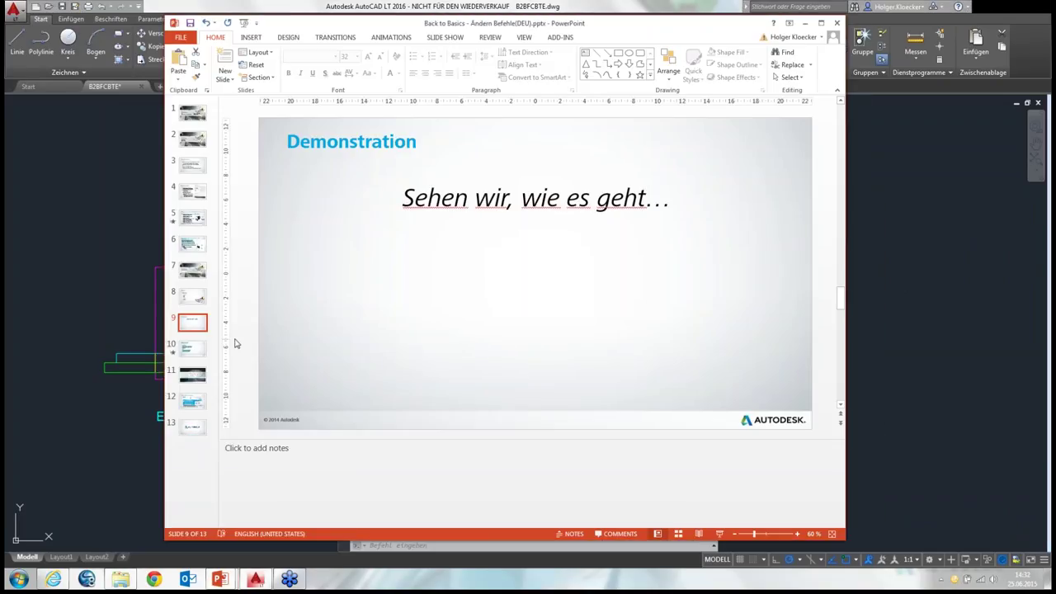
{"action": "left_click", "coordinate": [205, 351]}
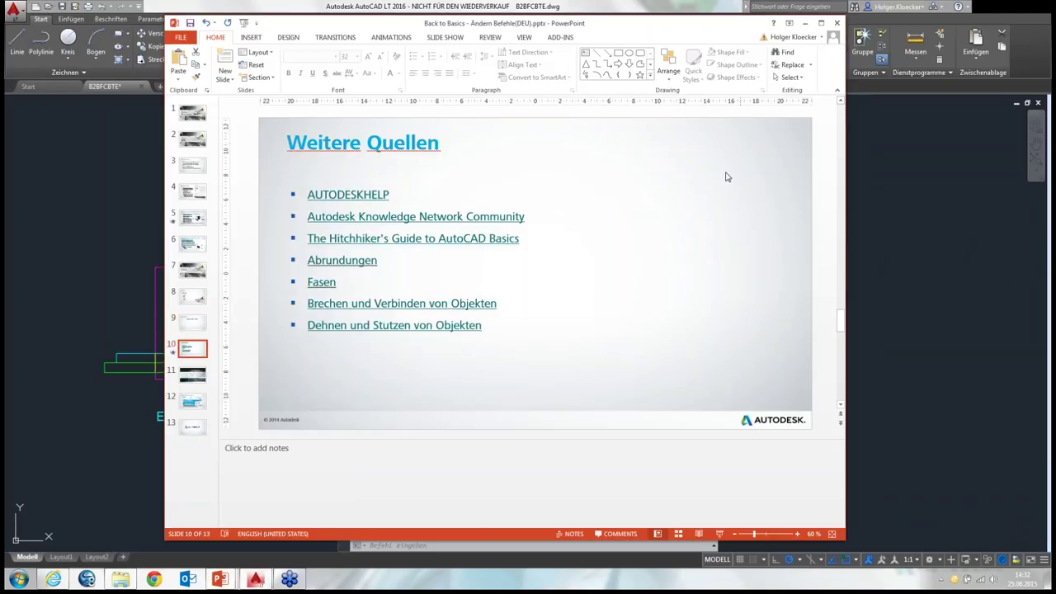
{"action": "left_click", "coordinate": [719, 533]}
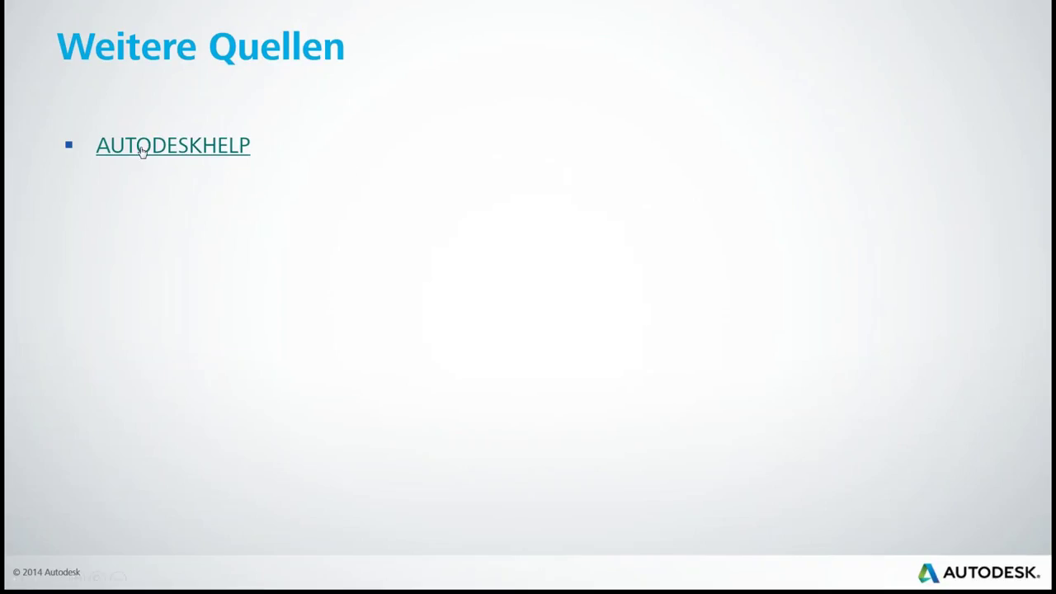
Step: Shut down the frozen PowerPoint after it stops responding
{"action": "left_click", "coordinate": [142, 149]}
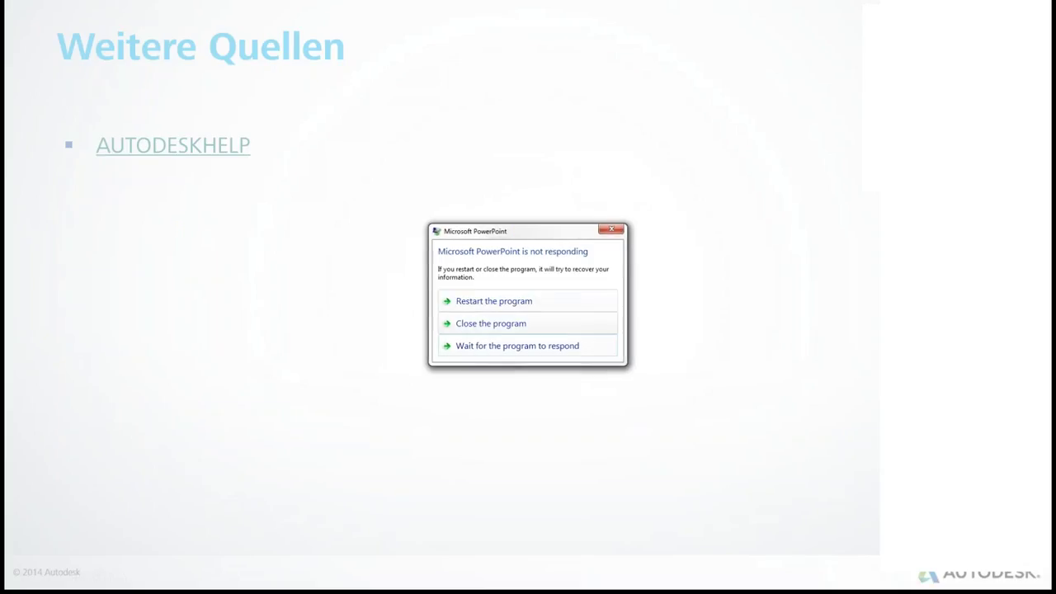
{"action": "left_click", "coordinate": [509, 348]}
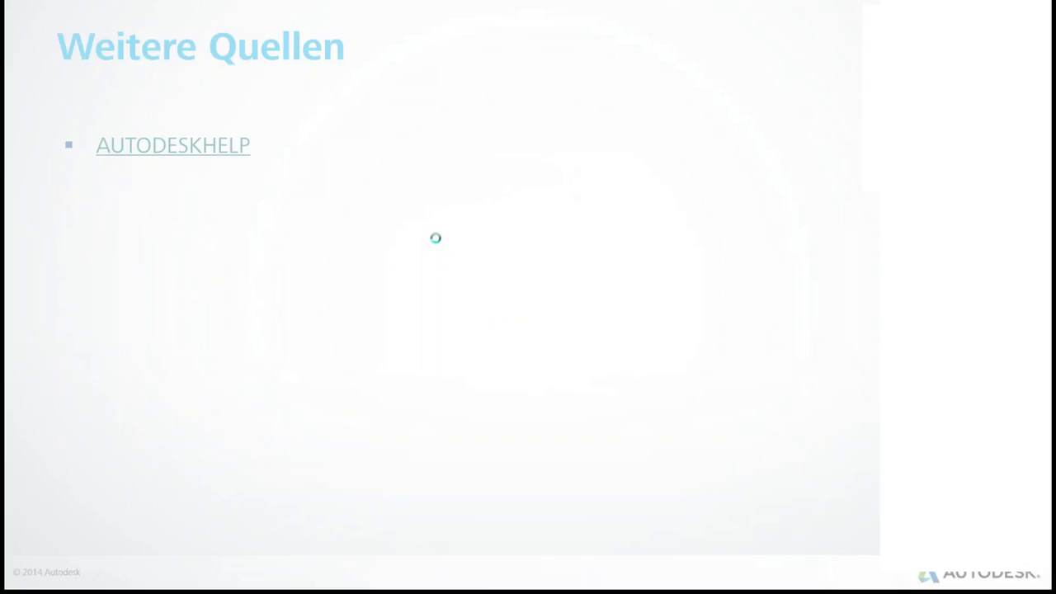
{"action": "left_click", "coordinate": [504, 323]}
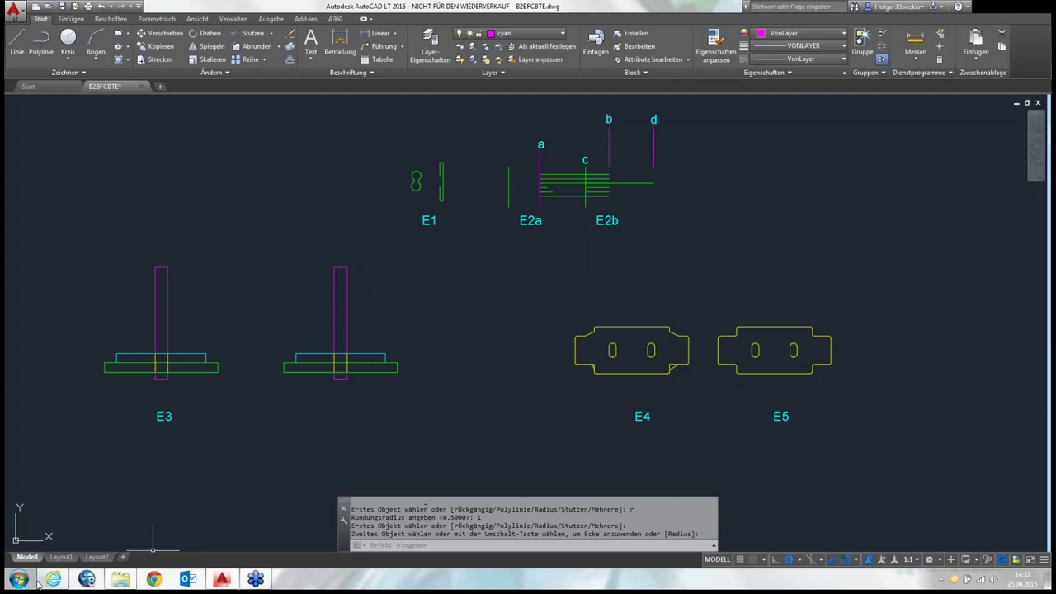
Step: Relaunch PowerPoint 2013 and present the recovered deck from slide 9 to the 'Weitere Quellen' slide
{"action": "left_click", "coordinate": [18, 579]}
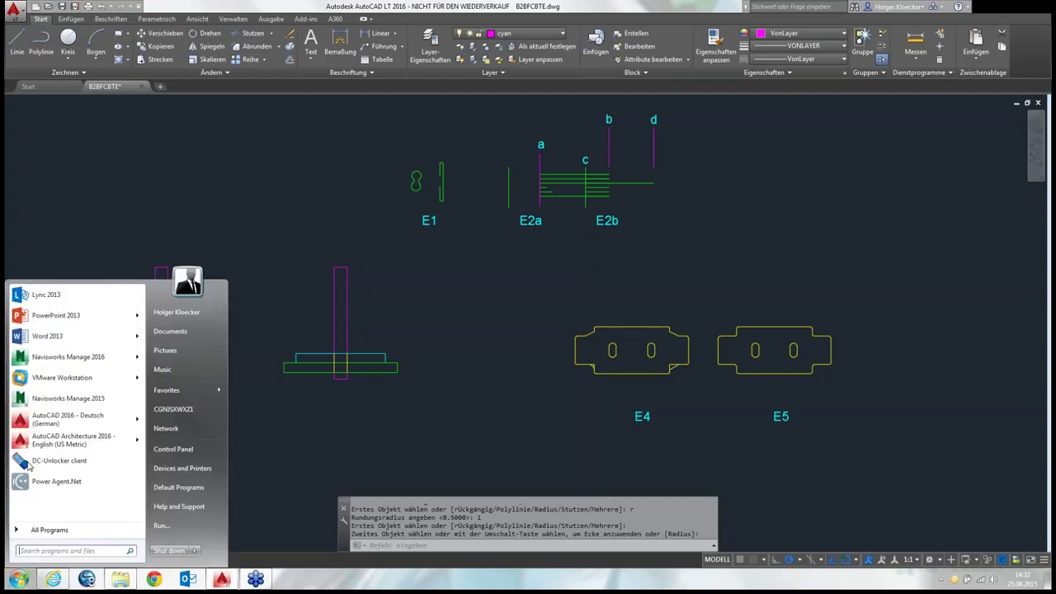
{"action": "left_click", "coordinate": [74, 316]}
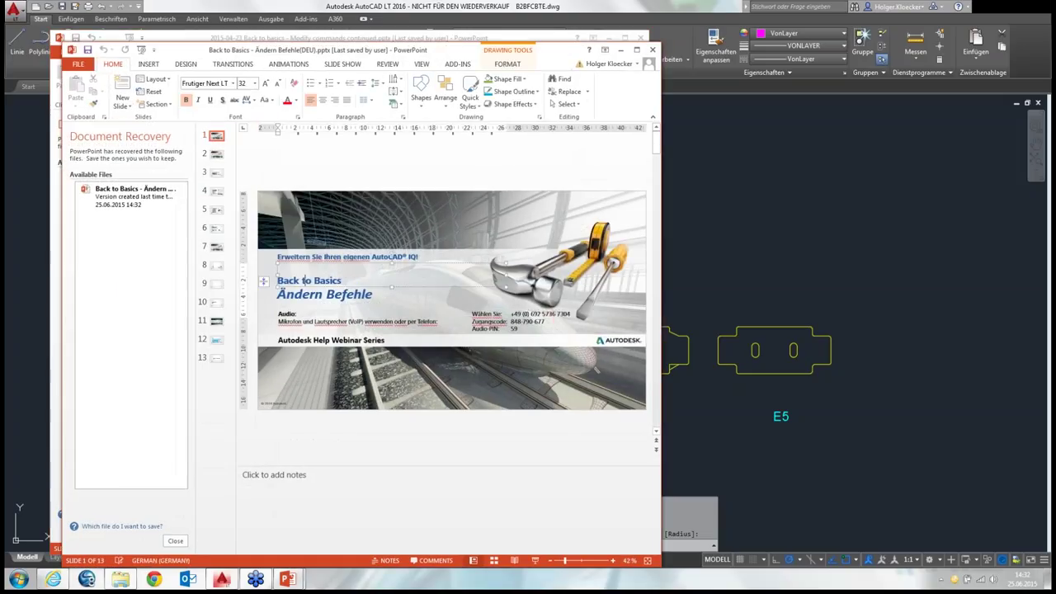
{"action": "left_click", "coordinate": [216, 284]}
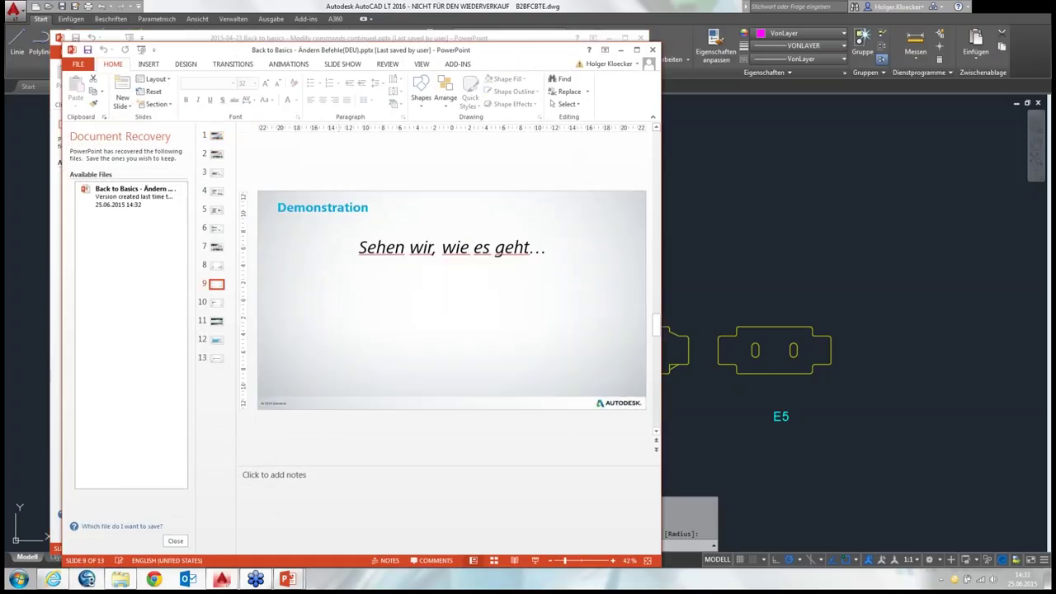
{"action": "left_click", "coordinate": [534, 560]}
{"action": "left_click", "coordinate": [438, 330]}
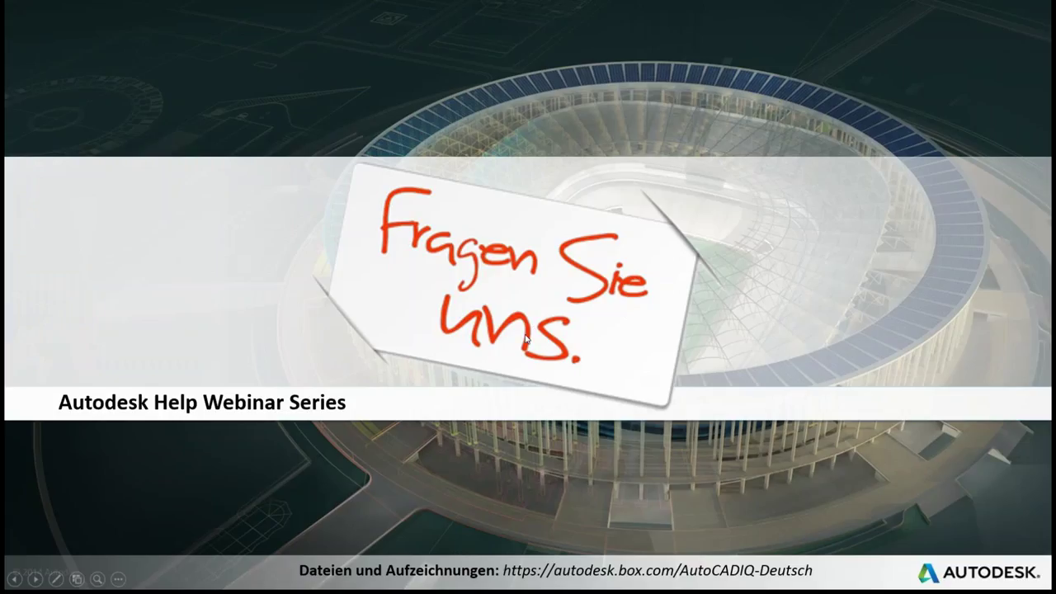
{"action": "key", "text": "Left"}
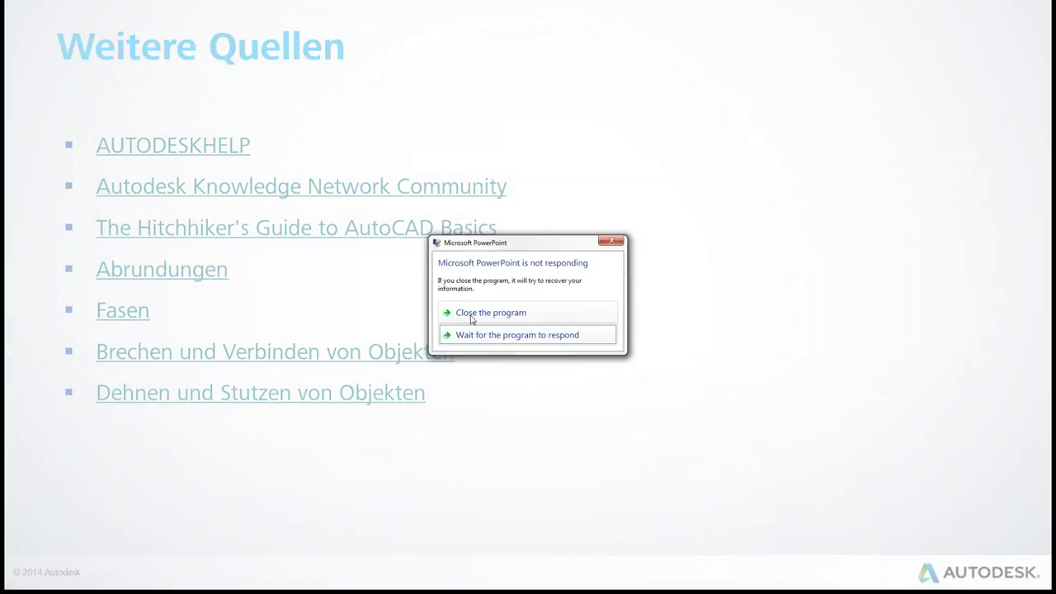
Step: Close the hung PowerPoint and reopen the recent Back to Basics presentation
{"action": "left_click", "coordinate": [477, 319]}
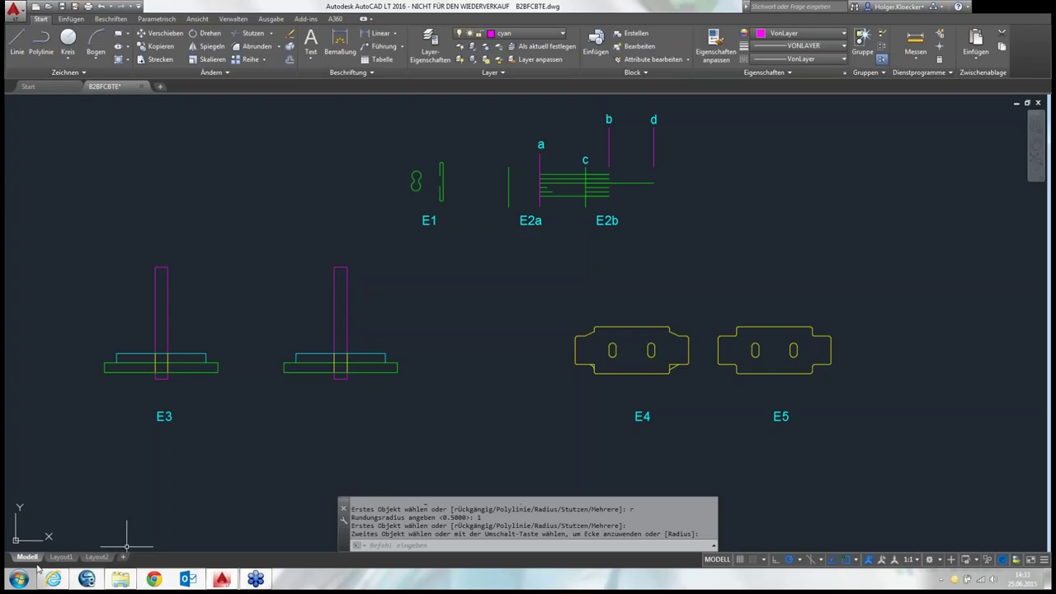
{"action": "left_click", "coordinate": [18, 579]}
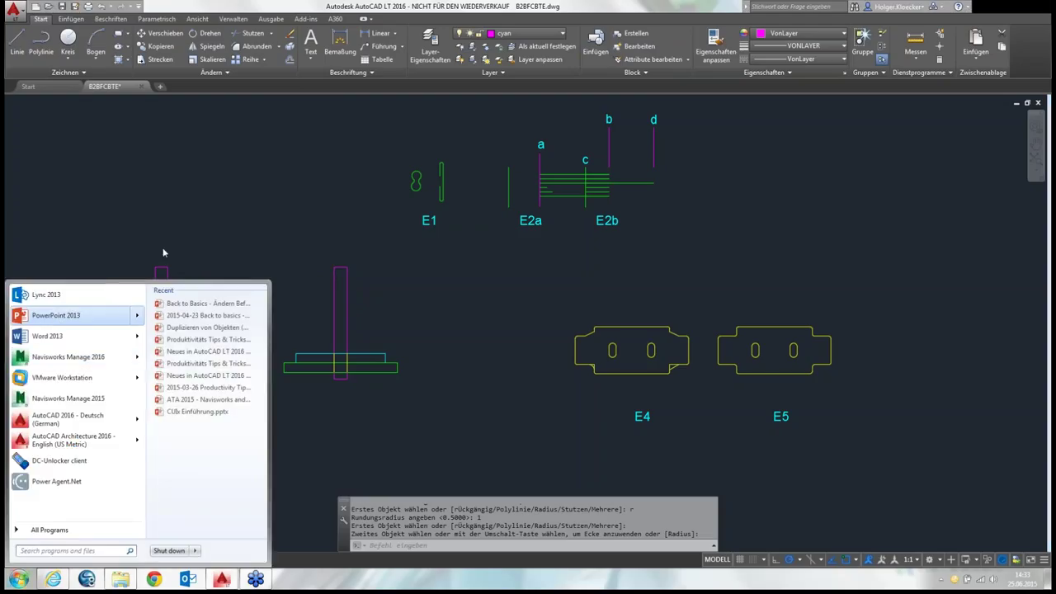
{"action": "left_click", "coordinate": [198, 304]}
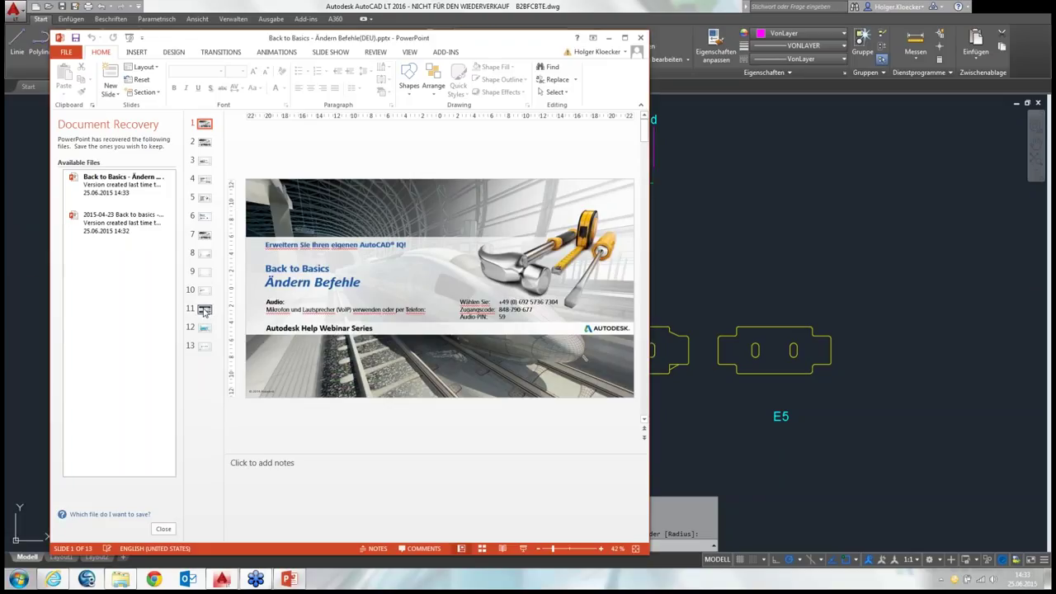
Step: Present slide 10 and follow its Autodesk Knowledge Network Community link
{"action": "left_click", "coordinate": [203, 293]}
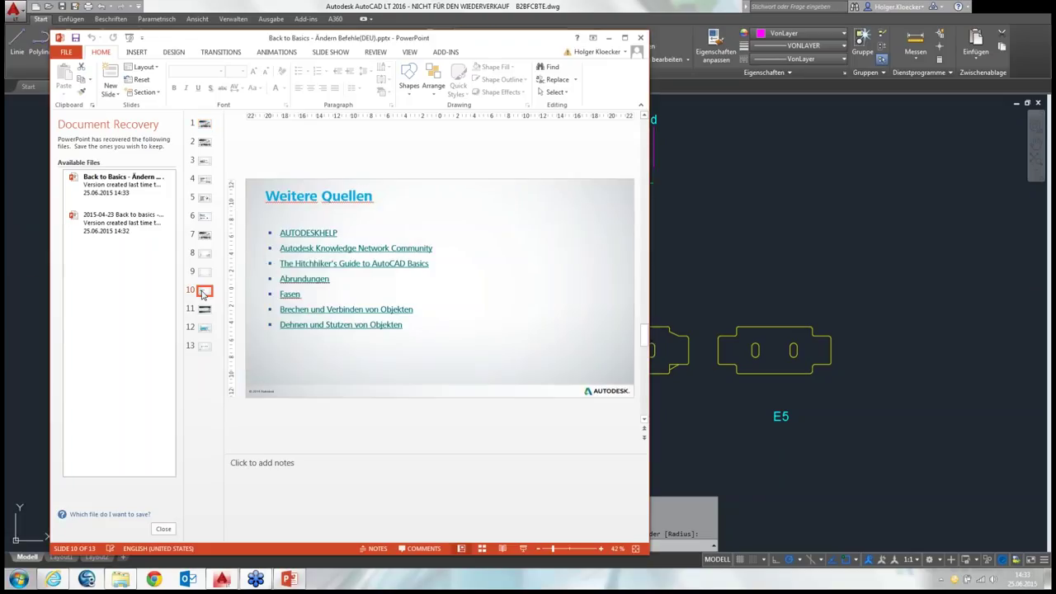
{"action": "left_click", "coordinate": [327, 250]}
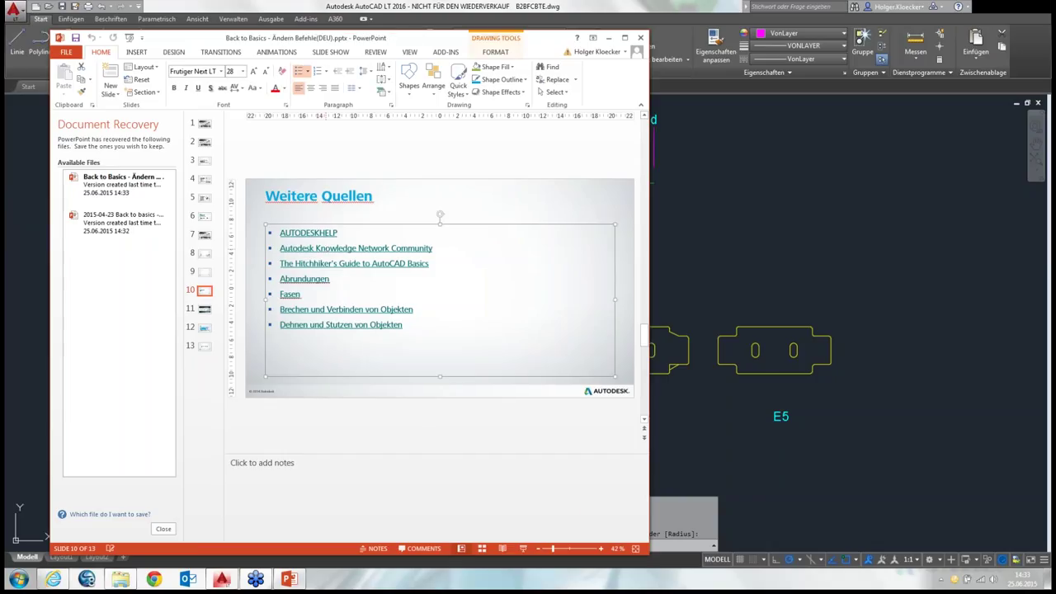
{"action": "left_click", "coordinate": [495, 51]}
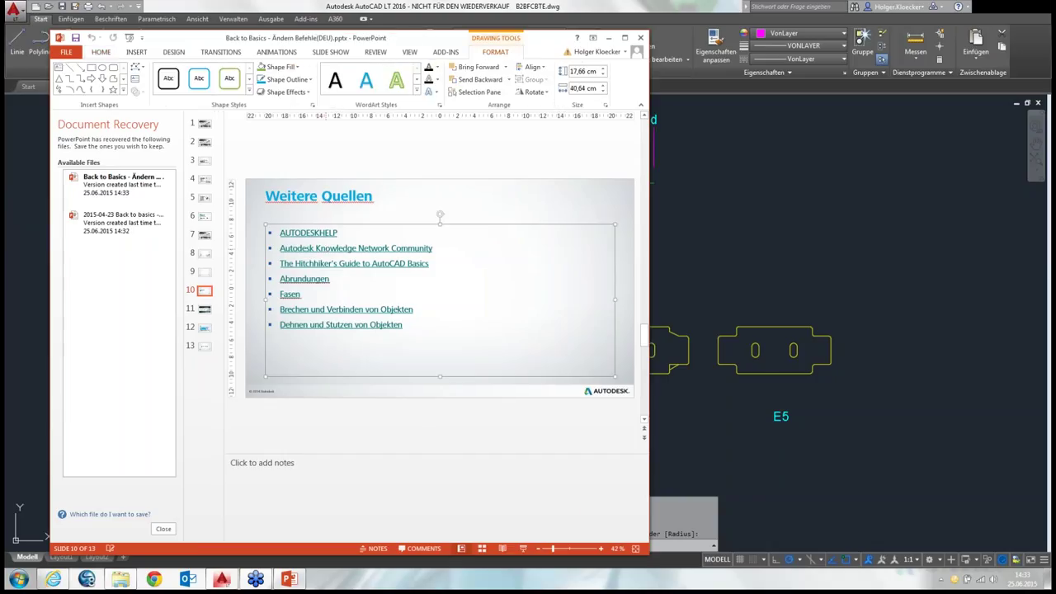
{"action": "left_click", "coordinate": [523, 549]}
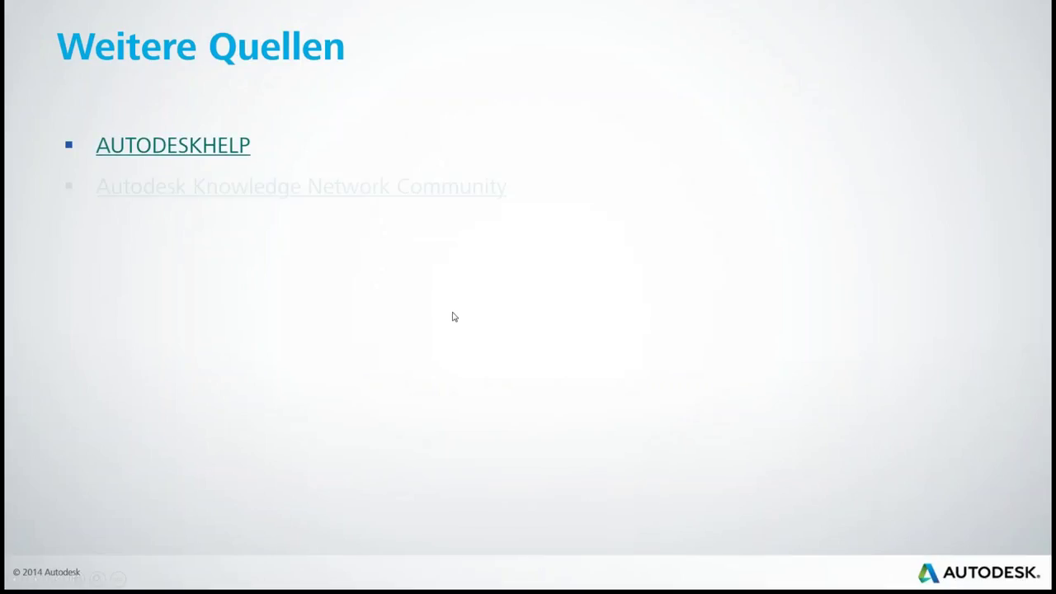
{"action": "left_click", "coordinate": [475, 194]}
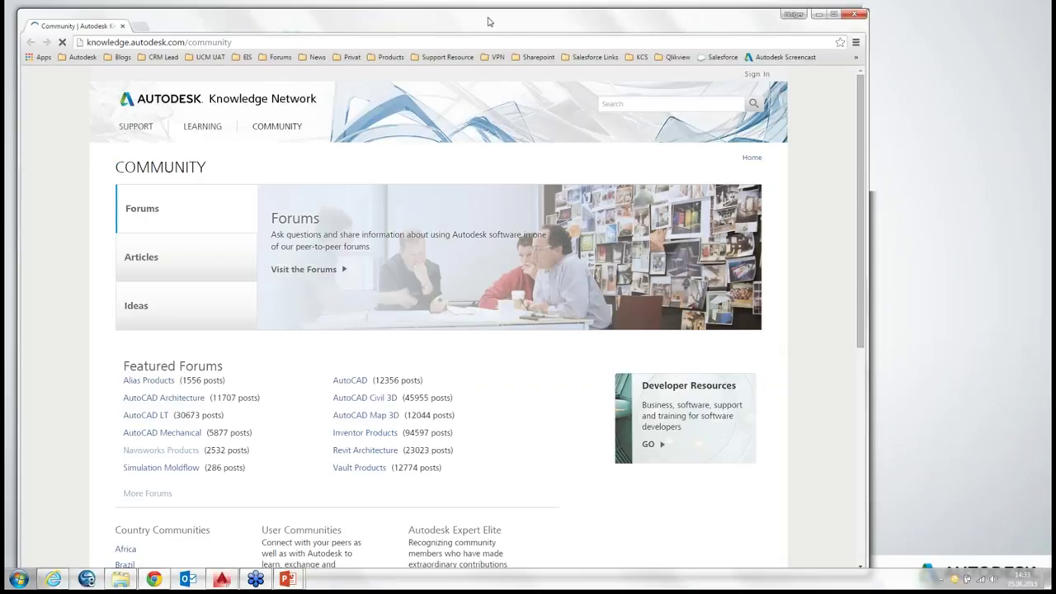
Step: Move the browser aside, dismiss the community page, and follow the slide's Abrundungen help link
{"action": "left_click_drag", "start_coordinate": [490, 19], "coordinate": [696, 22]}
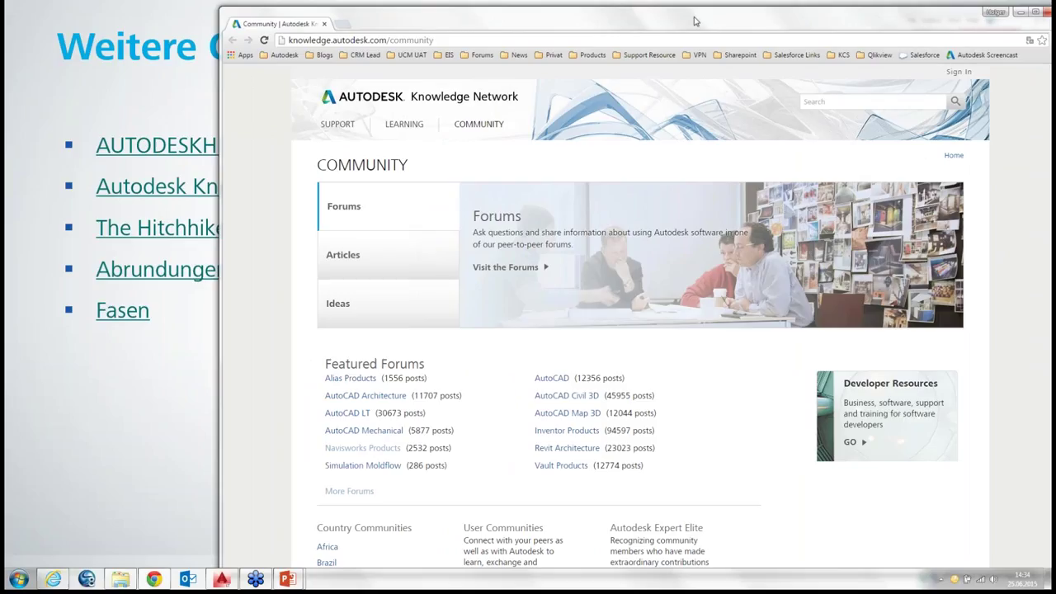
{"action": "left_click", "coordinate": [25, 434]}
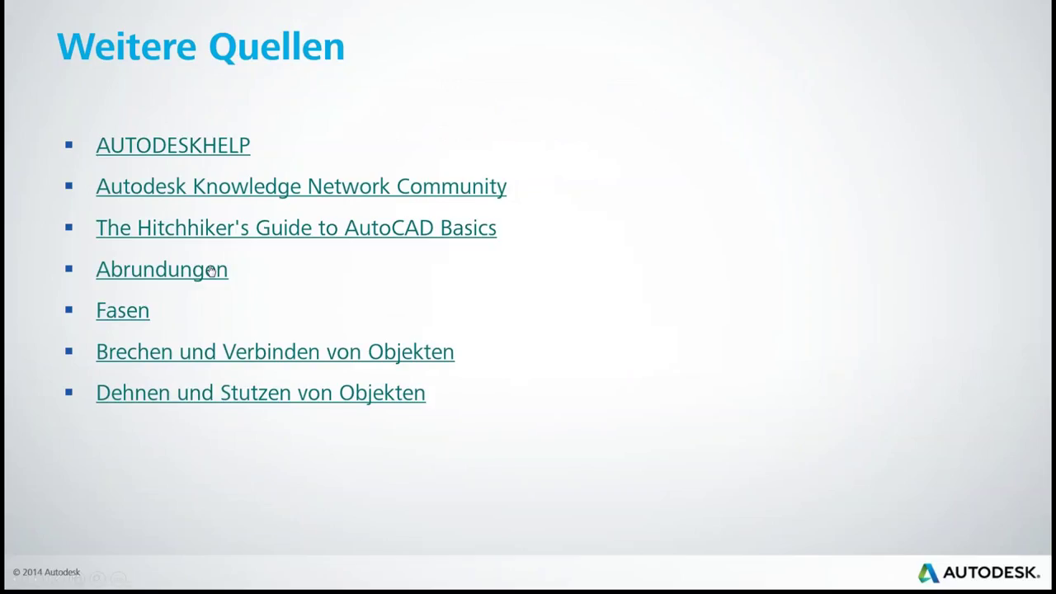
{"action": "left_click", "coordinate": [211, 270]}
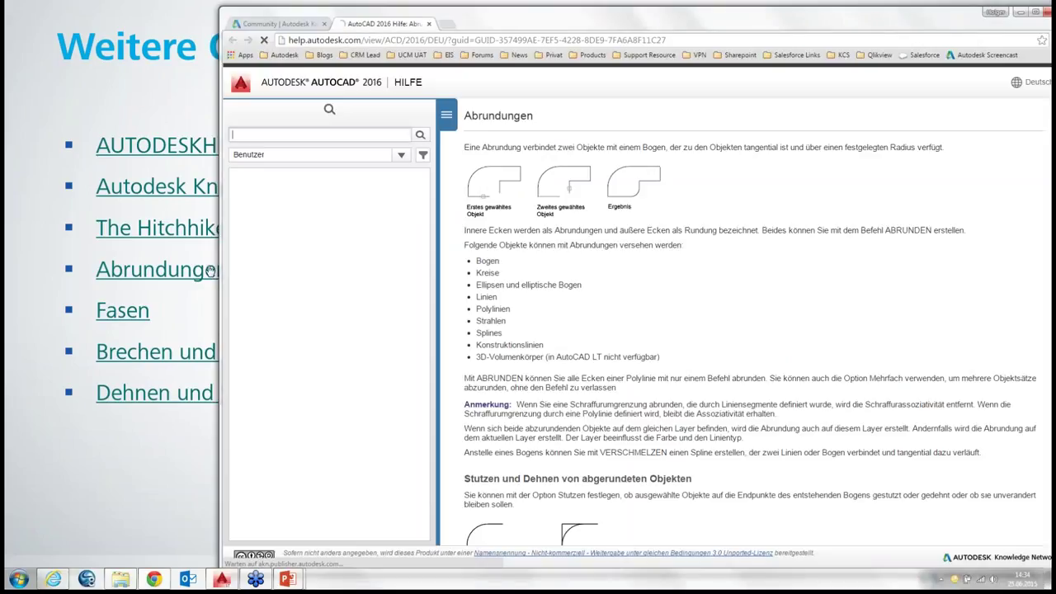
Step: Scroll through the 'Hitchhiker's Guide to AutoCAD Basics' help page, then close the browser
{"action": "left_click", "coordinate": [128, 445]}
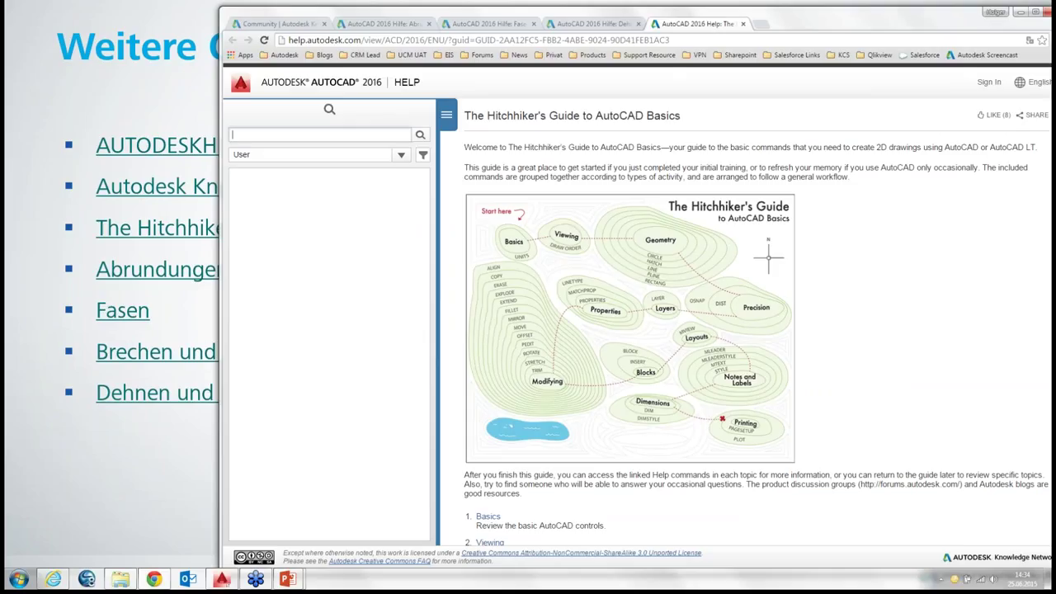
{"action": "left_click_drag", "start_coordinate": [537, 18], "coordinate": [408, 13]}
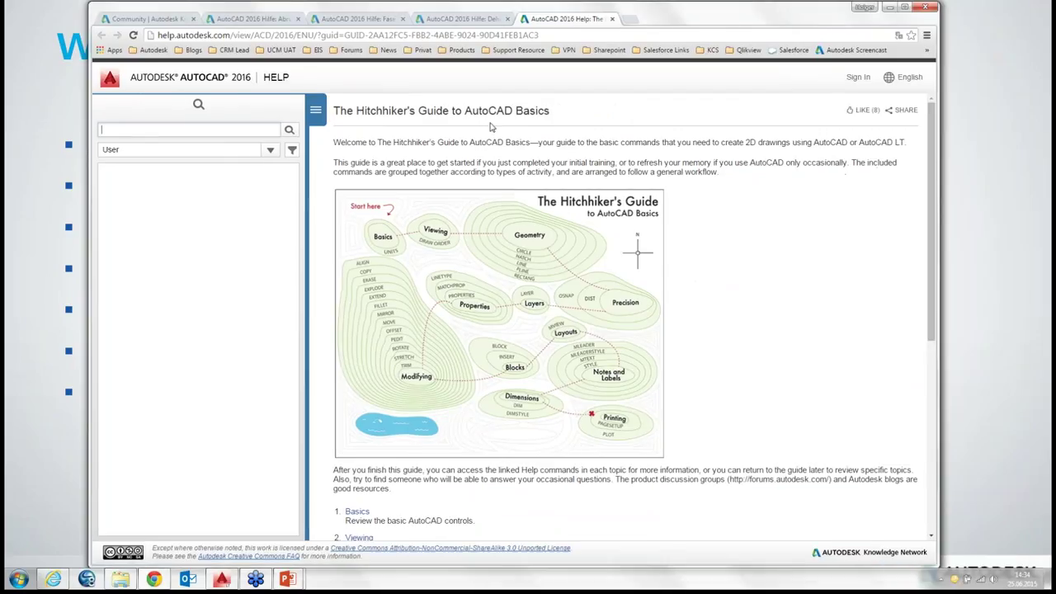
{"action": "scroll", "coordinate": [490, 126], "scroll_direction": "down", "scroll_amount": 4}
{"action": "scroll", "coordinate": [490, 126], "scroll_direction": "up", "scroll_amount": 1}
{"action": "scroll", "coordinate": [490, 127], "scroll_direction": "down", "scroll_amount": 1}
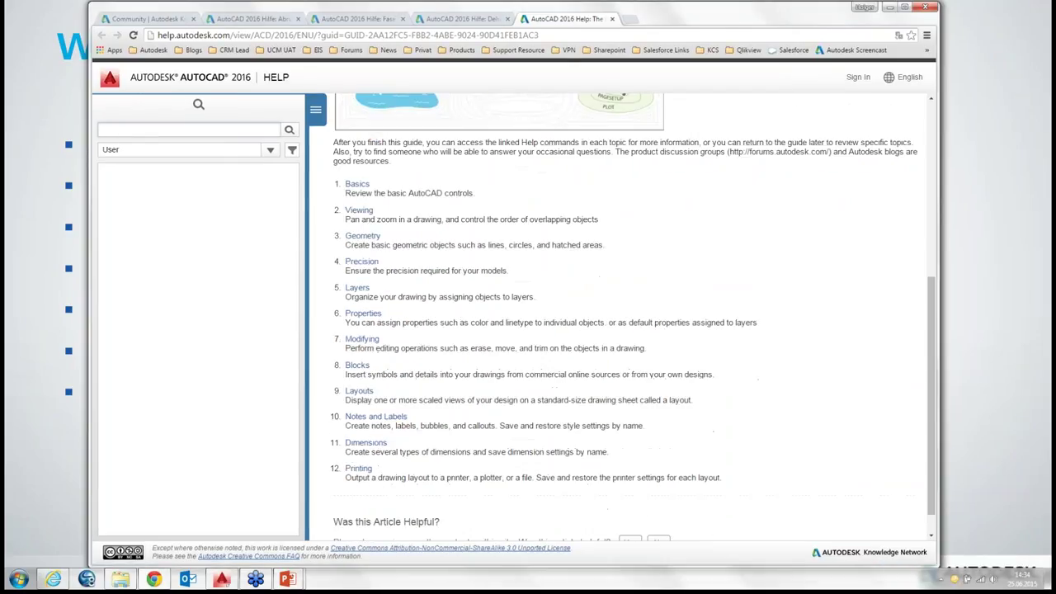
{"action": "scroll", "coordinate": [607, 138], "scroll_direction": "down", "scroll_amount": 1}
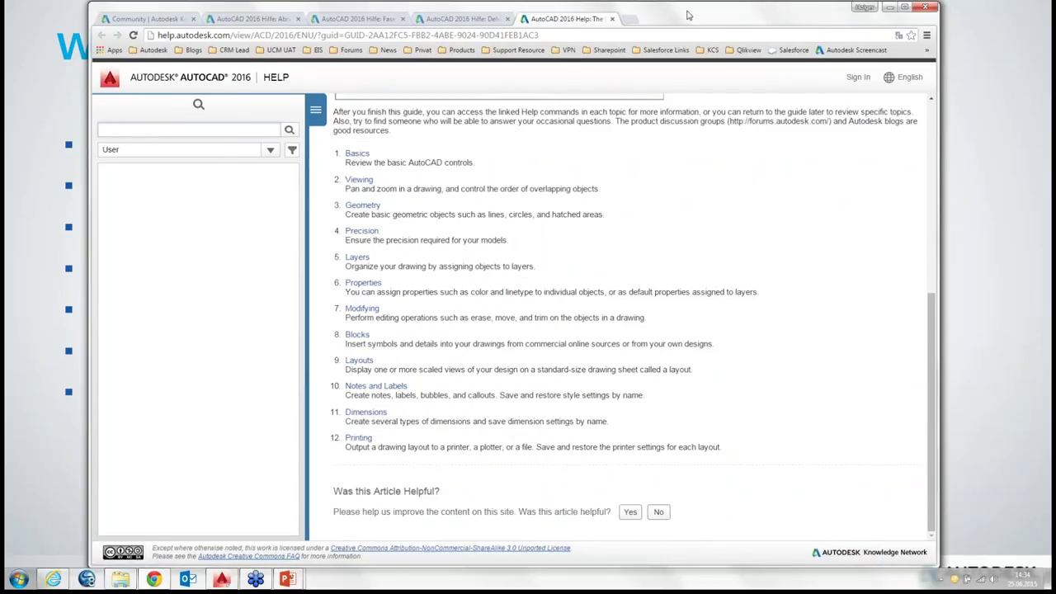
{"action": "left_click", "coordinate": [925, 6]}
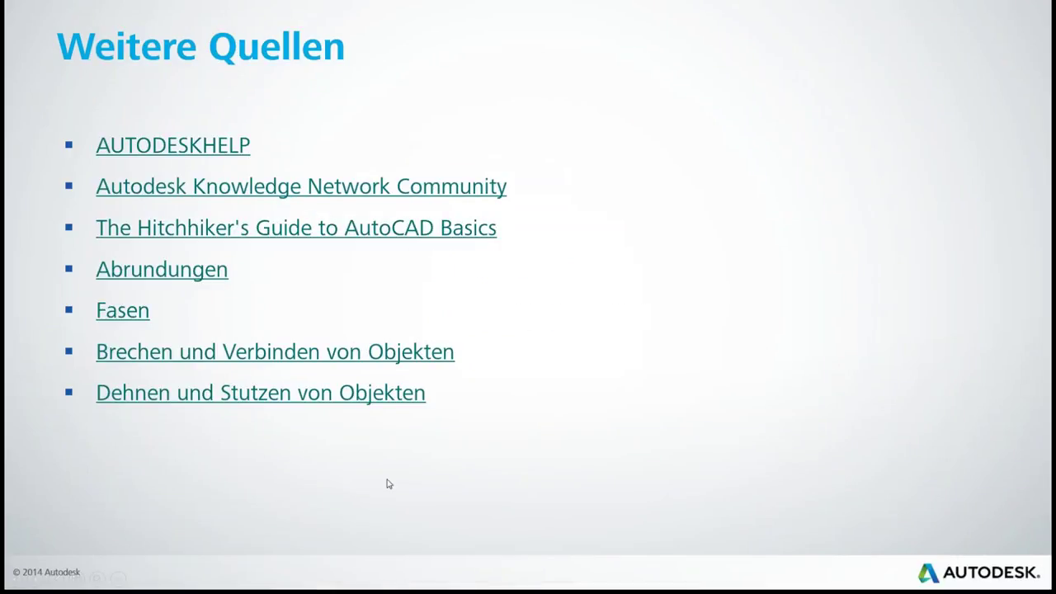
Step: Advance to slide 11 'Fragen Sie uns', end the slide show, and rearrange the PowerPoint and AutoCAD windows
{"action": "left_click", "coordinate": [544, 456]}
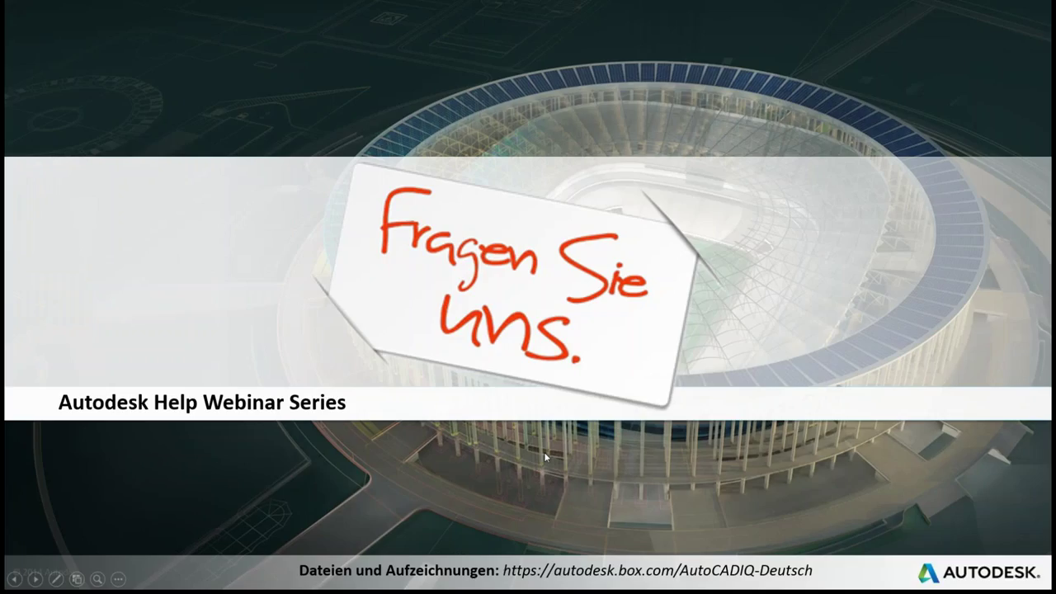
{"action": "key", "text": "Escape"}
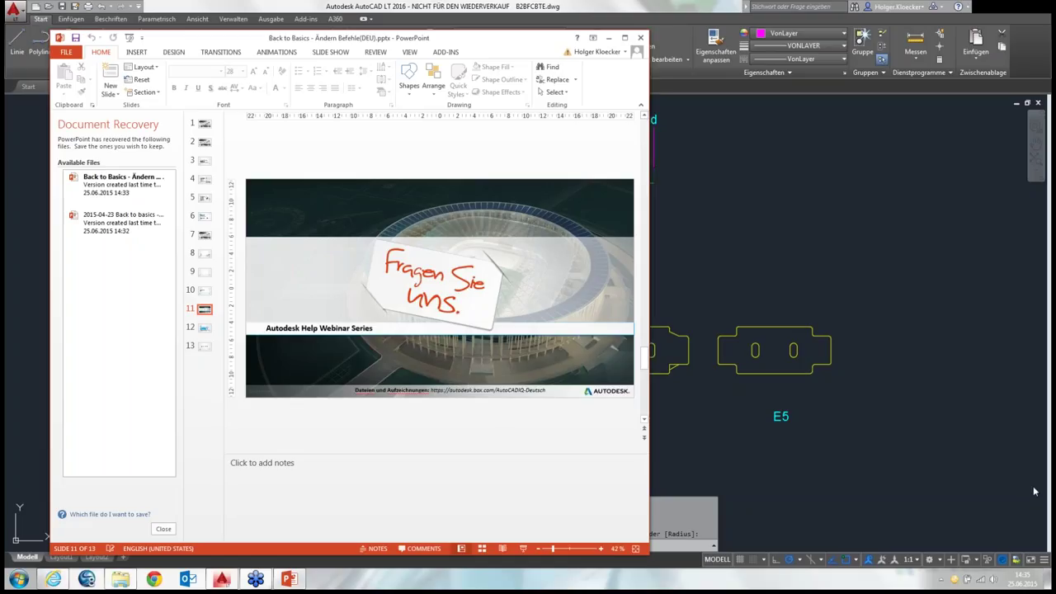
{"action": "left_click", "coordinate": [775, 311]}
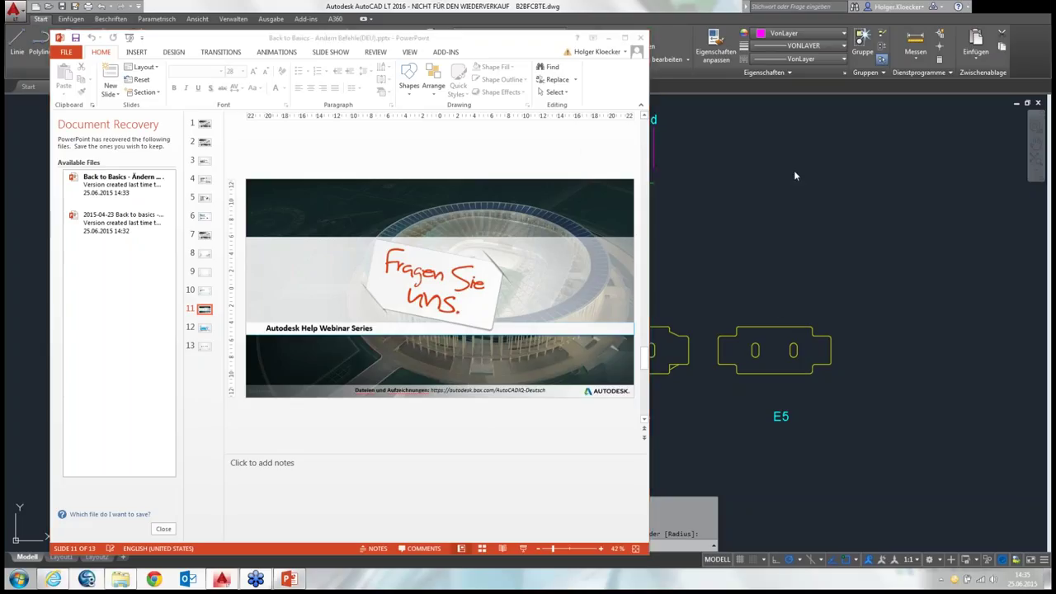
{"action": "left_click", "coordinate": [525, 40]}
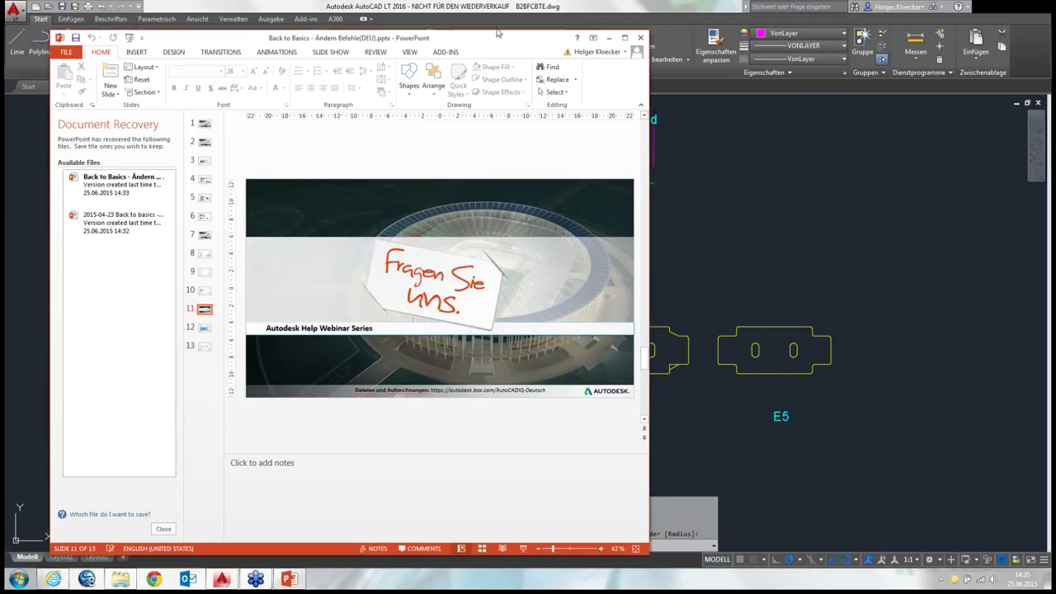
{"action": "left_click_drag", "start_coordinate": [497, 33], "coordinate": [506, 20]}
{"action": "left_click", "coordinate": [919, 169]}
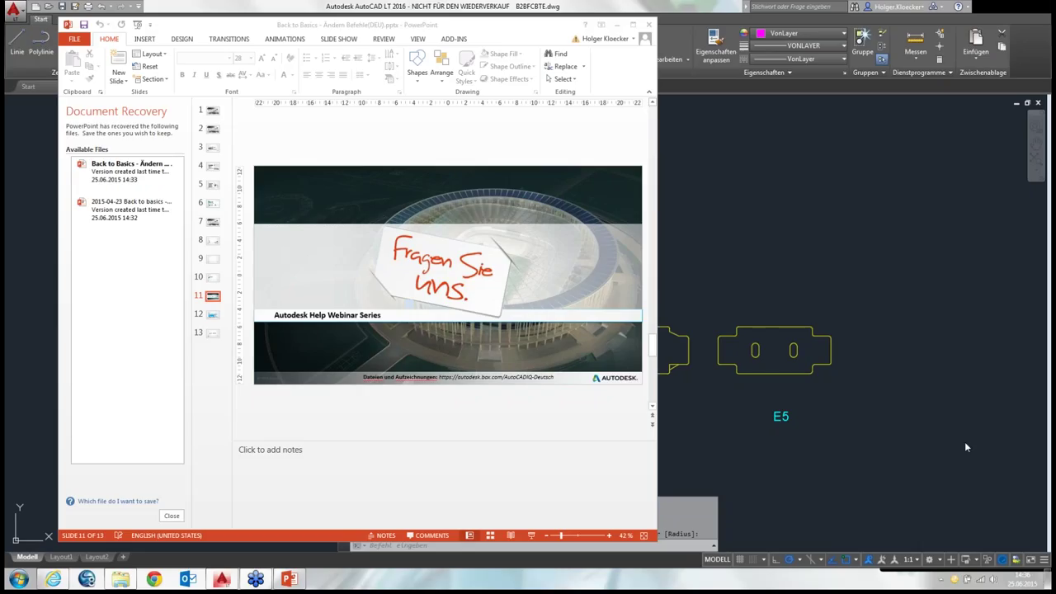
Step: Present slide 12 'Kommende Veranstaltungen' full-screen, then advance to the closing Autodesk logo slide
{"action": "left_click", "coordinate": [213, 320]}
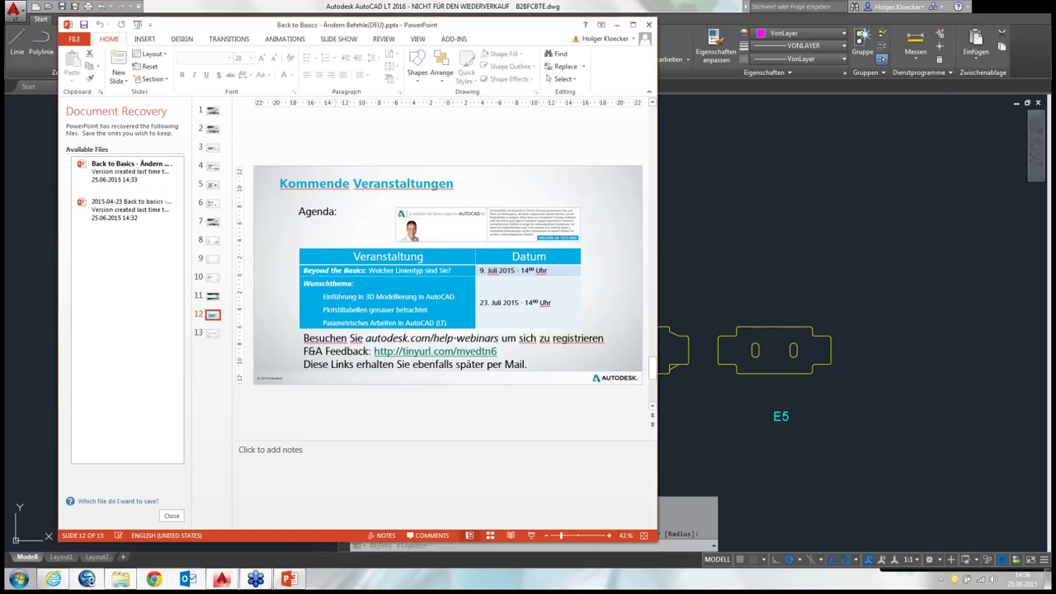
{"action": "left_click", "coordinate": [531, 535]}
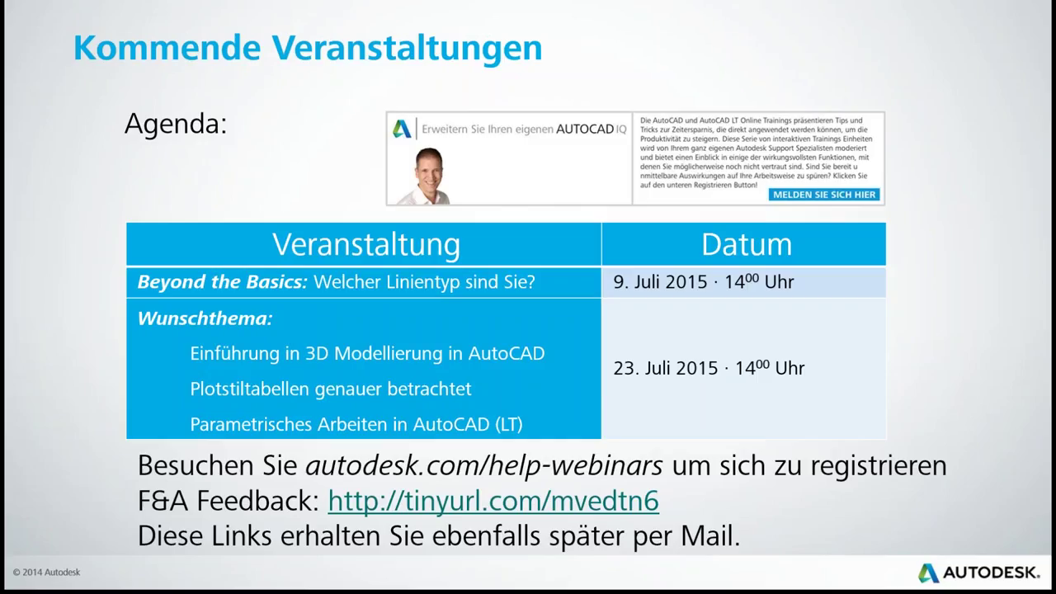
{"action": "left_click", "coordinate": [101, 245]}
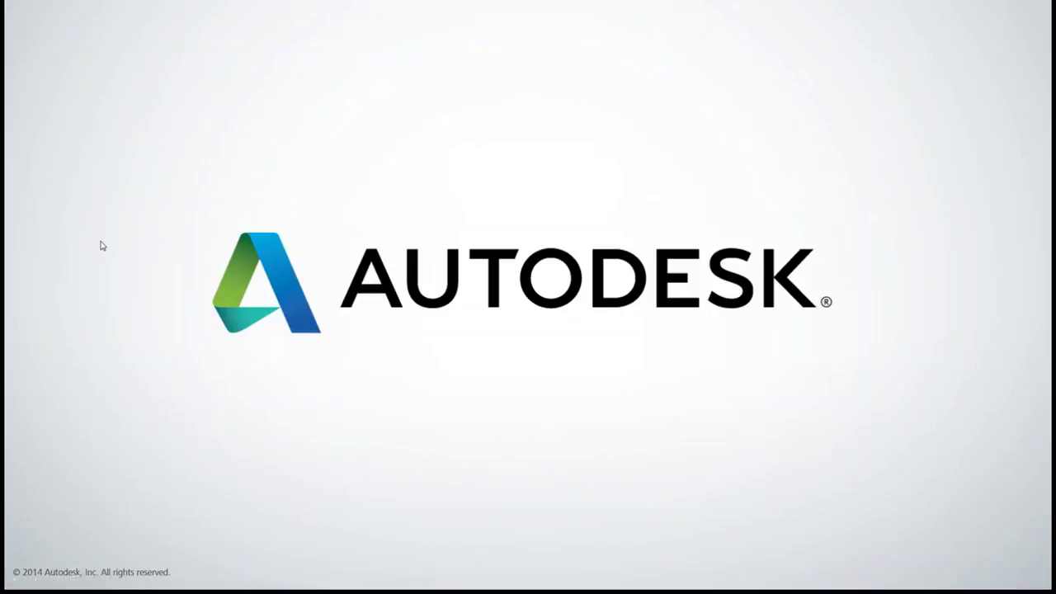